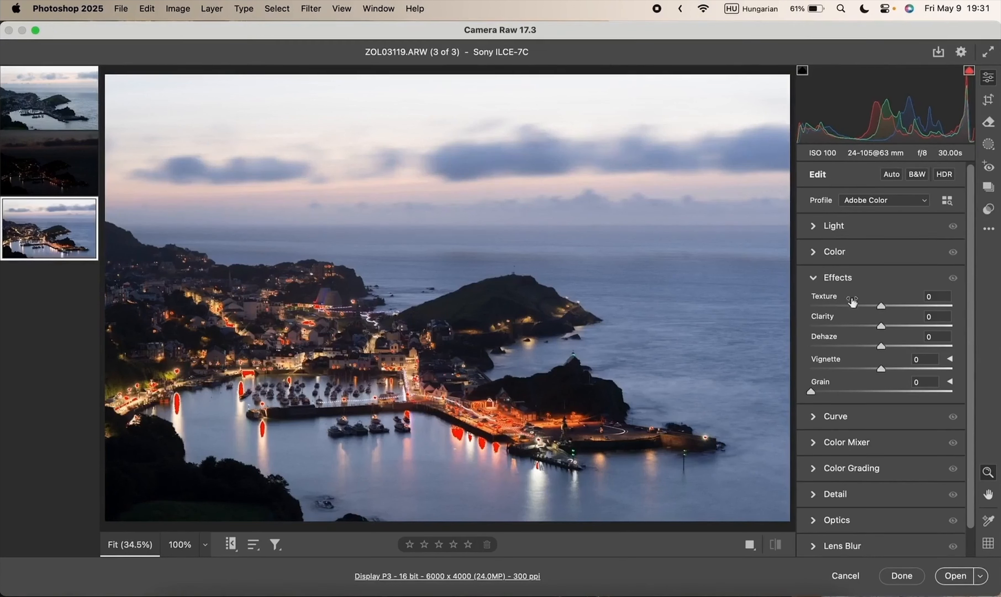
Step: Apply the Adobe Landscape profile and automatic tone adjustments to the harbour photo
click(868, 278)
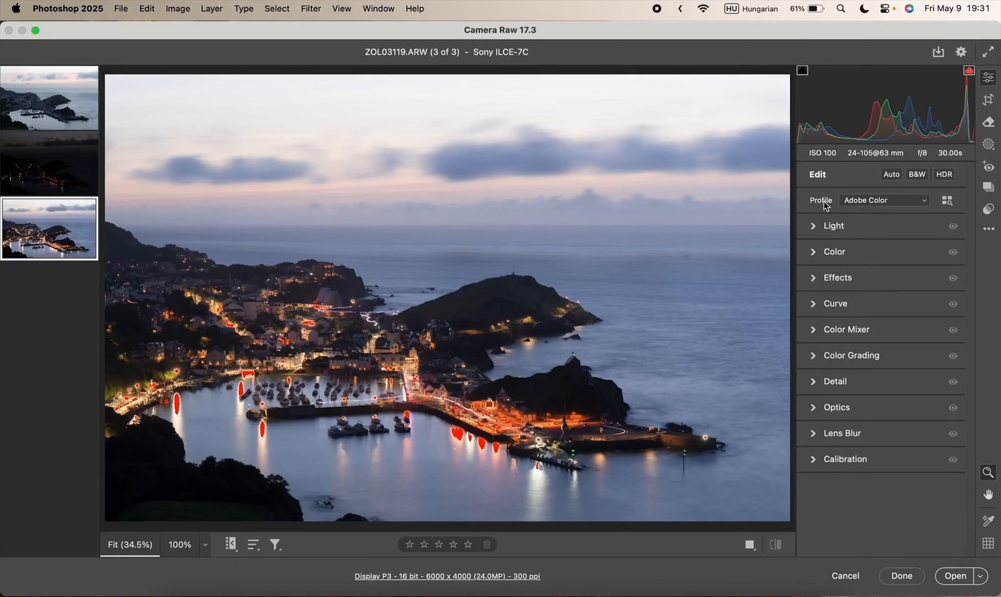
click(886, 200)
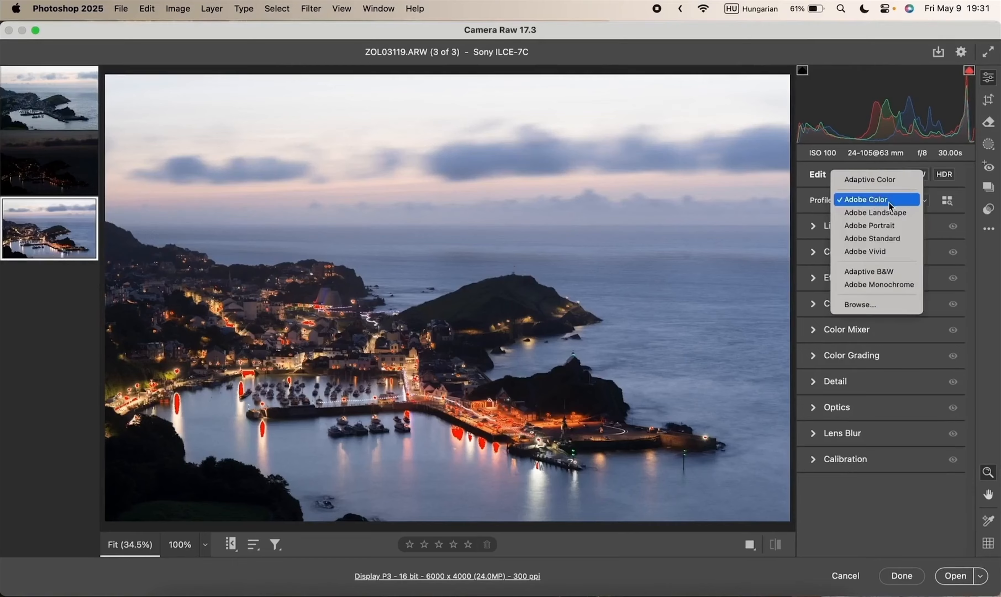
click(871, 214)
click(891, 176)
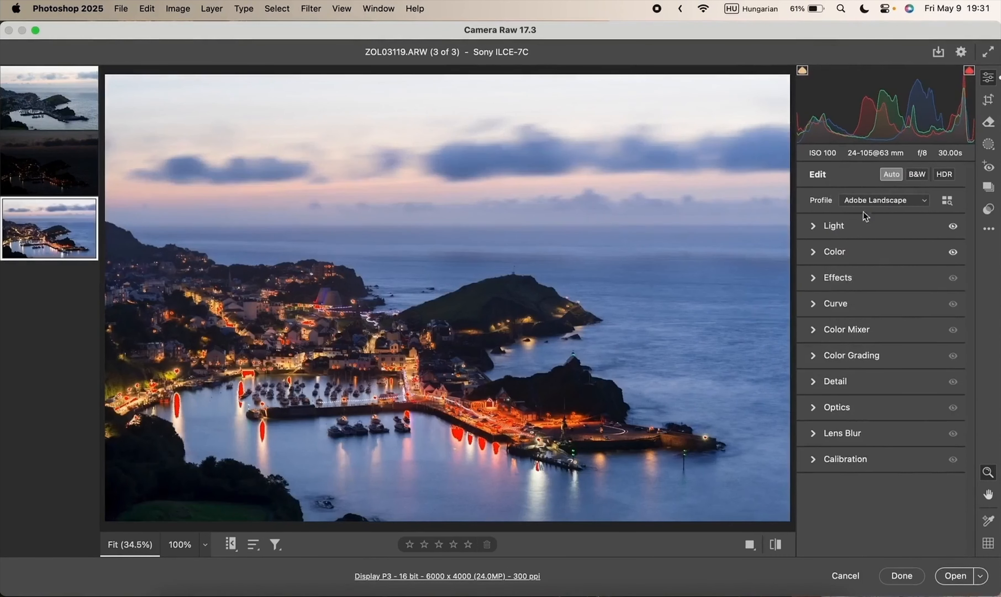
Step: Reset Blacks, Vibrance and Saturation to 0, and raise Shadows to +68
click(844, 230)
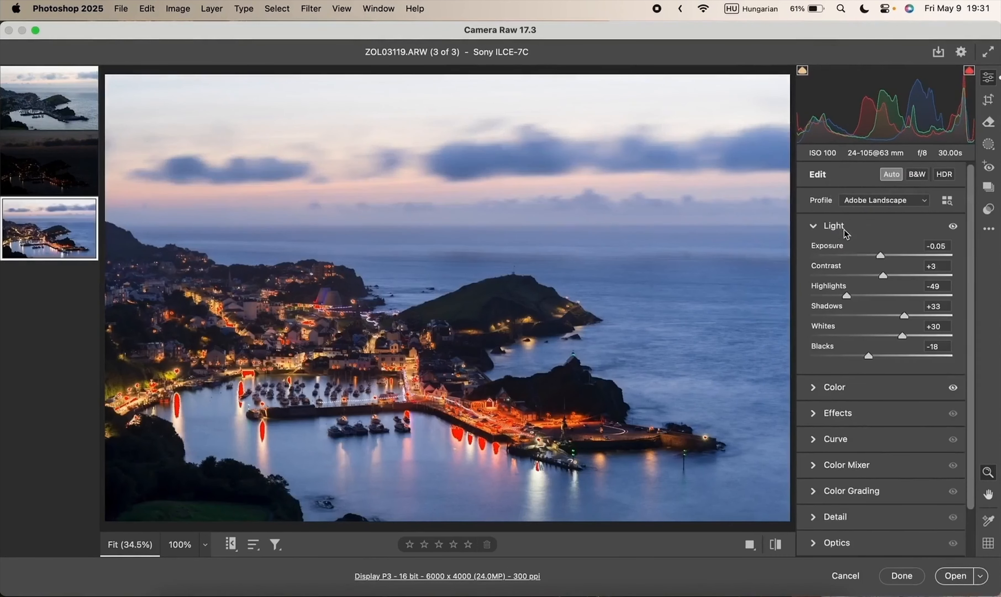
double_click(869, 356)
click(848, 389)
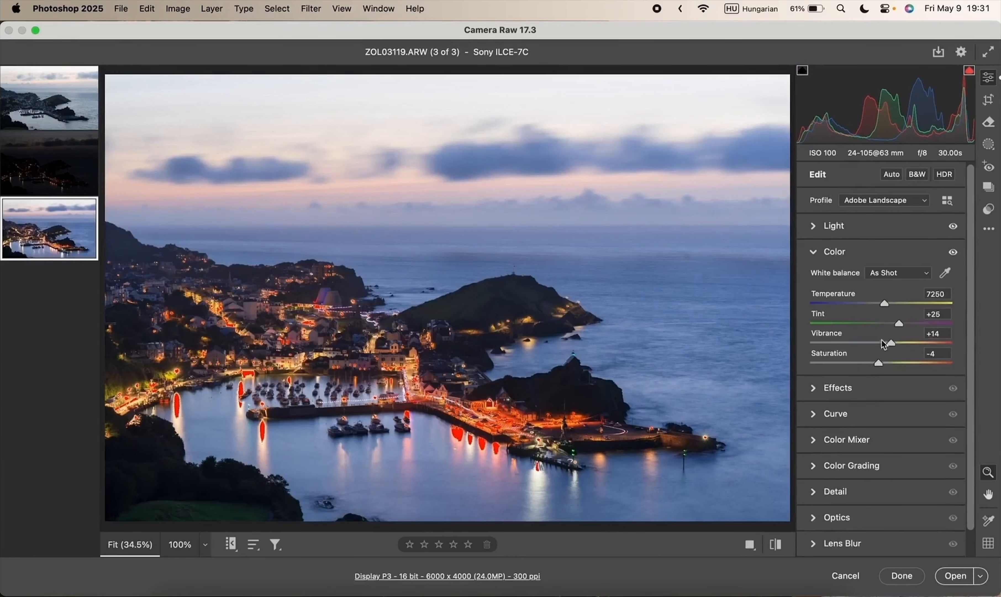
double_click(892, 345)
double_click(879, 362)
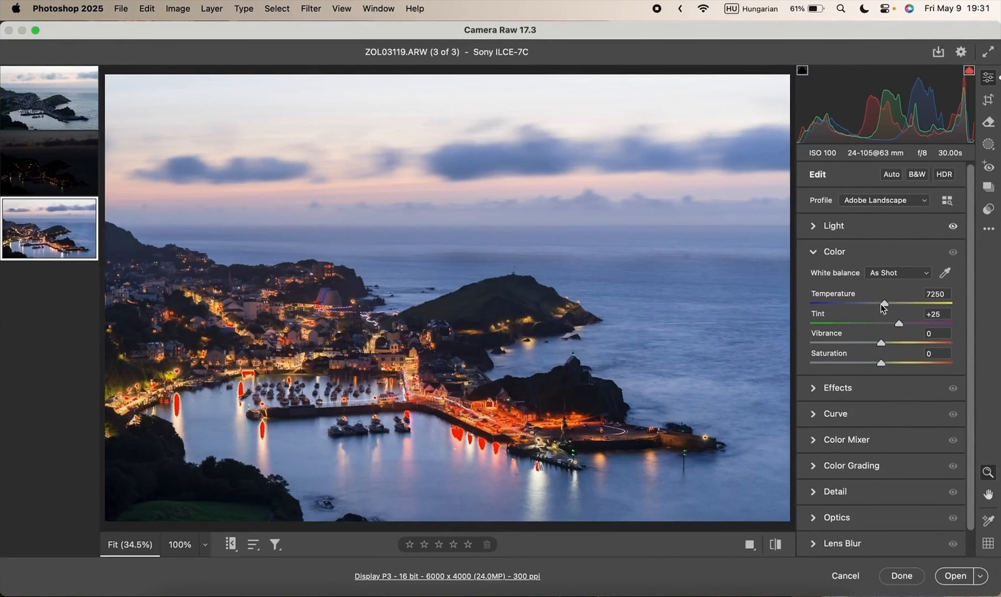
click(860, 230)
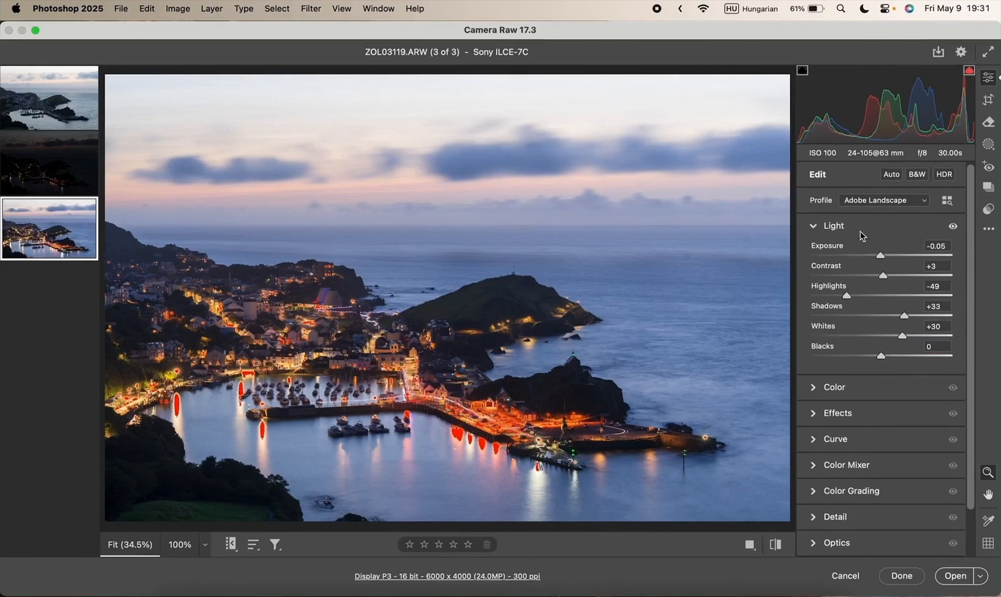
drag(910, 318, 935, 316)
Step: Warm the white balance to a Temperature of 8300 and a Tint of +16, checking the town's lights up close
click(869, 393)
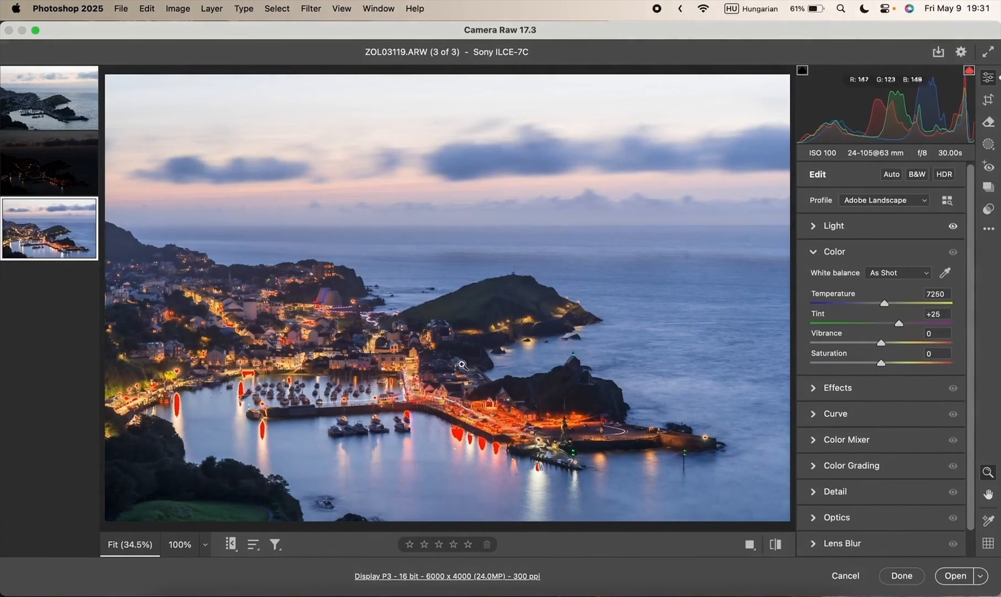
click(885, 304)
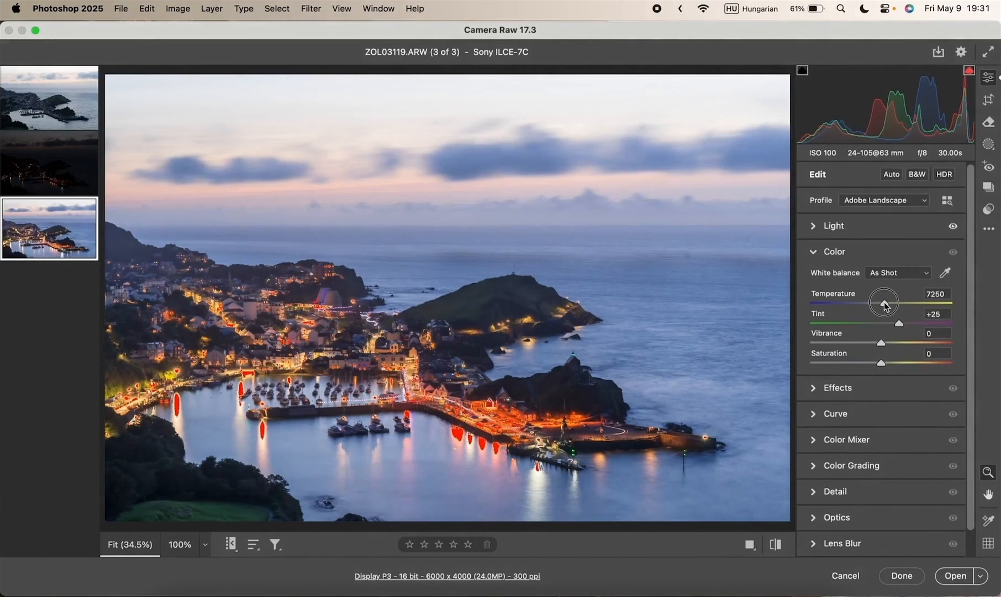
drag(885, 305, 894, 324)
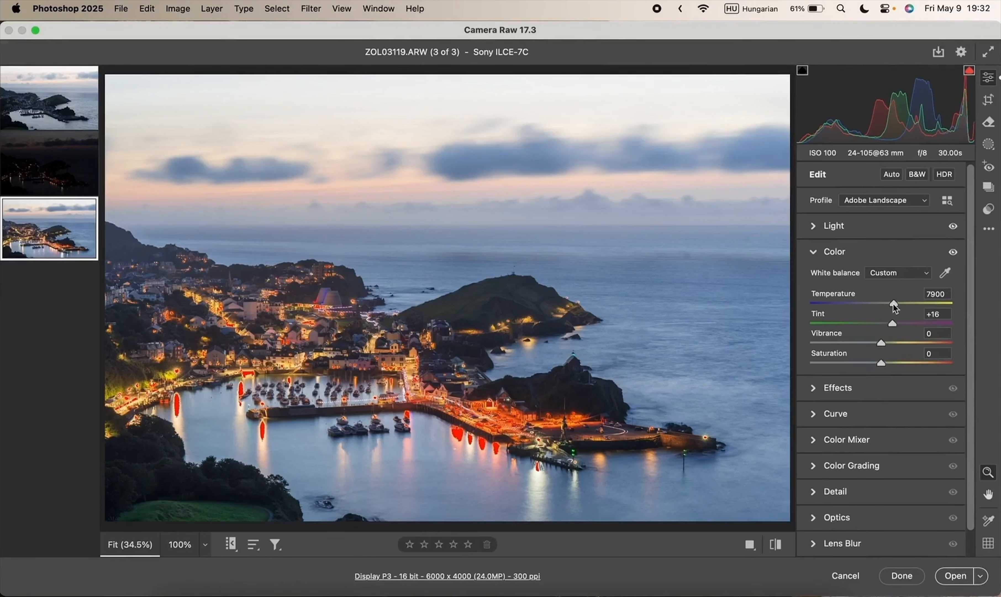
drag(894, 303, 897, 302)
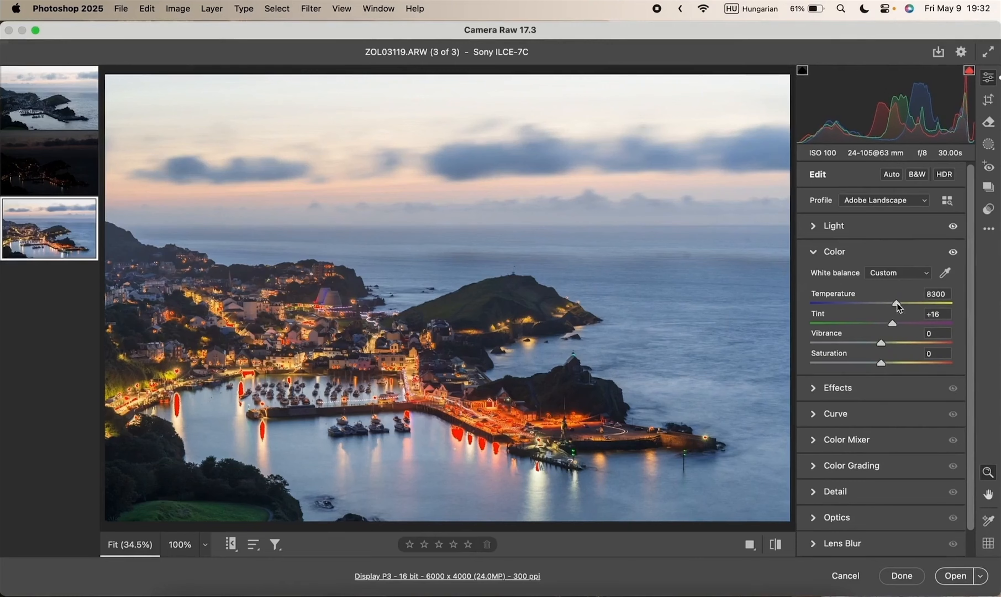
click(449, 351)
scroll(362, 257, left, 5)
scroll(362, 257, down, 3)
scroll(362, 257, up, 6)
scroll(362, 257, left, 8)
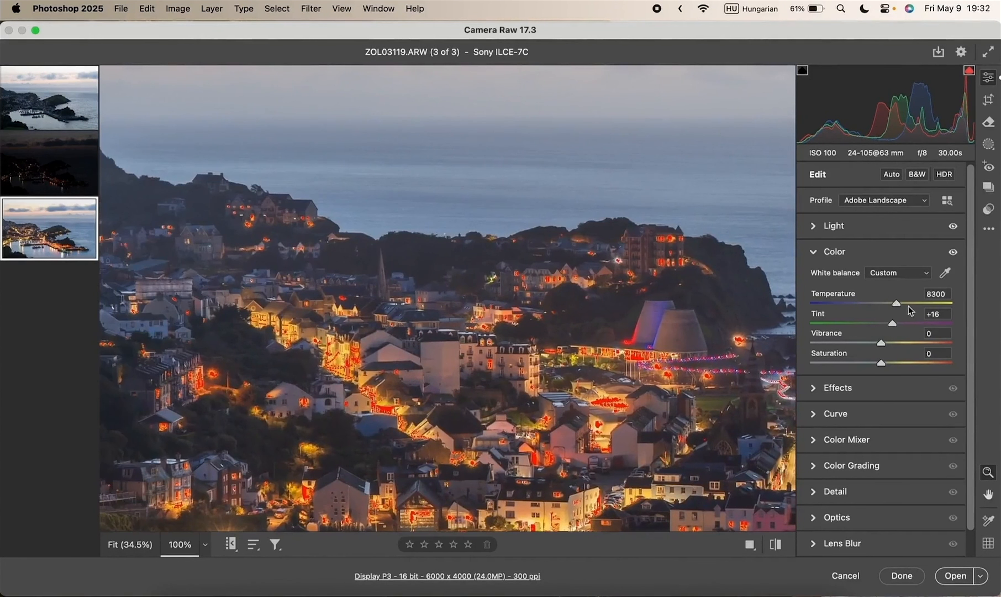
key(super+0)
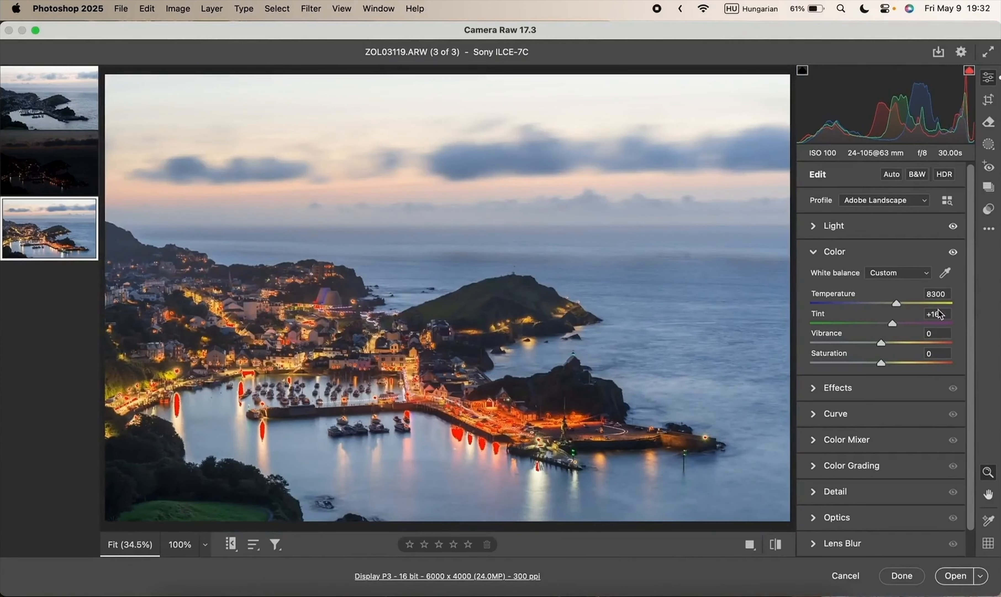
Step: Set the sharpening Masking to 80 to limit sharpening to the edges
click(860, 495)
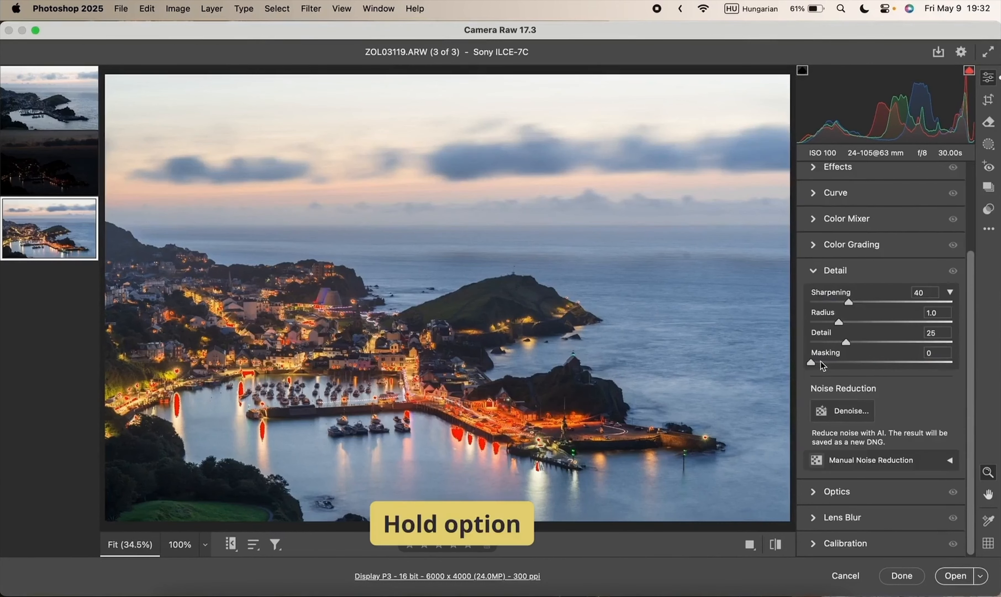
key(alt)
drag(811, 363, 924, 365)
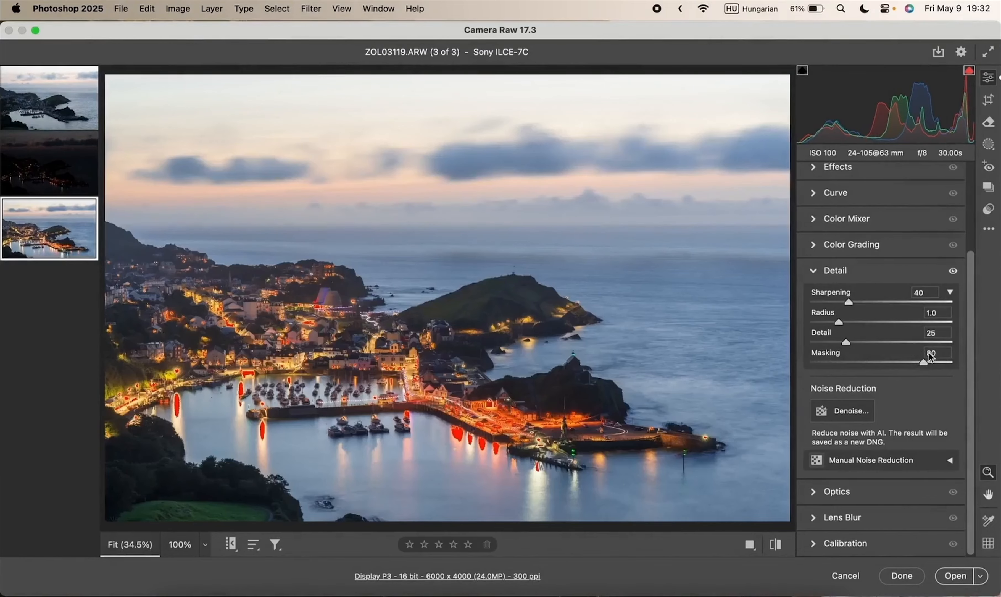
Step: Examine the hill, town buildings, sky and sea at high magnification for sharpness and noise
click(479, 306)
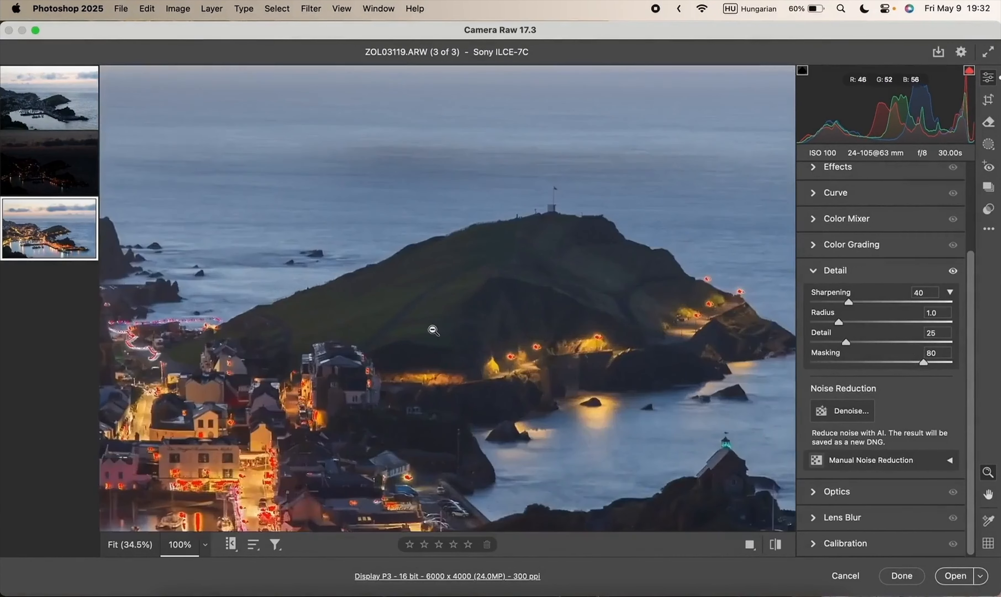
drag(431, 331, 489, 324)
scroll(489, 324, down, 6)
scroll(489, 324, left, 12)
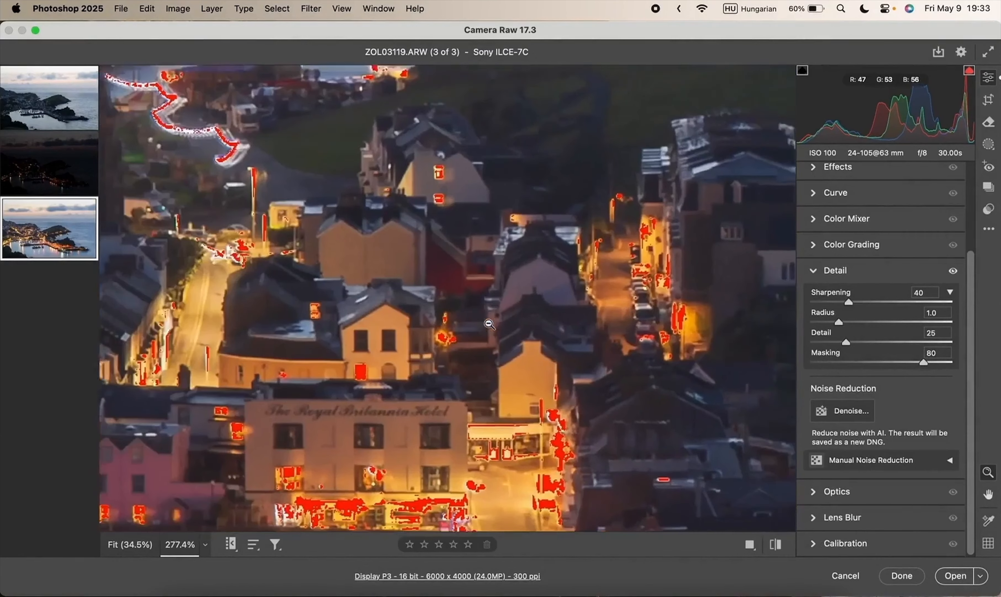
scroll(489, 324, up, 12)
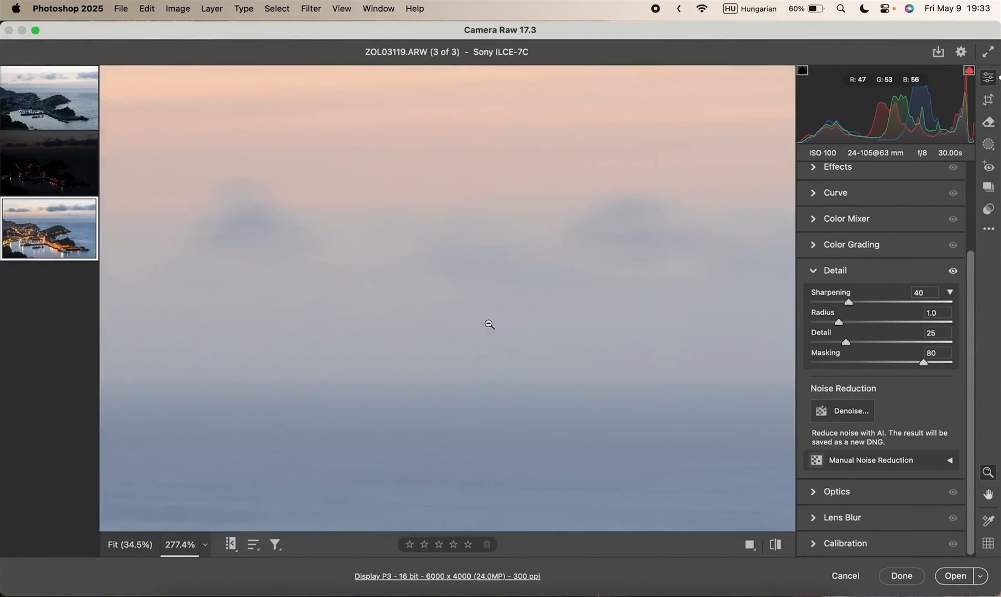
scroll(489, 324, down, 3)
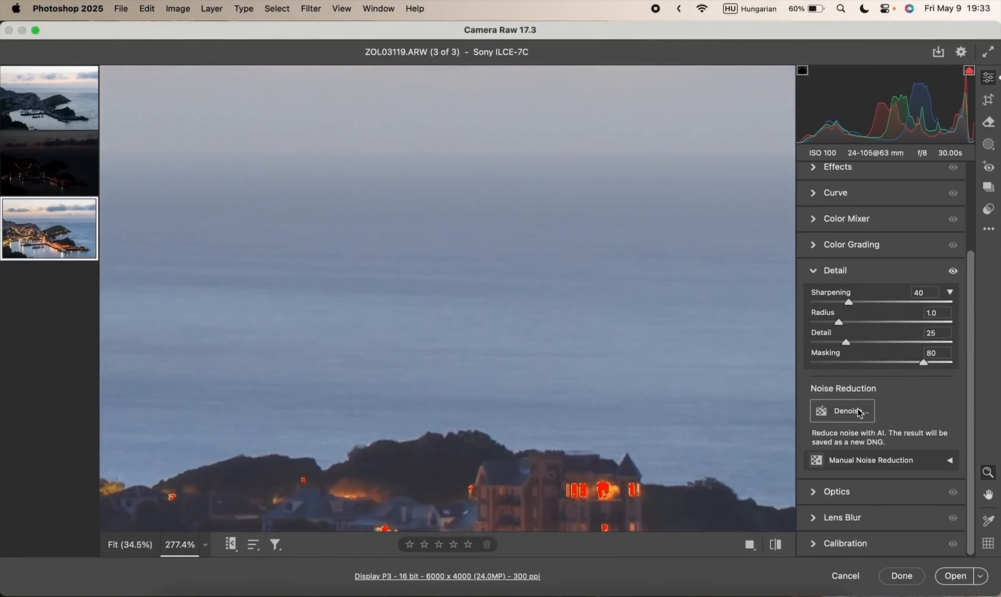
click(552, 308)
click(889, 270)
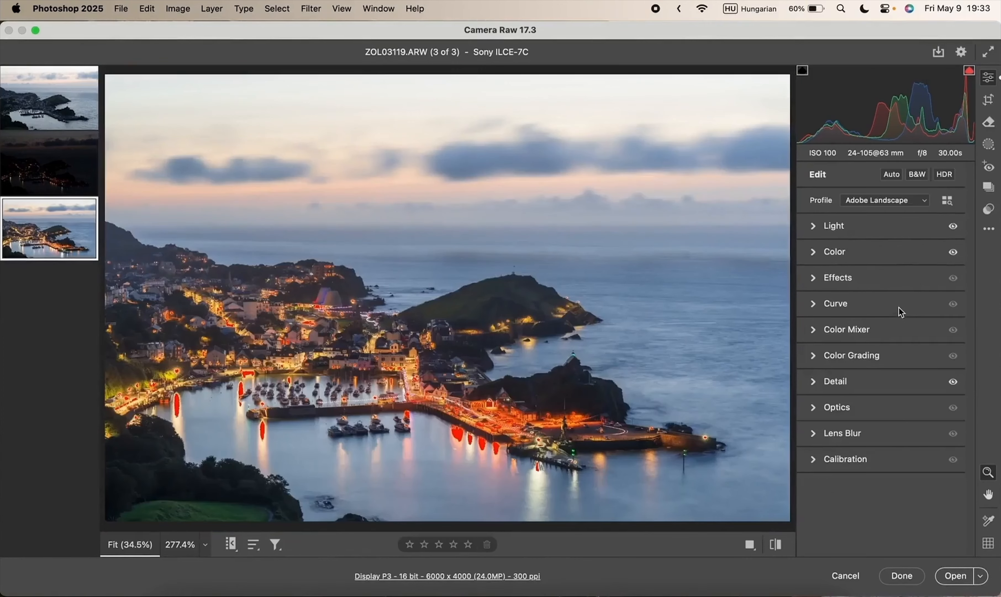
Step: Enable chromatic aberration removal and lens profile corrections for the photo
click(862, 380)
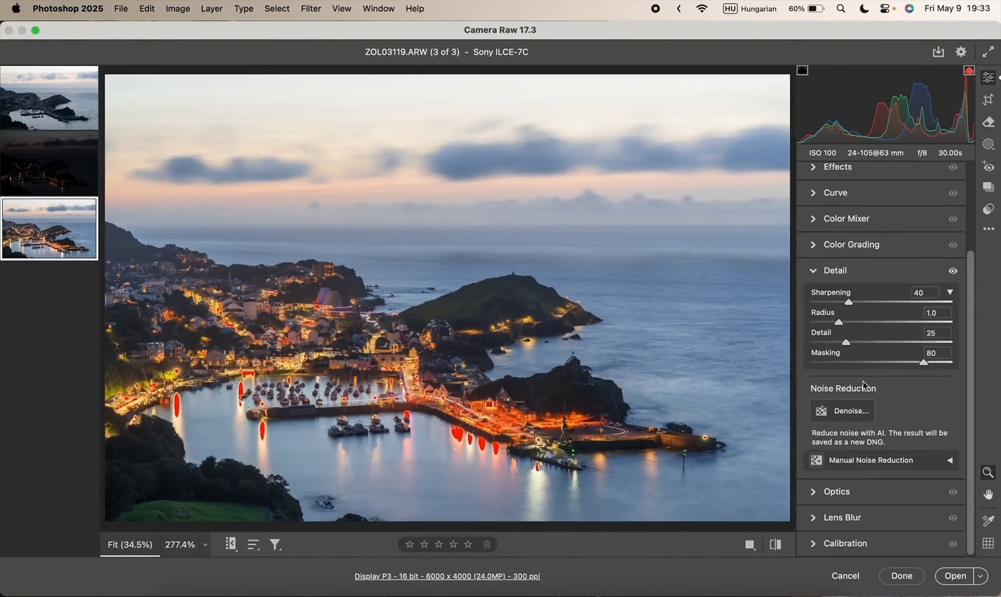
click(862, 497)
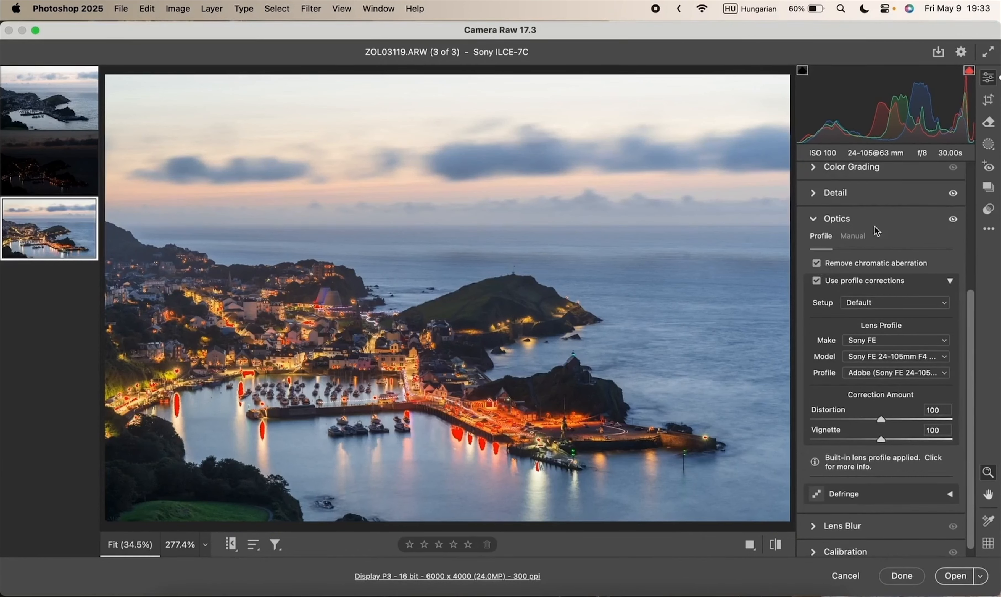
click(885, 218)
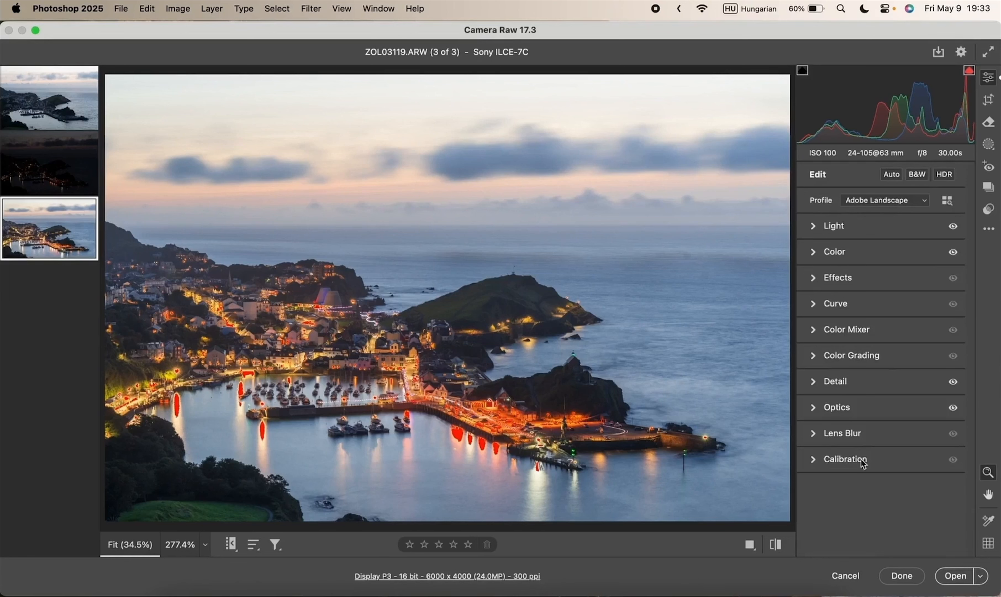
Step: Raise the Blue Primary Saturation in the camera calibration to +45
click(869, 463)
drag(883, 547, 908, 549)
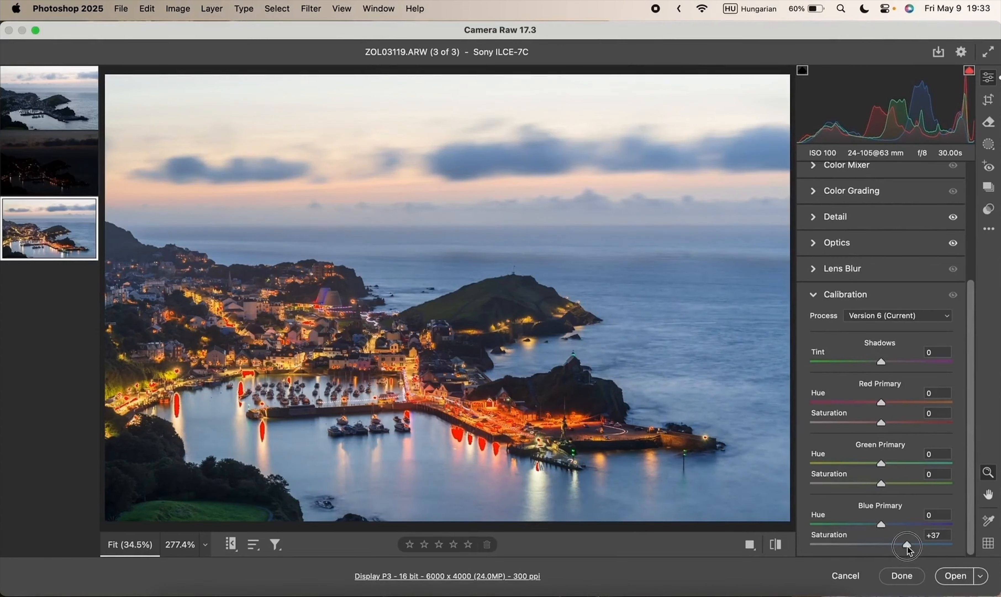
mouse_move(908, 549)
mouse_down()
mouse_move(903, 543)
mouse_move(923, 548)
mouse_move(889, 556)
mouse_move(913, 548)
mouse_up()
drag(912, 544, 910, 546)
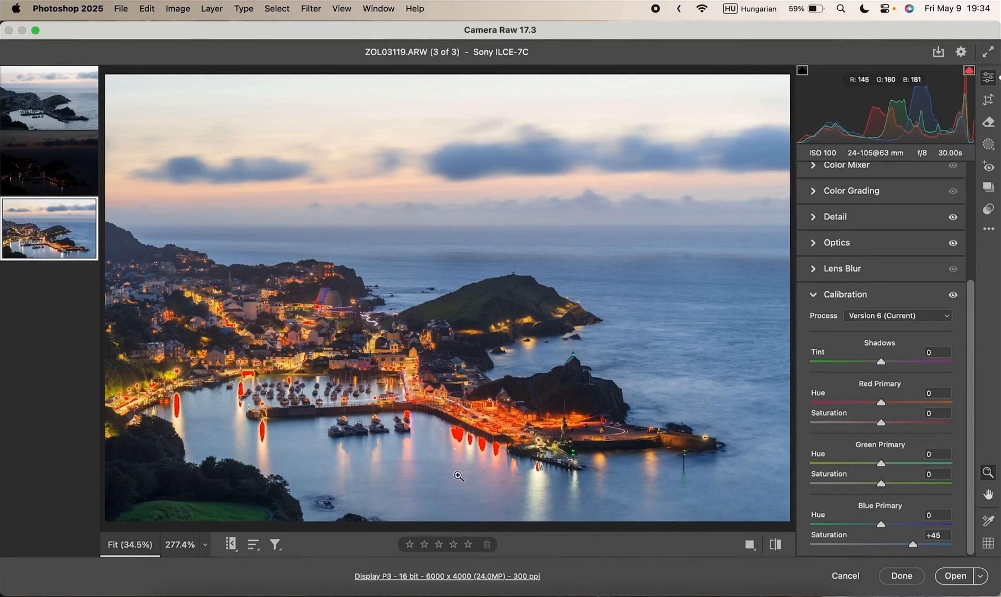
Step: Lower the saturation of the Blues in the Color Mixer to about -20
scroll(889, 246, up, 3)
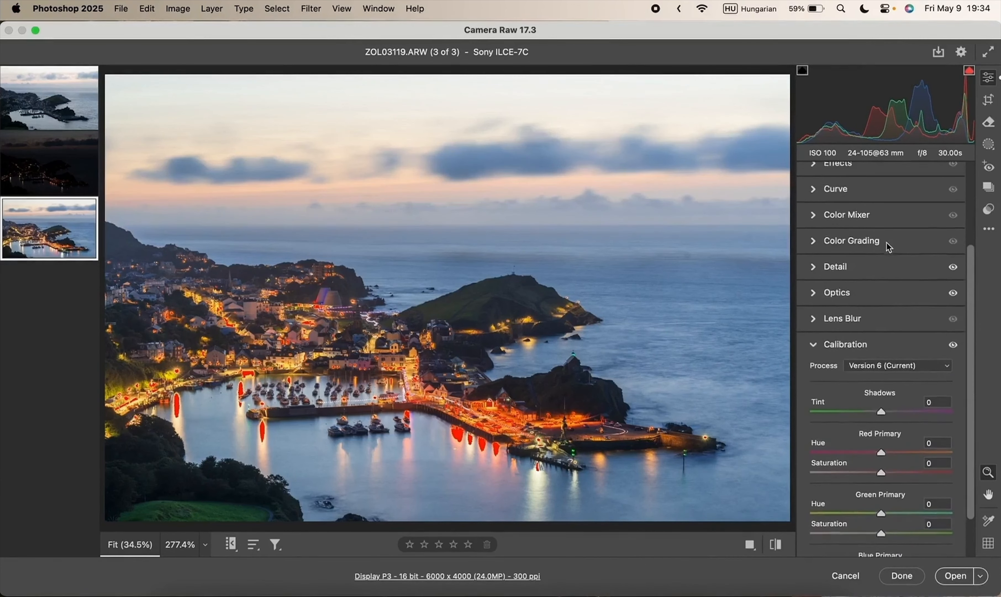
click(879, 221)
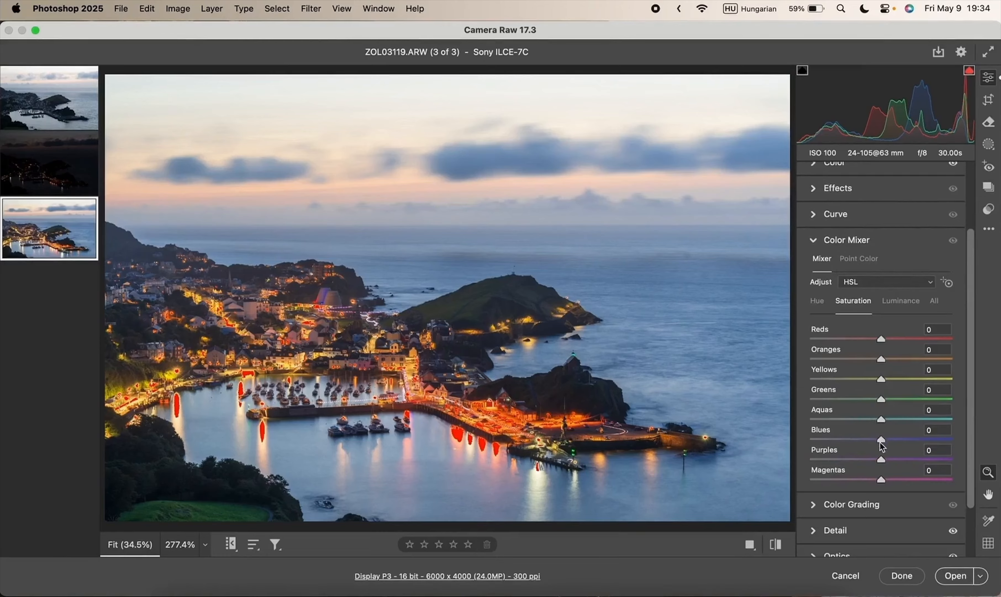
drag(880, 442, 867, 440)
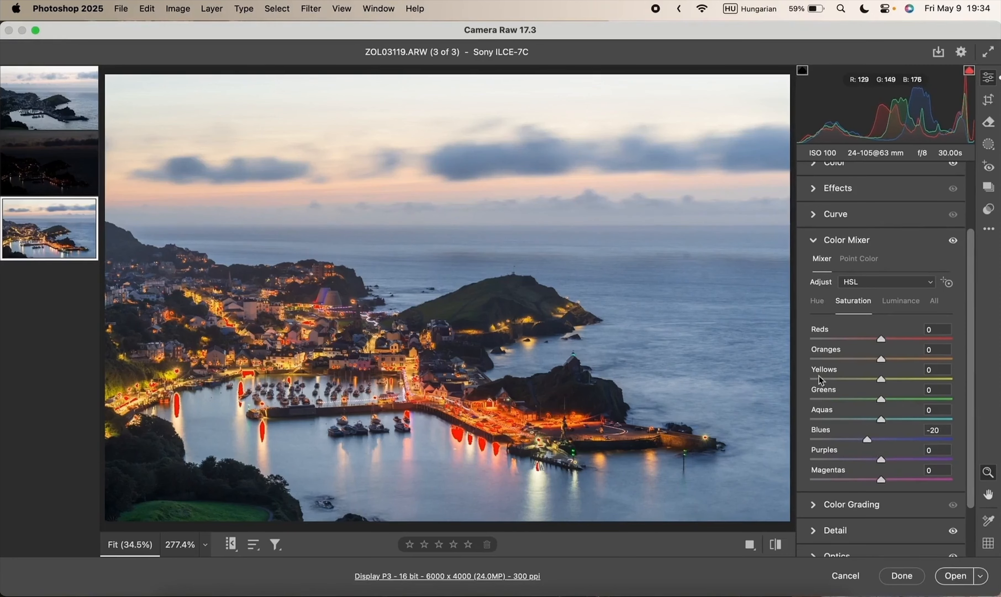
drag(867, 440, 870, 441)
click(880, 240)
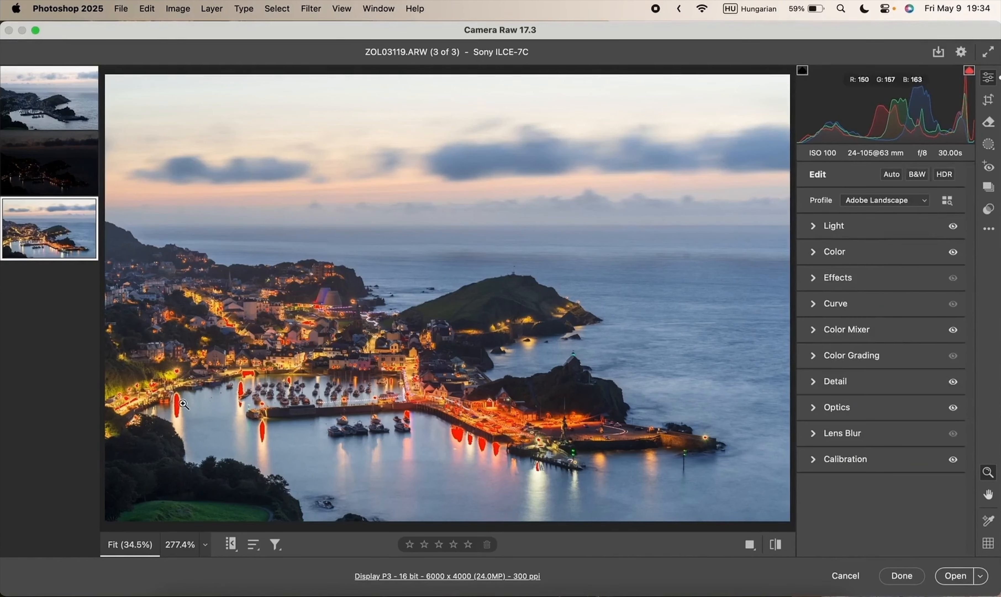
Step: Reset Contrast to 0, raise Shadows to +75 and set Whites to +13
click(871, 226)
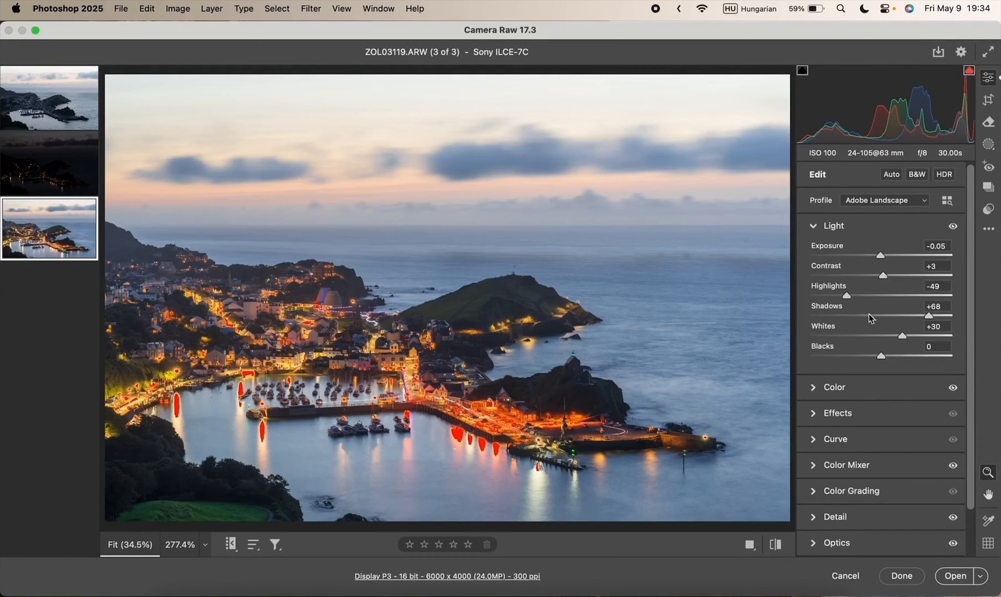
mouse_move(33, 220)
double_click(883, 276)
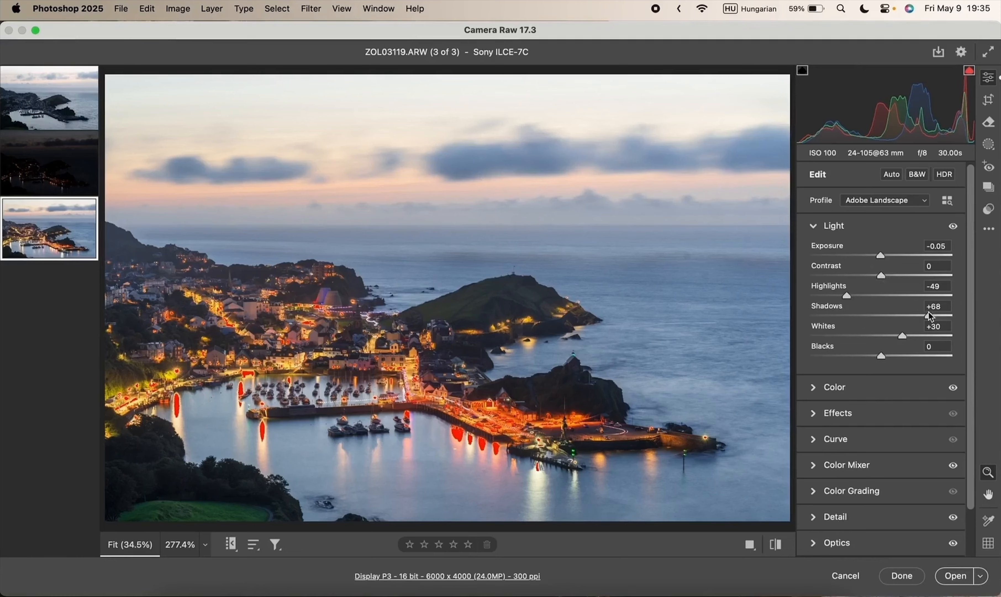
drag(930, 314, 891, 337)
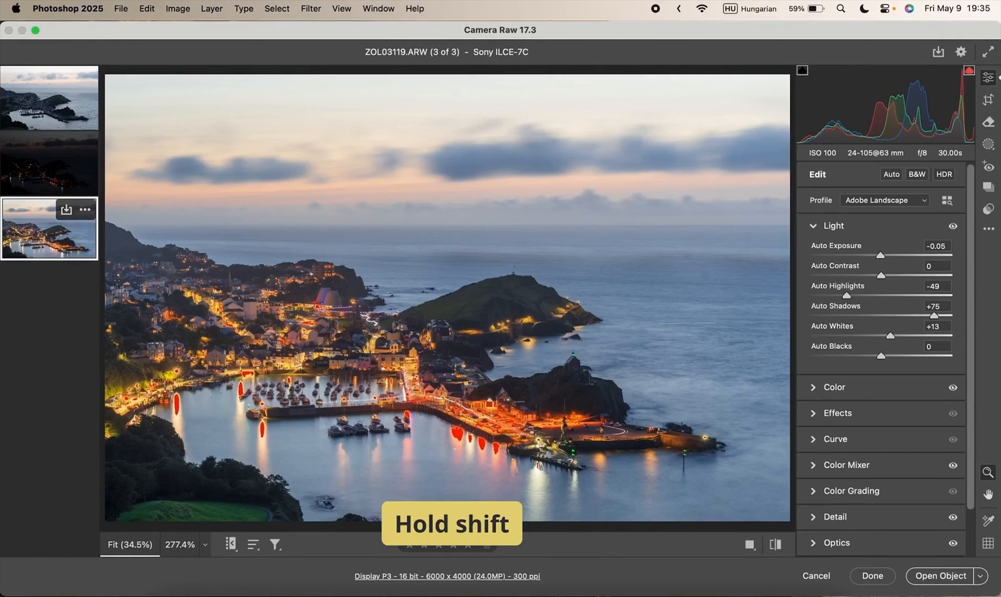
Step: Synchronize all edit settings from the bright harbour exposure to the darker exposure
shift+click(37, 180)
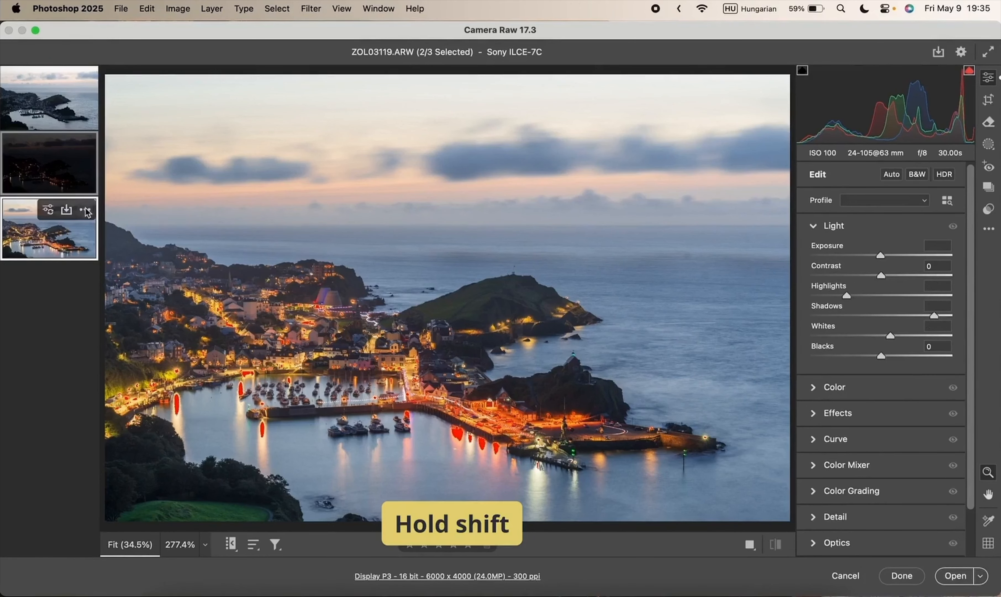
click(84, 209)
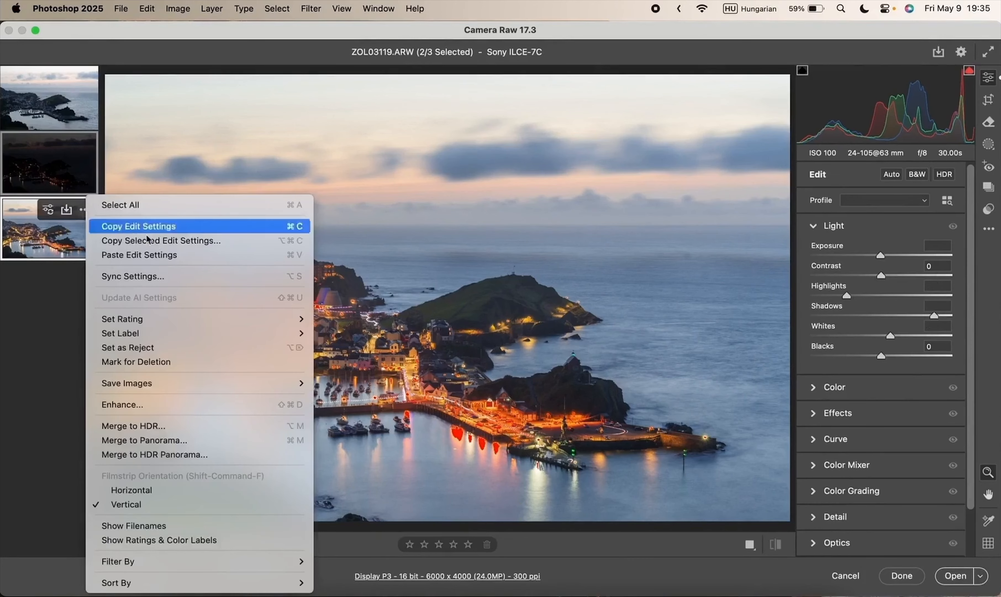
click(185, 277)
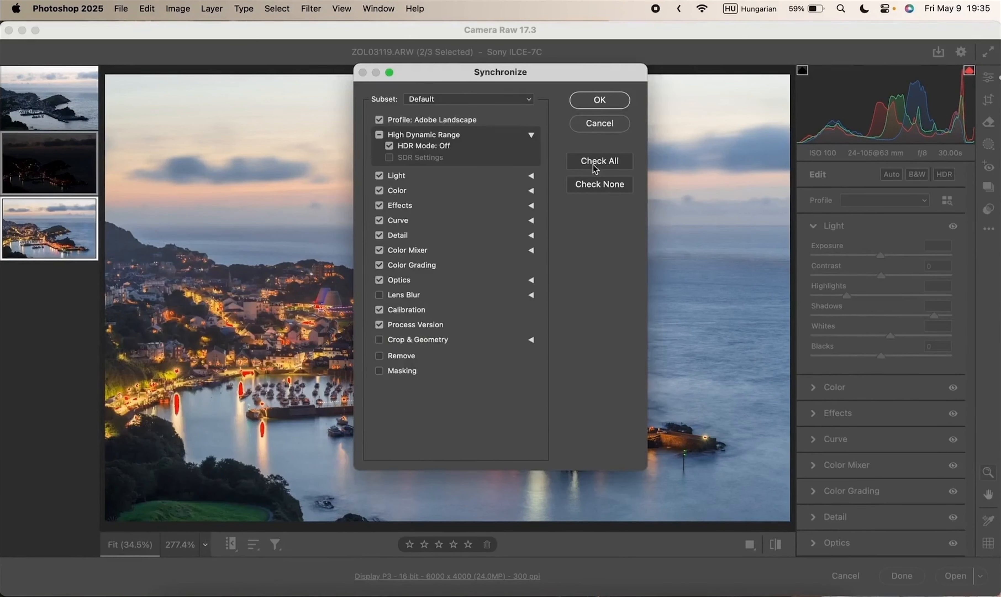
click(596, 162)
click(600, 101)
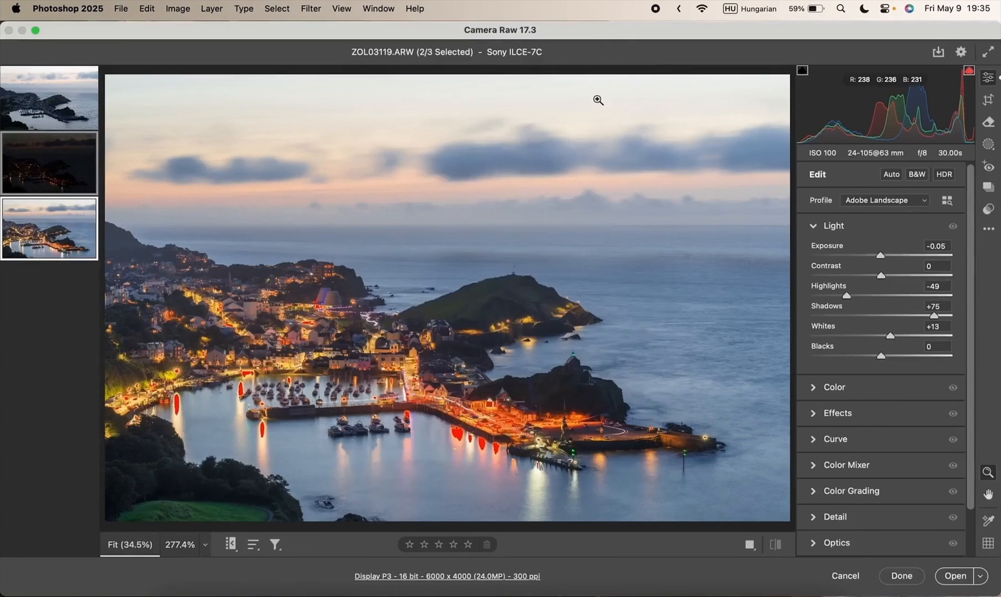
Step: Select the darker exposure and raise its Exposure to +3.60, comparing its brightness against the brighter photo
click(51, 188)
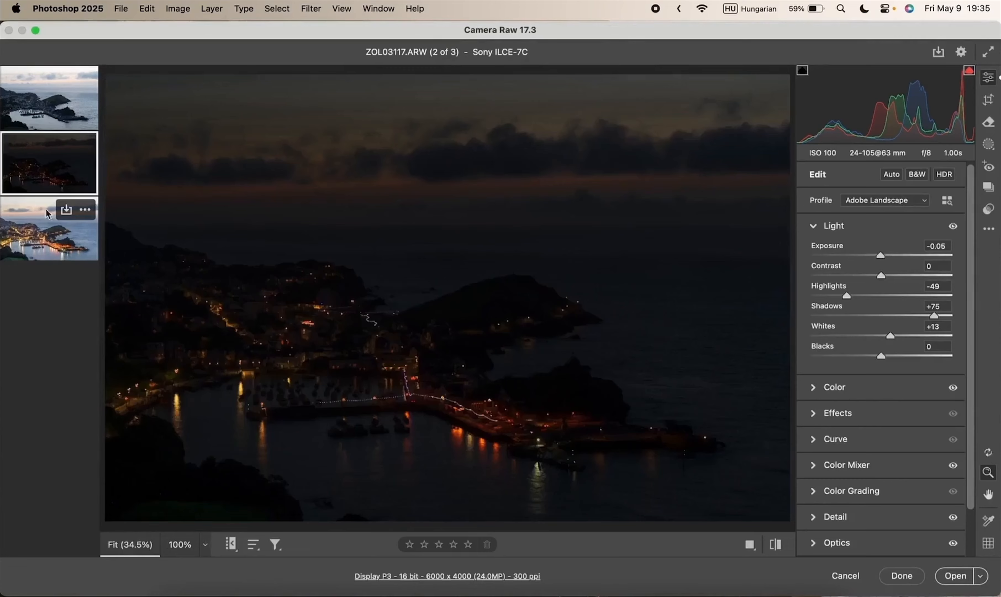
click(48, 230)
click(45, 183)
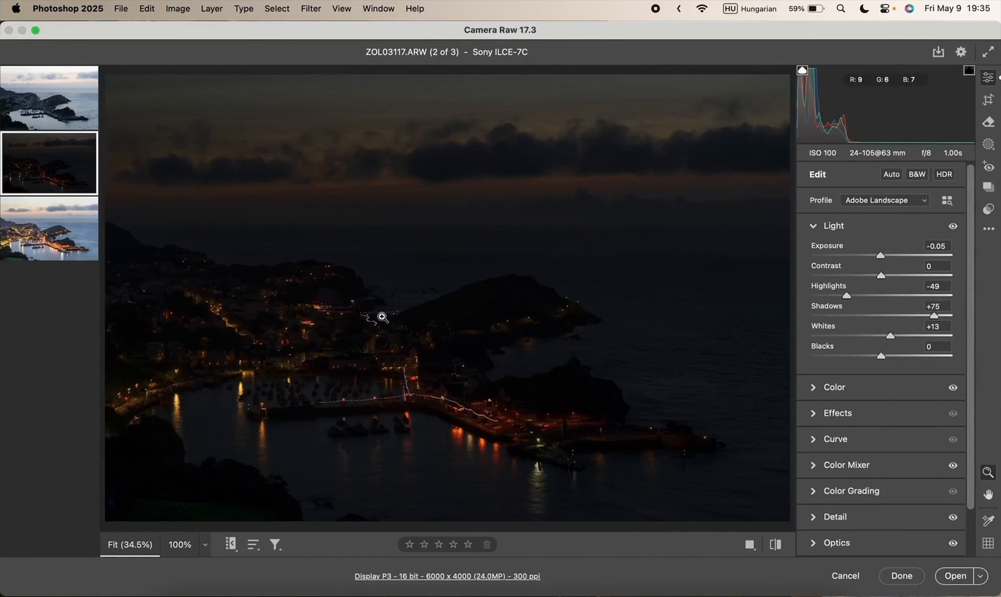
click(835, 228)
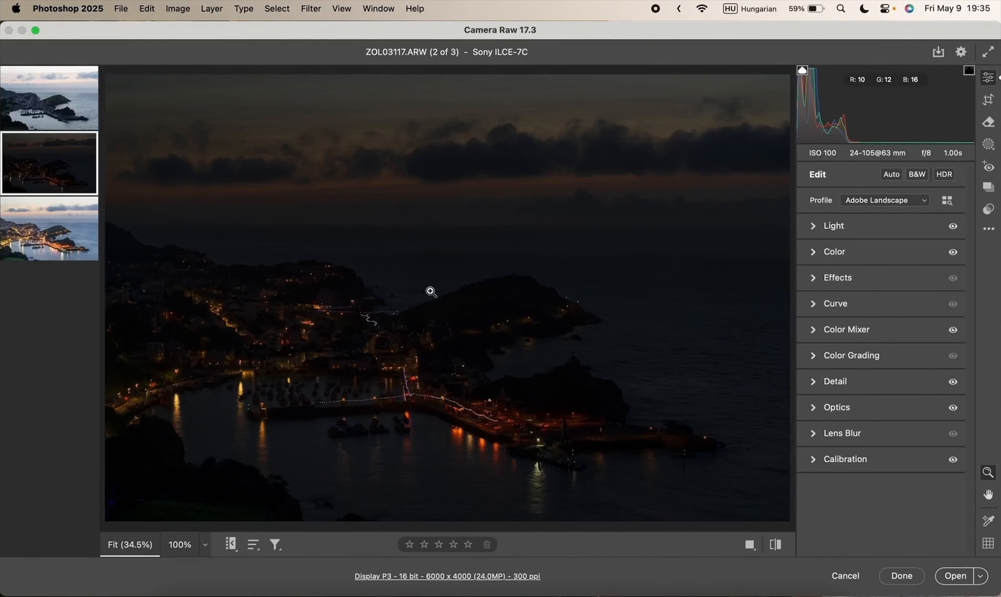
click(889, 229)
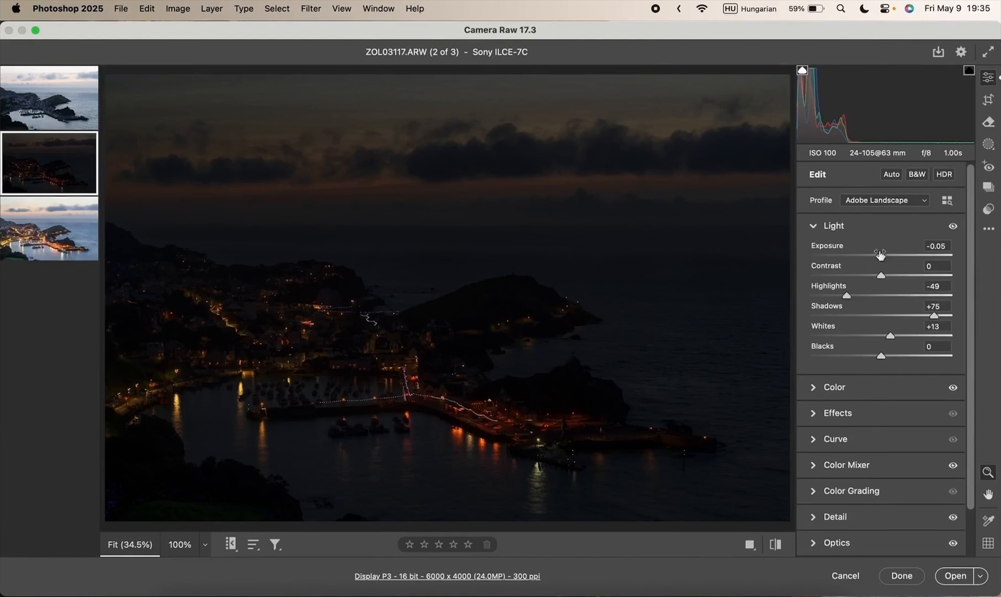
drag(880, 256, 931, 256)
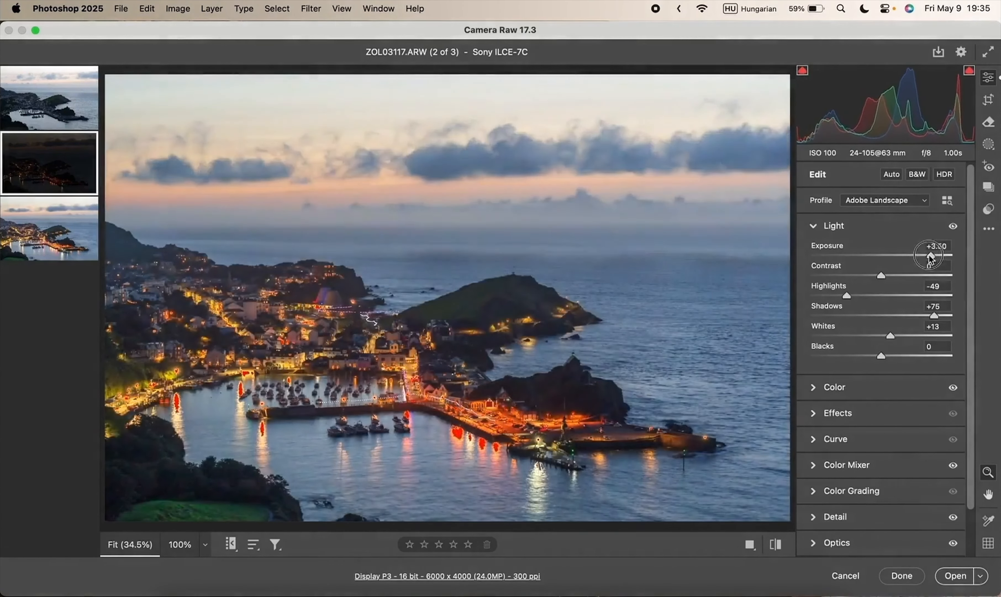
click(55, 258)
click(50, 185)
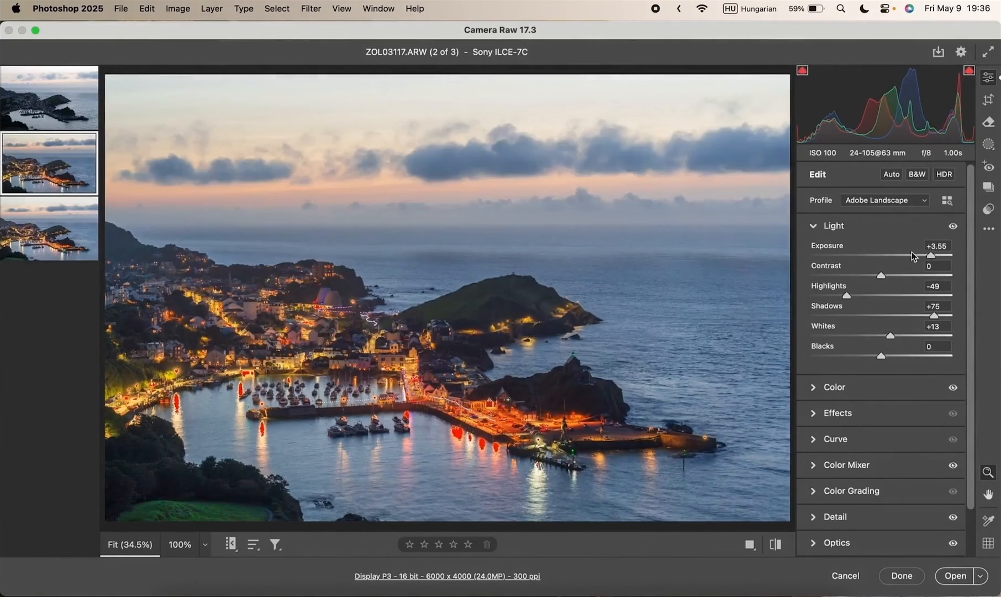
drag(932, 256, 933, 259)
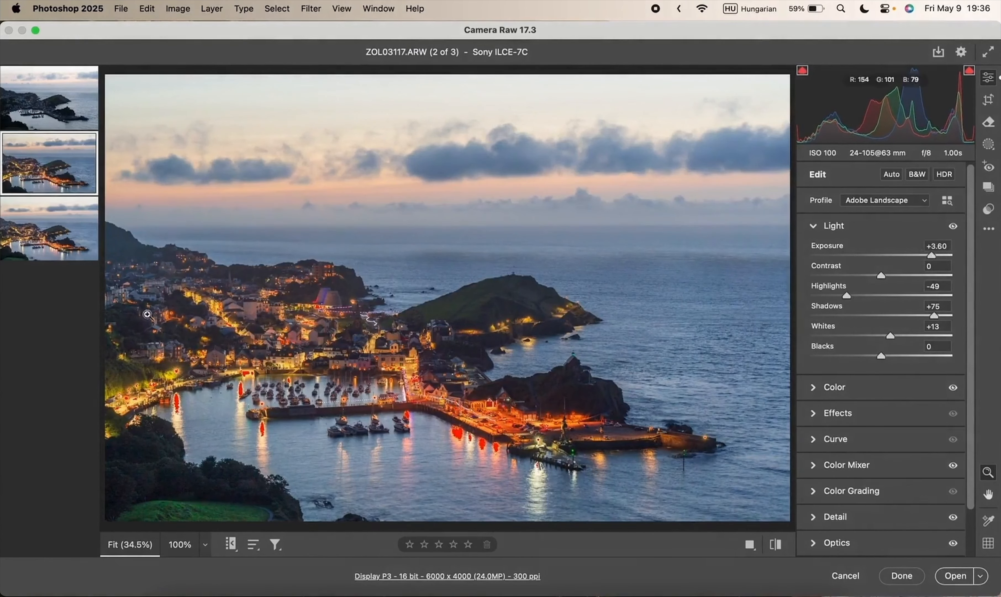
Step: Compare the two exposures, then set the darker photo's Highlights to -100, Whites to -33 and Shadows to +100
click(41, 250)
click(32, 177)
drag(847, 296, 791, 305)
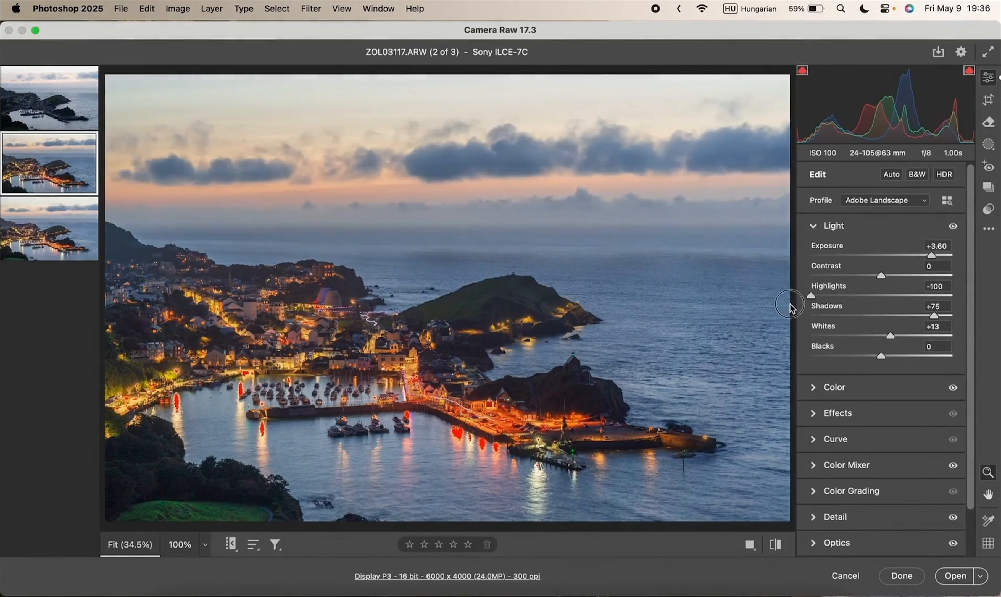
drag(890, 335, 858, 336)
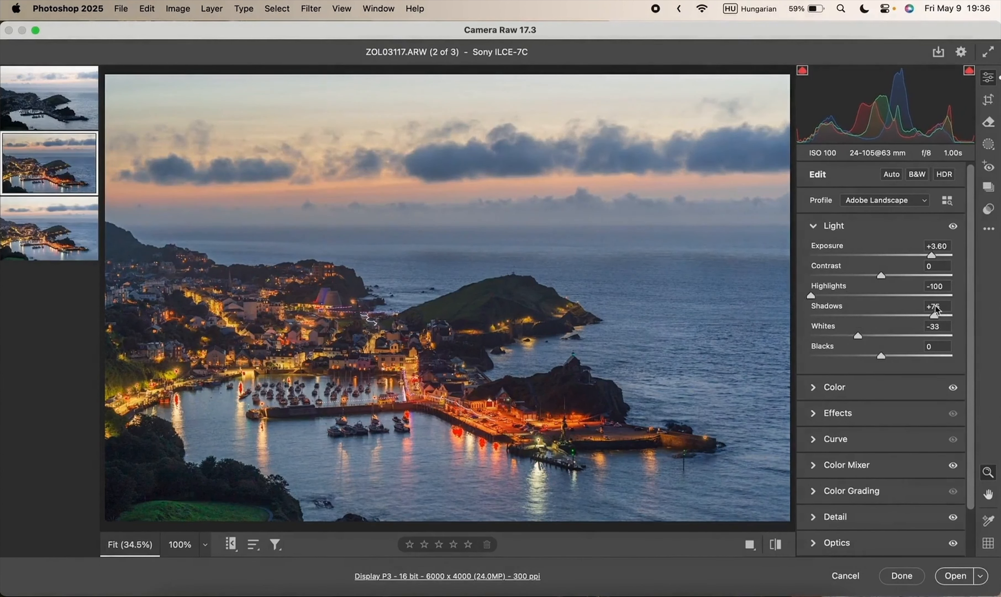
drag(934, 317, 973, 319)
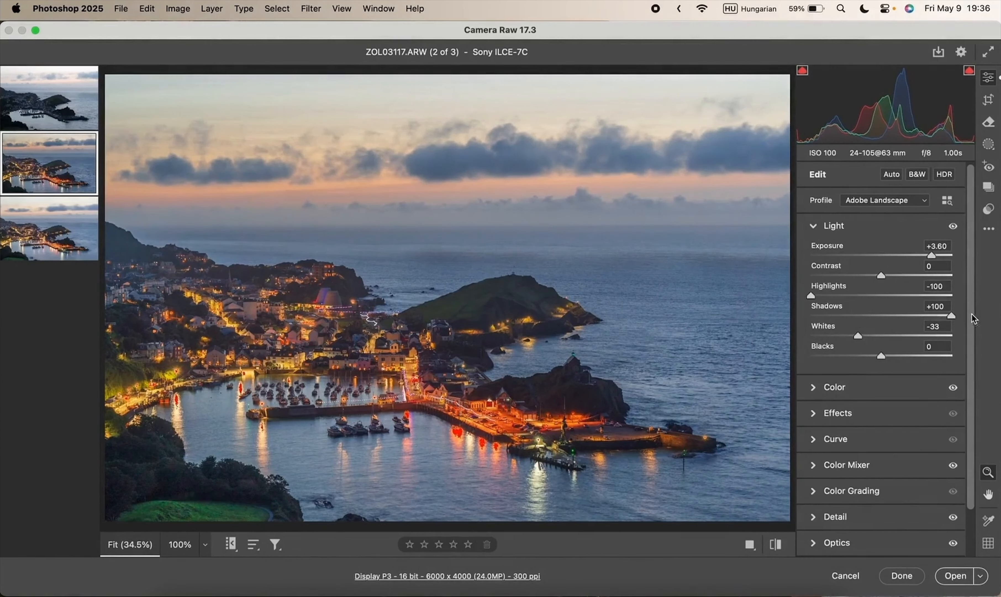
Step: Set the darker photo's Exposure to +3.00 and Blacks to +48, comparing the result with the brighter photo
drag(932, 255, 924, 256)
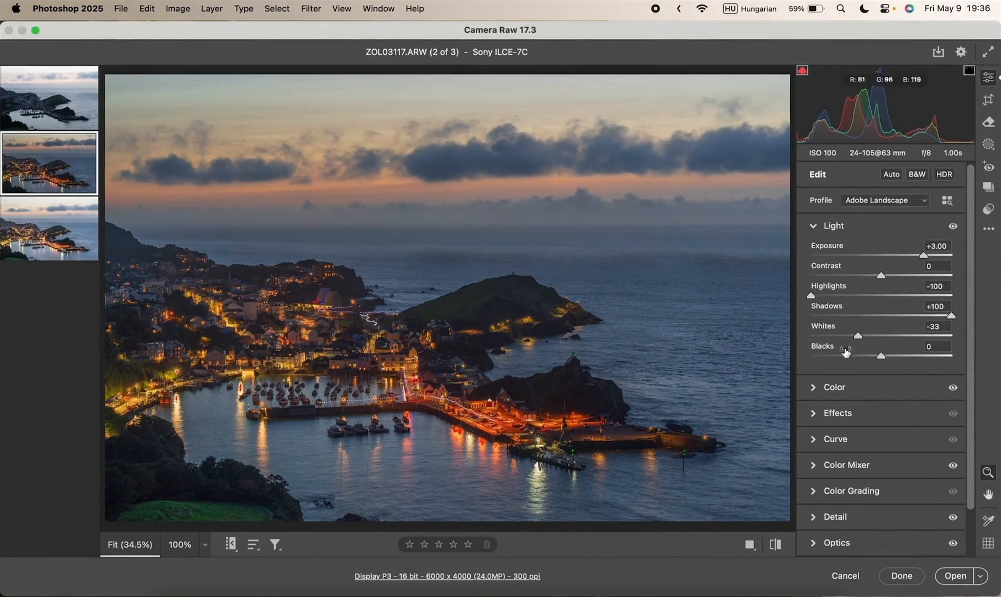
drag(881, 355, 915, 356)
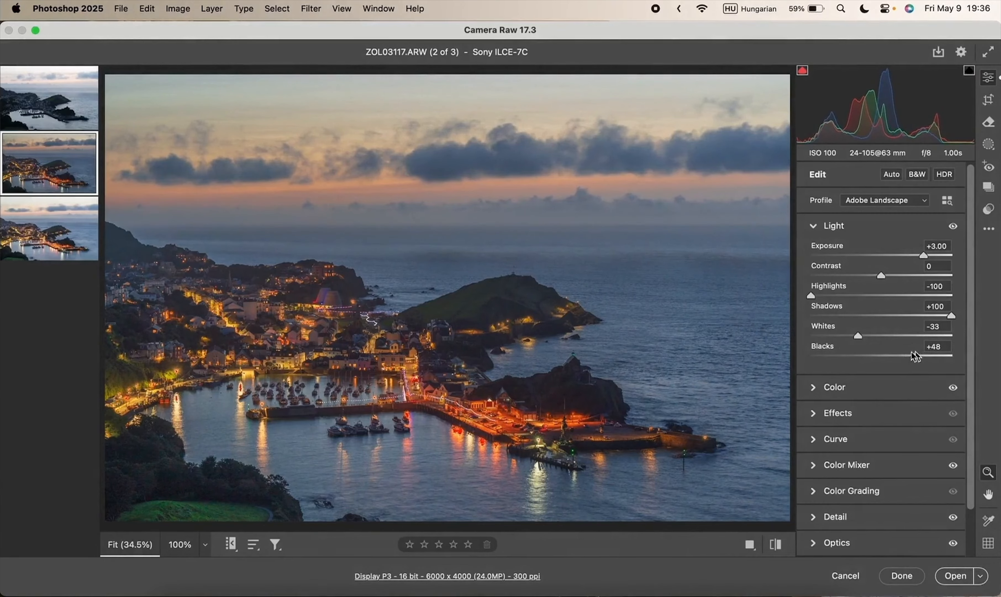
click(43, 238)
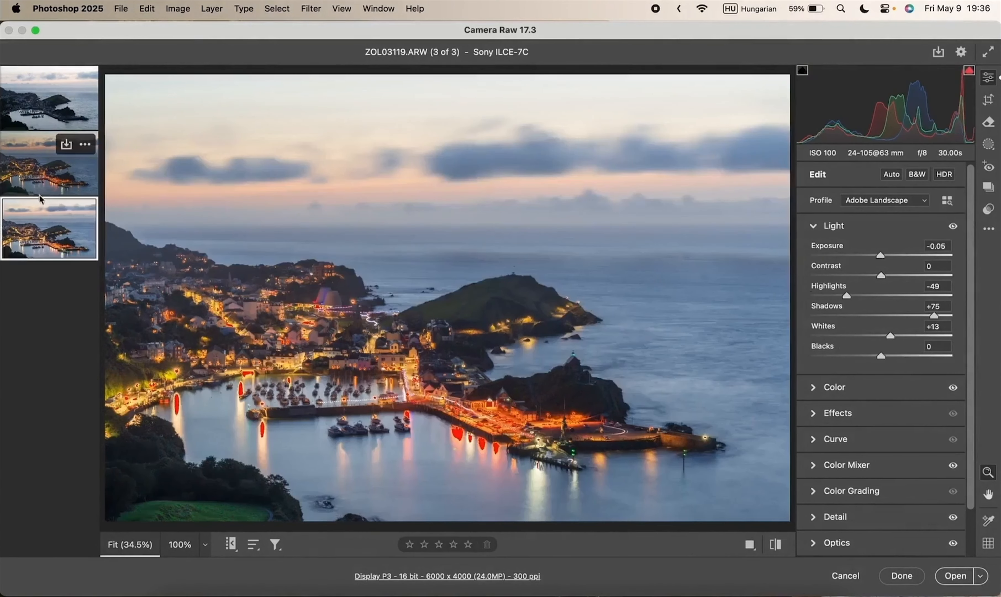
click(41, 184)
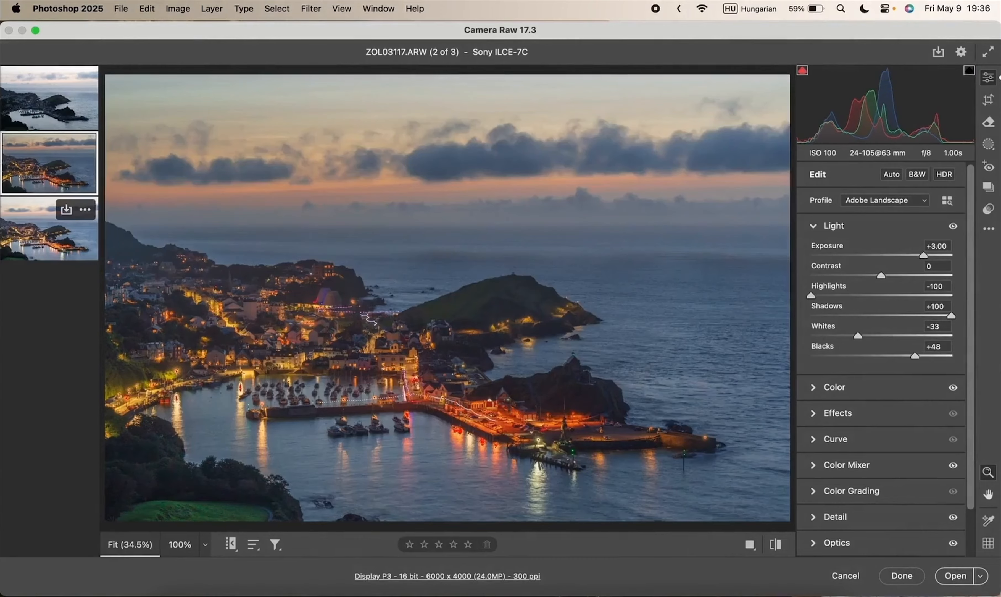
click(51, 227)
click(45, 179)
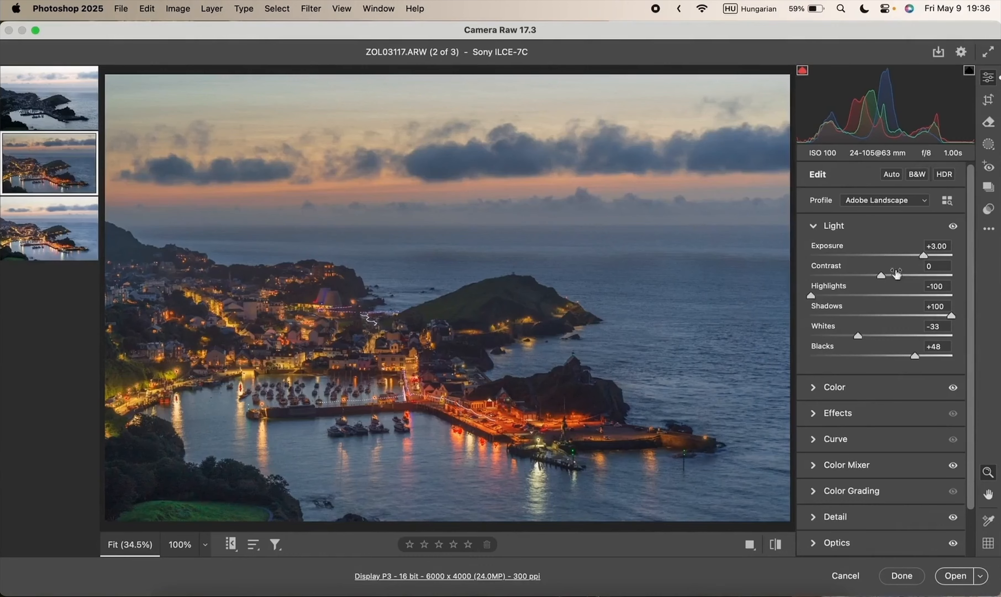
Step: Set the darker photo's Exposure to +3.35 and Whites to -83, comparing it with the brighter photo
drag(927, 261, 929, 261)
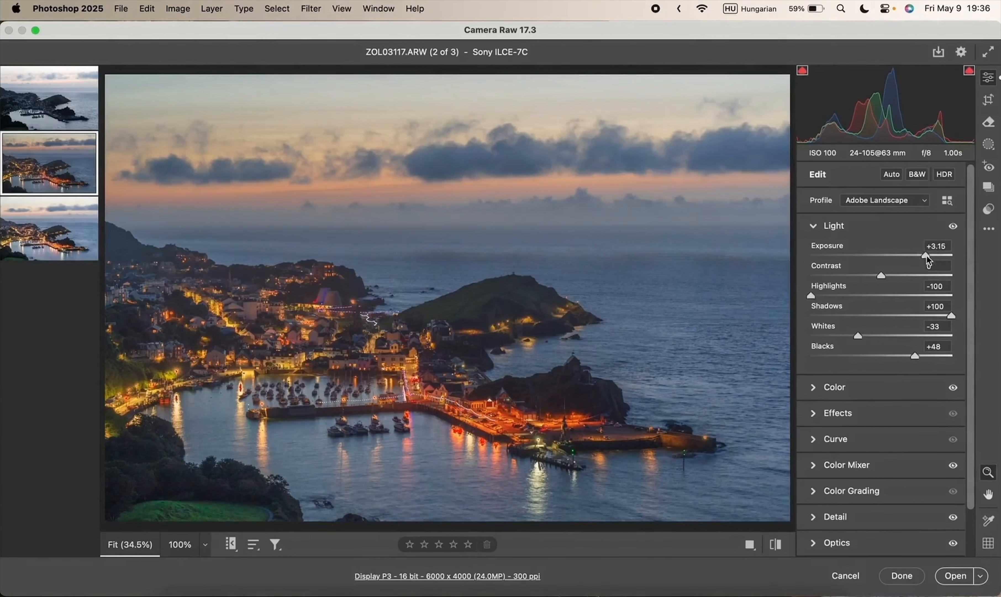
click(857, 337)
drag(856, 335, 824, 339)
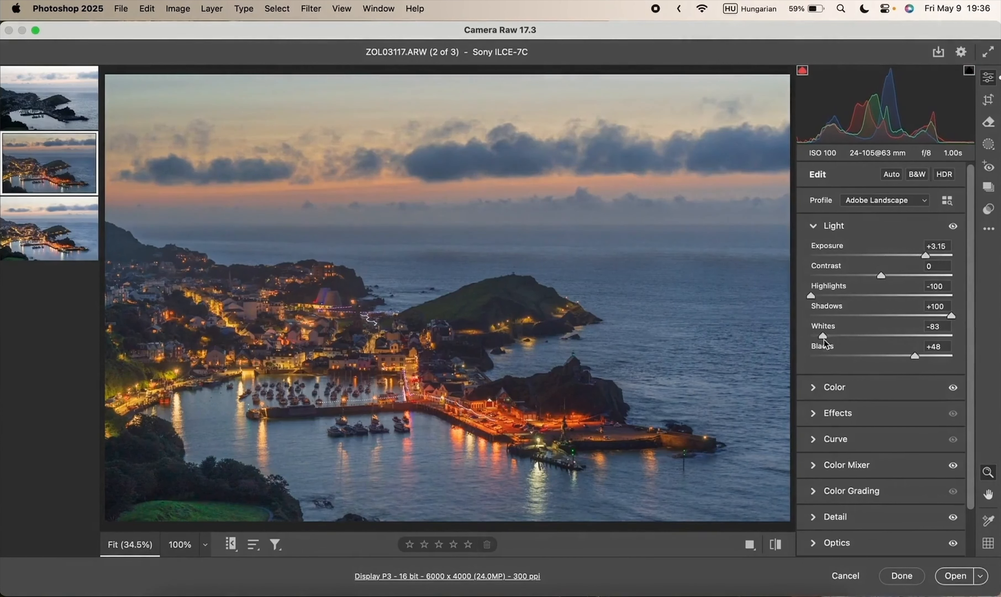
drag(928, 254, 931, 256)
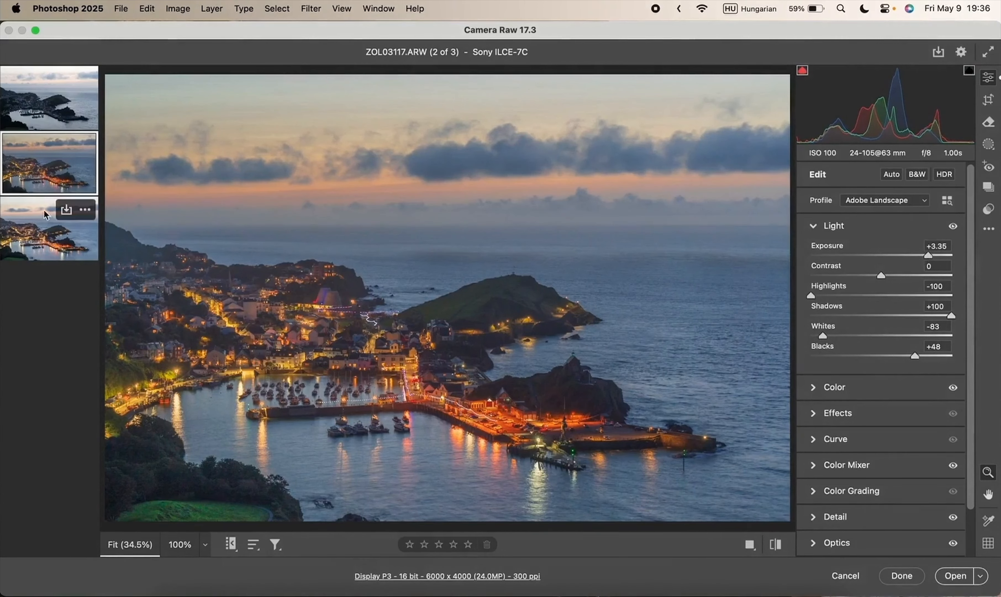
click(38, 232)
click(38, 187)
click(36, 232)
click(37, 187)
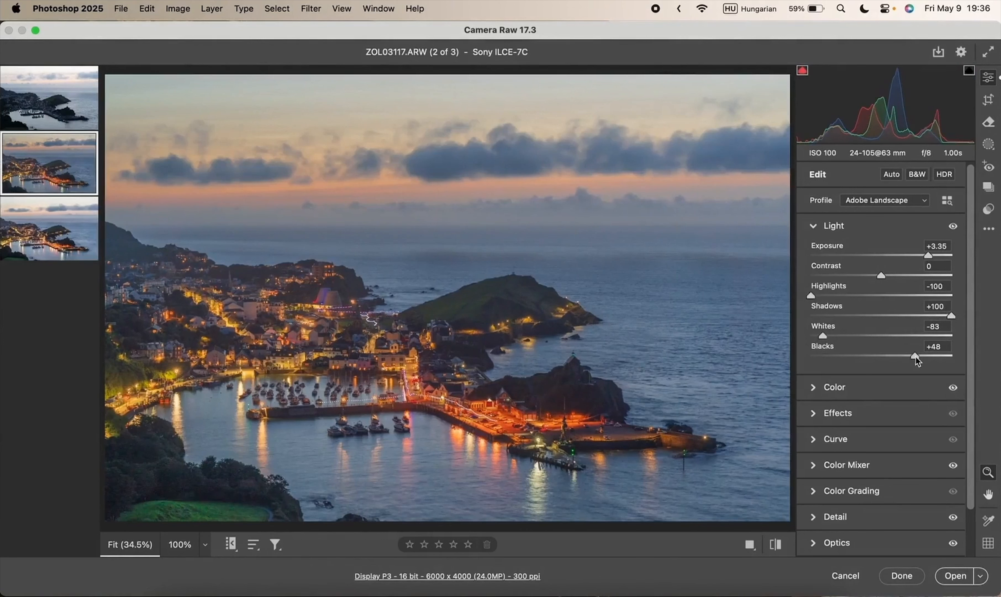
Step: Reduce the darker photo's Blacks to +28 and compare it with the brighter photo
drag(915, 356, 901, 357)
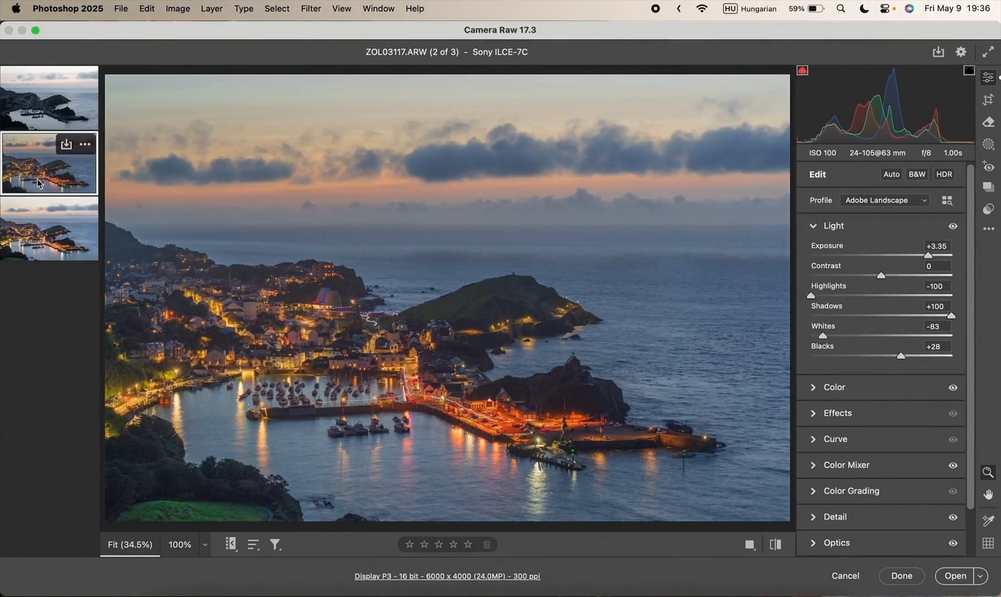
click(40, 228)
click(39, 183)
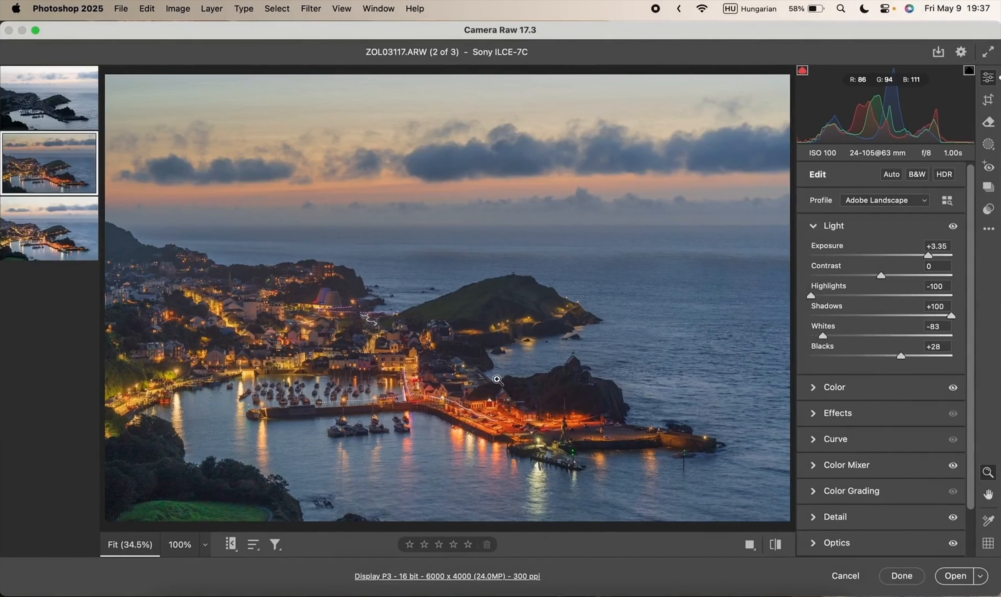
Step: Examine the darker photo's sky, horizon and harbour up close for noise, and compare its overall look with the brighter photo
drag(353, 210, 438, 289)
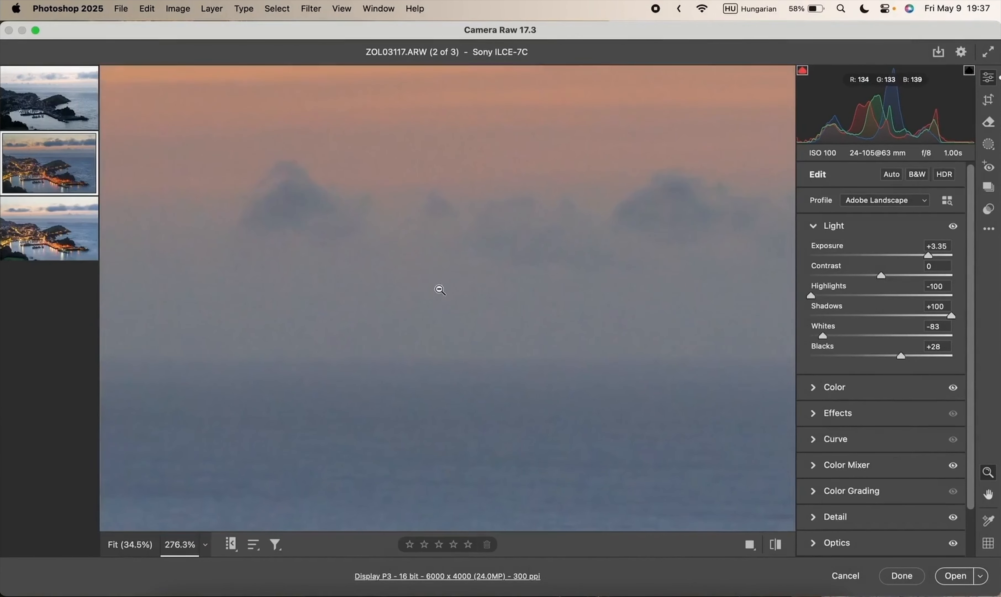
scroll(438, 289, down, 4)
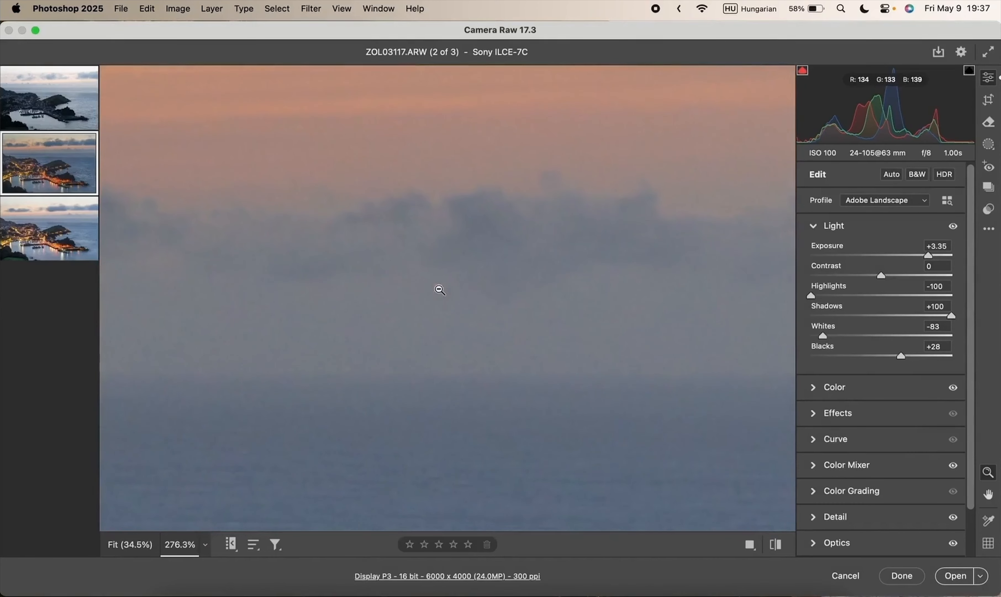
click(521, 300)
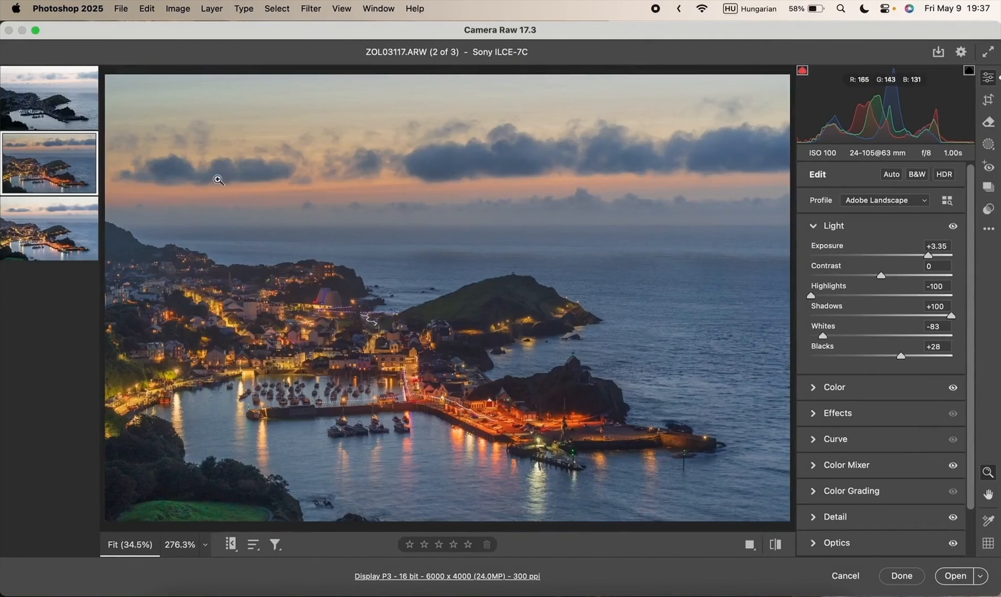
click(61, 220)
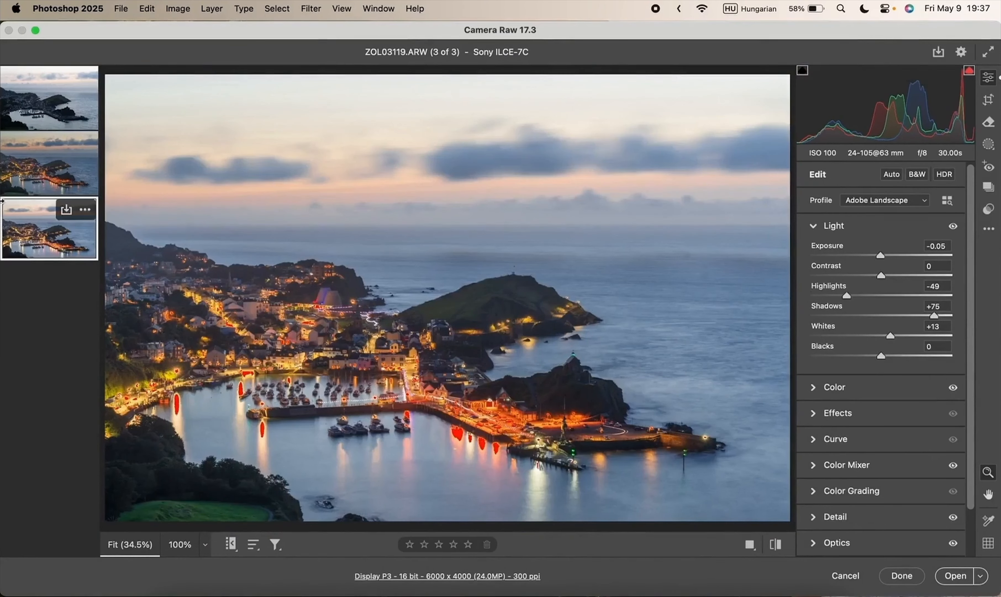
click(48, 166)
click(311, 138)
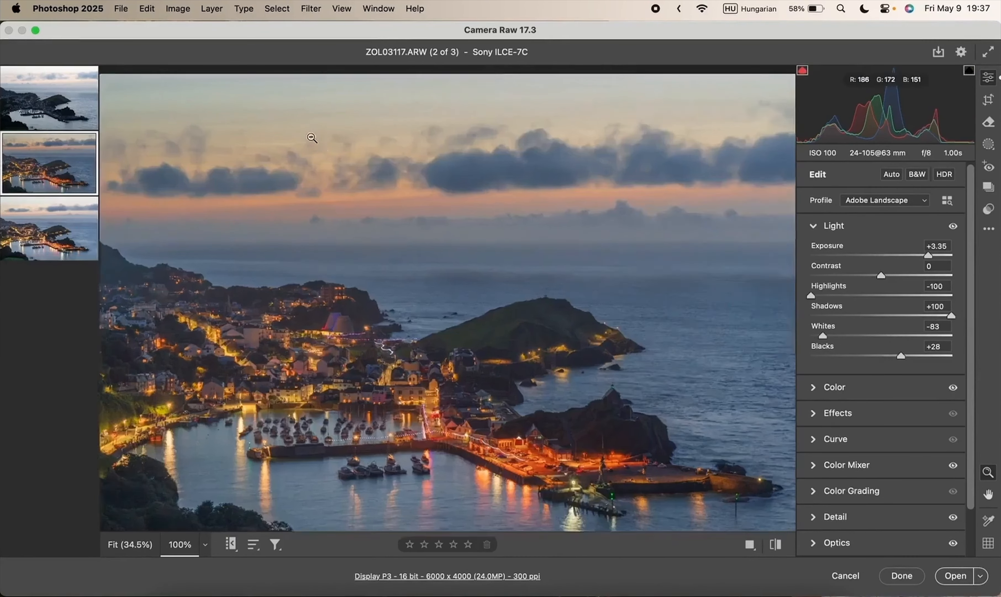
drag(303, 346, 425, 335)
click(427, 335)
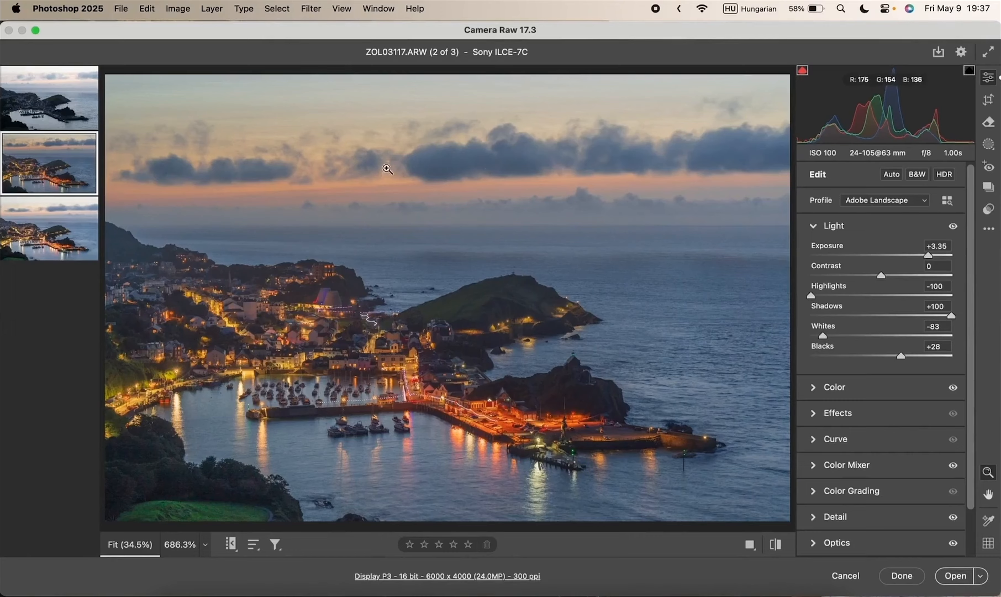
Step: Apply AI Denoise to the darker photo at an Amount of 40, checking the sky and clouds in the enhancement preview
click(855, 515)
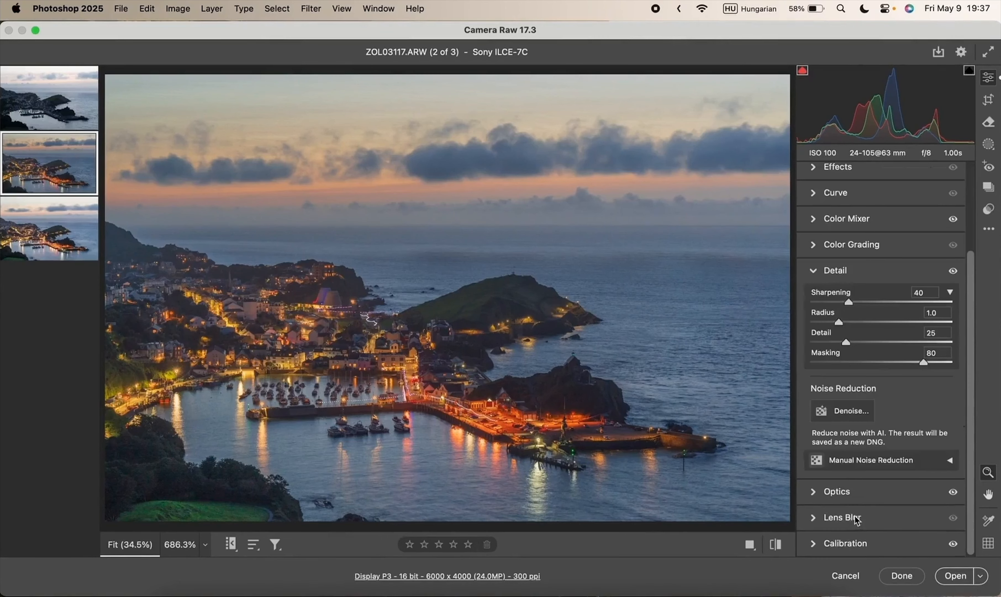
click(840, 416)
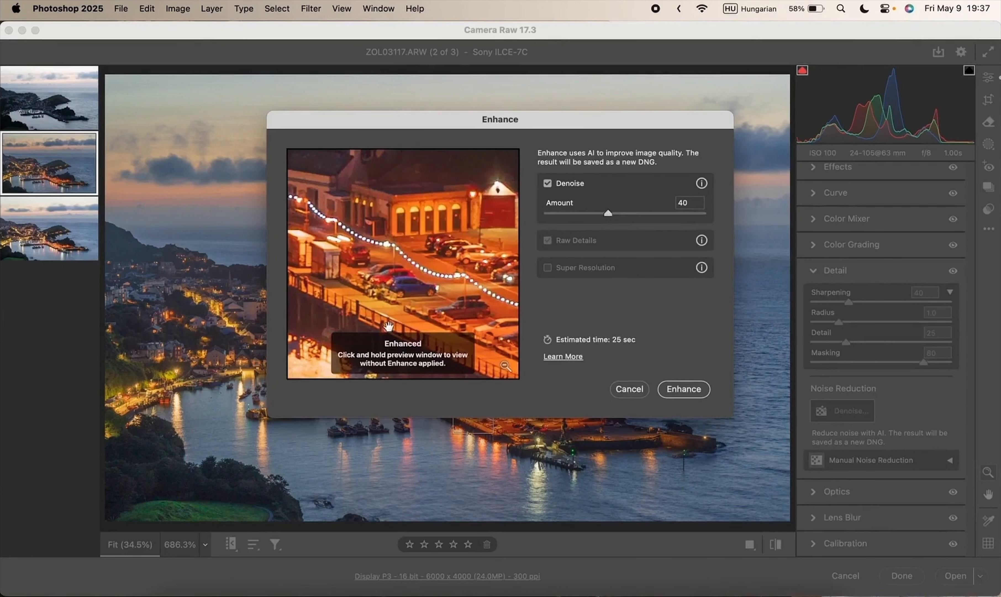
click(506, 366)
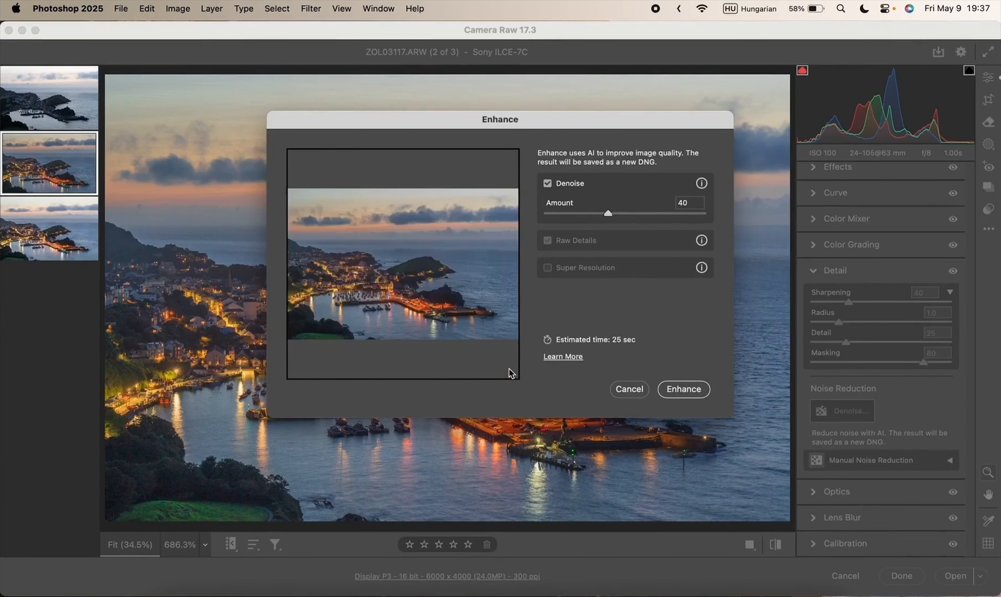
click(392, 245)
drag(457, 265, 496, 295)
drag(437, 272, 498, 297)
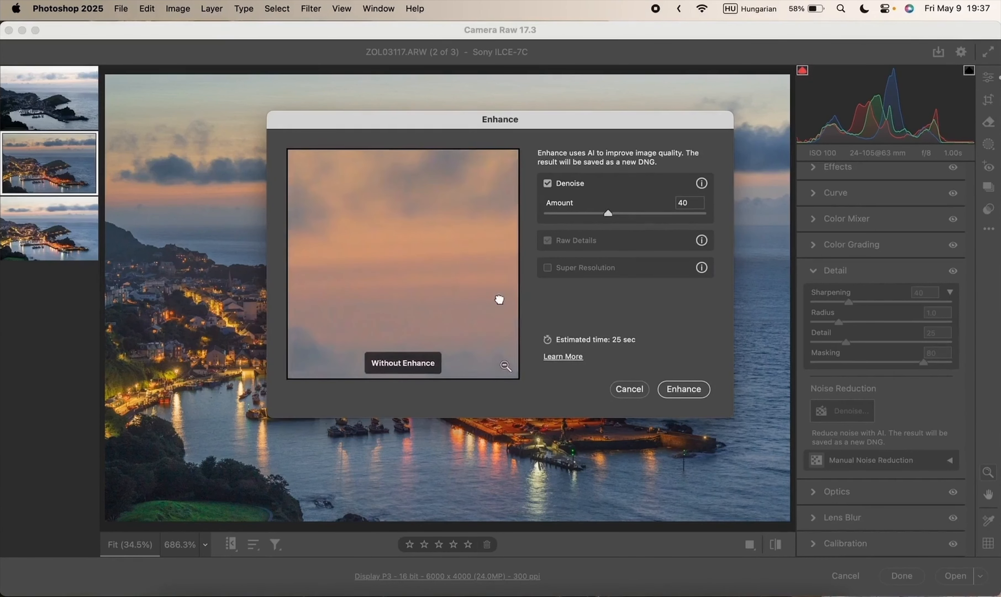
click(692, 390)
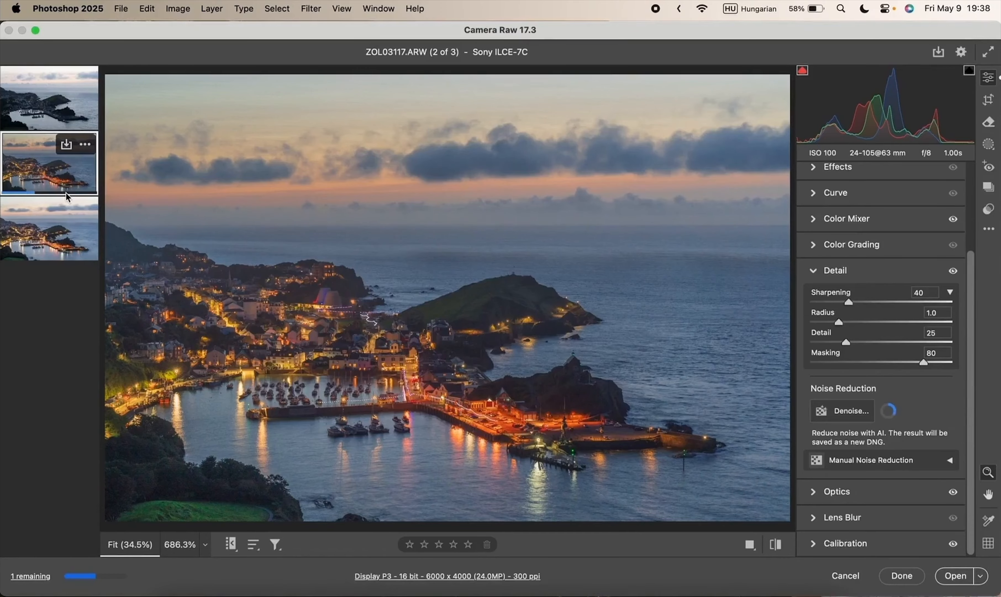
Step: Synchronize all edit settings, including masking and crop, from the bright exposure ZOL03119.ARW to the unlit harbour photo ZOL03112.ARW
click(48, 110)
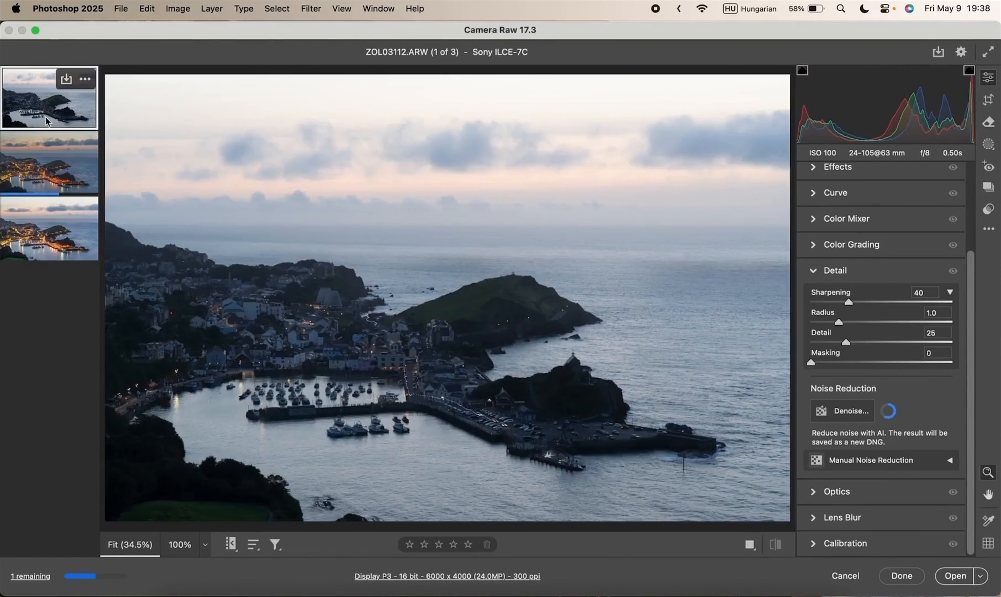
click(25, 245)
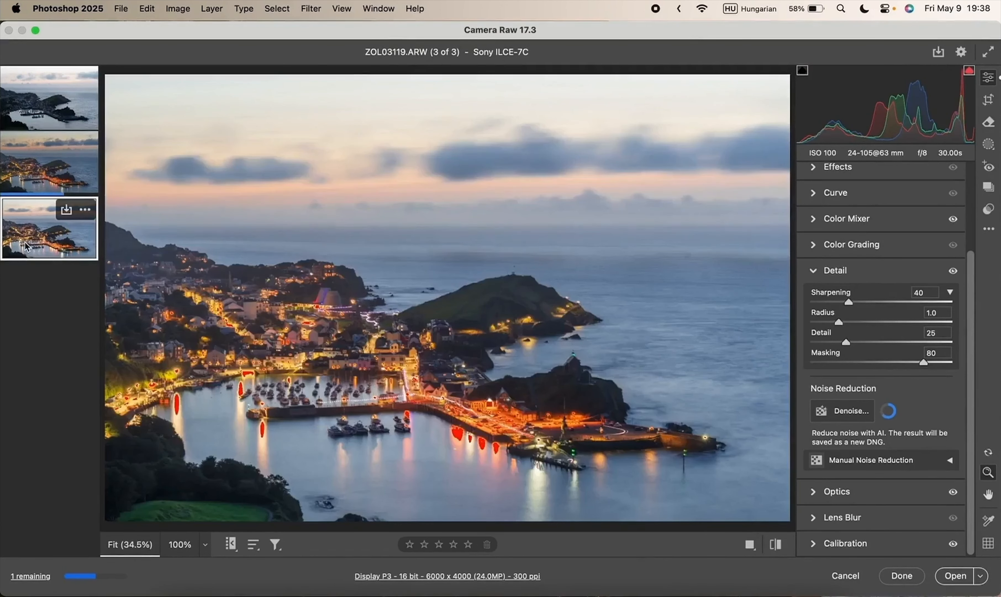
super+click(26, 87)
click(84, 211)
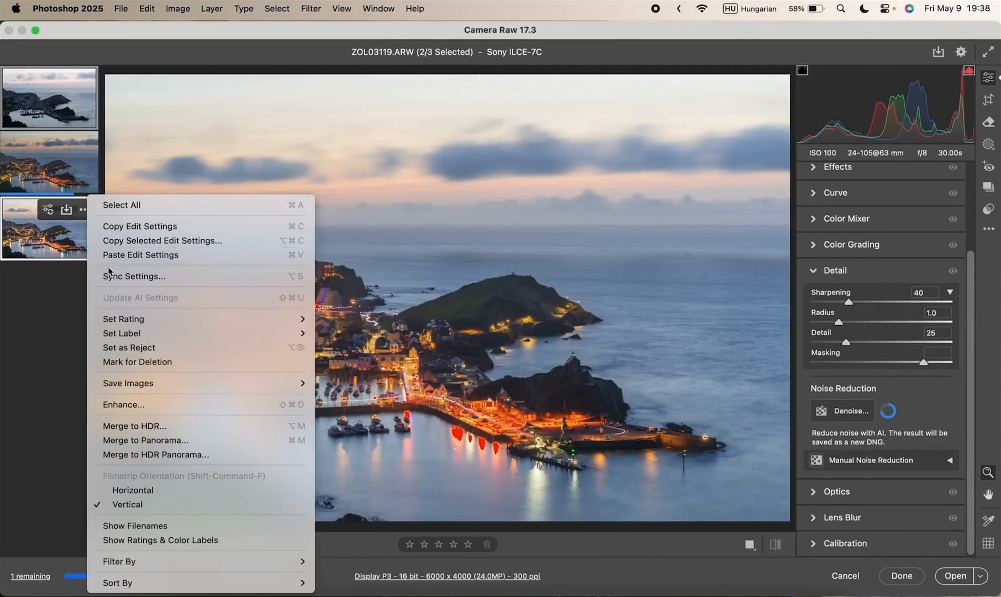
click(122, 276)
click(605, 171)
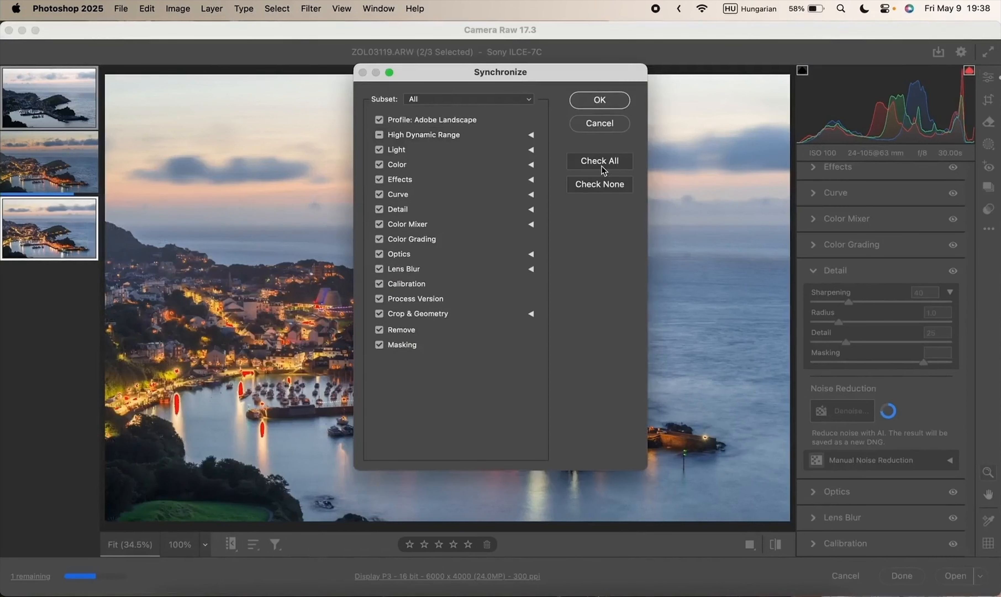
click(600, 101)
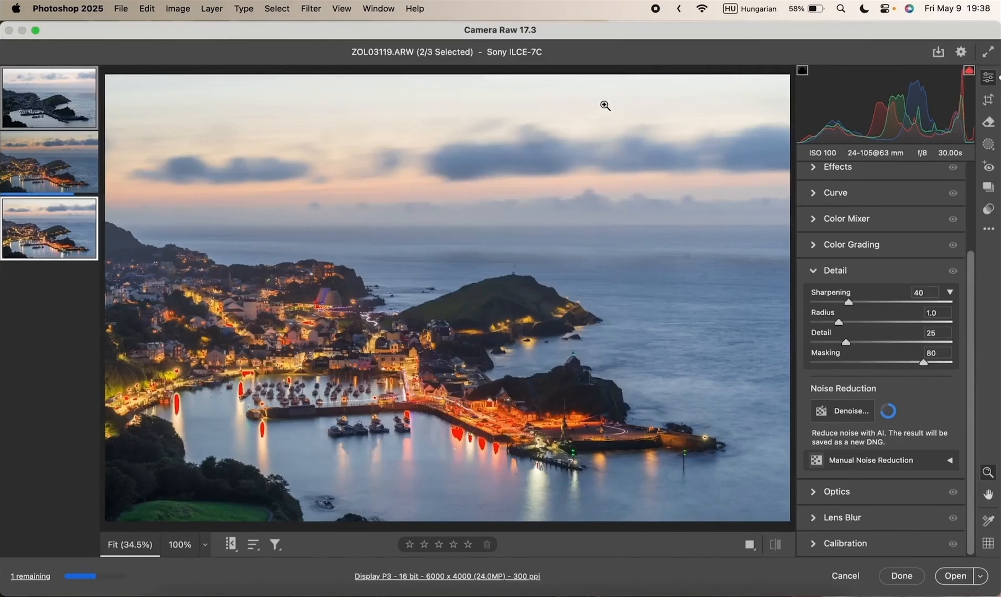
Step: Lower the Exposure of the unlit harbour photo ZOL03112.ARW to -0.10
click(55, 115)
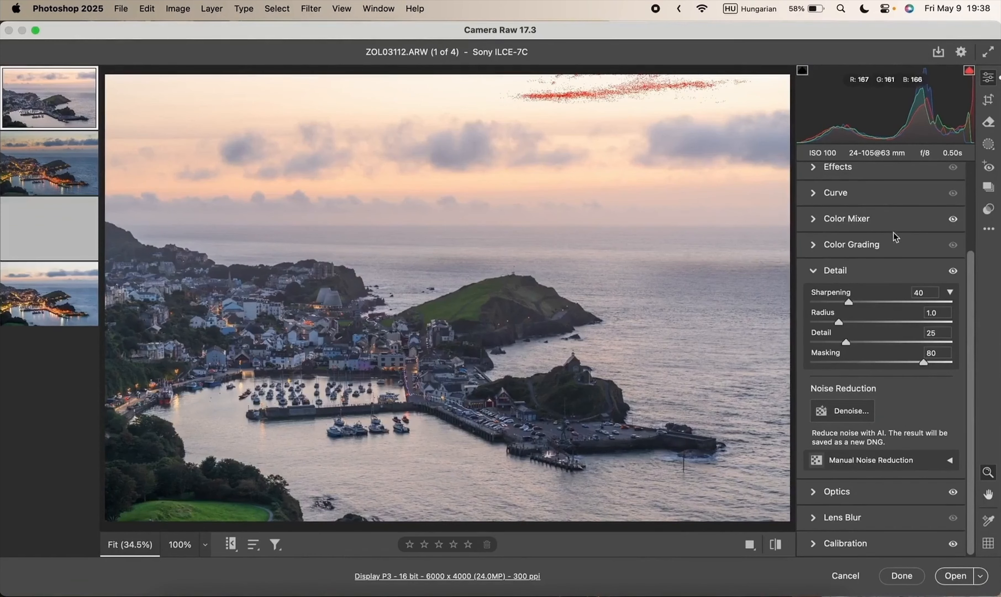
scroll(866, 207, up, 5)
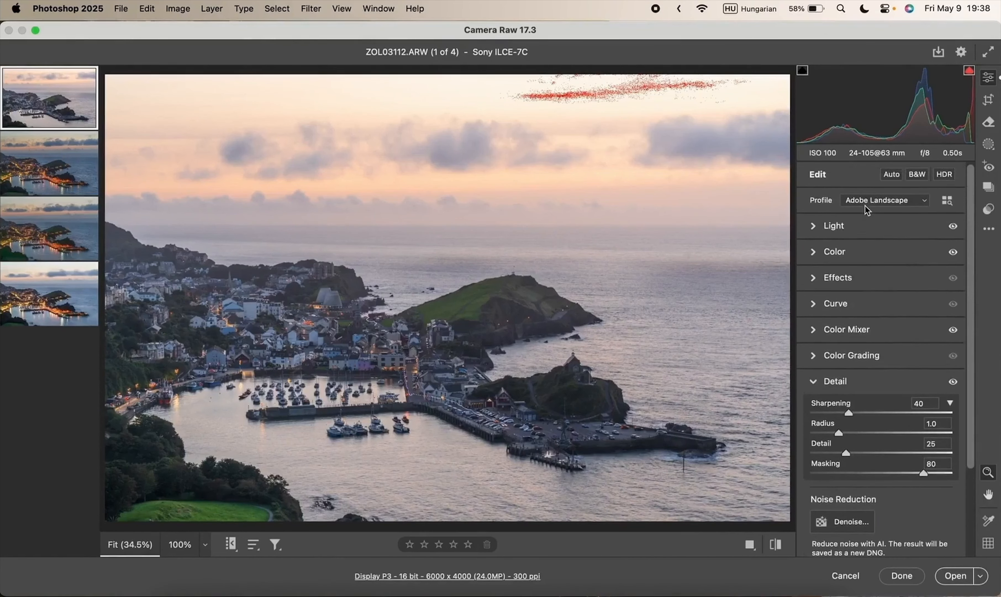
click(856, 226)
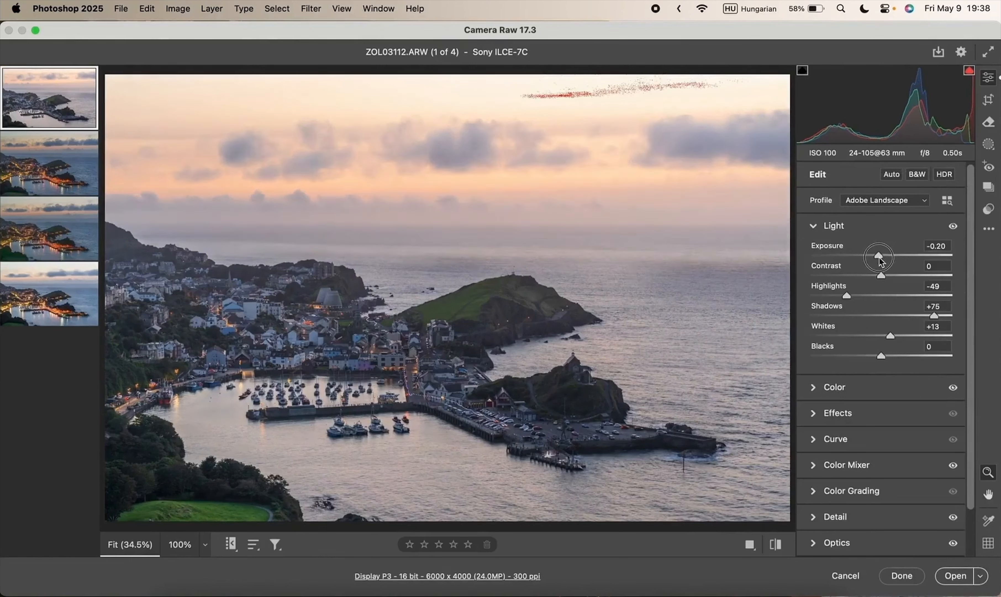
Step: Try Temperature 7650 and Tint +8 on the unlit harbour photo, and sample its white balance from a pale house wall
click(862, 388)
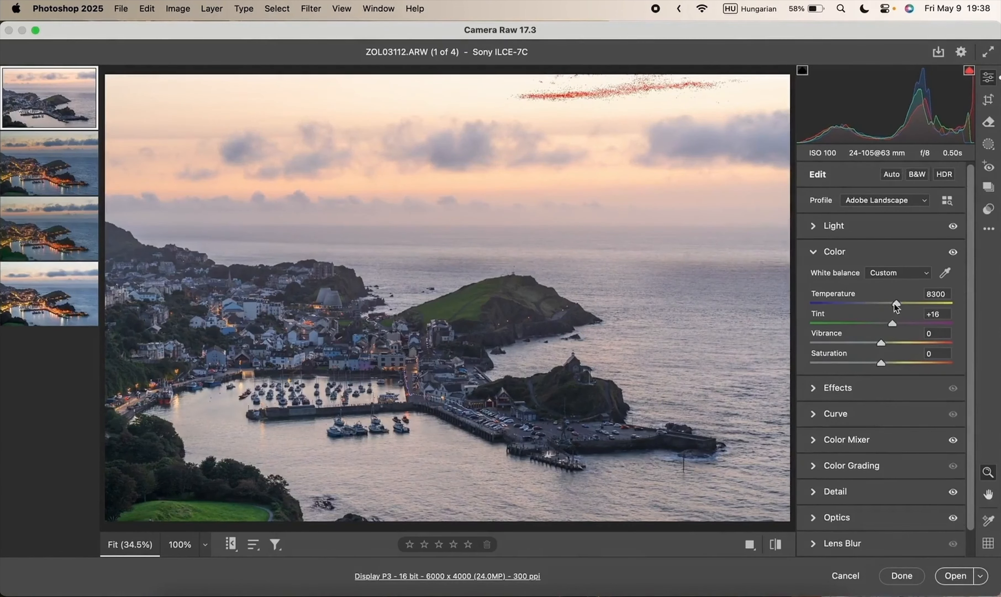
drag(896, 303, 885, 327)
drag(323, 337, 479, 279)
click(944, 273)
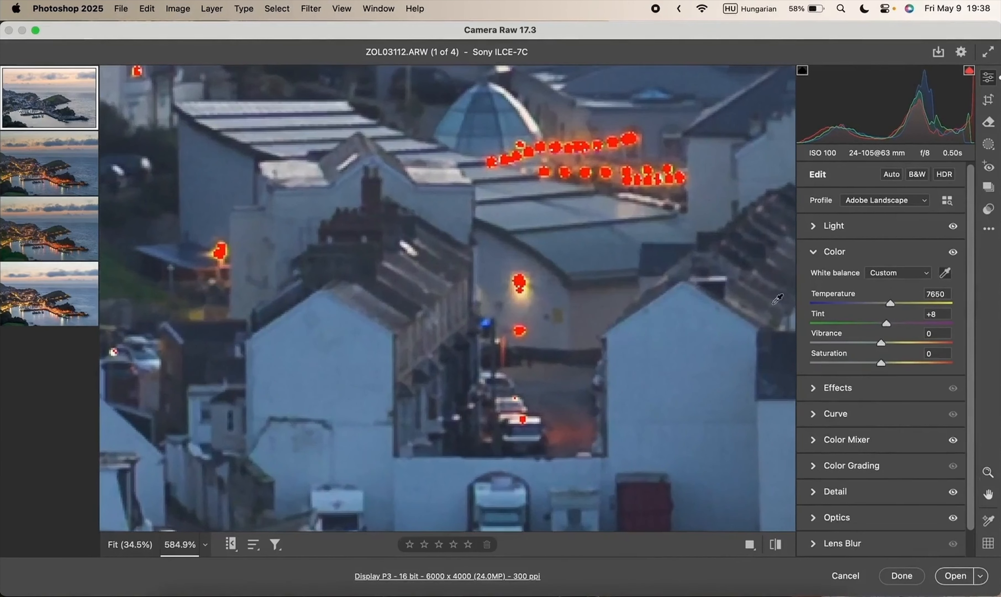
click(324, 305)
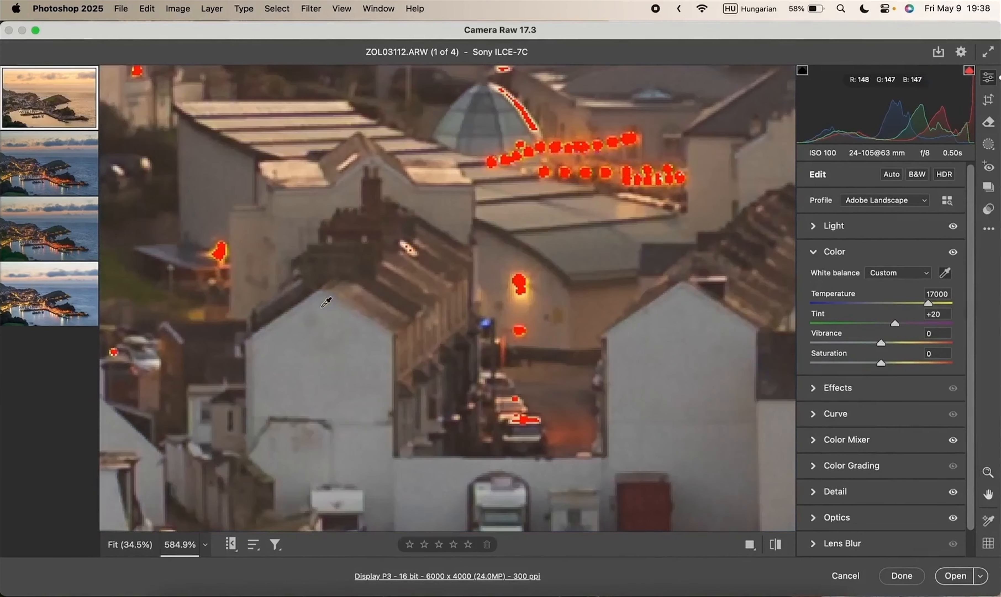
Step: Set the unlit harbour photo's Temperature to 10000, viewing the whole image
click(945, 272)
click(557, 327)
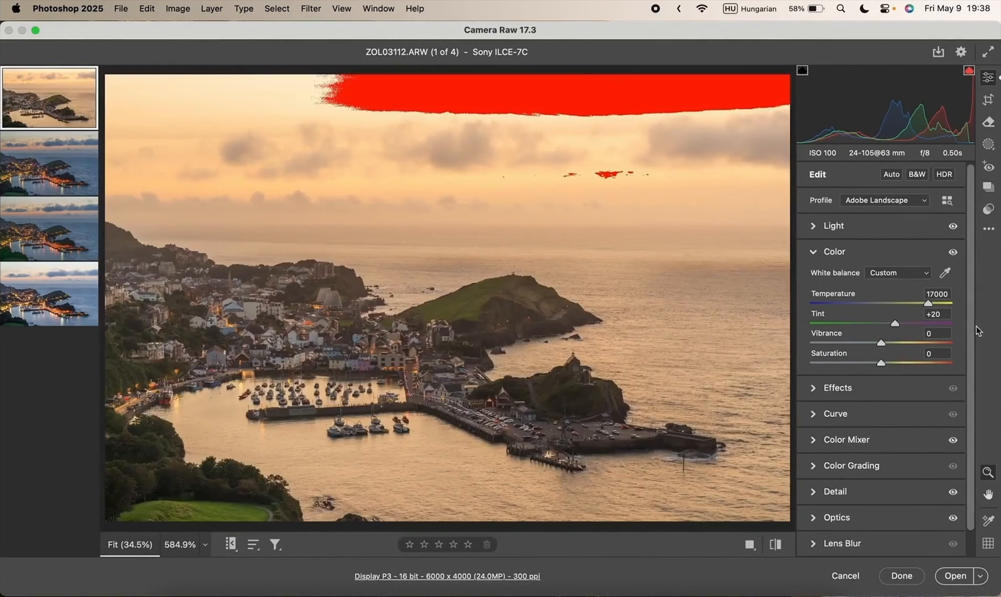
drag(929, 305, 910, 306)
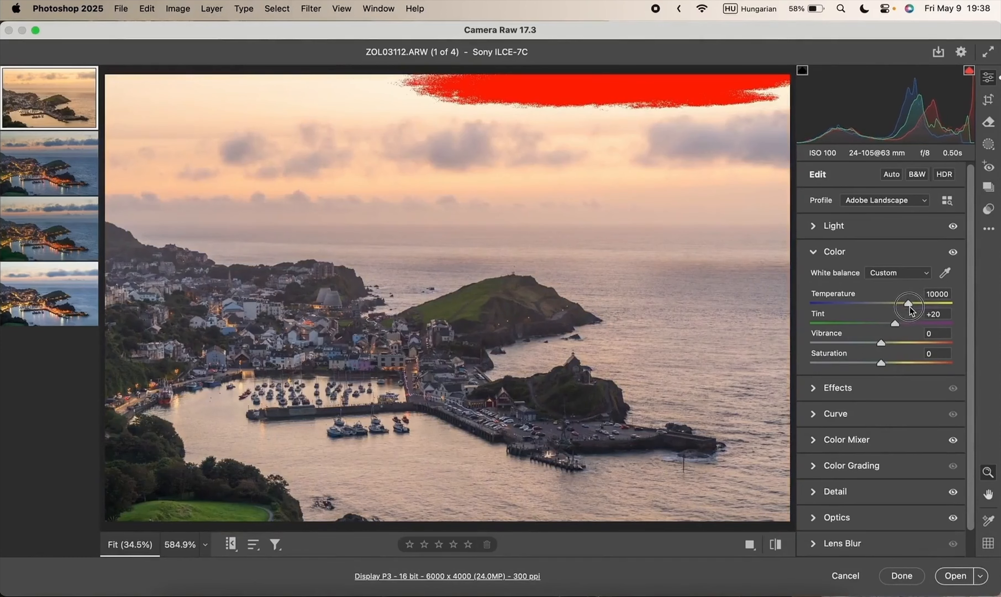
Step: Compare the colours and brightness of the bright exposure with the unlit harbour photo and the denoised darker photo
click(27, 296)
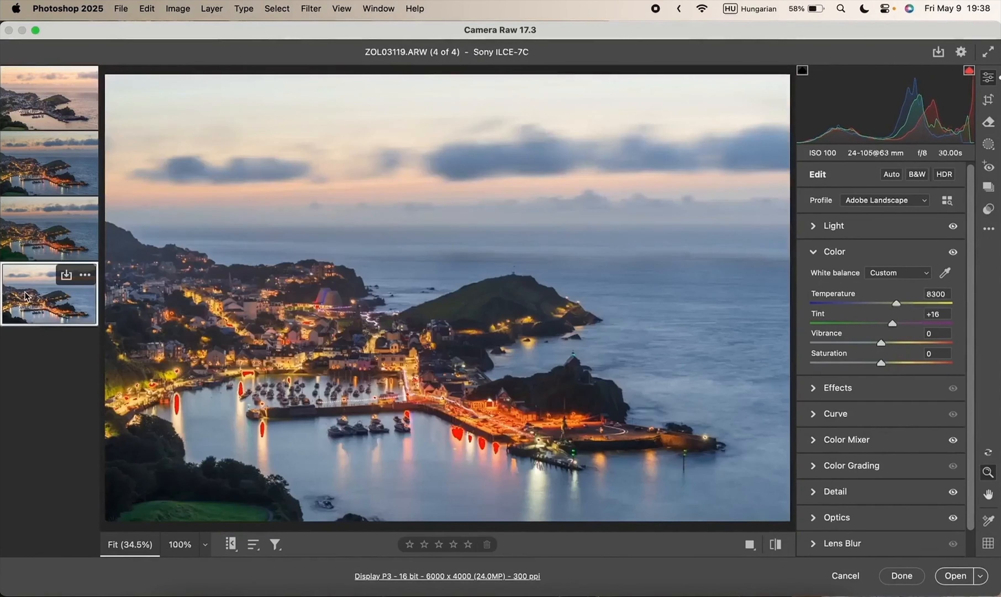
click(32, 120)
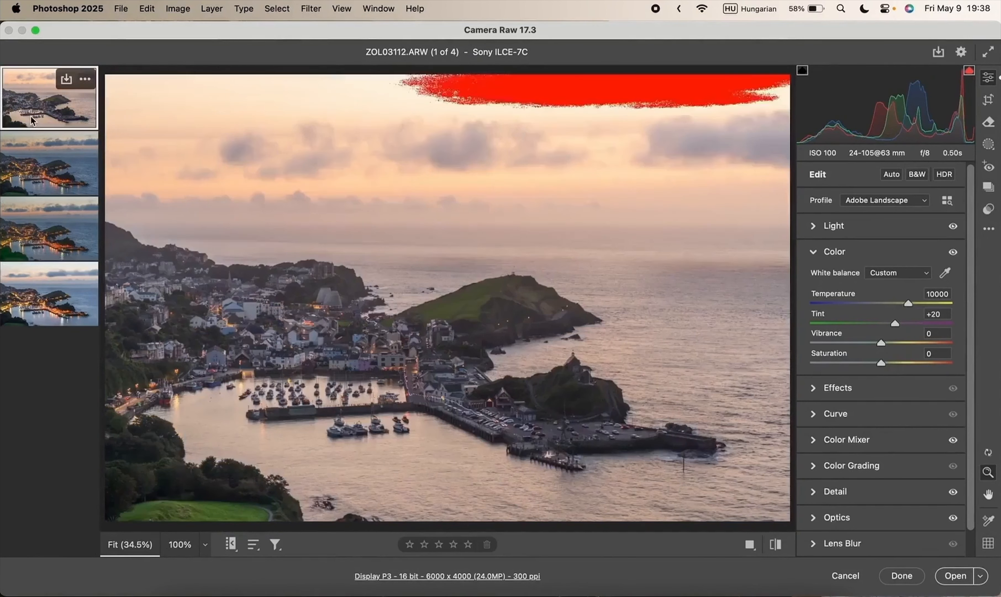
click(28, 313)
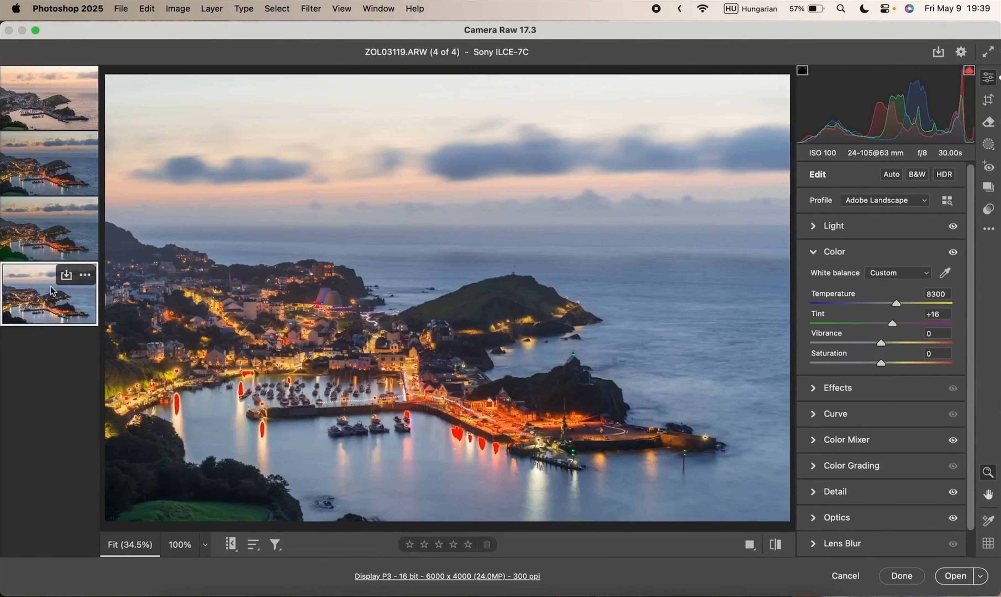
click(40, 248)
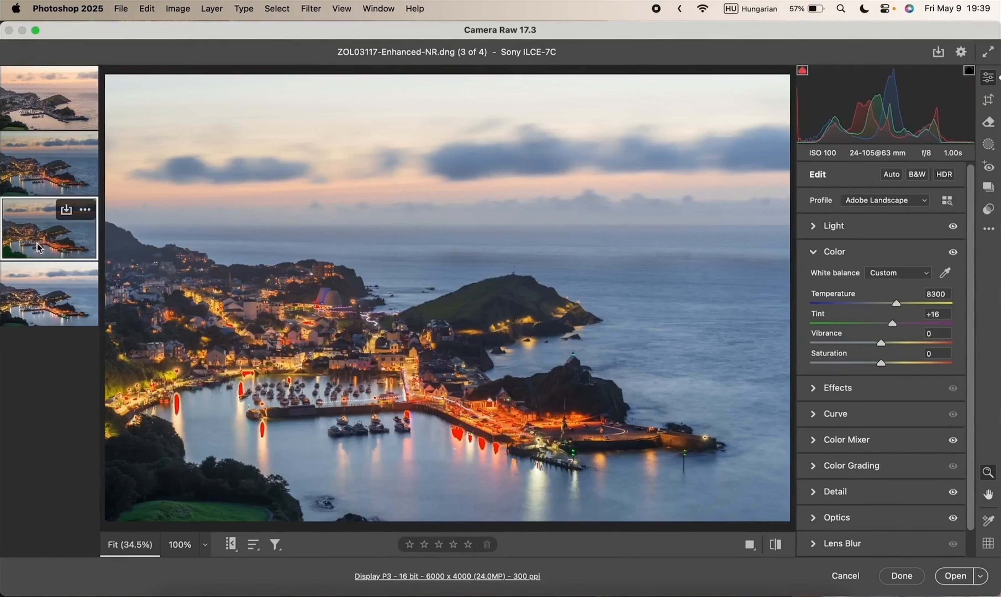
click(44, 281)
click(40, 243)
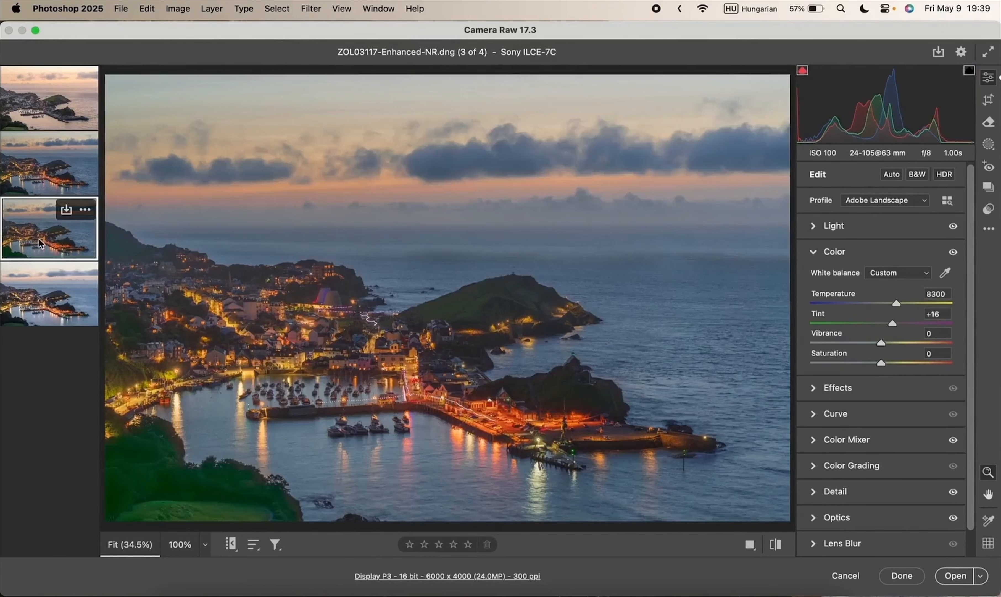
click(45, 280)
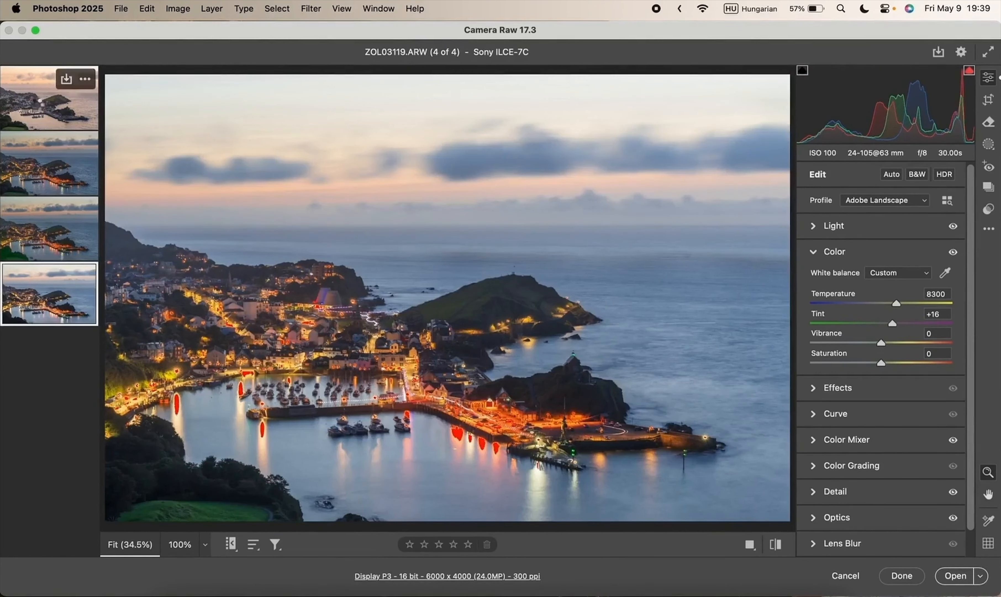
click(37, 107)
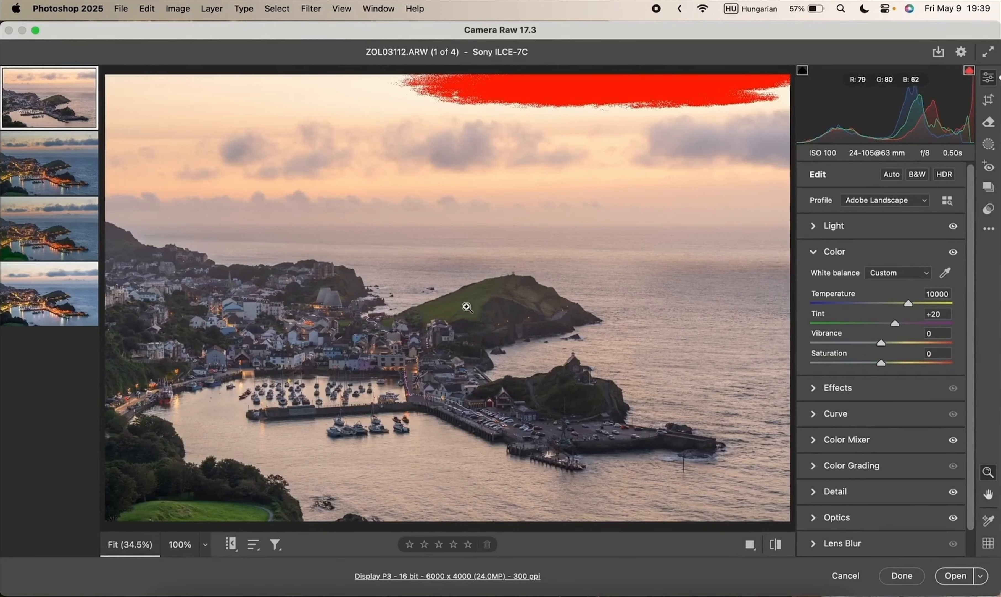
click(53, 302)
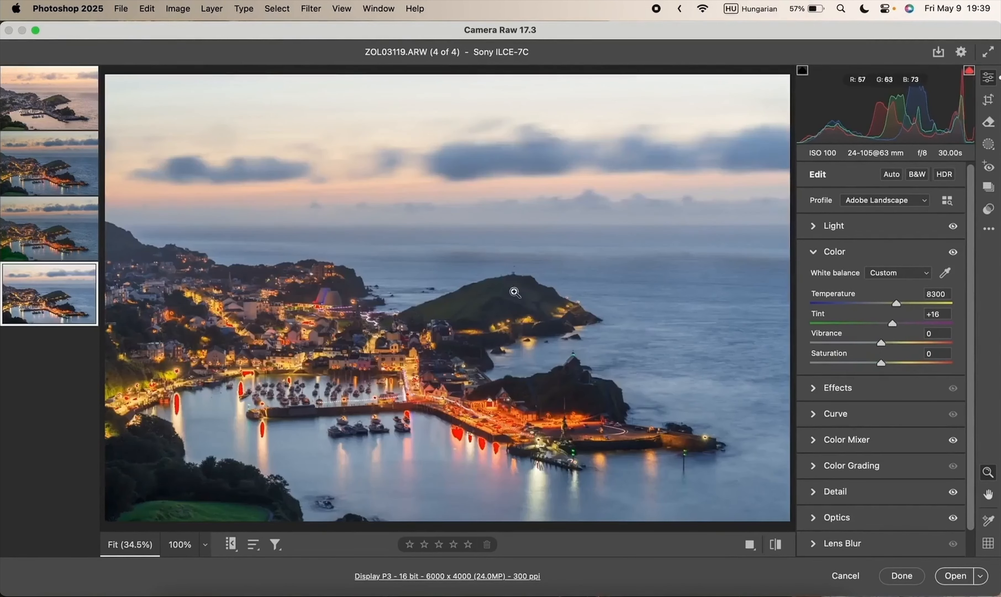
click(465, 304)
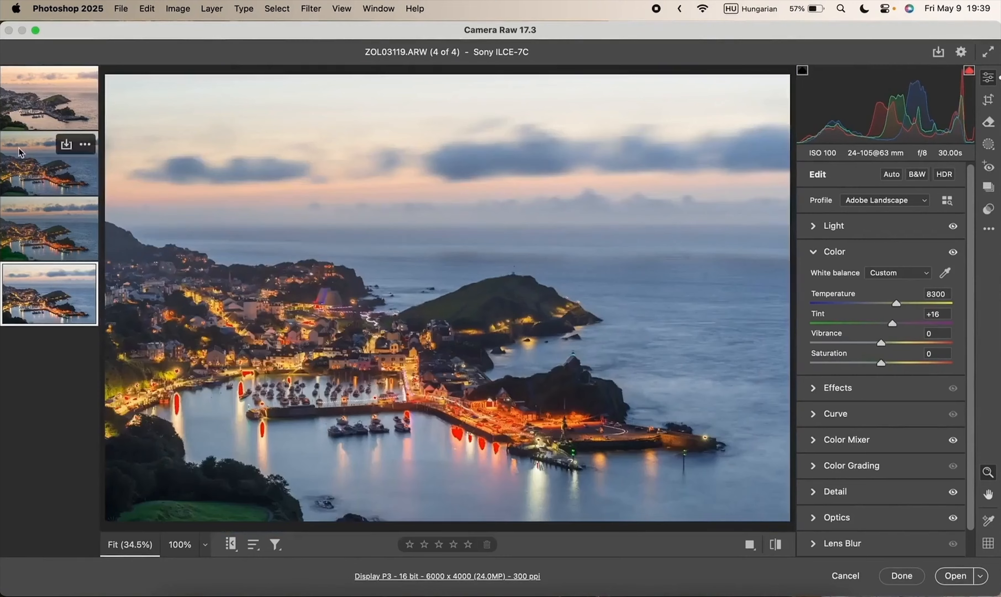
Step: Set the unlit harbour photo's Temperature to 7900 and Tint to +17, and compare it with the bright exposure
click(48, 98)
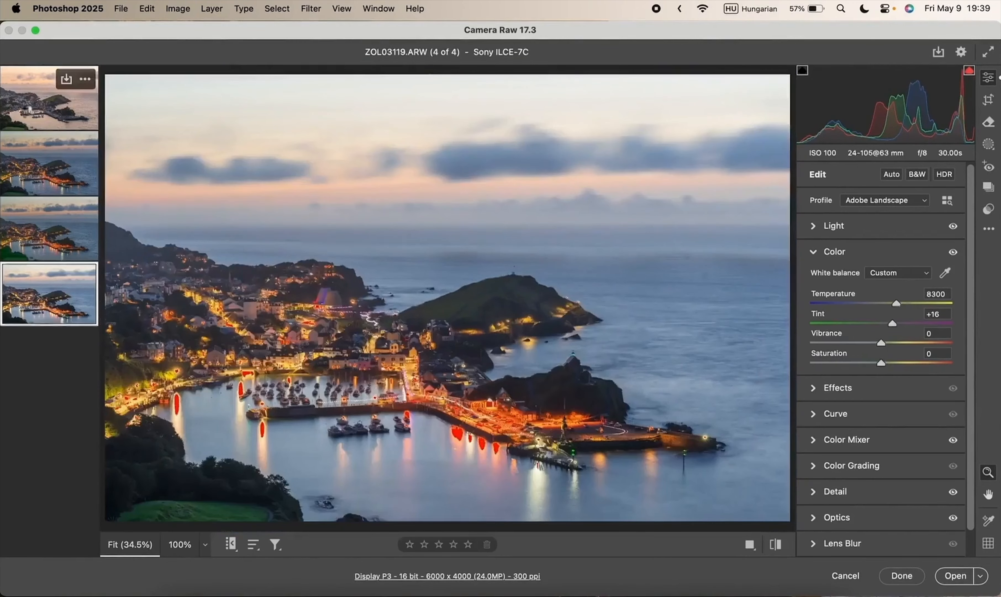
mouse_move(908, 304)
mouse_down()
mouse_move(893, 308)
mouse_move(893, 324)
mouse_move(895, 308)
mouse_up()
click(61, 302)
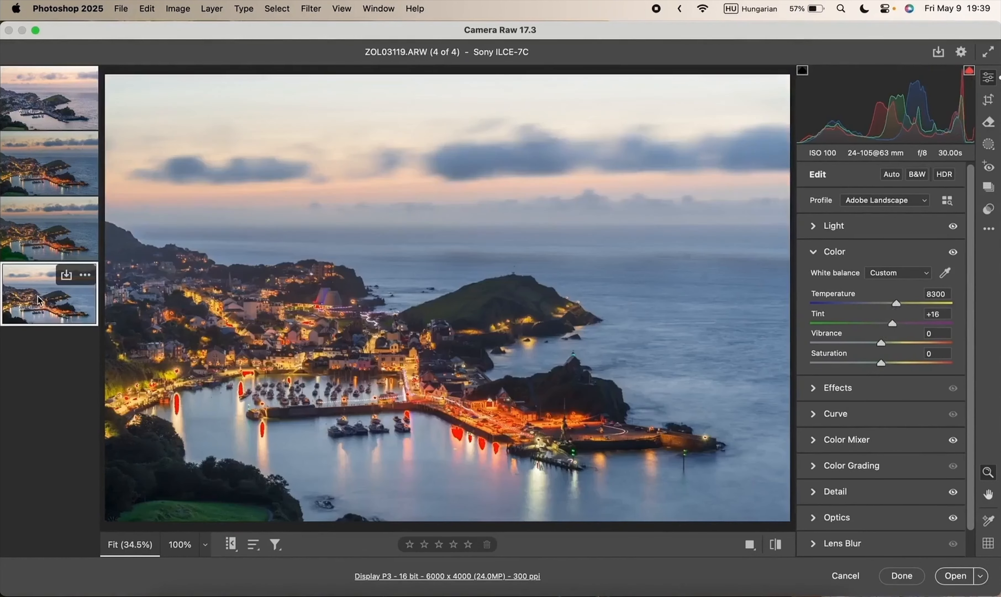
click(40, 98)
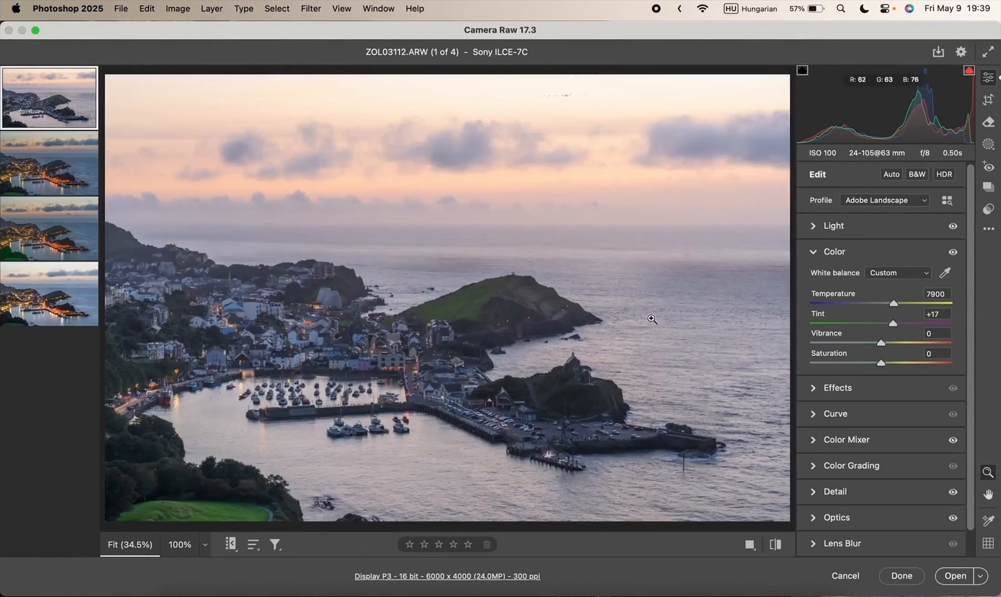
Step: Reduce the unlit harbour photo's Shadows to +43 and compare the green headland up close with the bright exposure
click(865, 226)
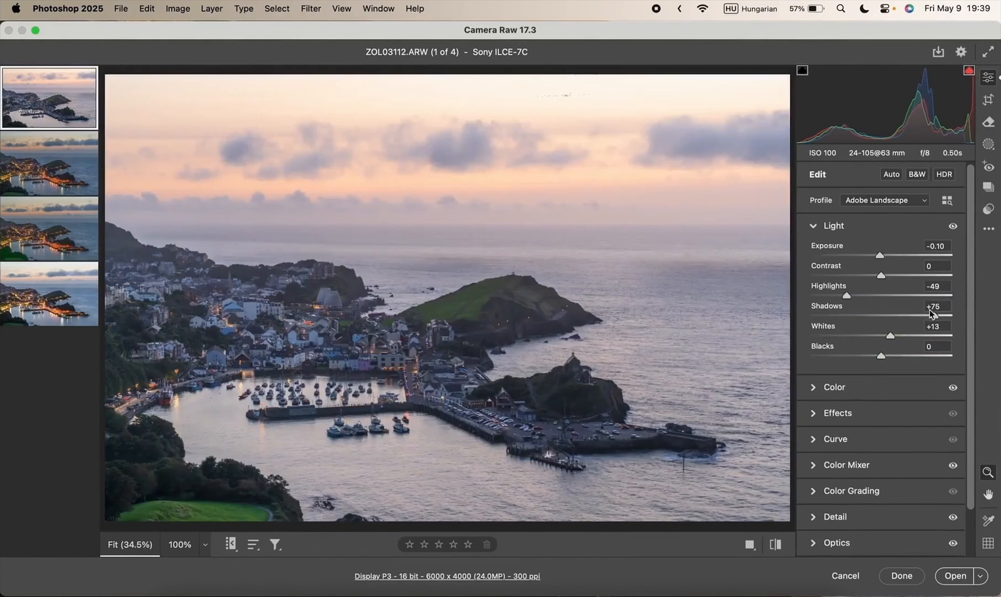
drag(934, 317, 912, 320)
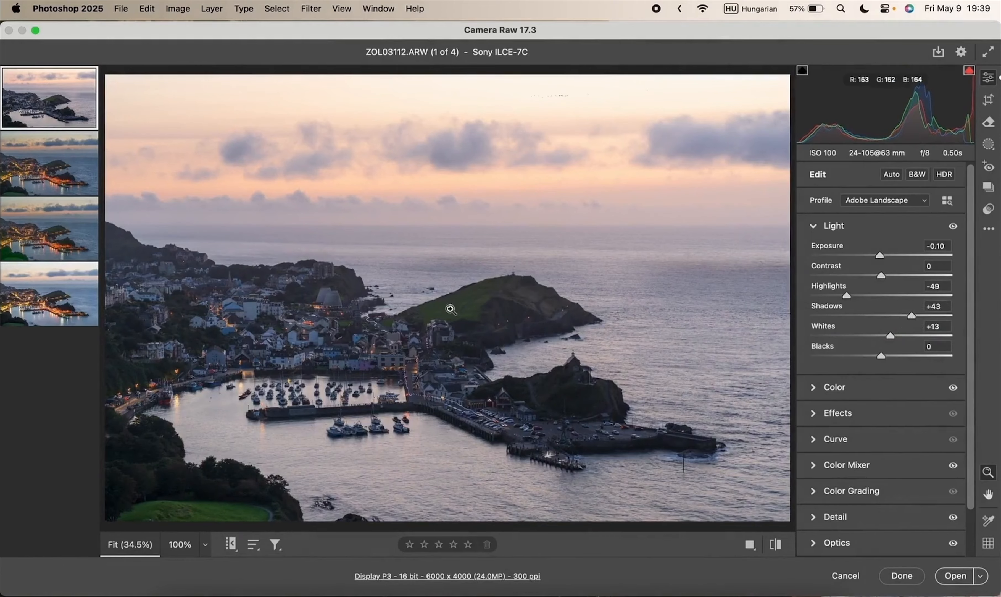
click(489, 314)
scroll(454, 290, up, 5)
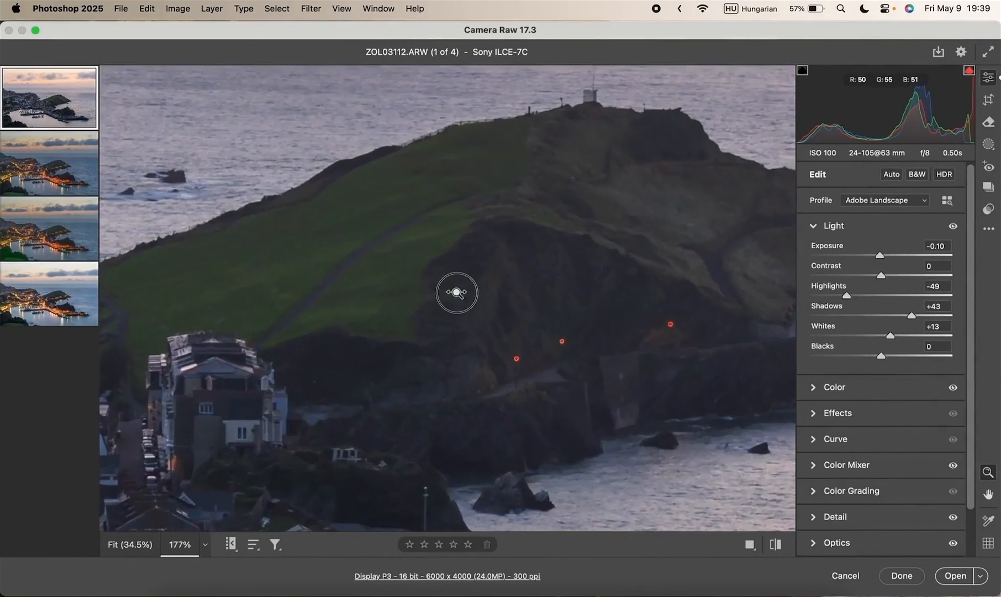
click(28, 302)
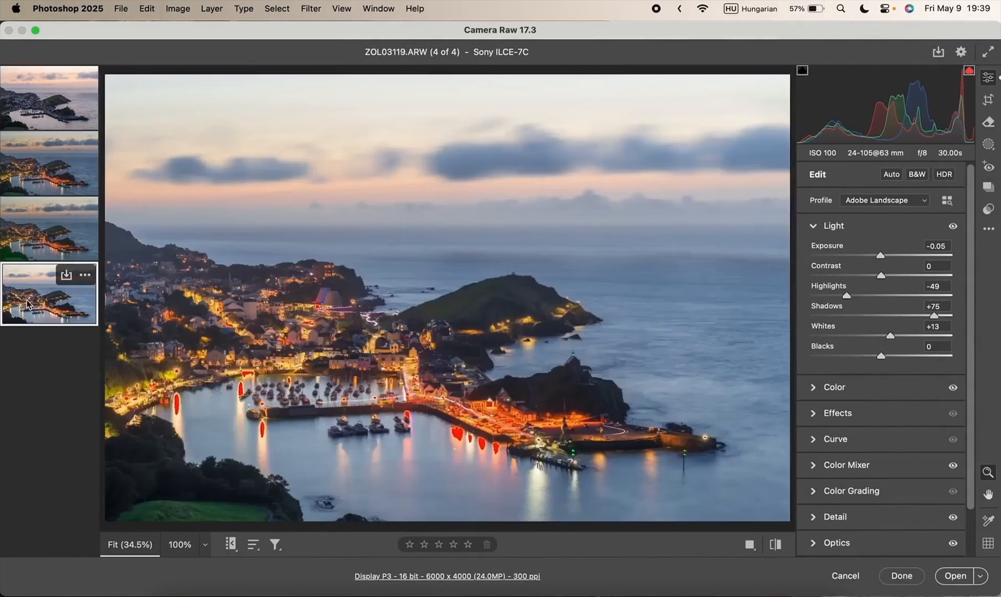
click(500, 300)
scroll(412, 339, up, 2)
scroll(419, 339, up, 2)
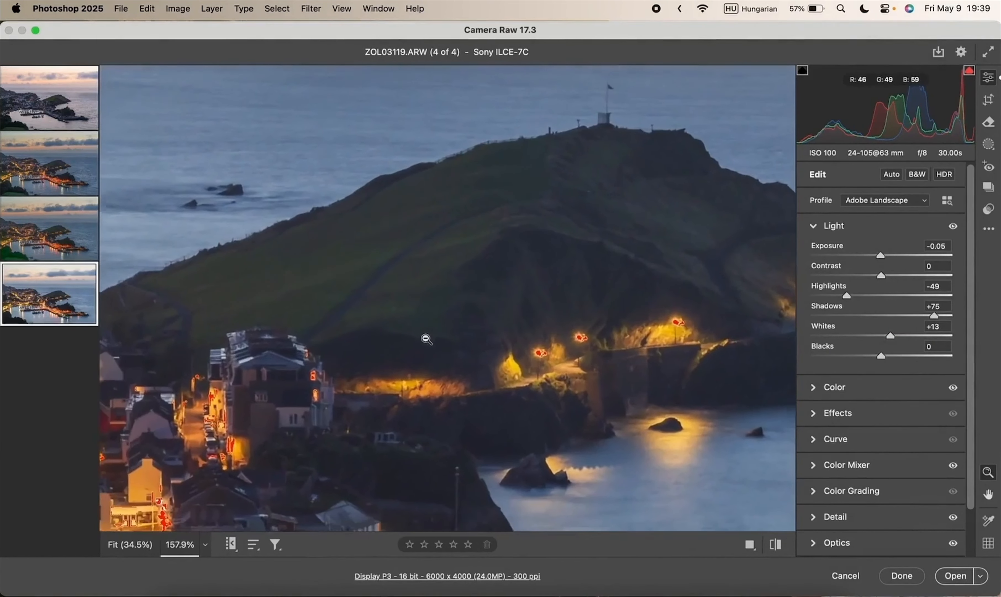
Step: Set the unlit harbour photo's Exposure to -0.20 and compare the headland up close with the bright exposure
click(24, 115)
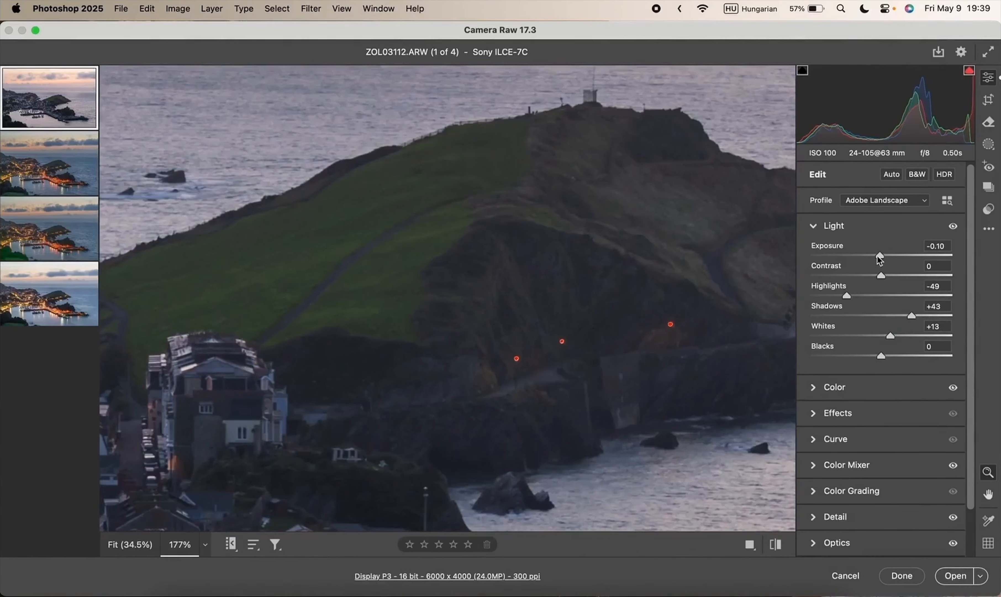
drag(879, 259, 878, 258)
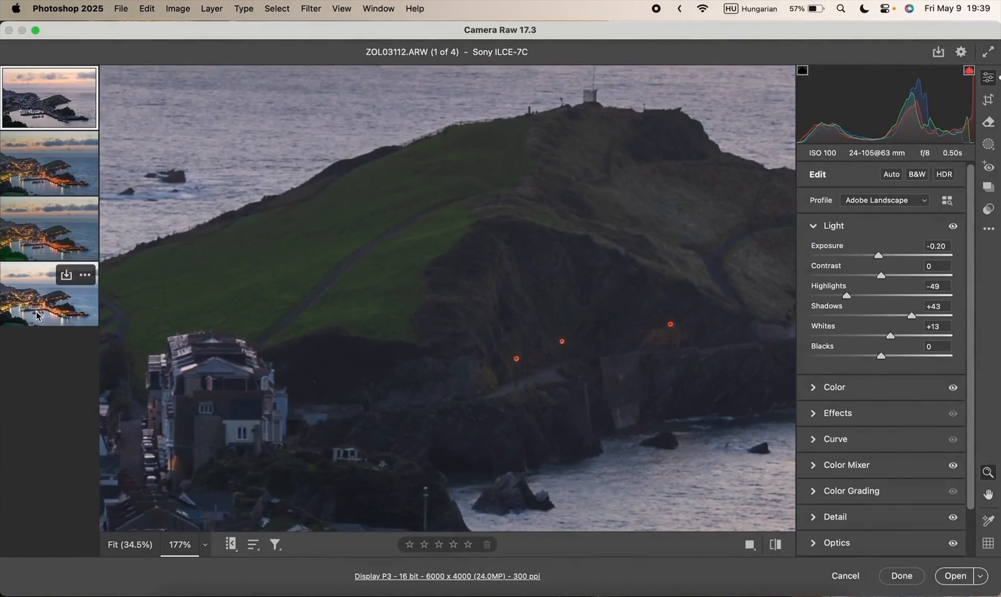
click(65, 281)
click(23, 118)
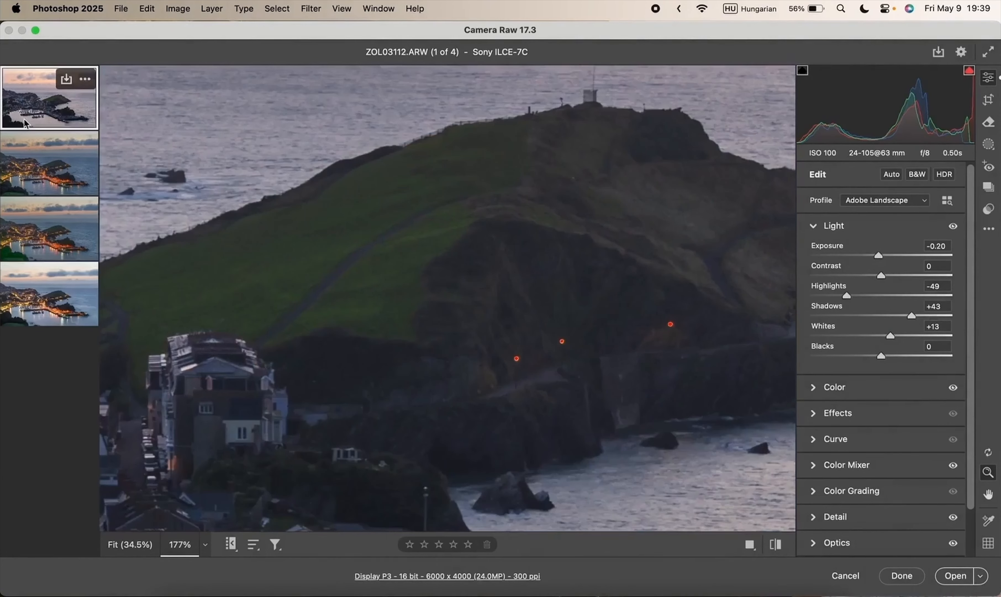
click(44, 302)
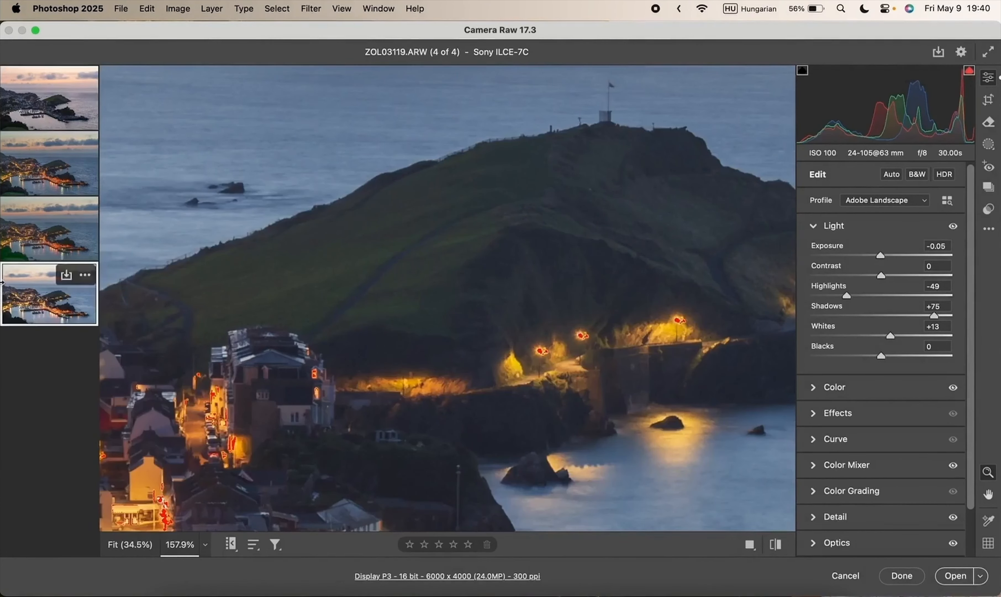
Step: Compare the whole-image colours and brightness of the bright exposure, the unlit photo, the denoised darker photo and its original
click(555, 291)
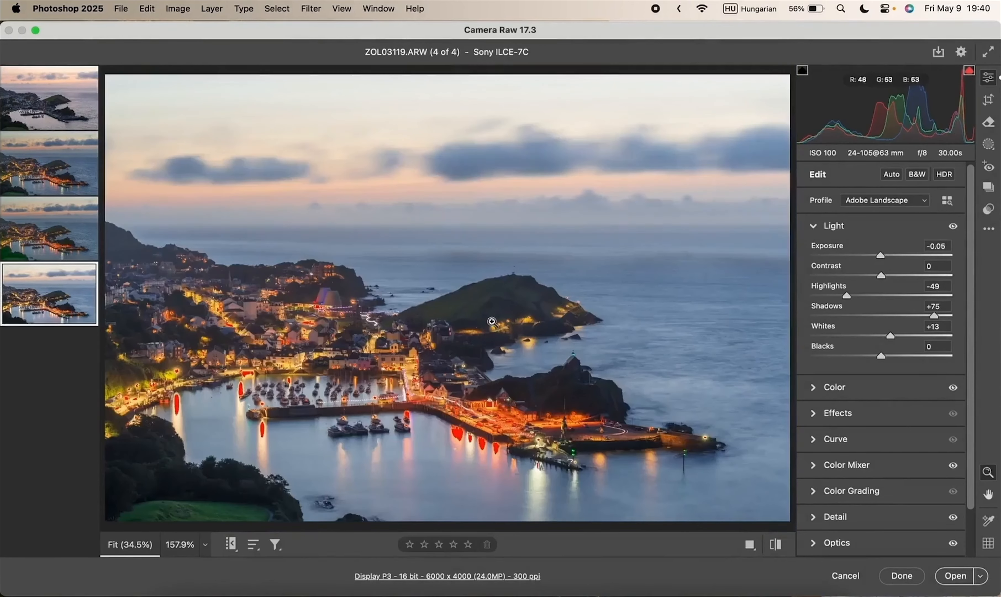
mouse_move(43, 288)
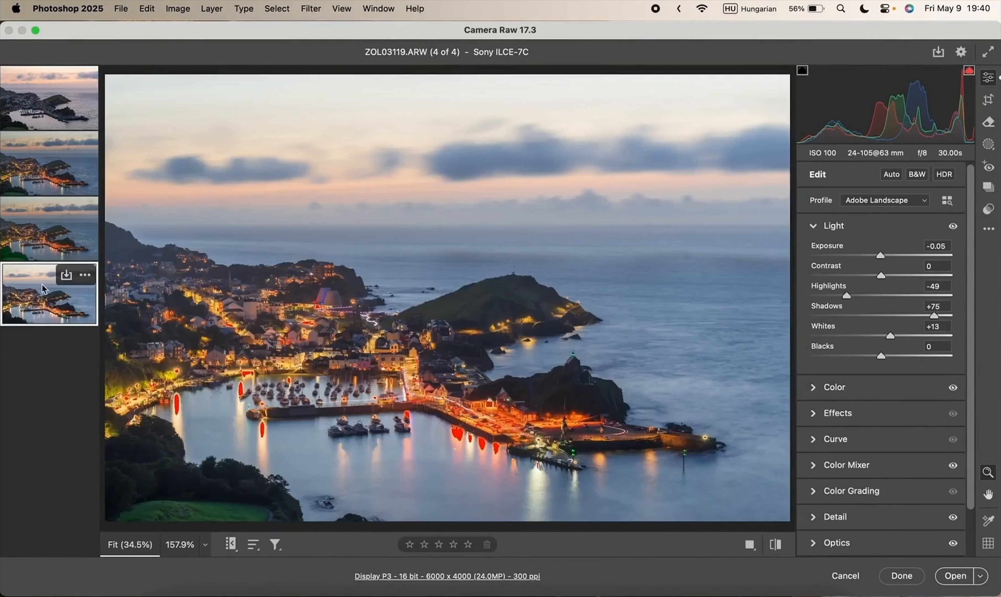
click(55, 115)
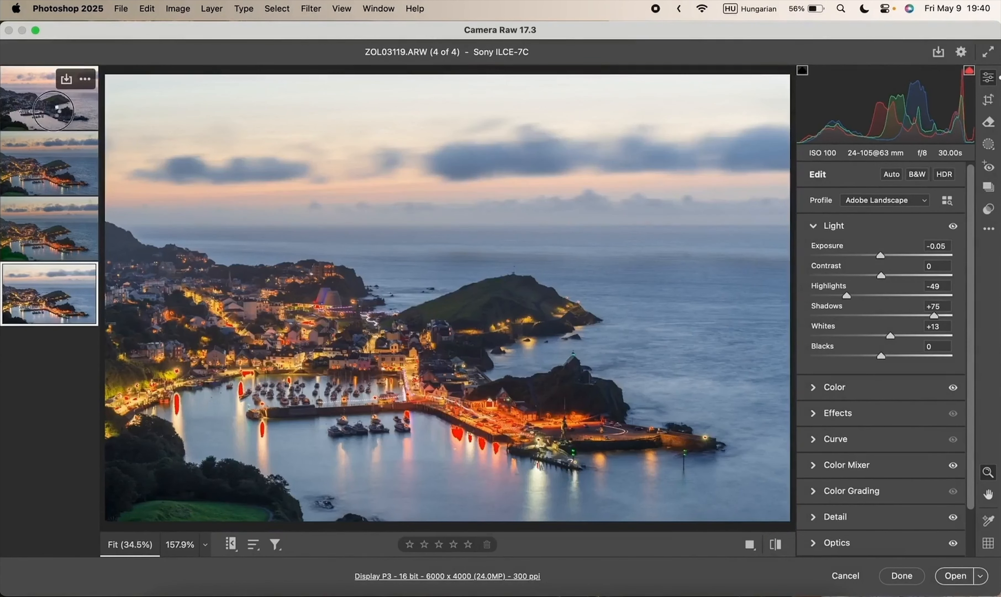
click(489, 247)
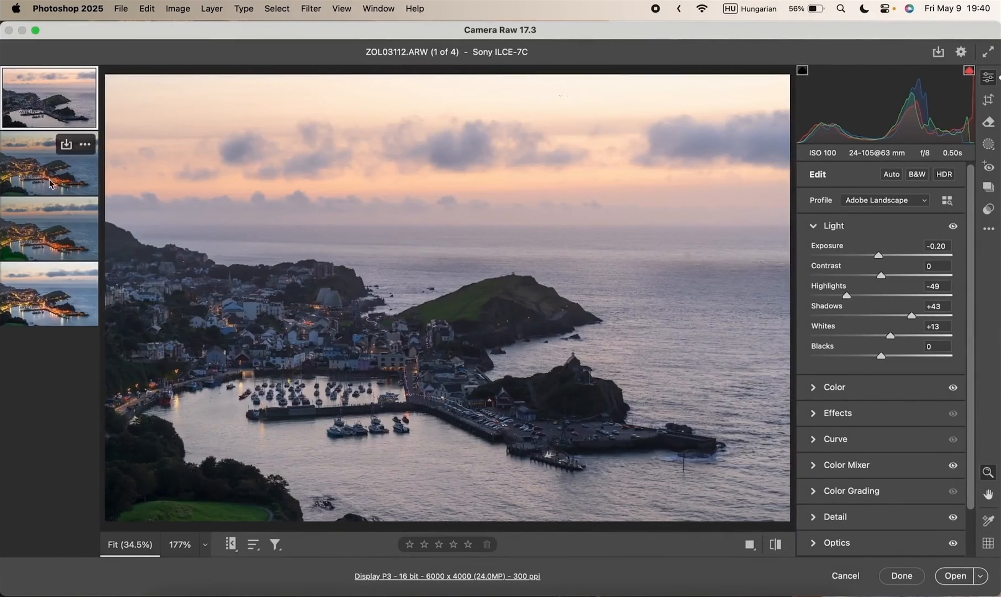
mouse_move(38, 124)
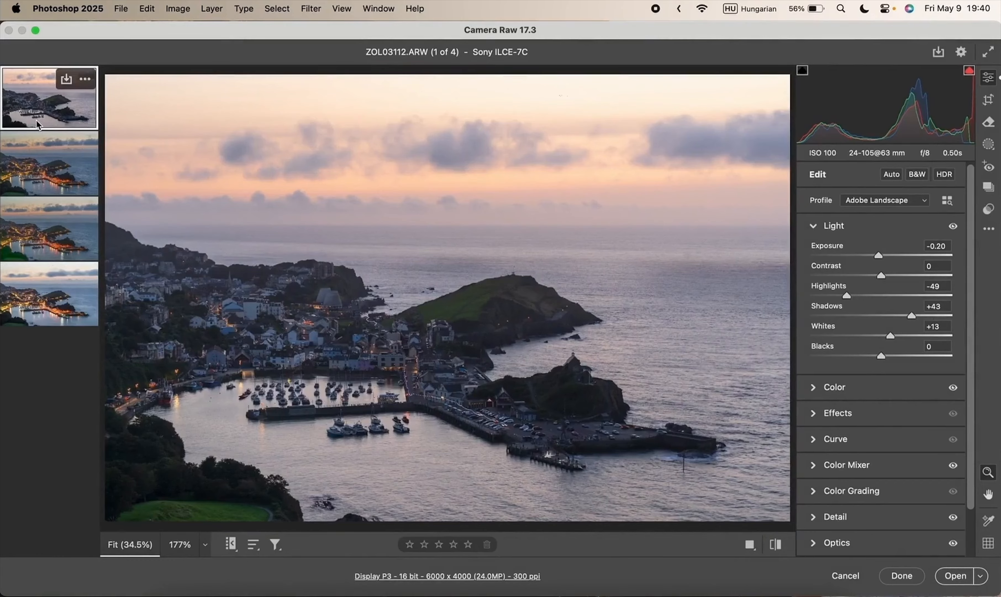
click(26, 302)
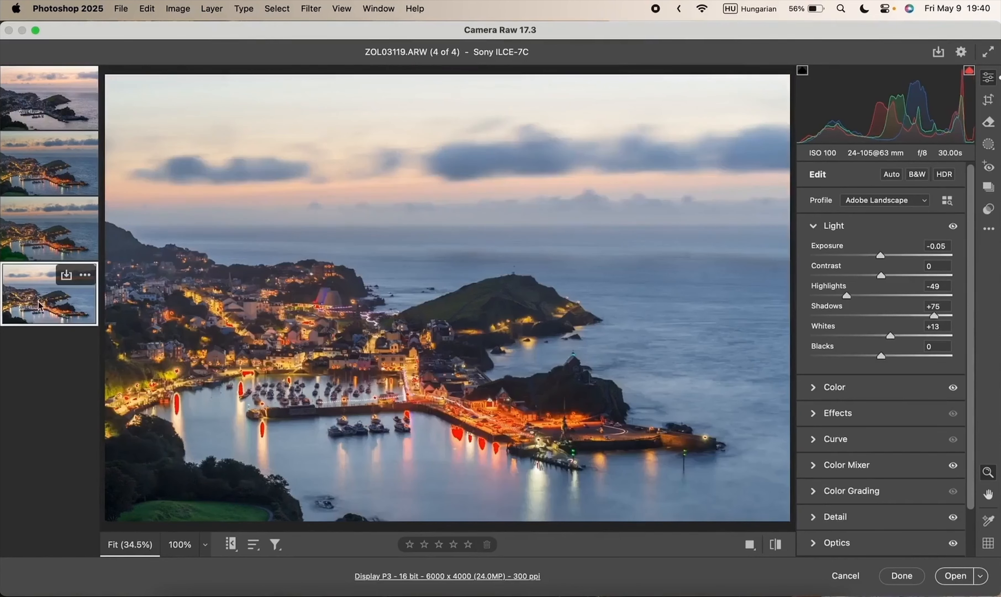
click(40, 240)
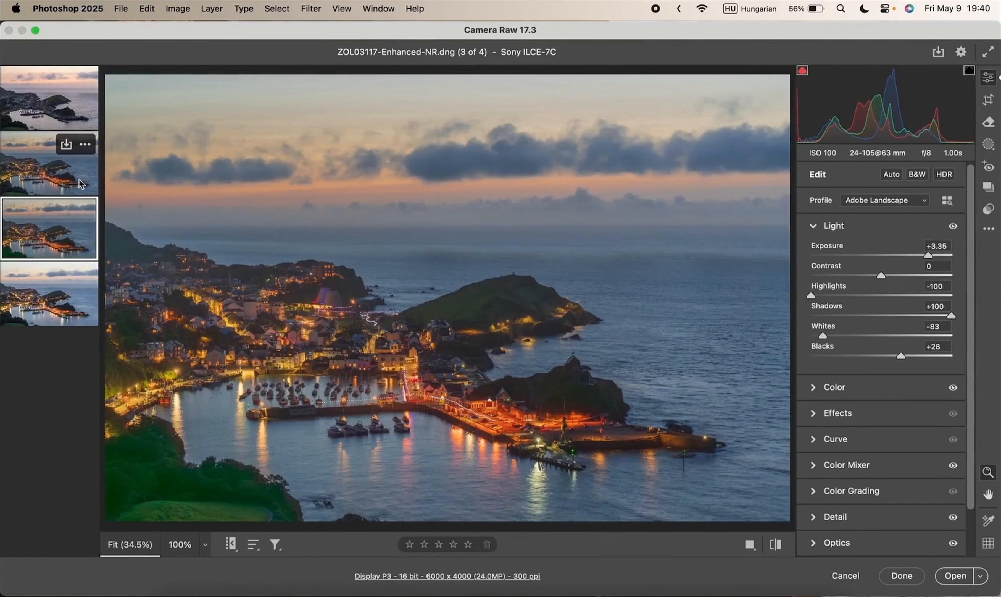
click(60, 174)
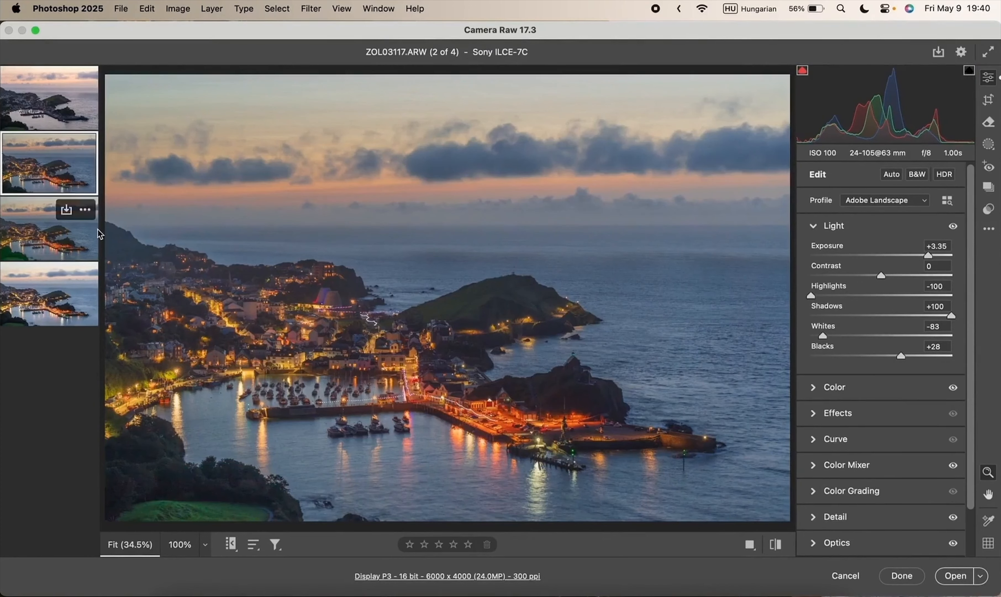
Step: Open the bright exposure, the denoised darker photo and the unlit photo together in Photoshop, leaving out the non-denoised original
click(31, 303)
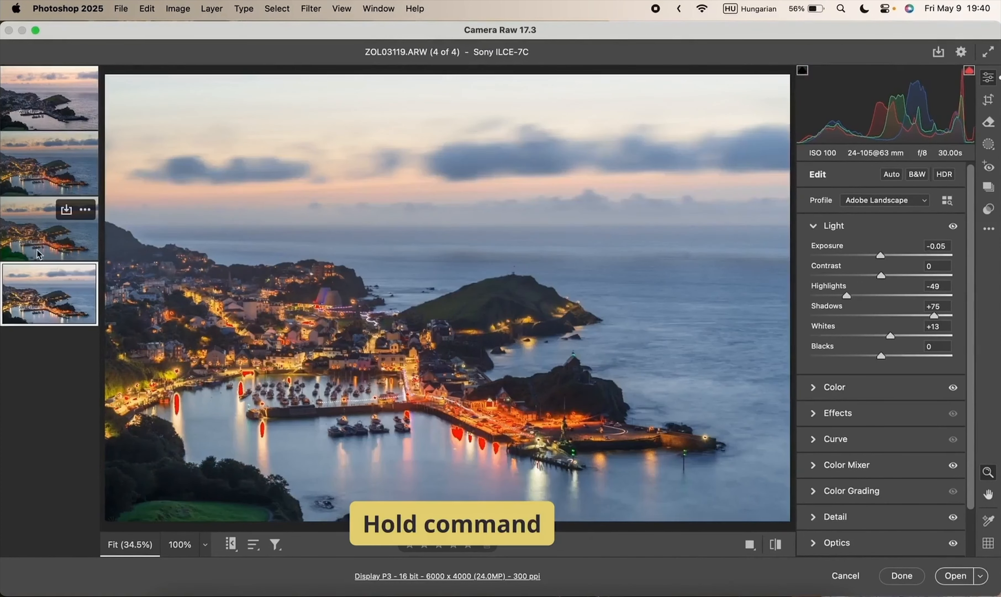
super+click(37, 239)
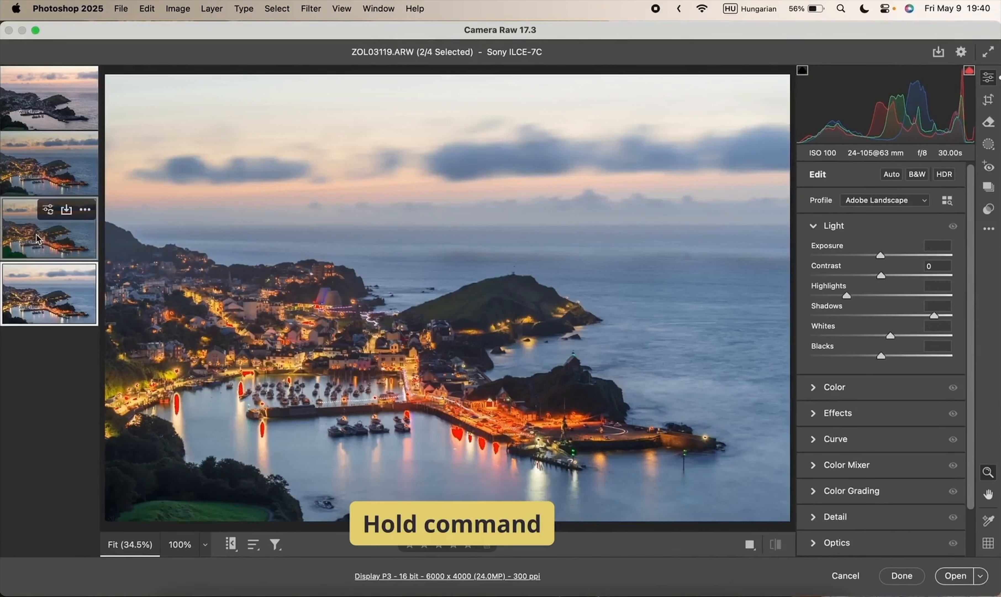
super+click(35, 108)
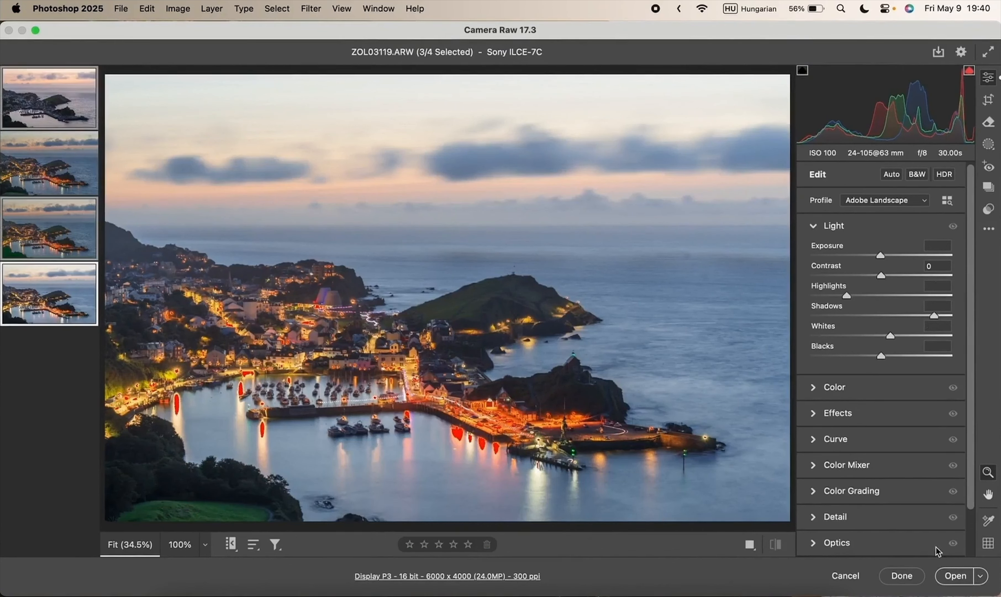
click(954, 576)
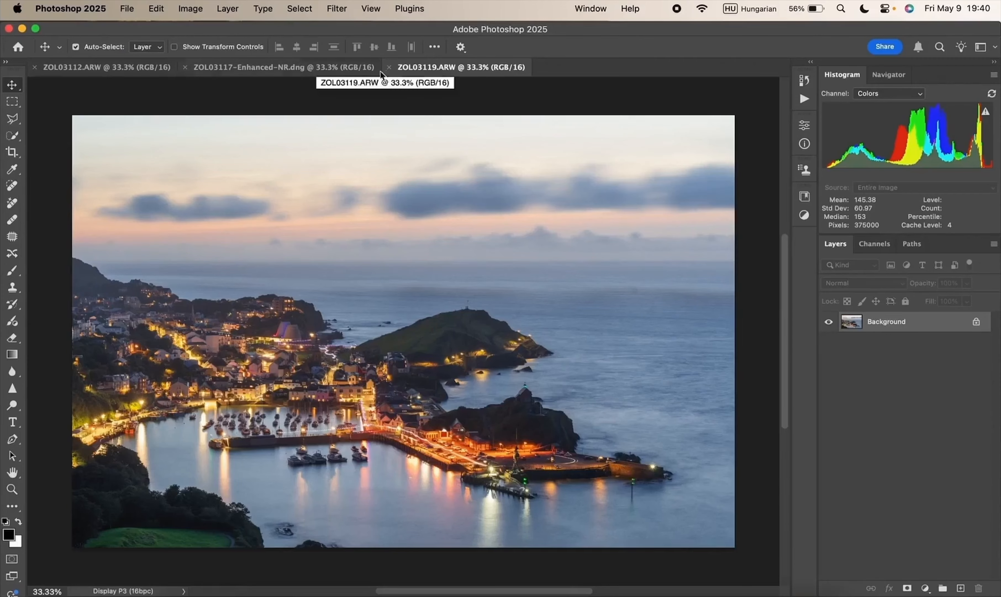
Step: Copy the ZOL03117-Enhanced-NR.dng and ZOL03112.ARW backgrounds into ZOL03119.ARW as aligned layers, with the unlit photo on top
click(275, 68)
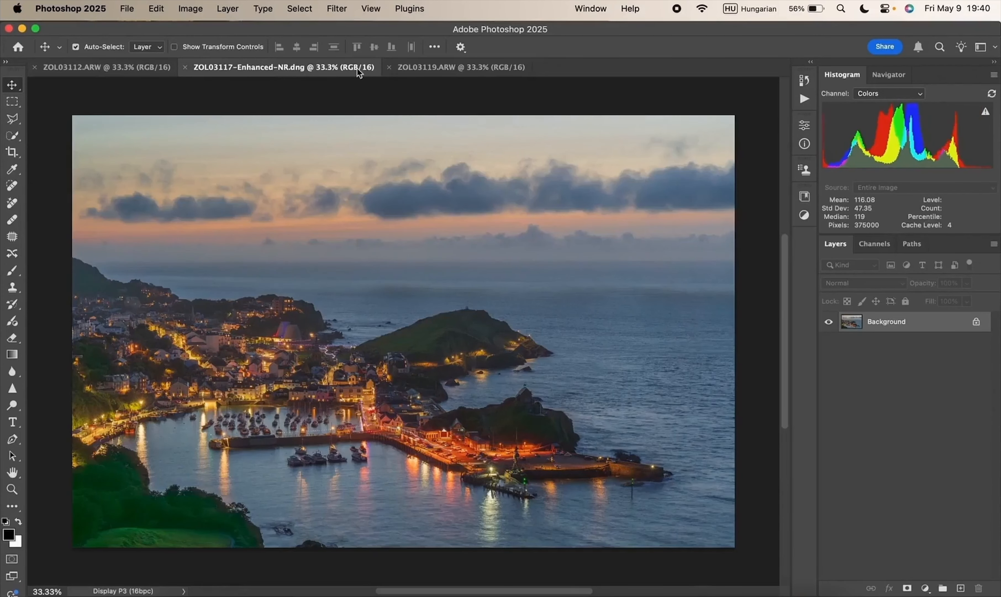
click(454, 68)
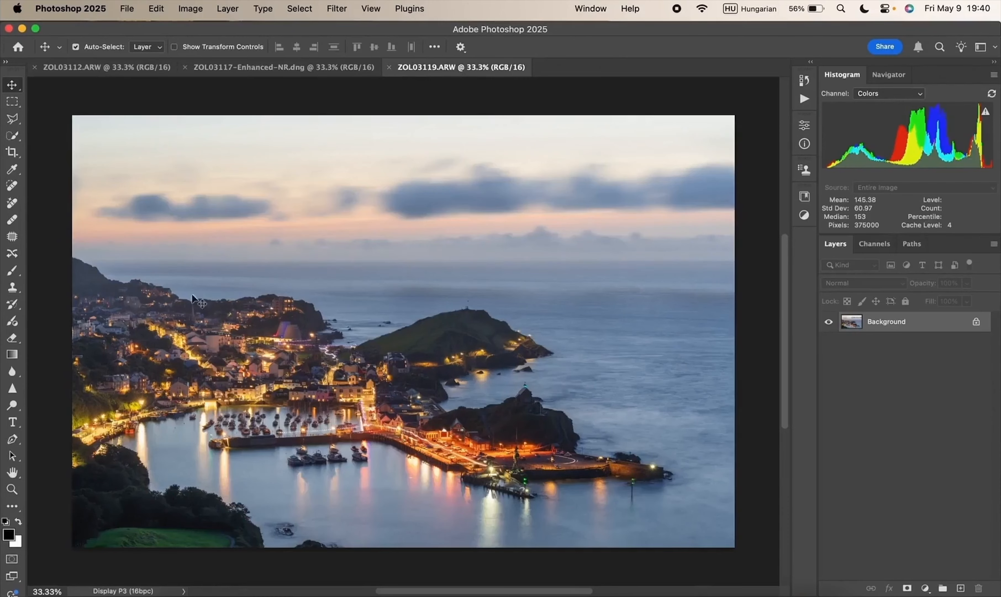
click(254, 71)
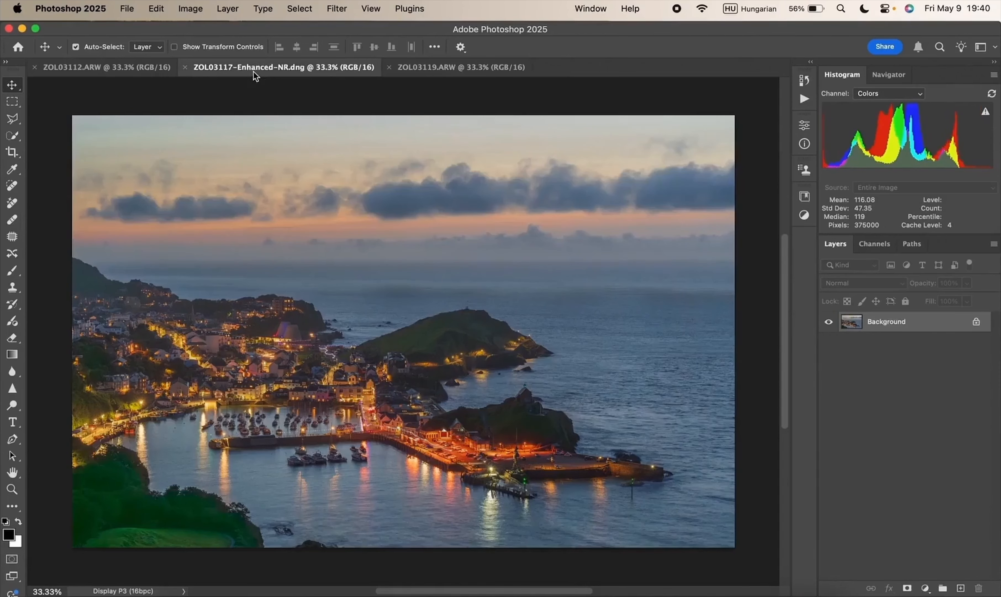
drag(918, 322, 426, 335)
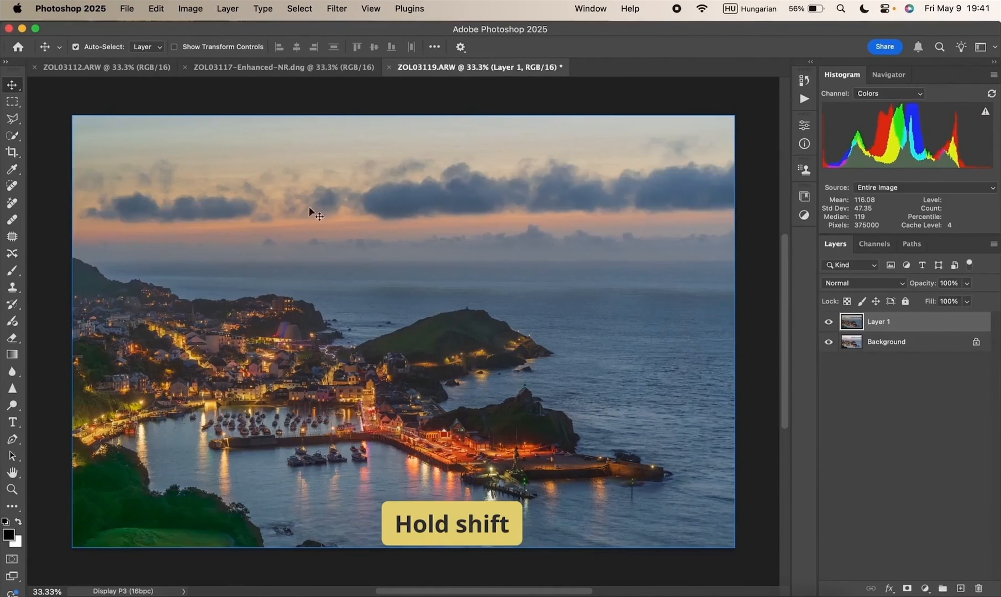
click(102, 68)
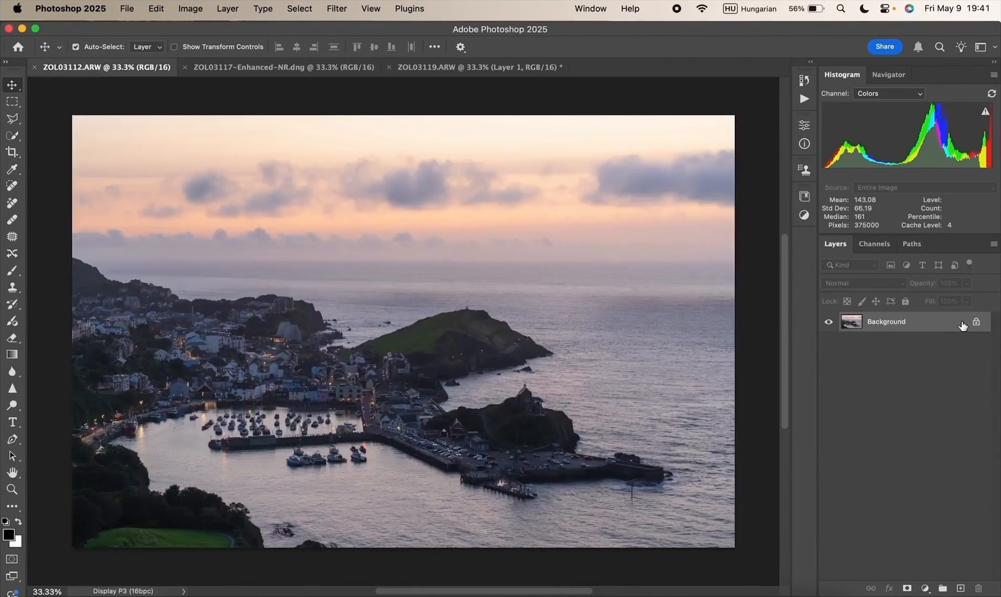
drag(963, 325, 375, 371)
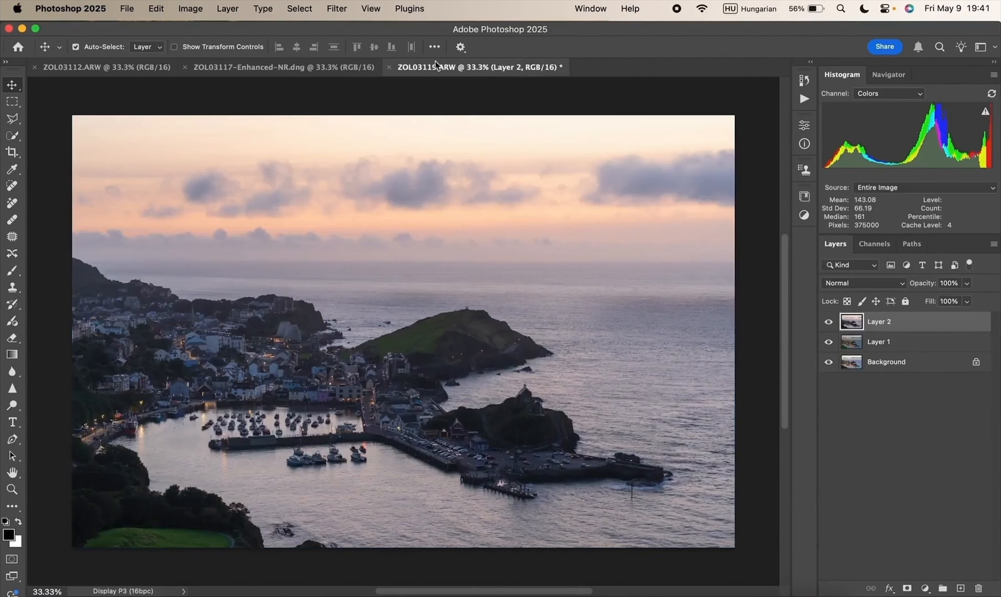
Step: Close all documents except ZOL03119.ARW without saving their changes
right_click(469, 68)
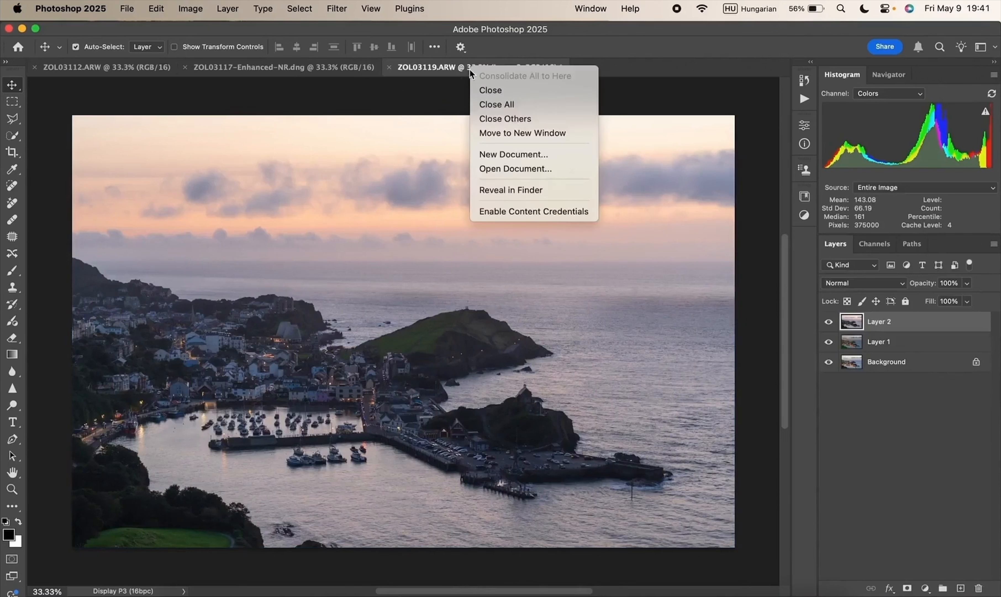
click(523, 119)
click(497, 265)
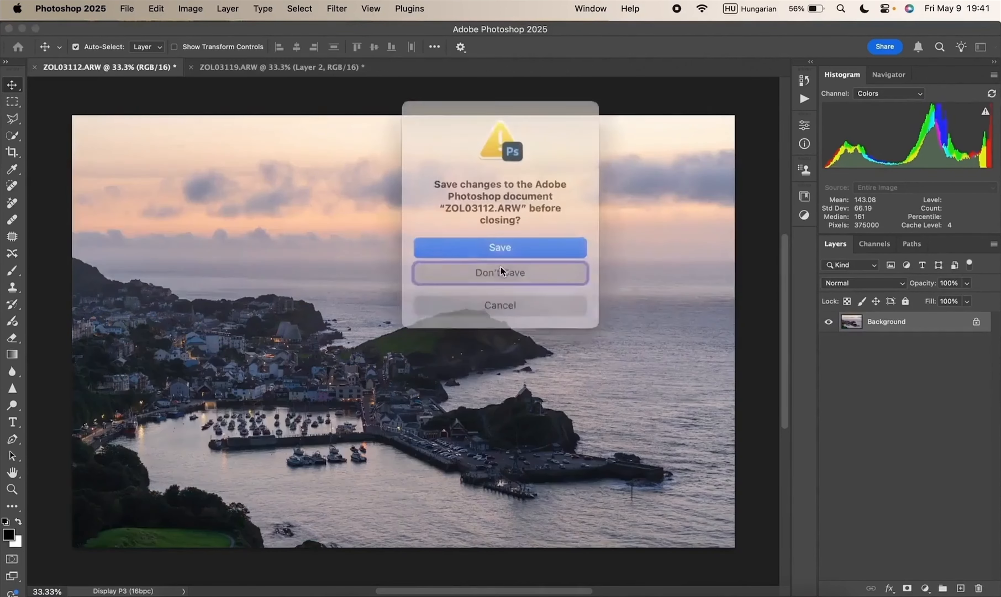
click(499, 266)
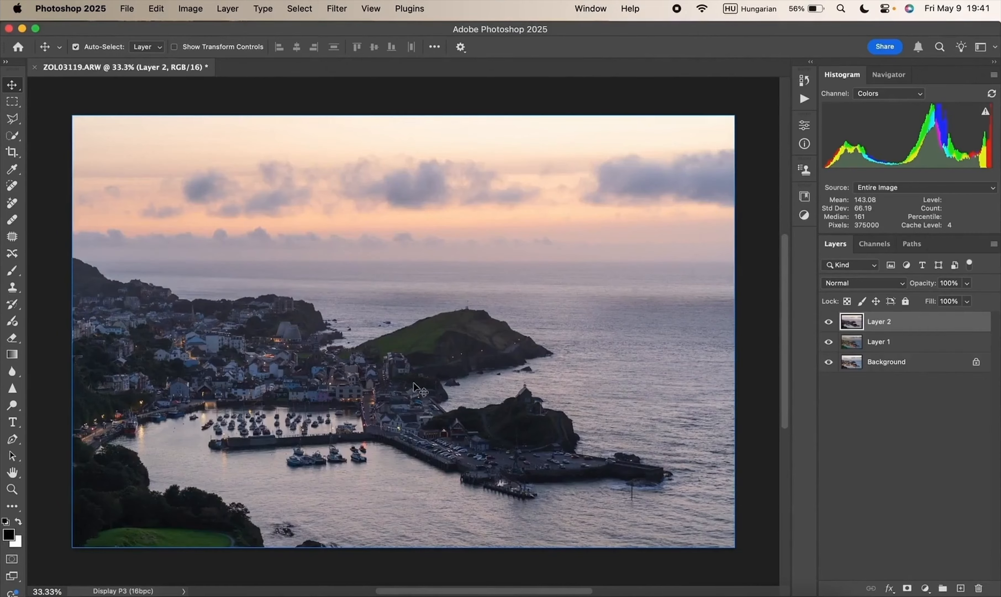
Step: Unlock the background layer, hide the two layers above it, and rename the unlocked layer Main
click(976, 361)
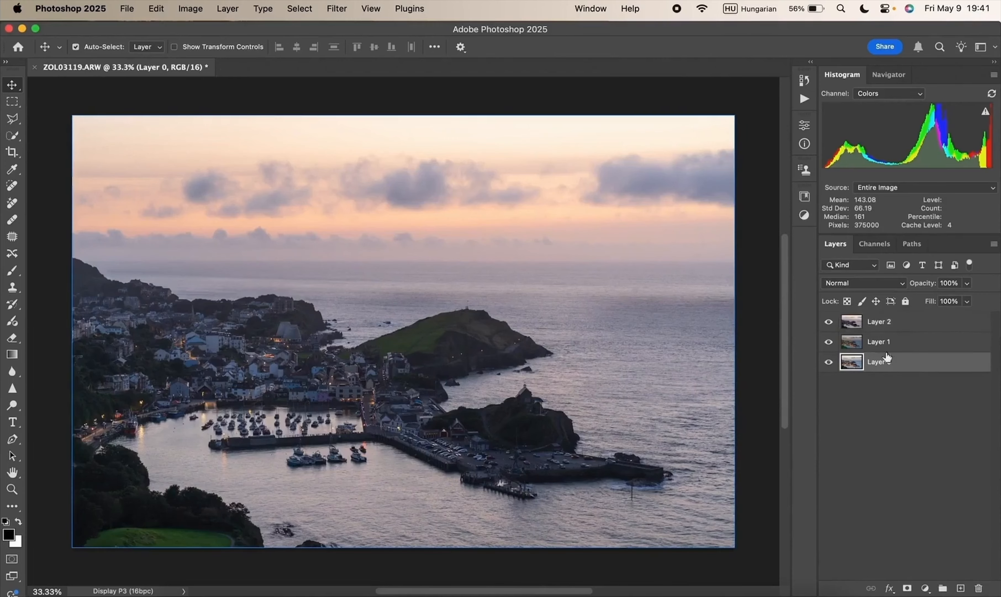
drag(828, 322, 828, 342)
click(895, 342)
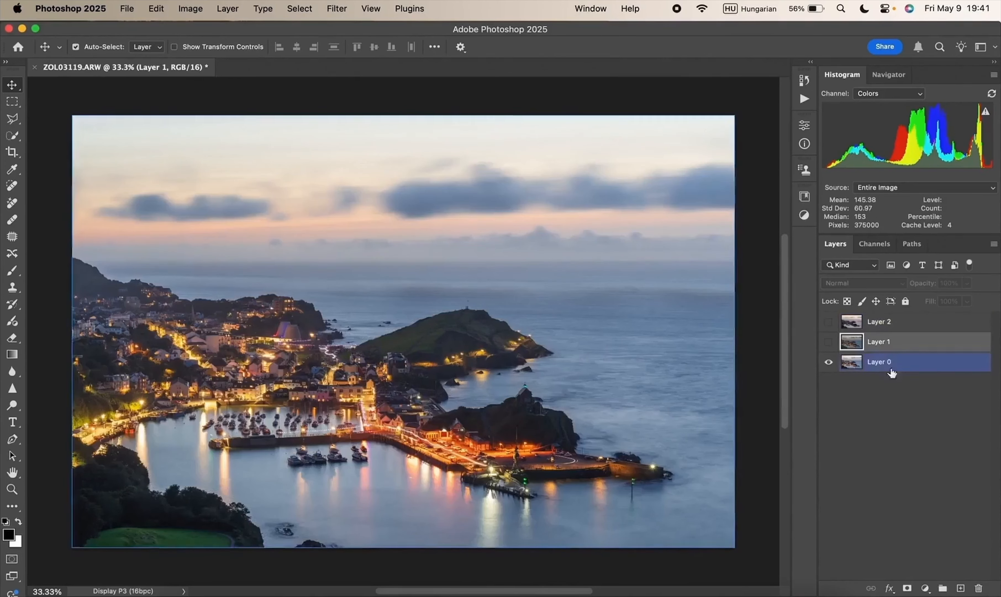
double_click(877, 362)
text(MAin)
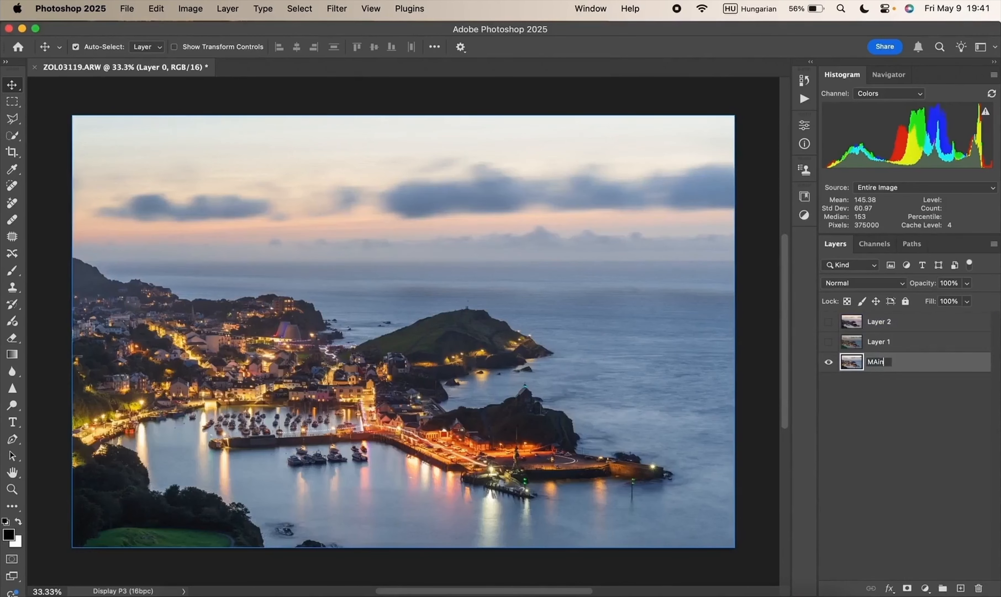
double_click(884, 361)
text(Ma)
key(Return)
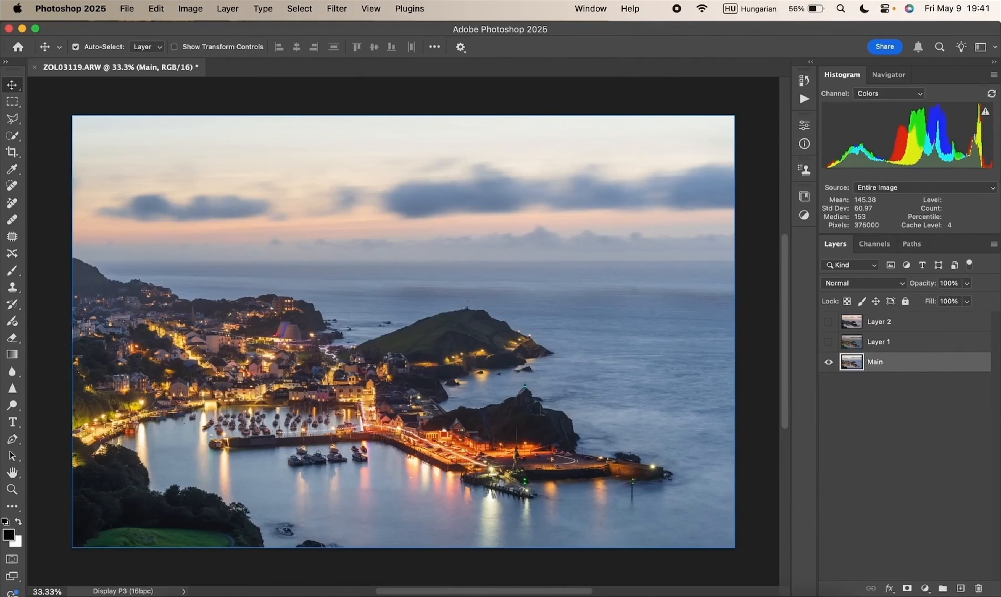
Step: Show the denoised darker exposure's layer and rename it Highlights
click(828, 341)
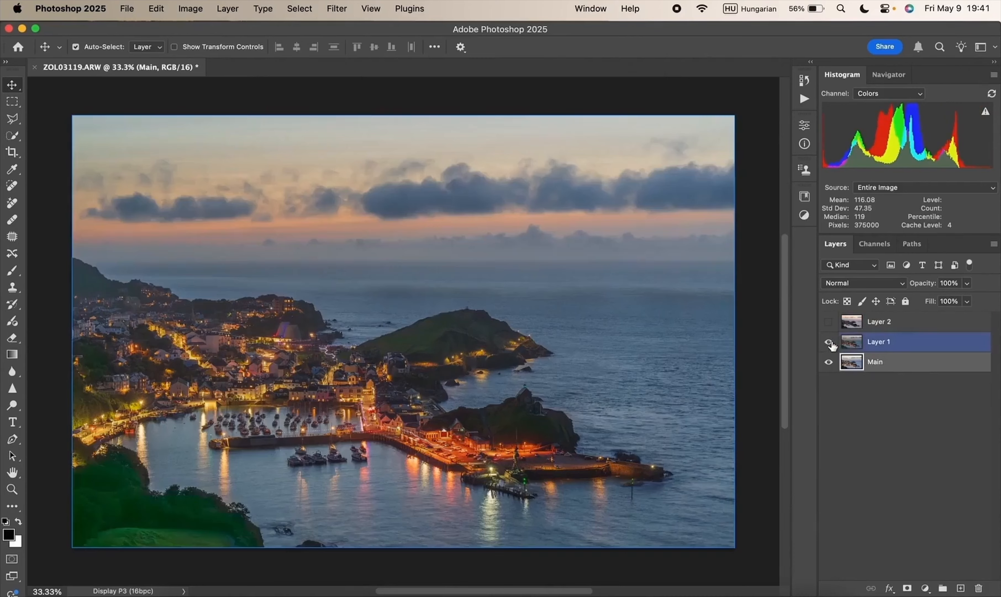
double_click(879, 342)
text(Highlights)
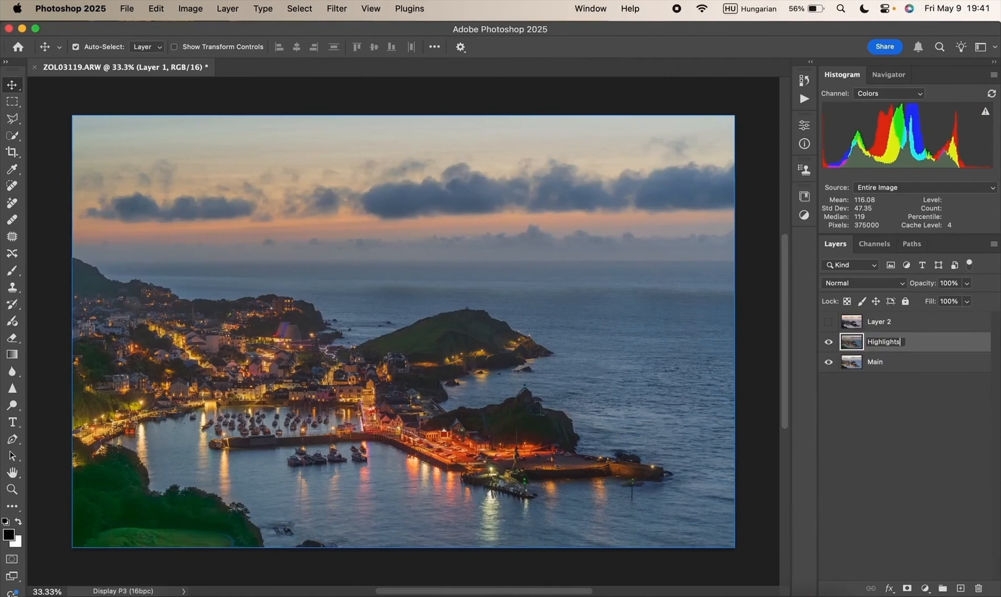
key(Return)
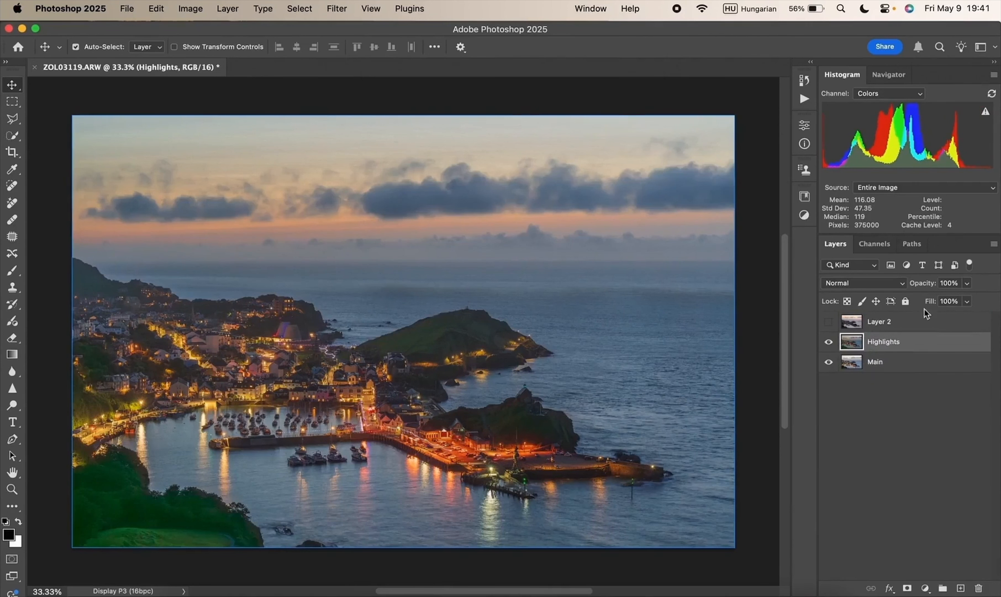
Step: Rename the unlit photo's layer Shadows and make it visible
click(878, 321)
double_click(879, 320)
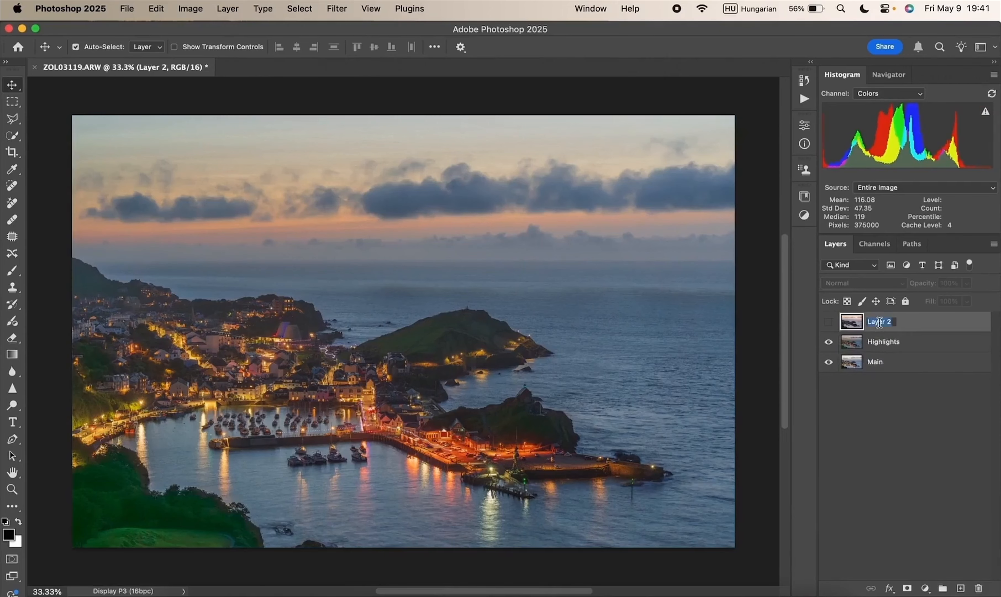
text(Shadows)
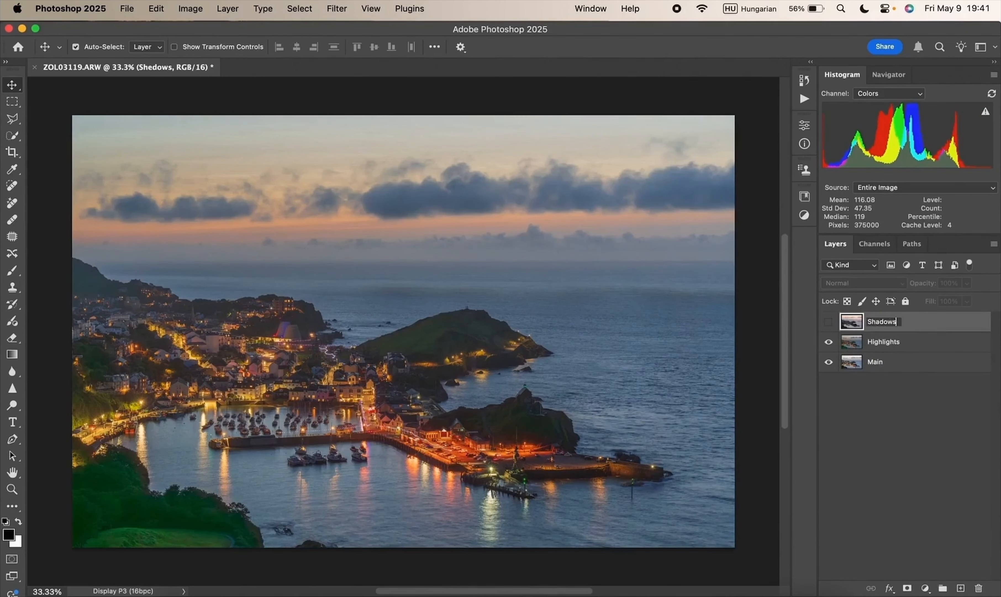
key(Return)
click(828, 323)
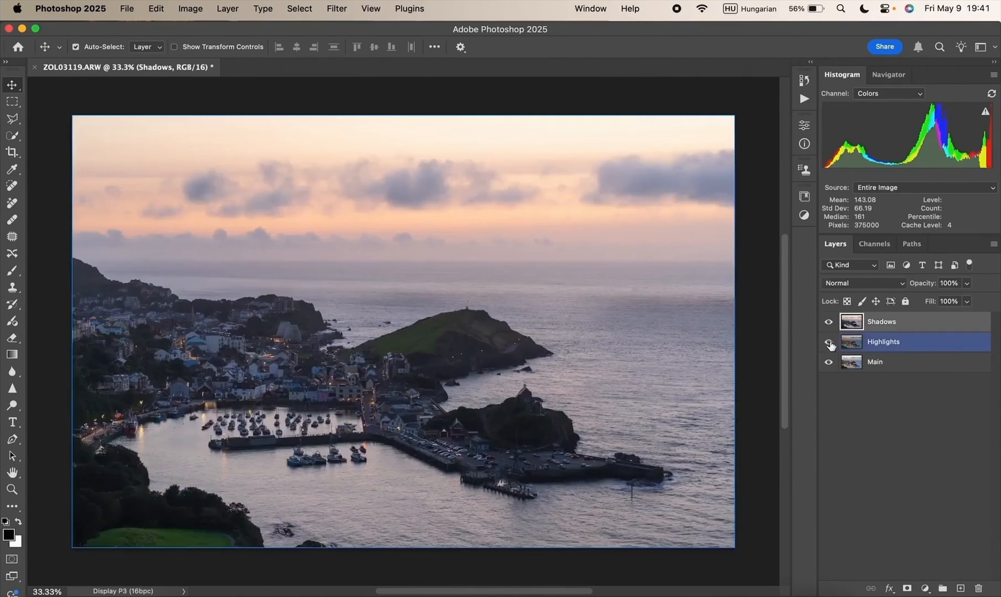
Step: Hide the Highlights and Shadows layers, and move Shadows below Highlights in the layer stack
click(829, 342)
click(828, 325)
drag(870, 332, 906, 350)
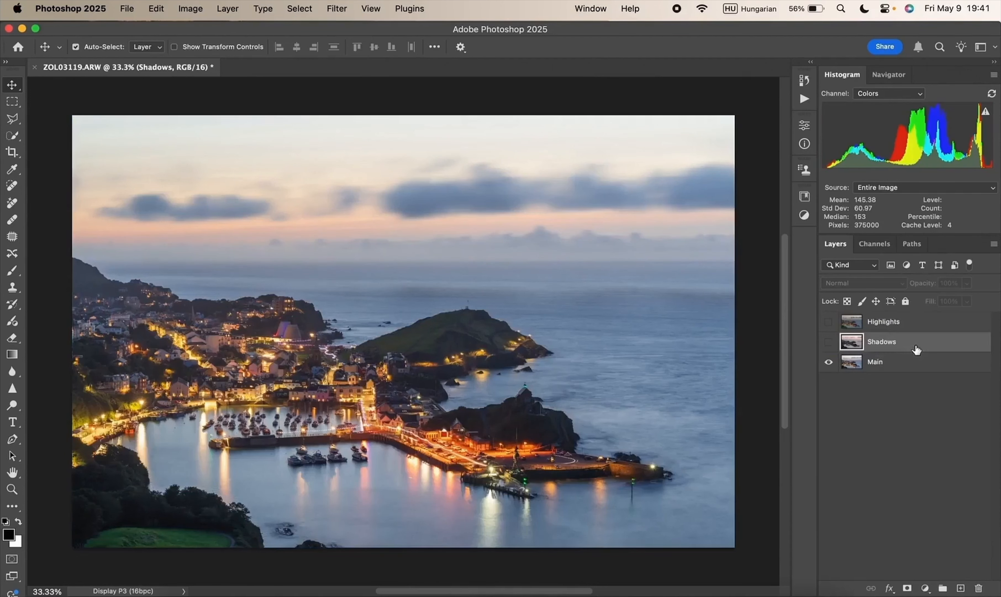
Step: Compare the Shadows exposure with Main by toggling the Shadows layer's visibility, leaving it shown
click(831, 343)
click(830, 343)
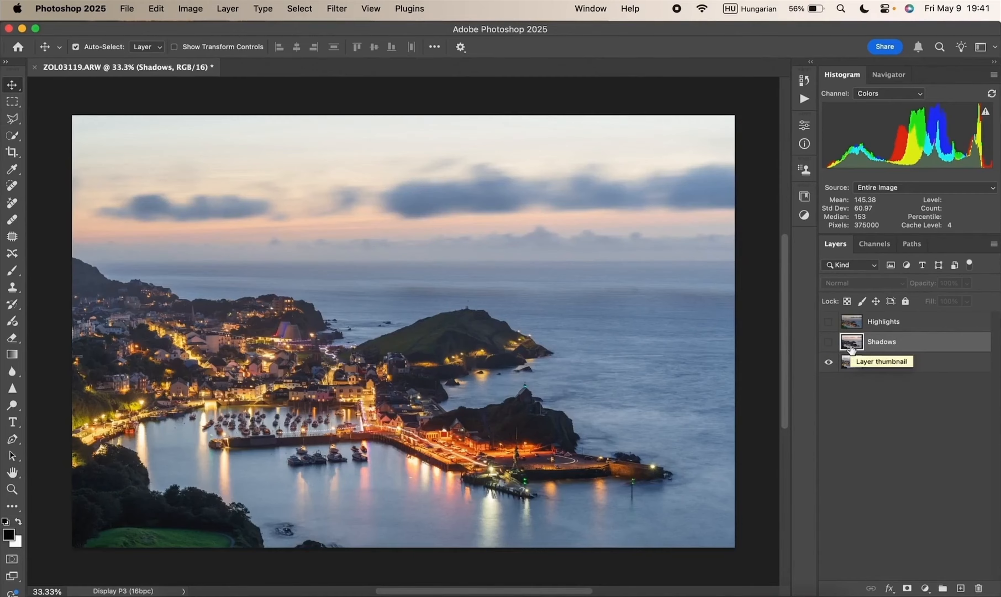
click(852, 359)
click(851, 342)
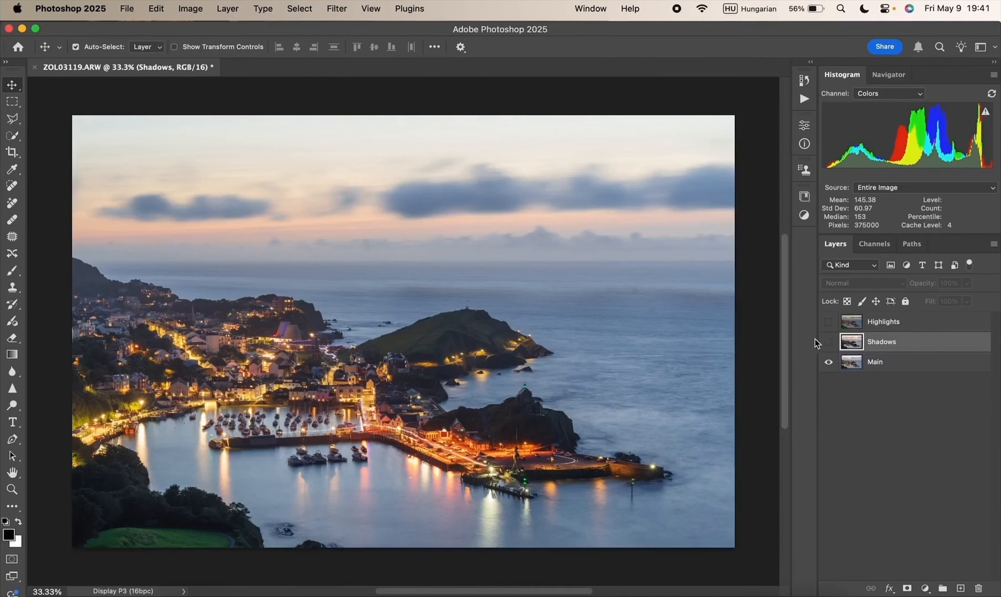
click(829, 343)
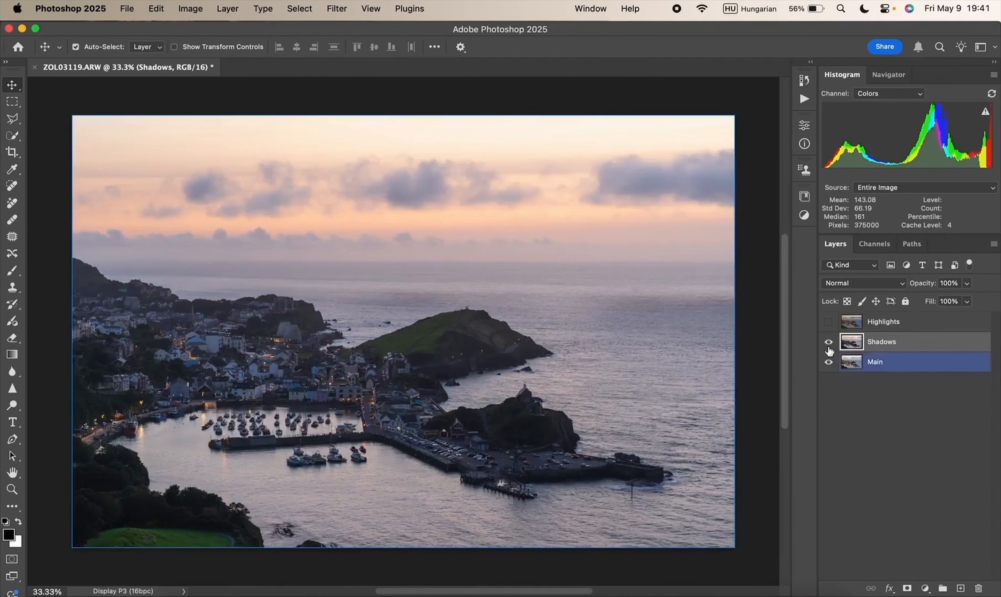
click(829, 343)
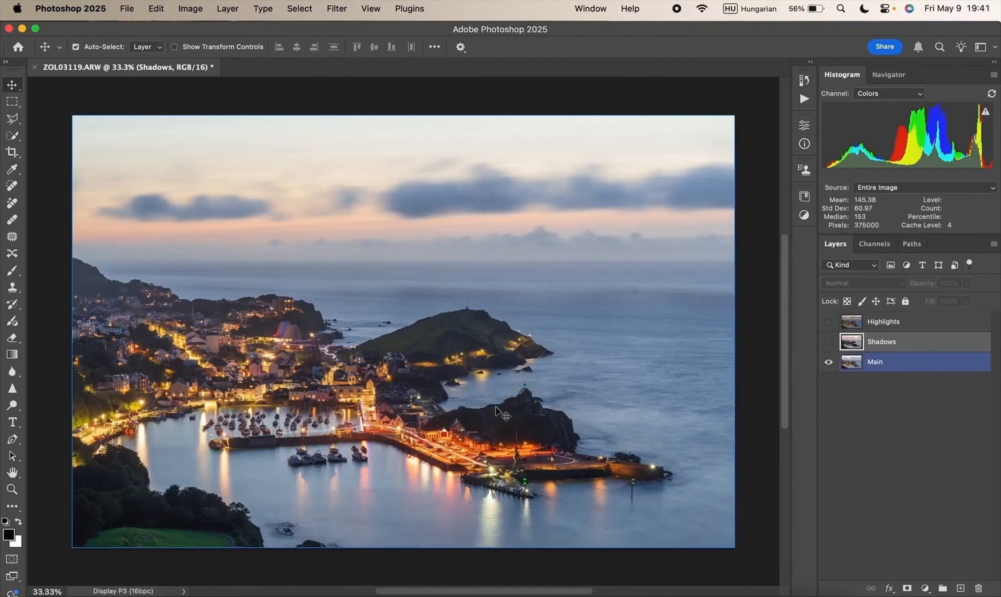
click(829, 342)
Step: Check the alignment of Shadows and Main around the harbour street's buildings and string lights by repeatedly toggling Shadows, leaving it visible
scroll(396, 429, up, 10)
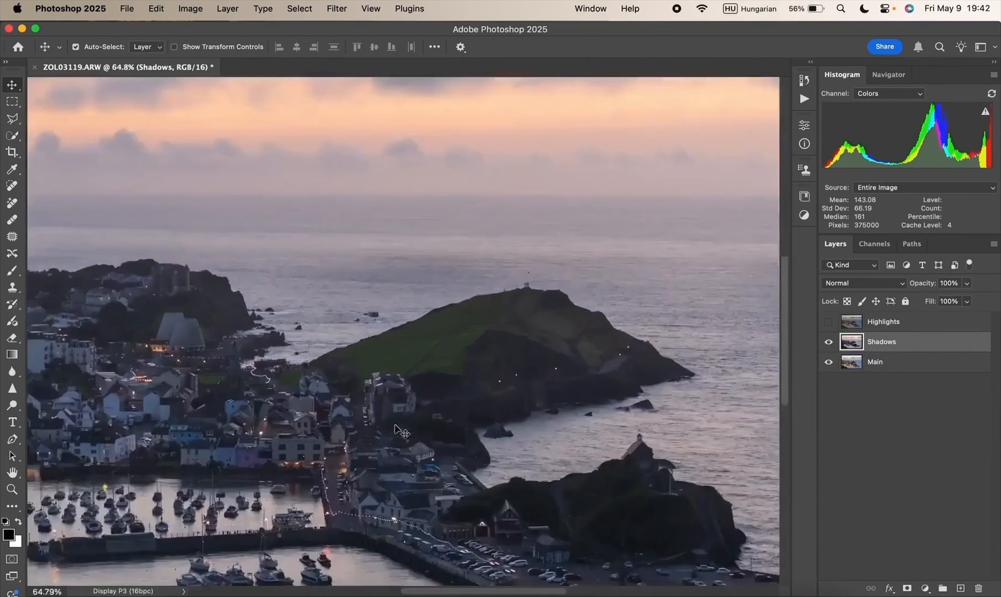
scroll(396, 429, down, 10)
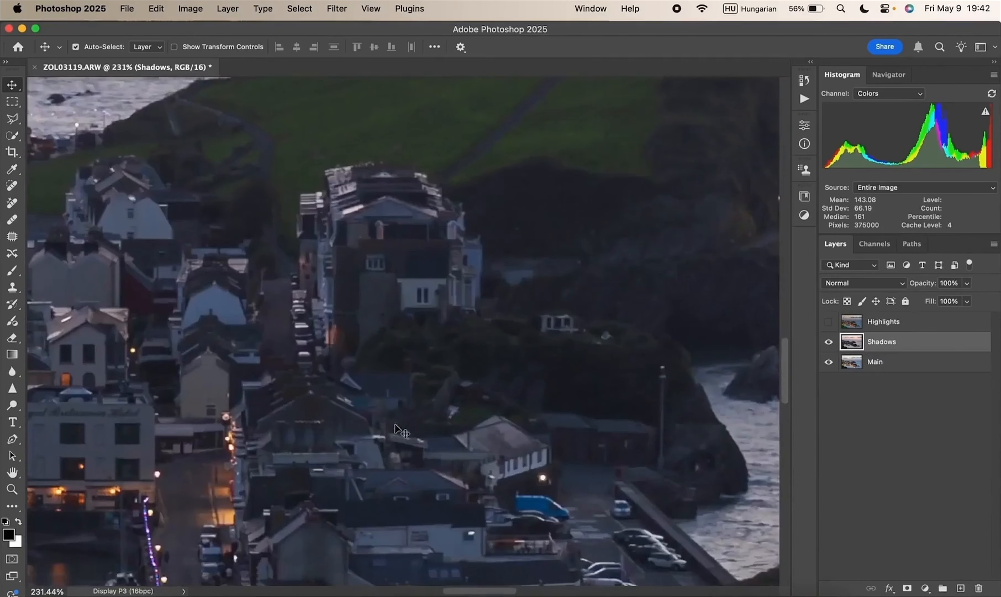
scroll(396, 429, up, 5)
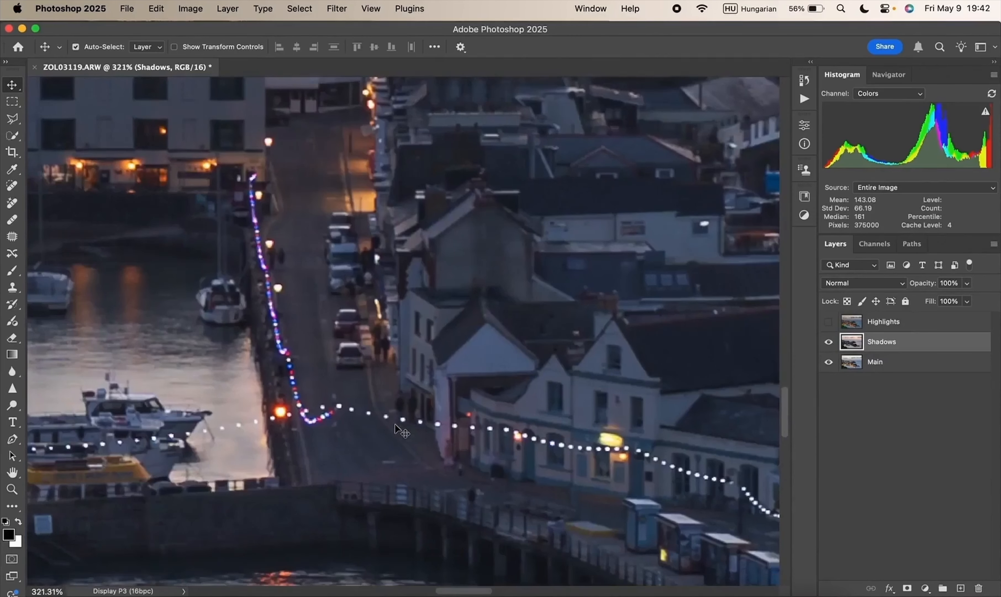
scroll(396, 429, up, 3)
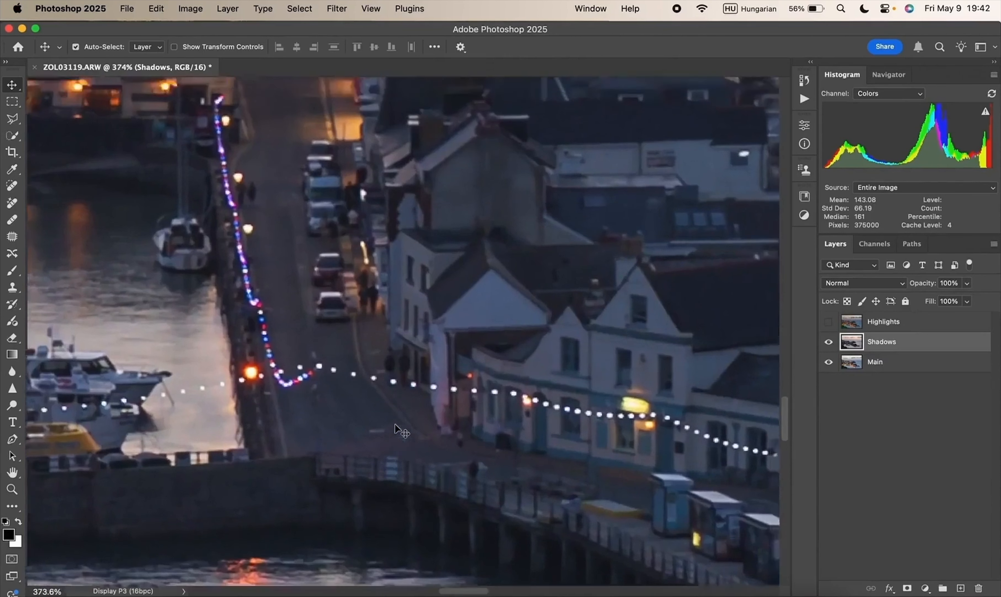
scroll(396, 429, up, 2)
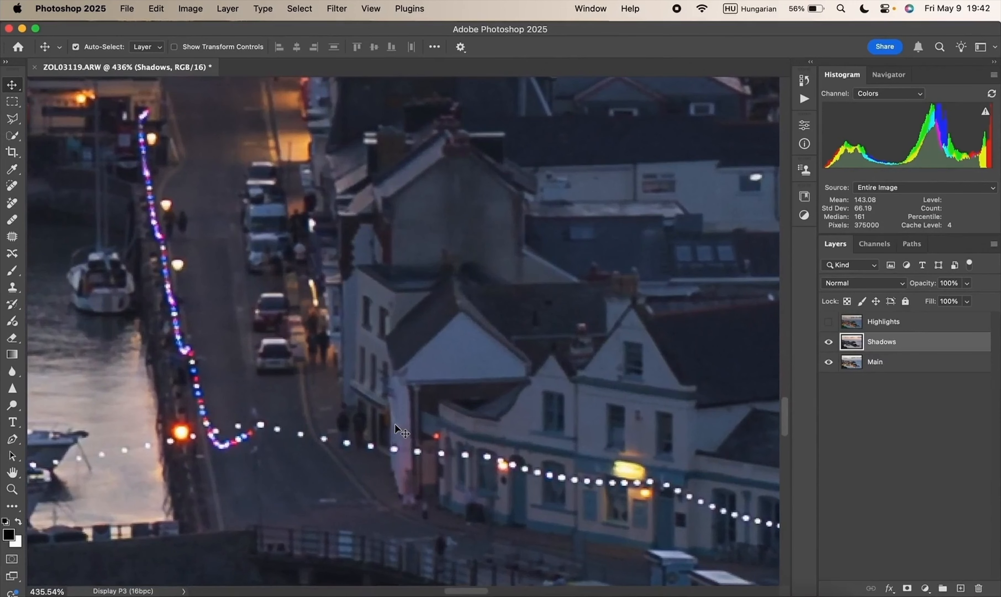
click(827, 342)
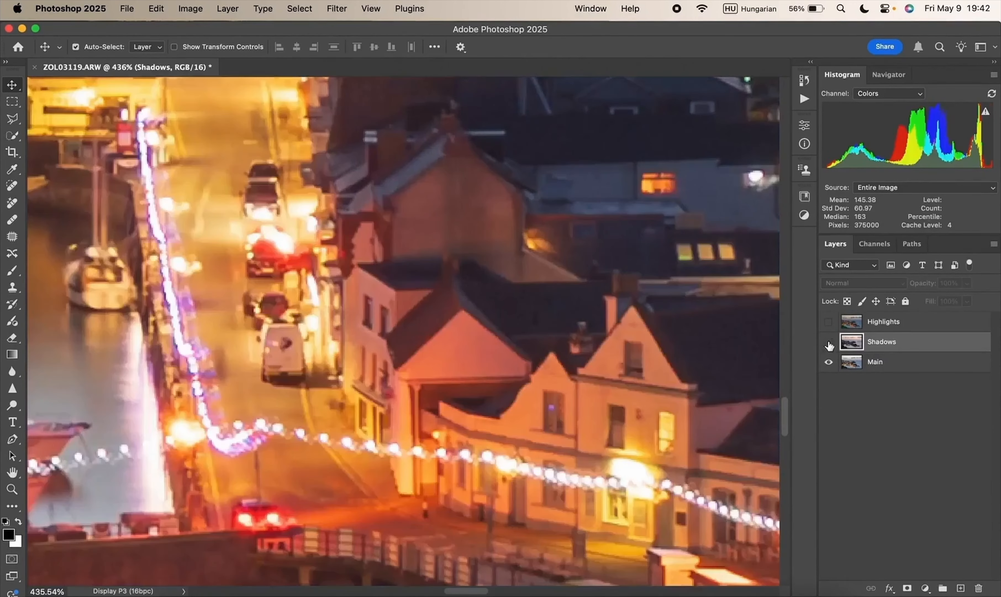
click(828, 343)
click(829, 342)
click(829, 343)
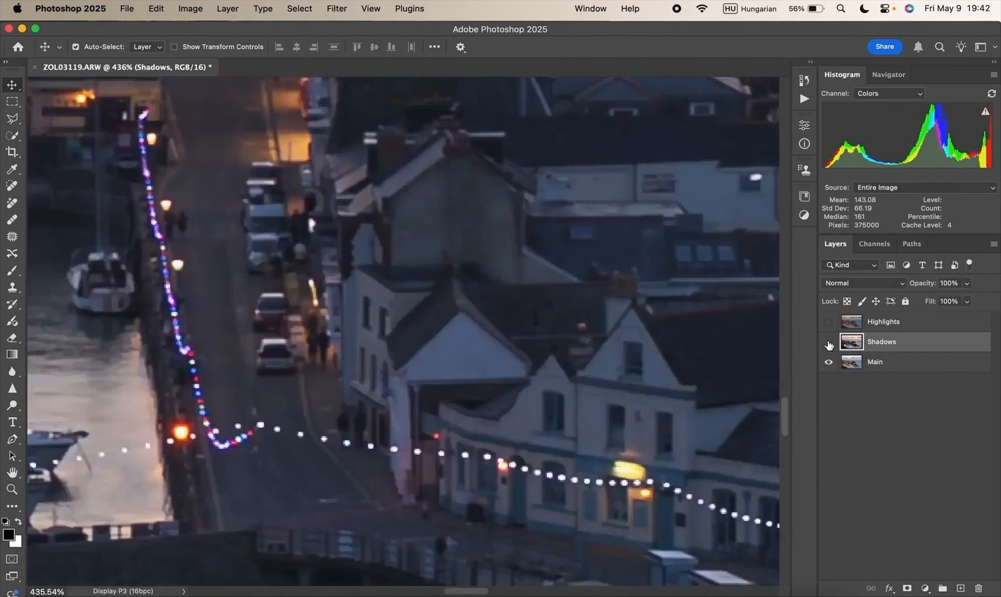
click(828, 343)
click(829, 344)
click(829, 344)
click(829, 345)
click(829, 345)
click(828, 343)
click(828, 344)
click(828, 344)
click(829, 344)
click(828, 345)
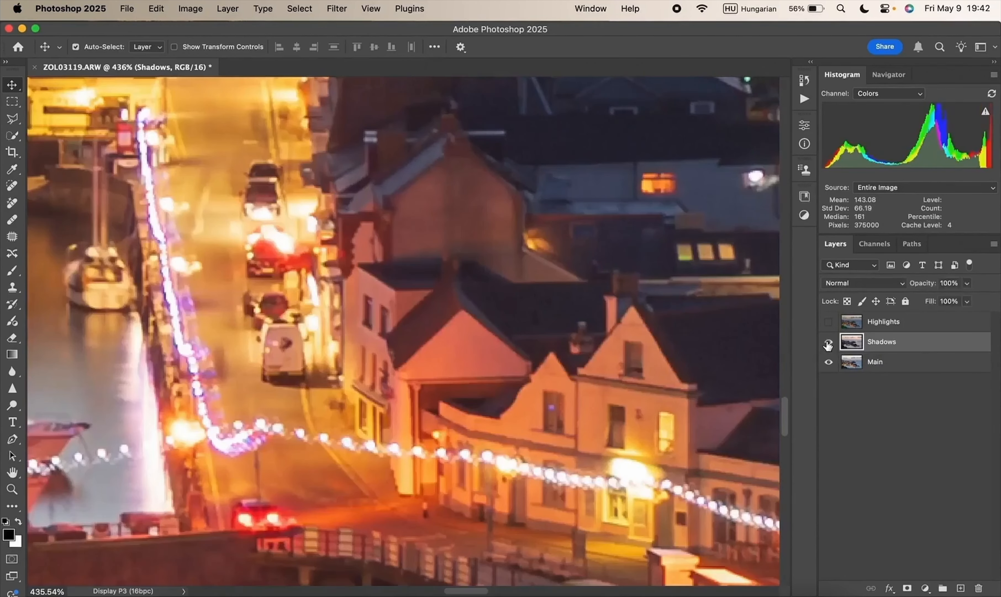
click(828, 345)
click(828, 344)
click(828, 344)
click(827, 345)
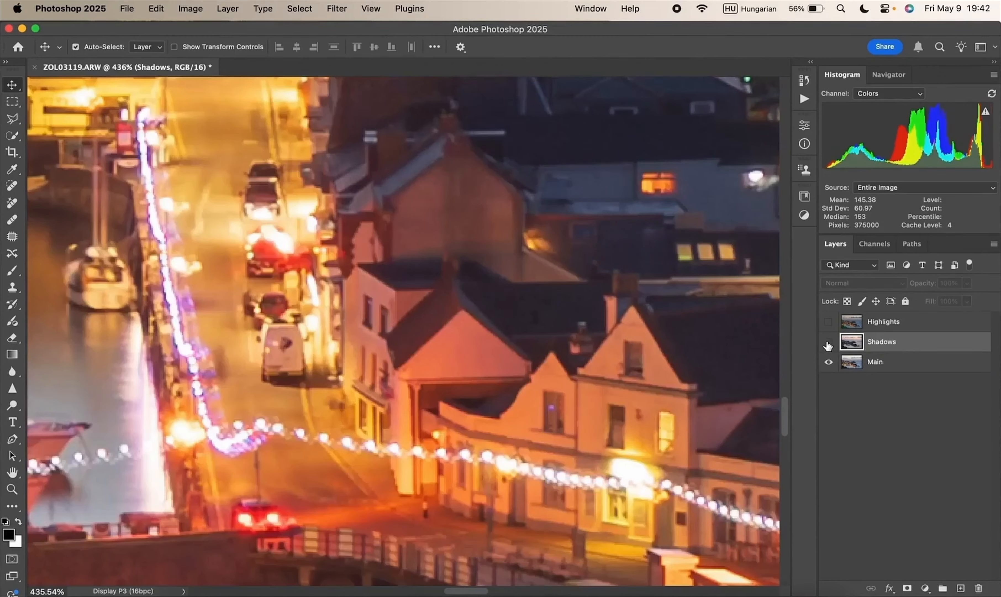
click(828, 344)
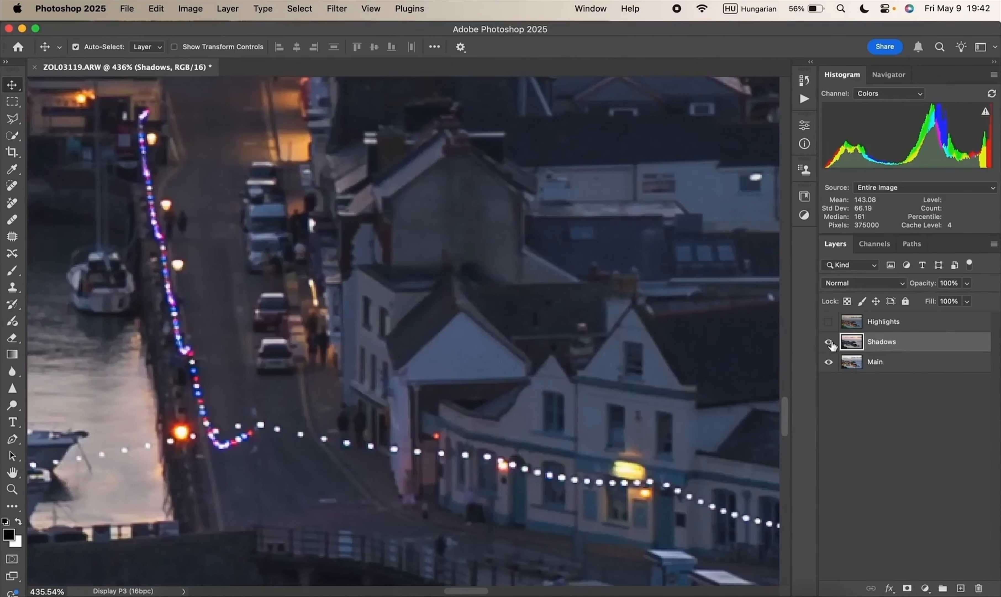
click(910, 325)
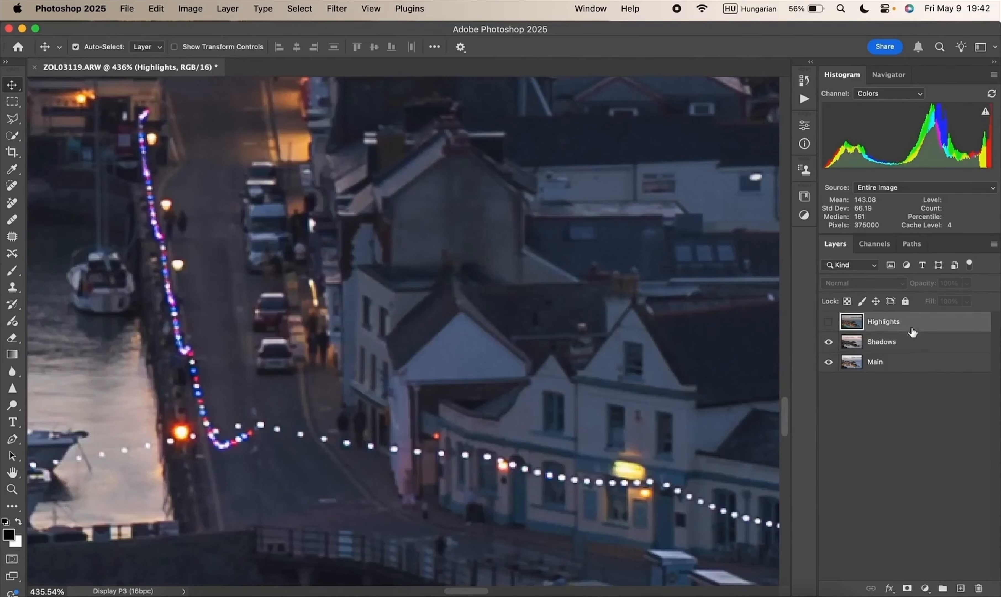
shift+click(905, 362)
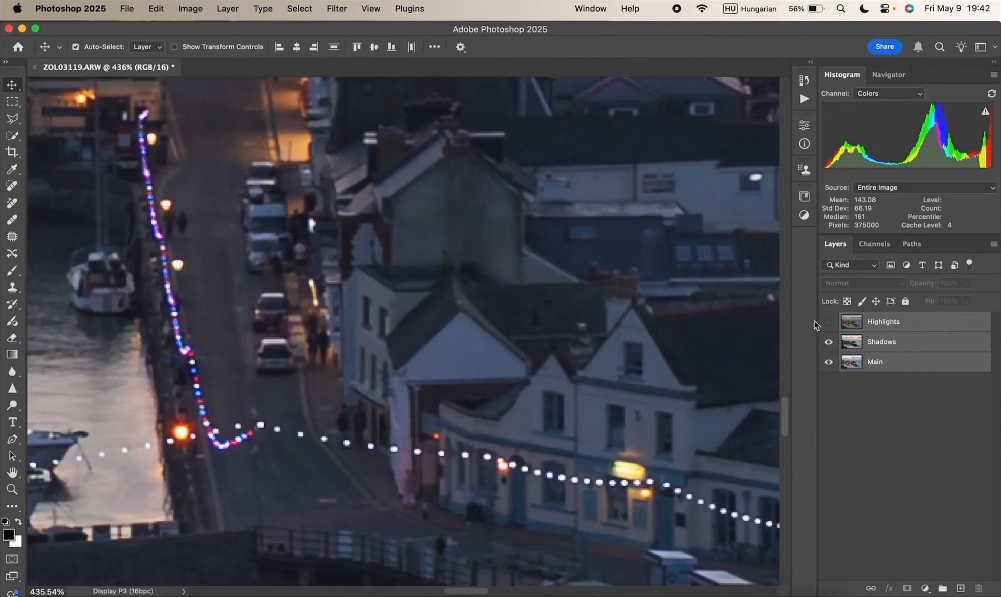
click(156, 9)
click(935, 352)
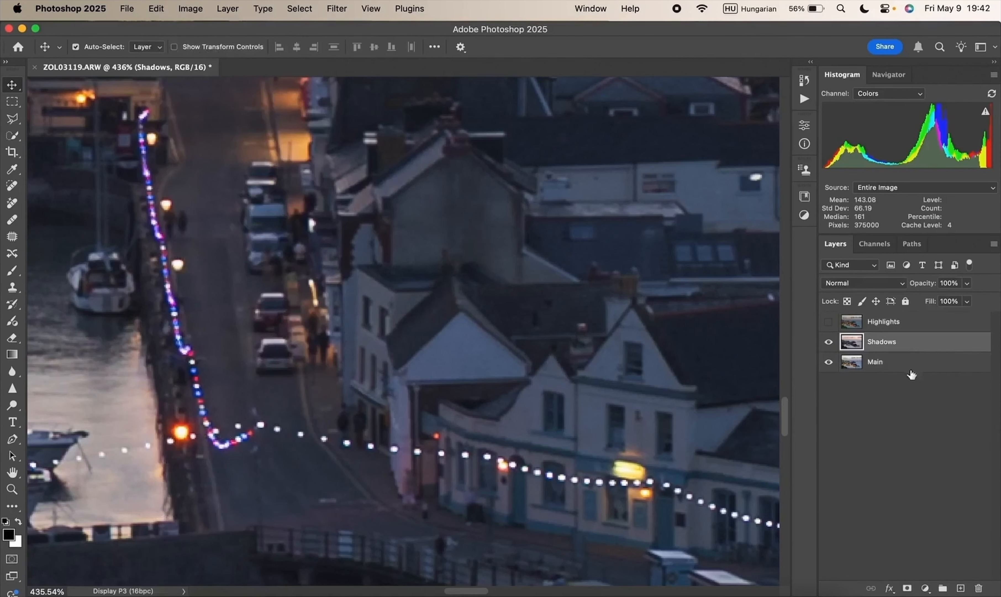
Step: Set the Shadows layer's blend mode to Difference, keeping the Highlights layer hidden
click(830, 323)
click(829, 322)
click(918, 363)
click(921, 349)
click(869, 283)
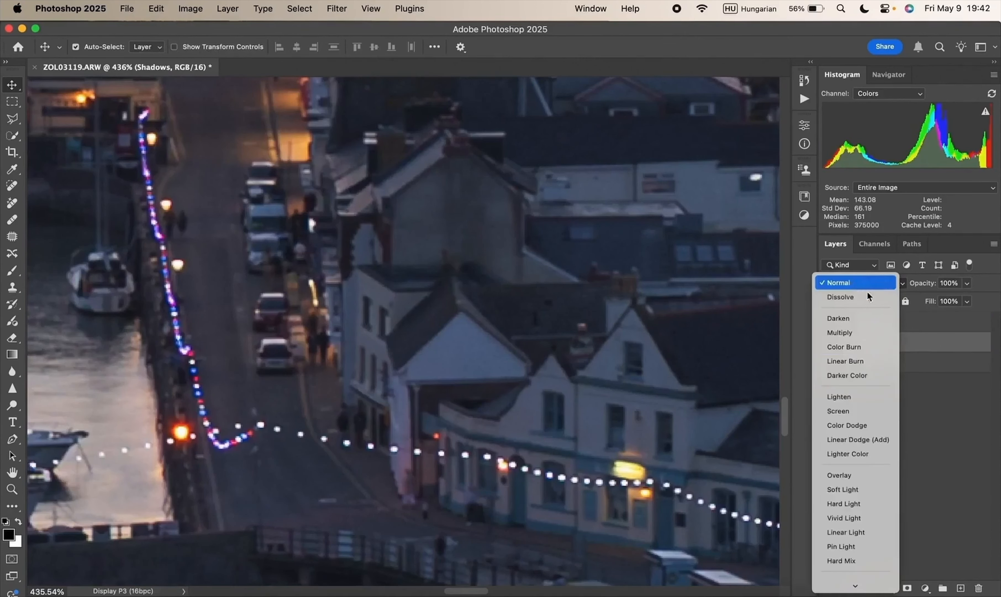
scroll(859, 490, down, 3)
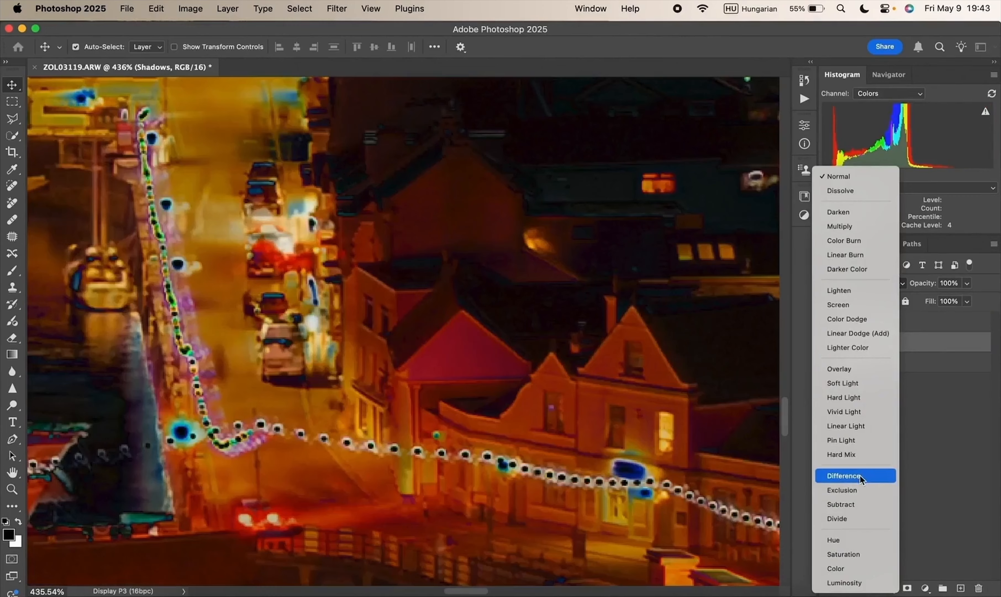
click(861, 475)
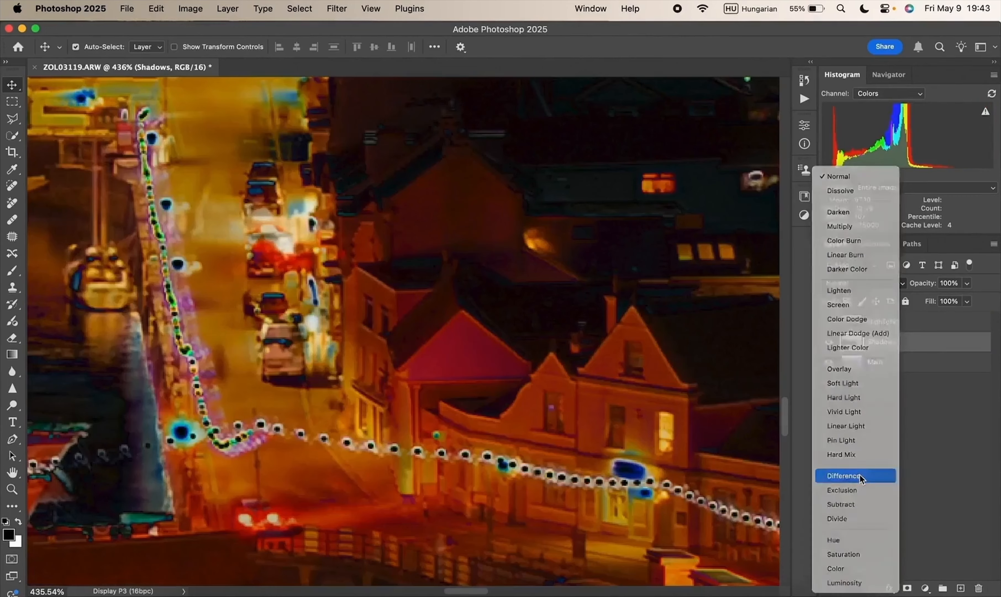
Step: Examine the Difference view along the hillside edge, harbour buildings and quay railings for misalignment between Shadows and Main
scroll(452, 305, up, 10)
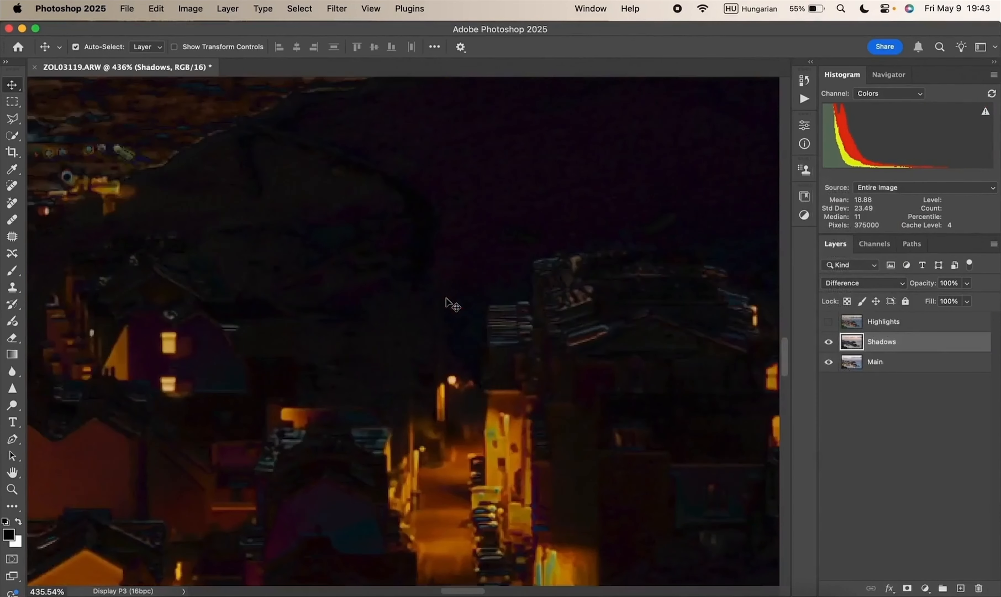
scroll(528, 378, up, 5)
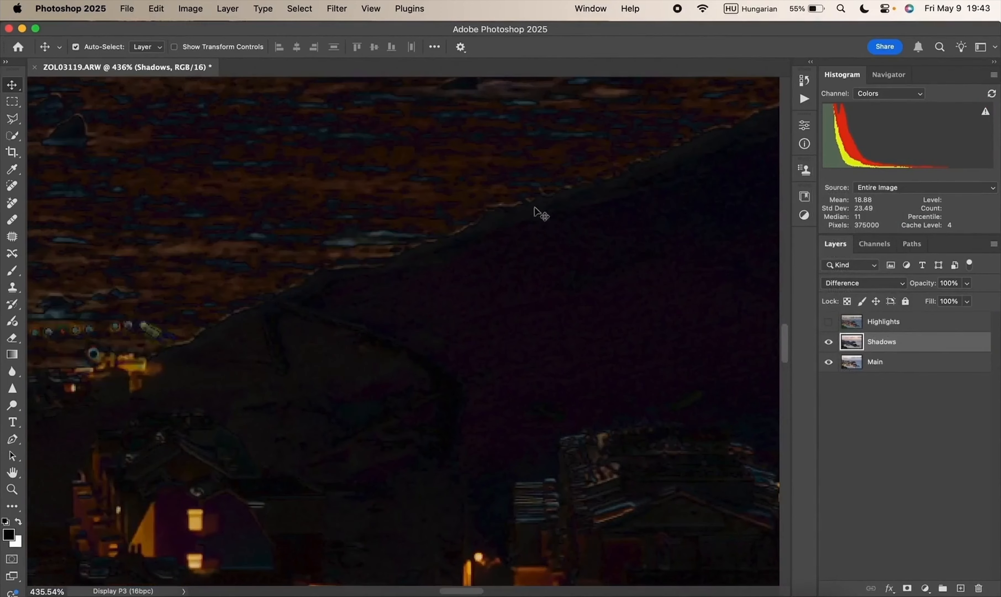
scroll(617, 174, right, 2)
scroll(610, 183, up, 3)
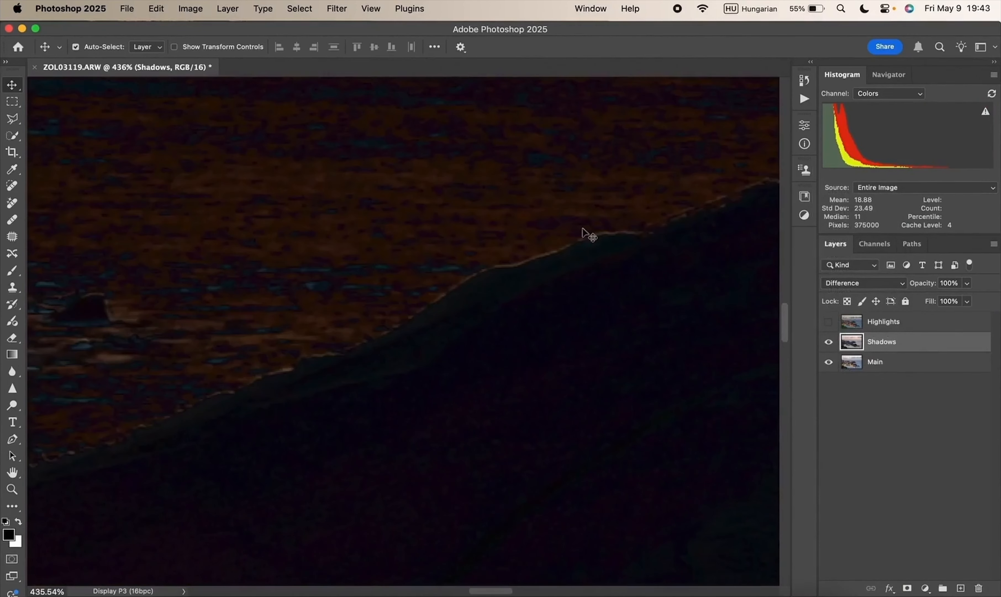
scroll(467, 278, down, 5)
scroll(467, 278, up, 3)
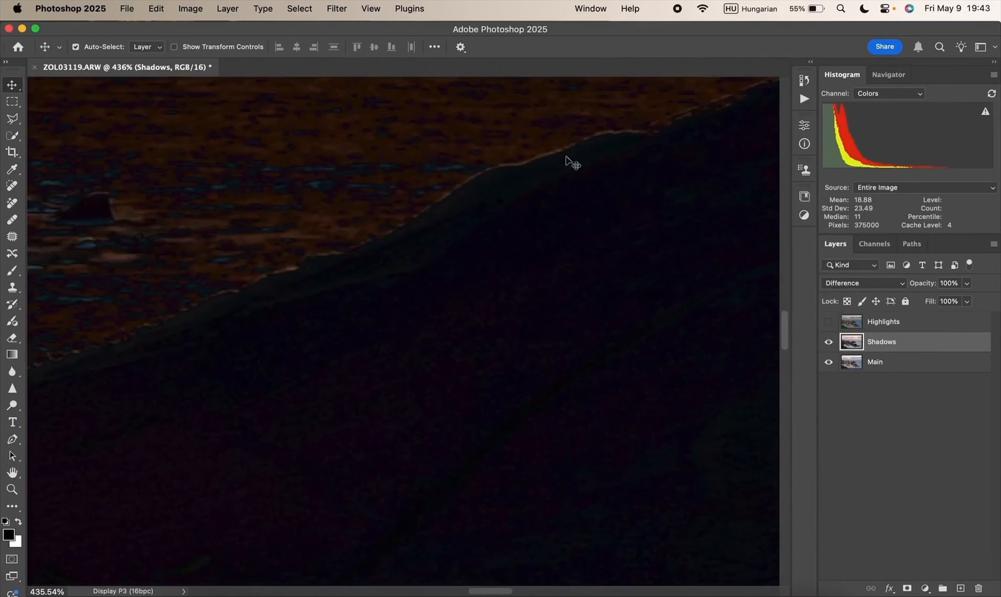
scroll(486, 276, down, 10)
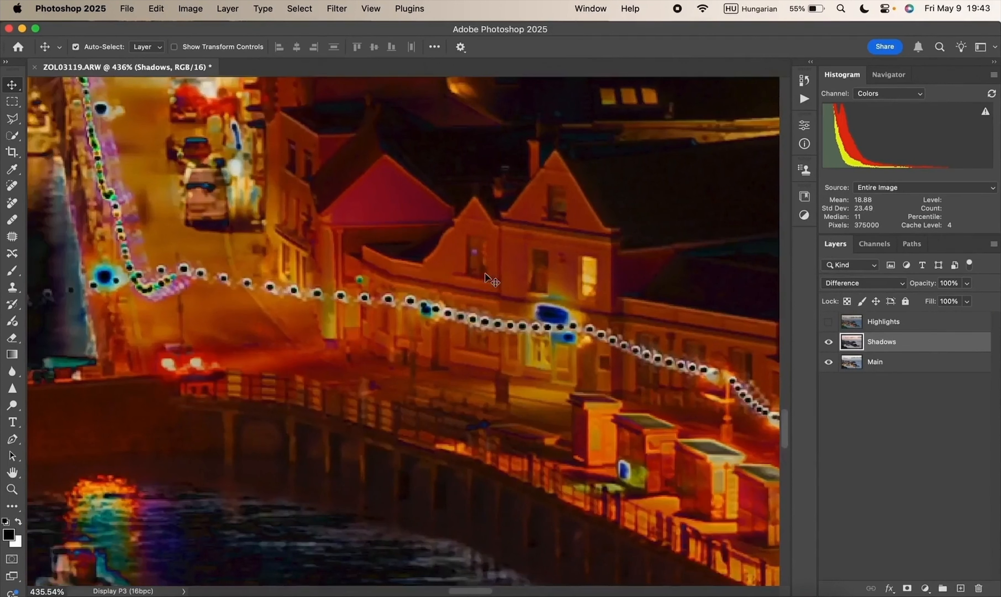
scroll(485, 275, down, 3)
scroll(486, 275, right, 8)
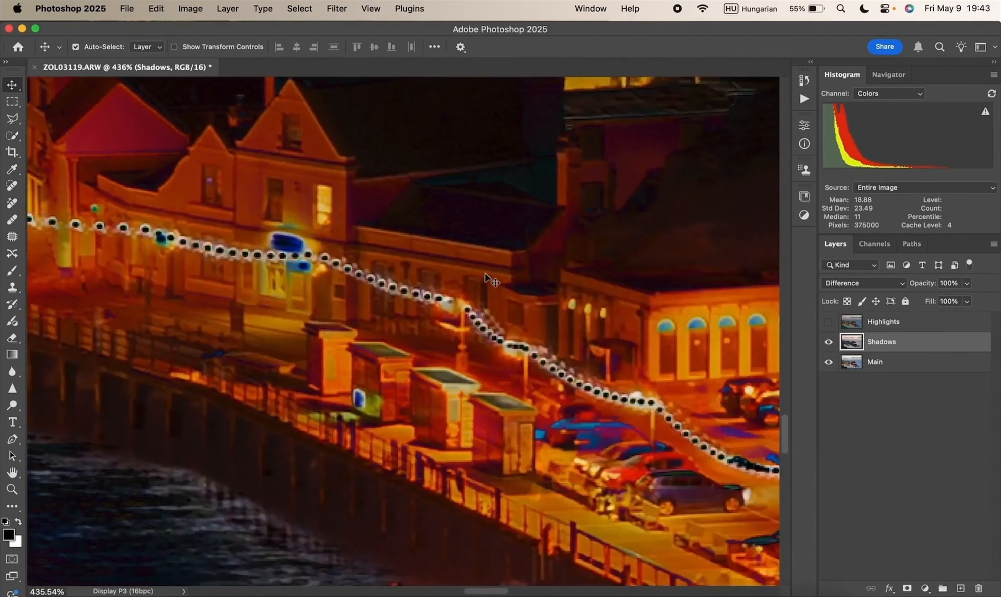
scroll(490, 280, up, 5)
scroll(490, 279, up, 8)
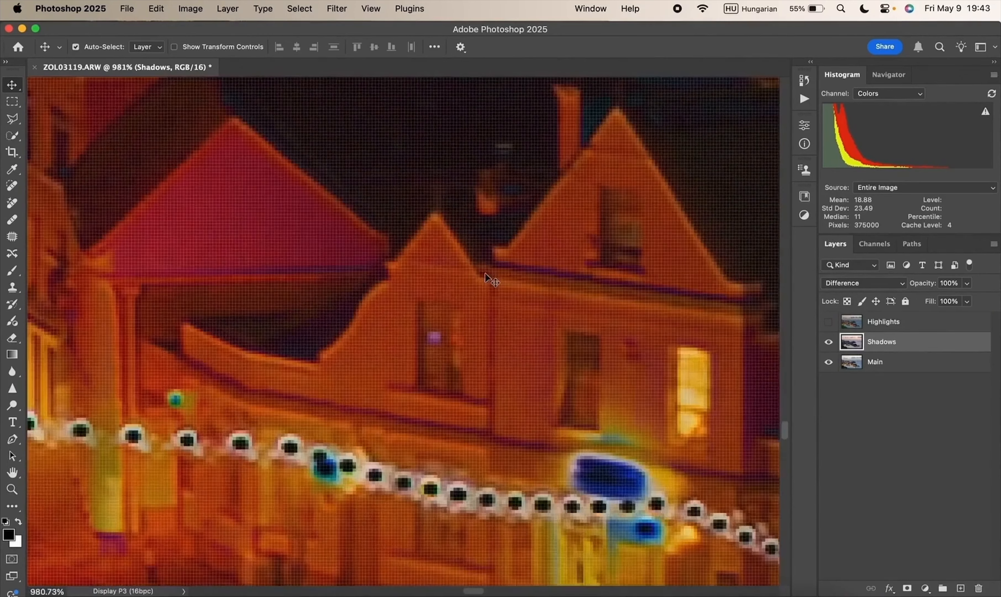
scroll(491, 280, down, 3)
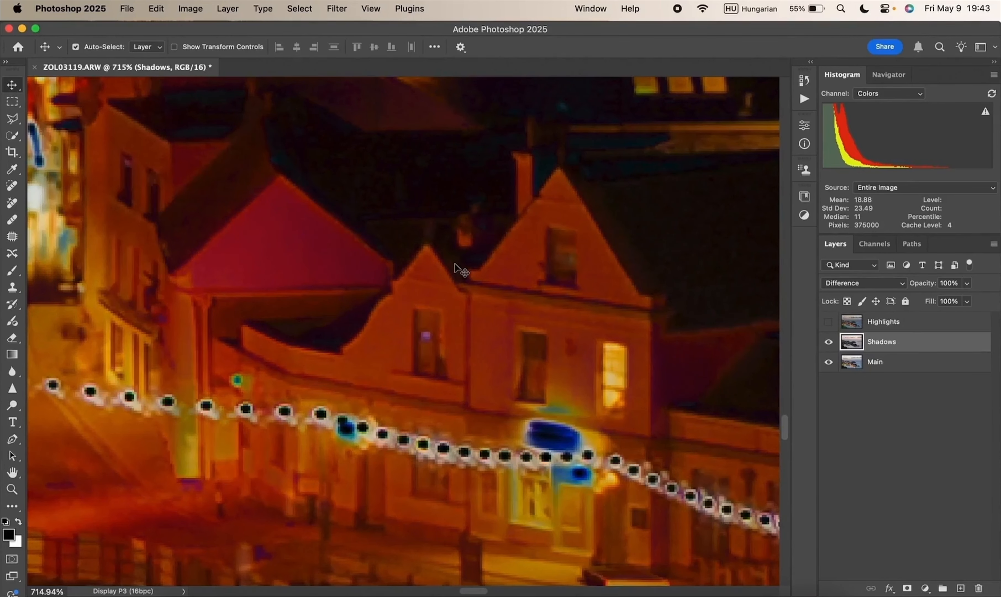
scroll(279, 335, down, 10)
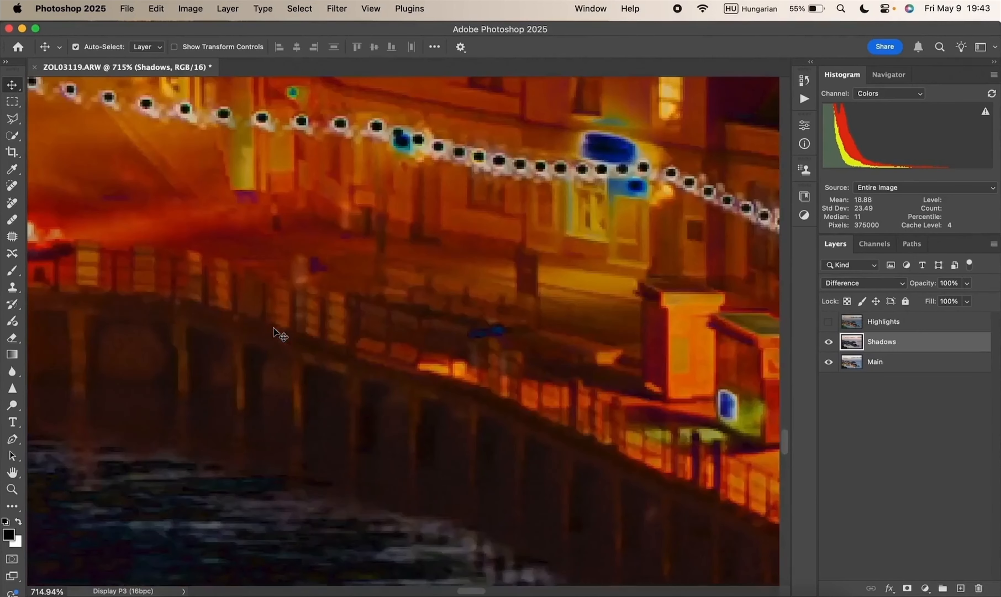
scroll(279, 334, left, 3)
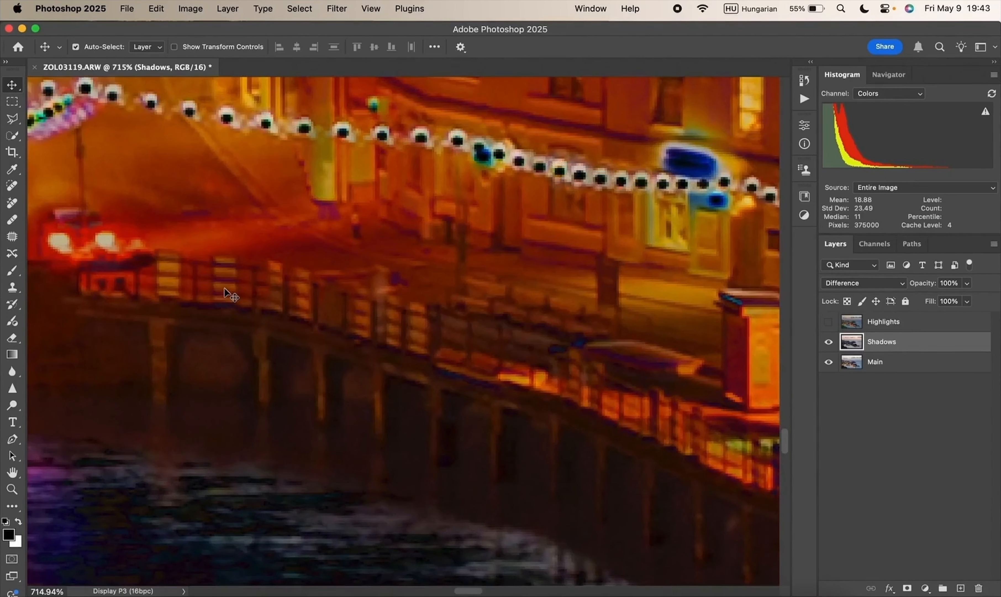
scroll(224, 288, up, 15)
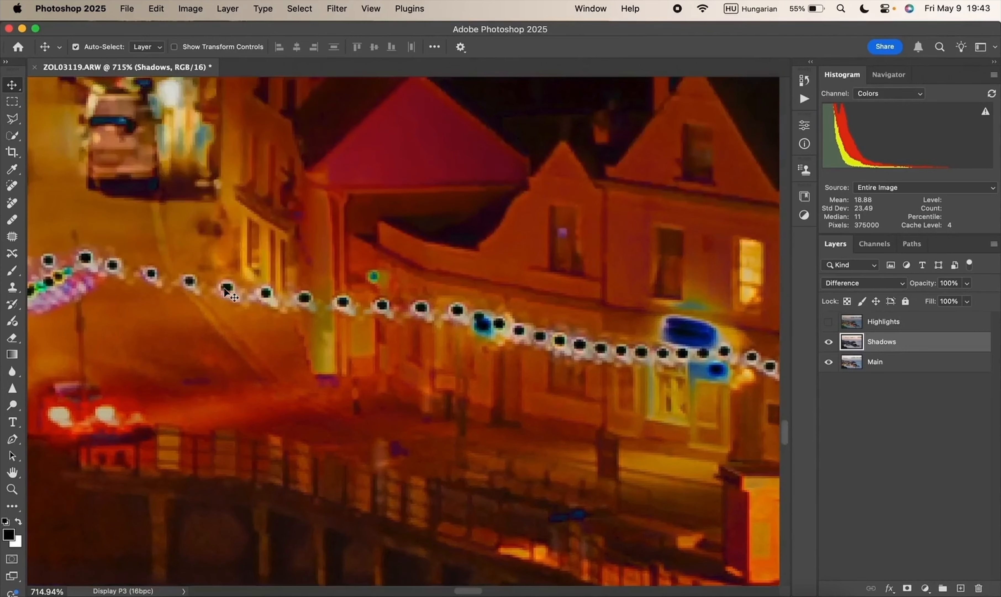
scroll(224, 288, up, 10)
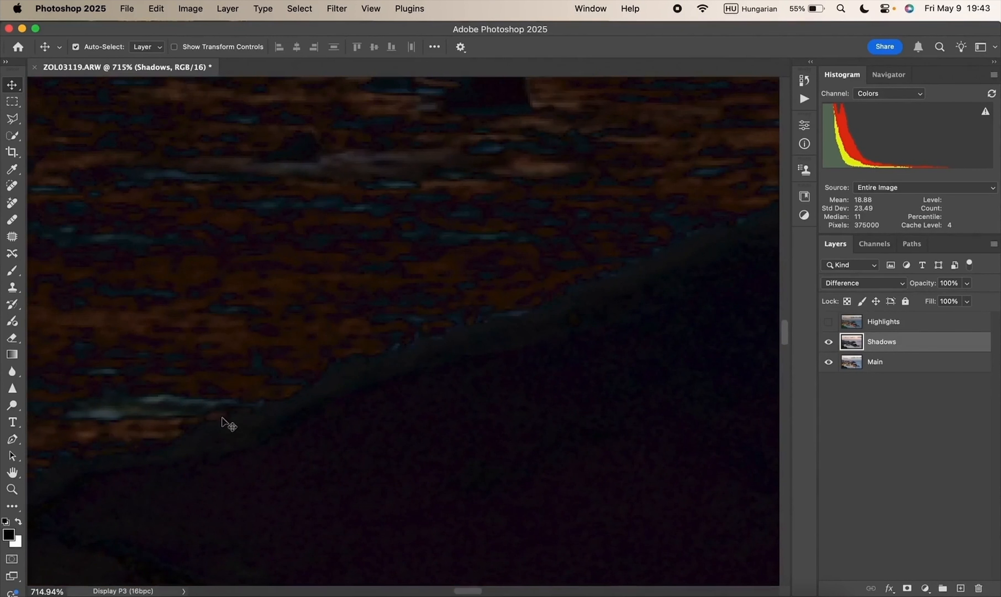
Step: Restore the Shadows layer's blend mode to Normal and fit the whole photo in view
click(869, 286)
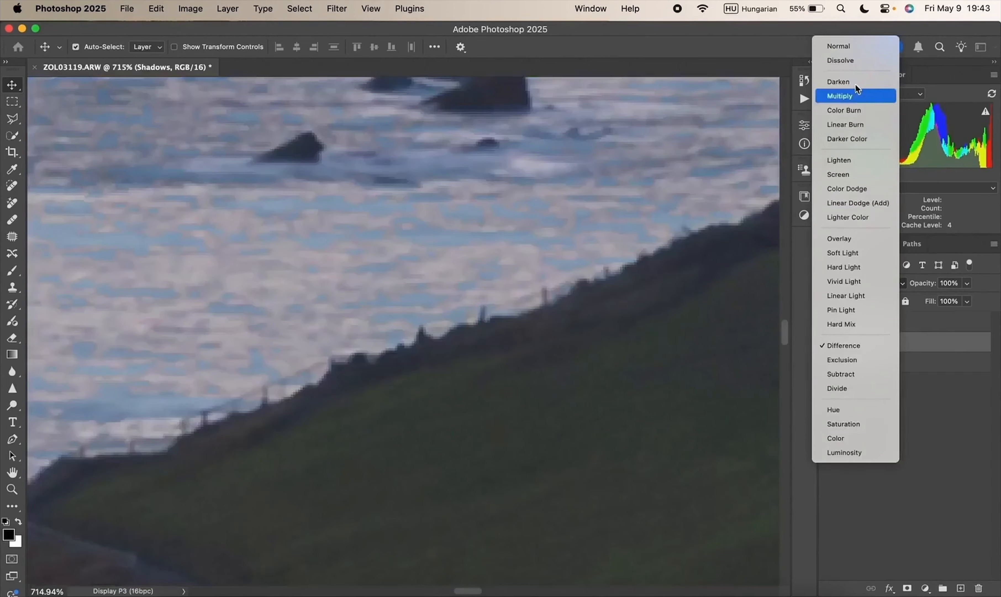
click(849, 46)
key(super+0)
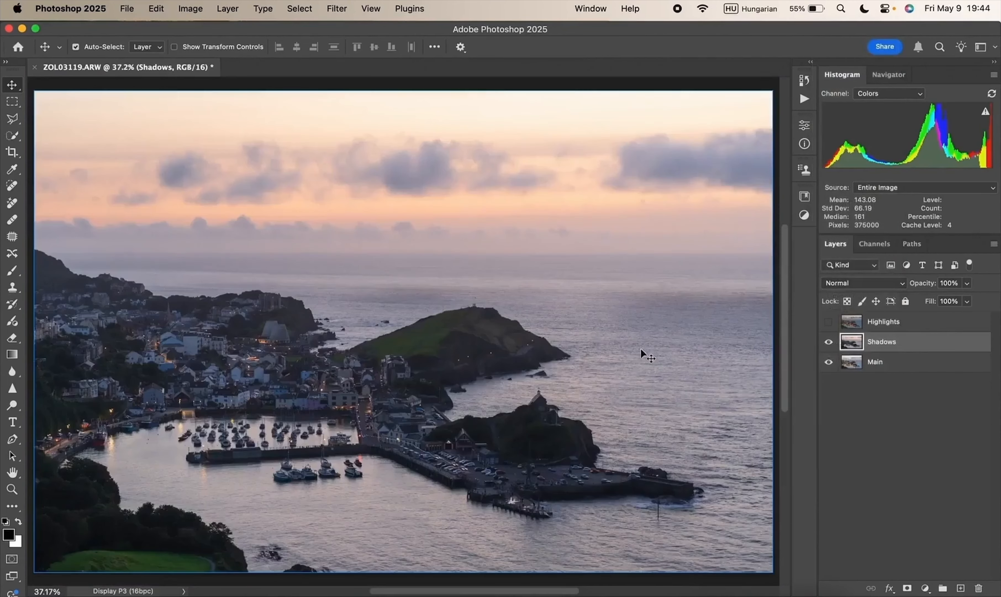
Step: Set the Shadows layer's blend mode to Lighten and compare the whole photo with that layer hidden and shown
click(859, 283)
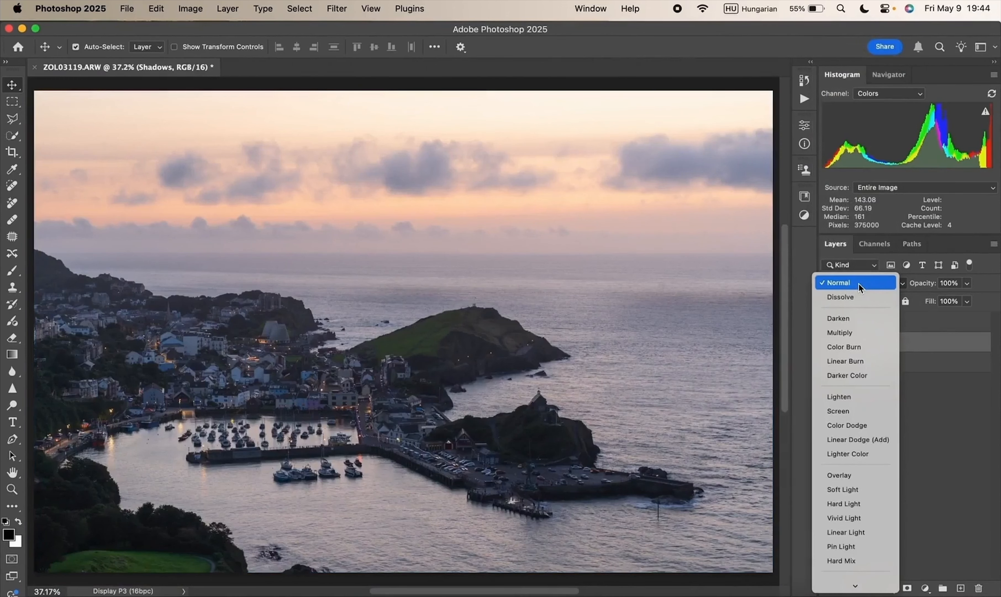
click(850, 395)
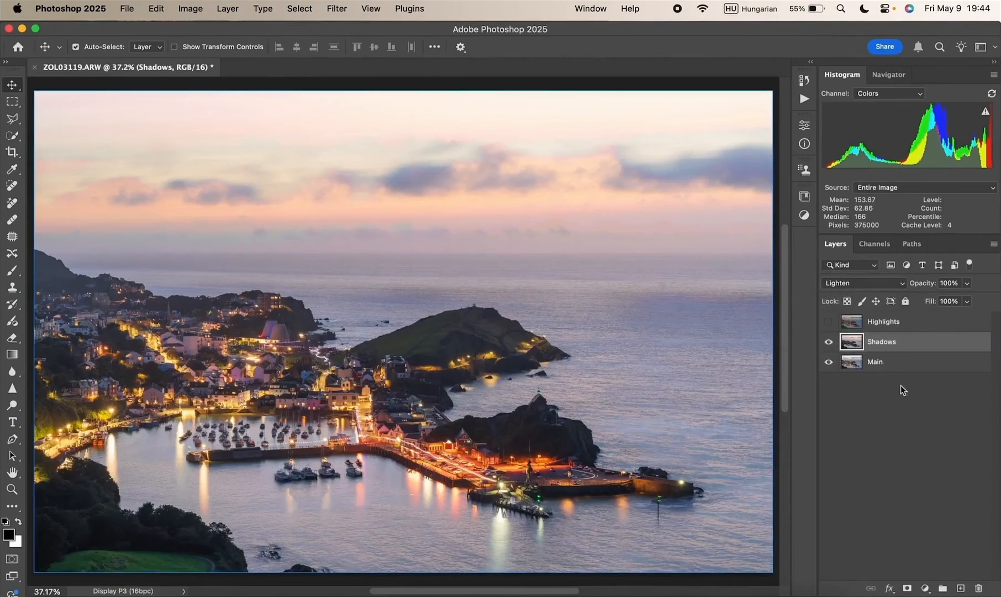
click(828, 343)
click(829, 343)
click(829, 343)
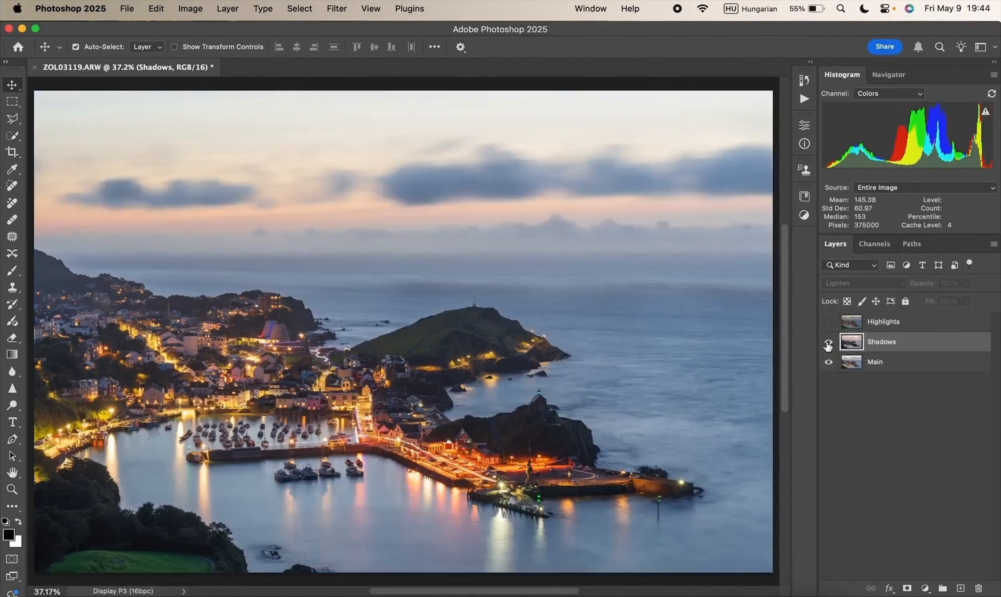
click(828, 343)
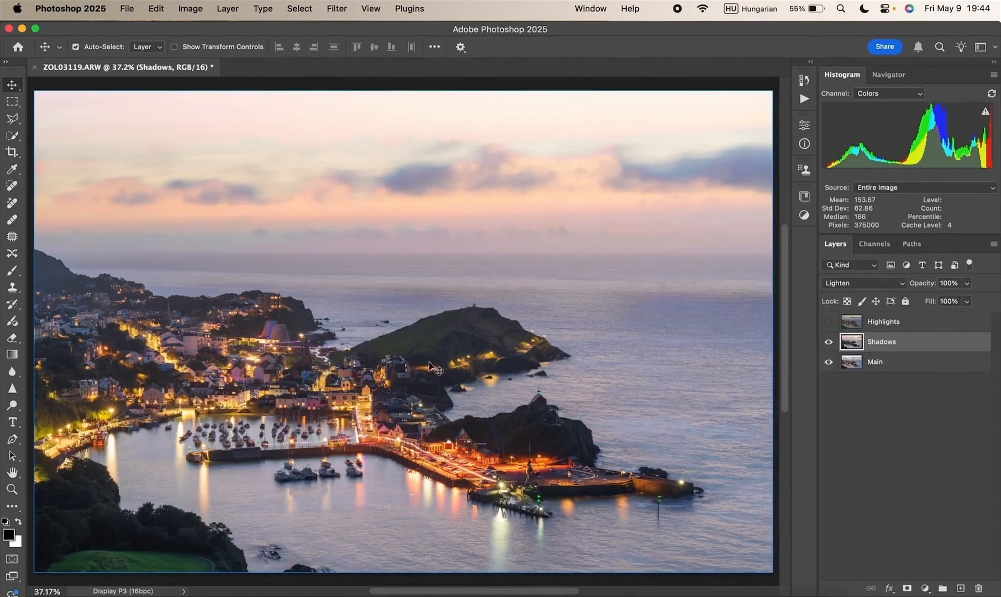
Step: Compare the dark headland and its lamp-lit coastal path up close with the Shadows layer hidden and shown, leaving it visible
scroll(459, 343, up, 10)
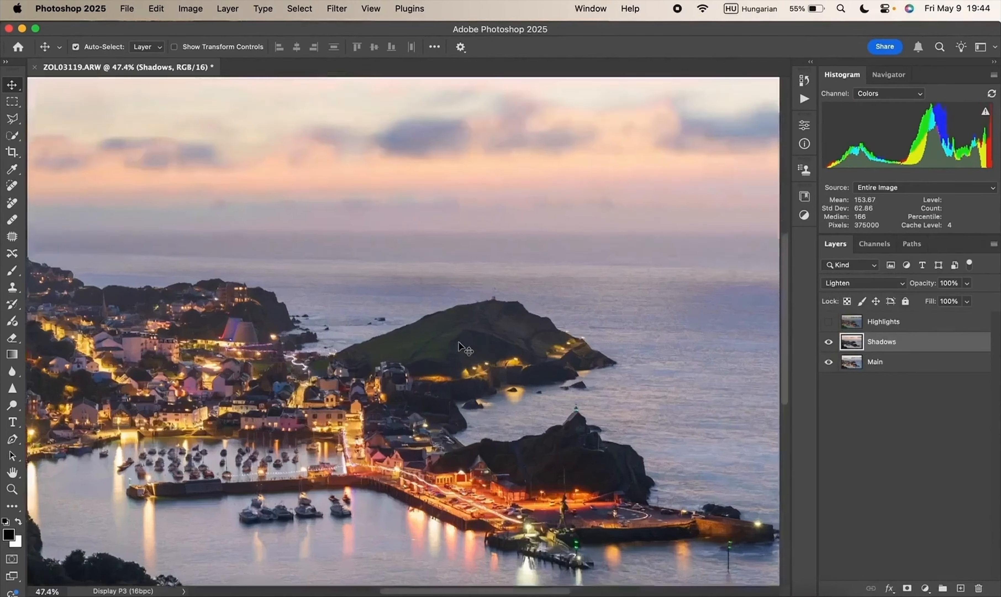
scroll(459, 343, up, 3)
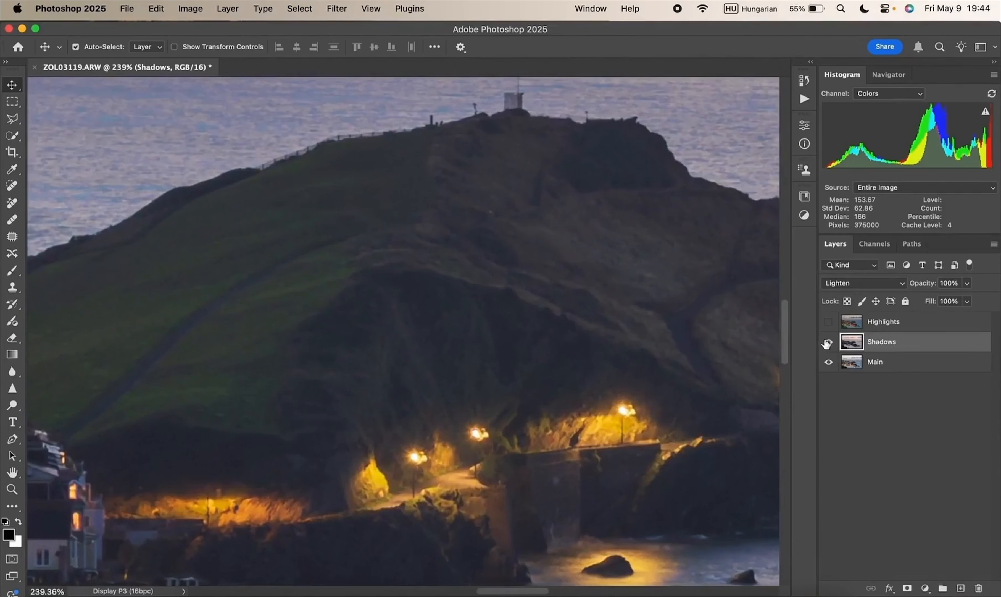
click(828, 342)
click(828, 343)
click(827, 342)
click(828, 342)
scroll(570, 327, right, 5)
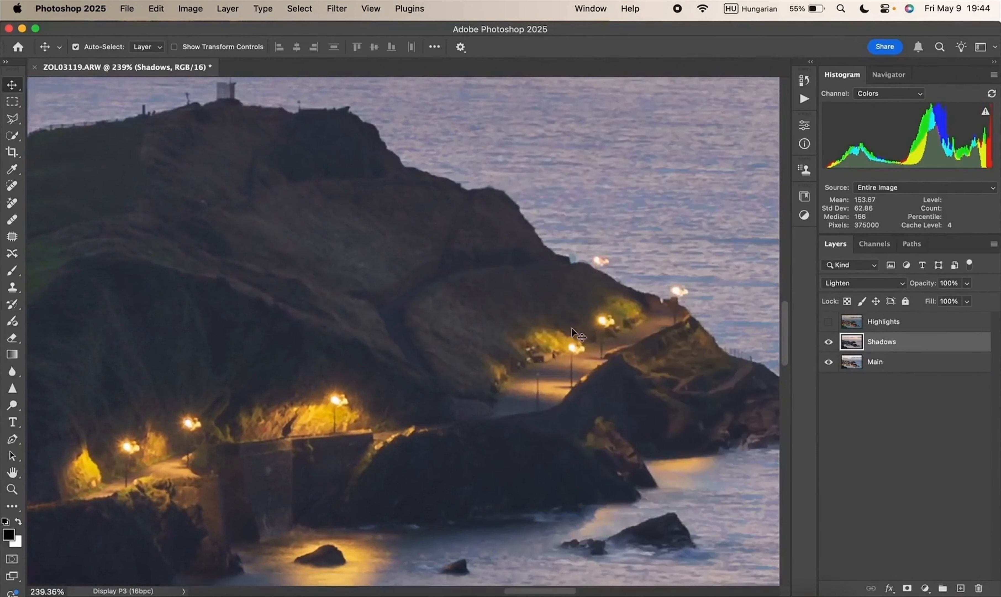
click(827, 343)
click(829, 343)
click(828, 343)
click(829, 344)
Step: Add a black layer mask to the Shadows layer and set the Brush to 0% hardness and 100% opacity
alt+click(907, 588)
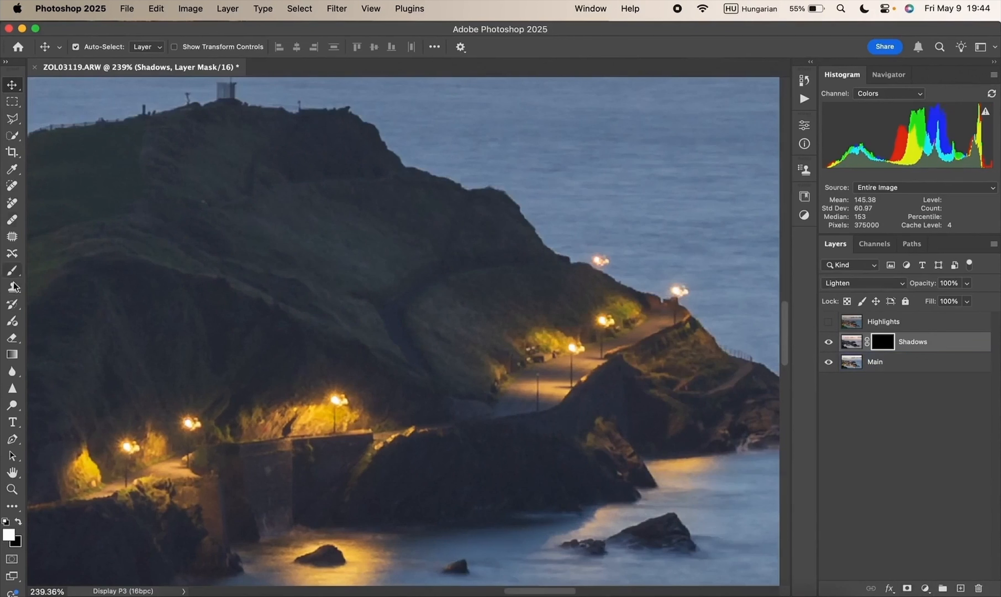
click(12, 272)
right_click(386, 270)
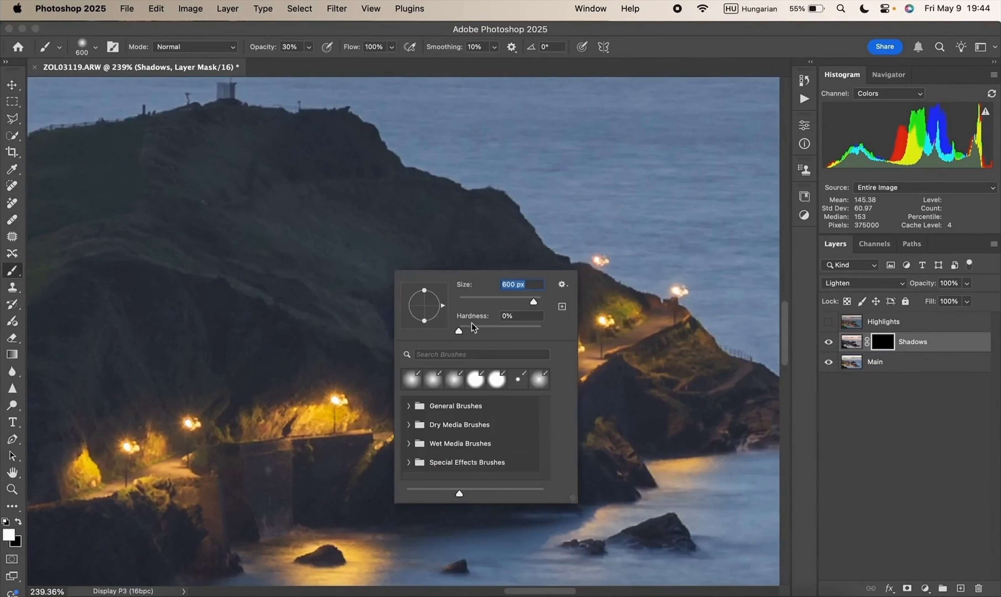
drag(459, 330, 441, 333)
drag(260, 51, 312, 56)
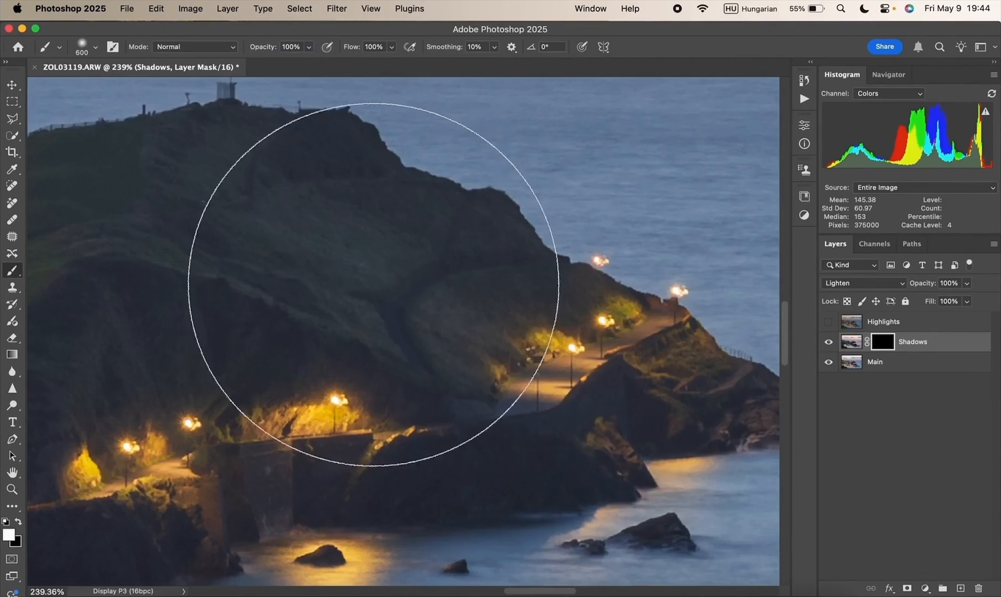
Step: Paint white on the Shadows mask across the headland with a 175 px brush
key(bracketleft)
key(bracketleft)
key(bracketleft)
key(bracketleft)
key(bracketleft)
key(bracketleft)
key(bracketleft)
key(bracketleft)
key(bracketleft)
key(bracketleft)
key(bracketleft)
key(bracketleft)
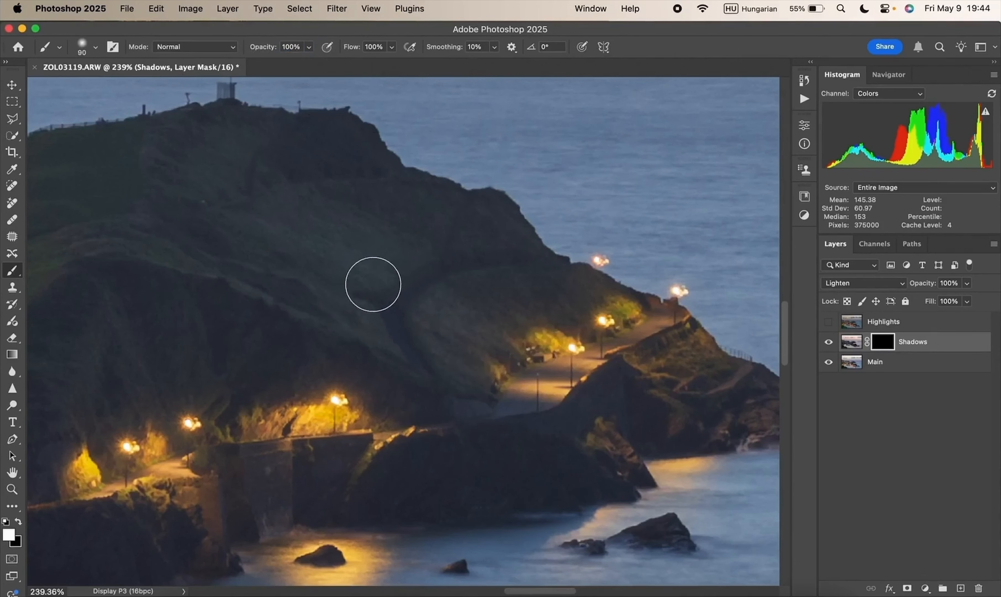
key(super+1)
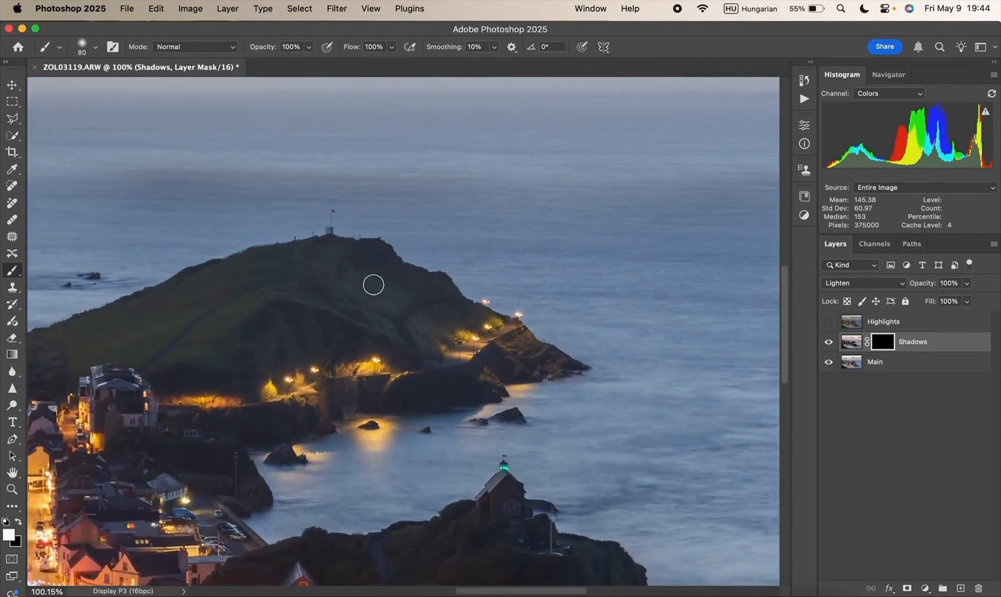
key(bracketright)
key(bracketright)
key(bracketright)
key(bracketright)
key(bracketright)
scroll(372, 284, left, 5)
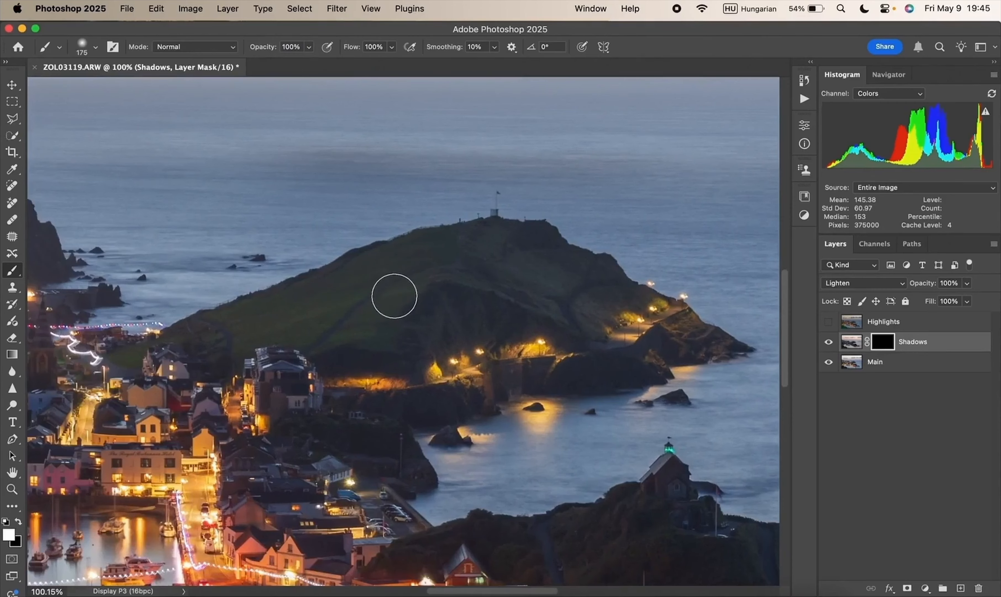
mouse_move(398, 302)
mouse_down()
mouse_move(494, 267)
mouse_move(576, 283)
mouse_move(541, 291)
mouse_move(570, 308)
mouse_move(592, 281)
mouse_move(615, 307)
mouse_move(660, 309)
mouse_up()
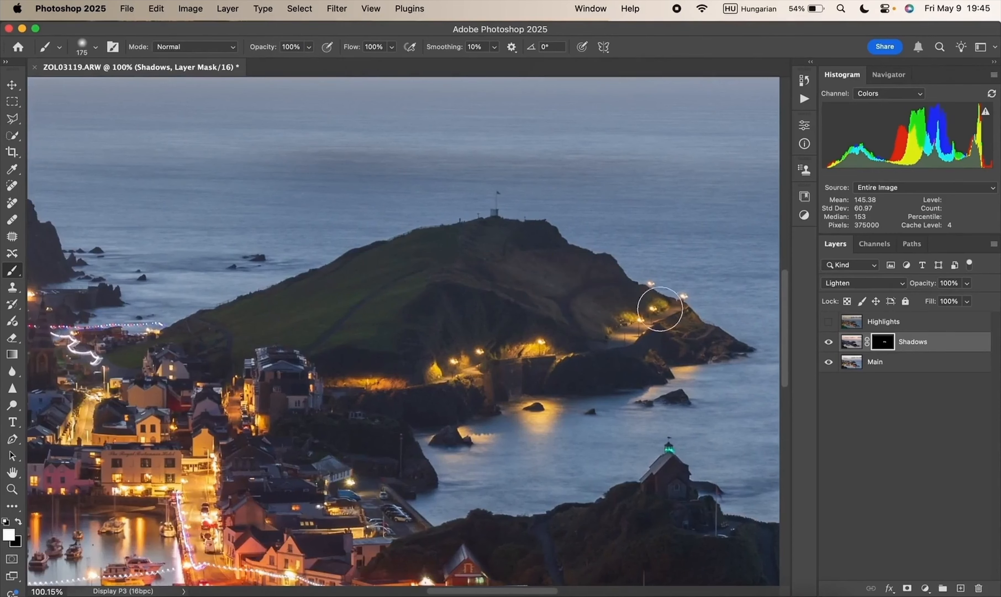
Step: Check the painted headland by toggling the Shadows layer's visibility, leaving it visible
click(831, 344)
click(831, 343)
click(831, 343)
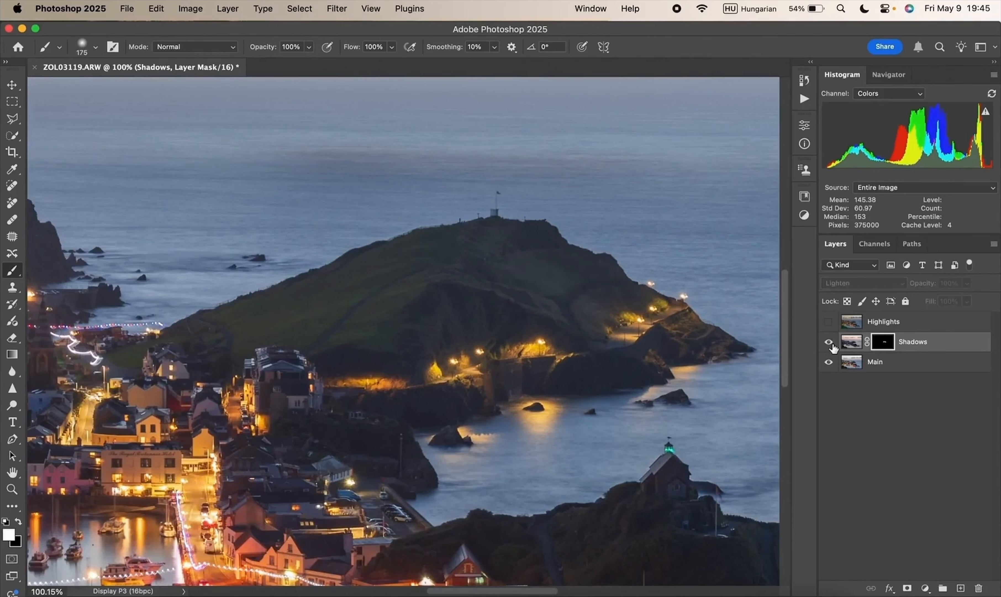
click(831, 345)
click(828, 341)
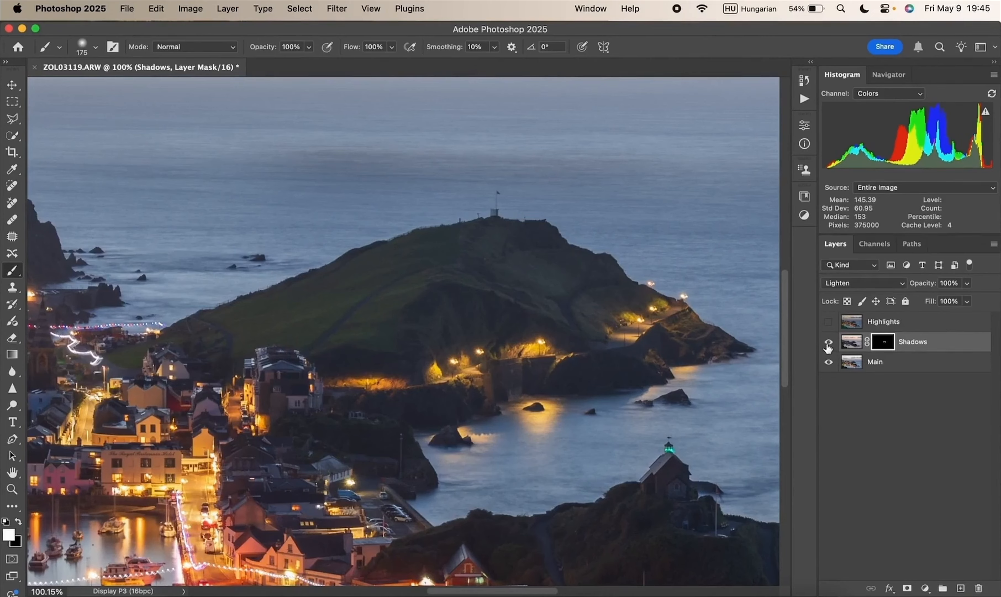
Step: Try a white mask stroke from the headland's edge over the sea and undo it
drag(560, 257, 722, 149)
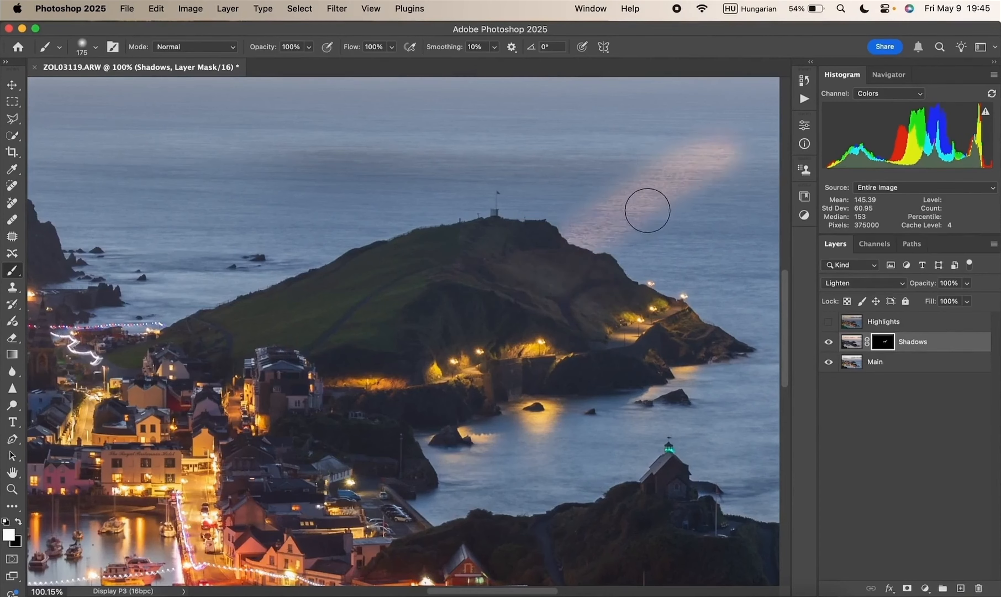
key(super+z)
Step: Select the headland with the Quick Selection tool, working on the Shadows layer's image instead of its mask
click(851, 341)
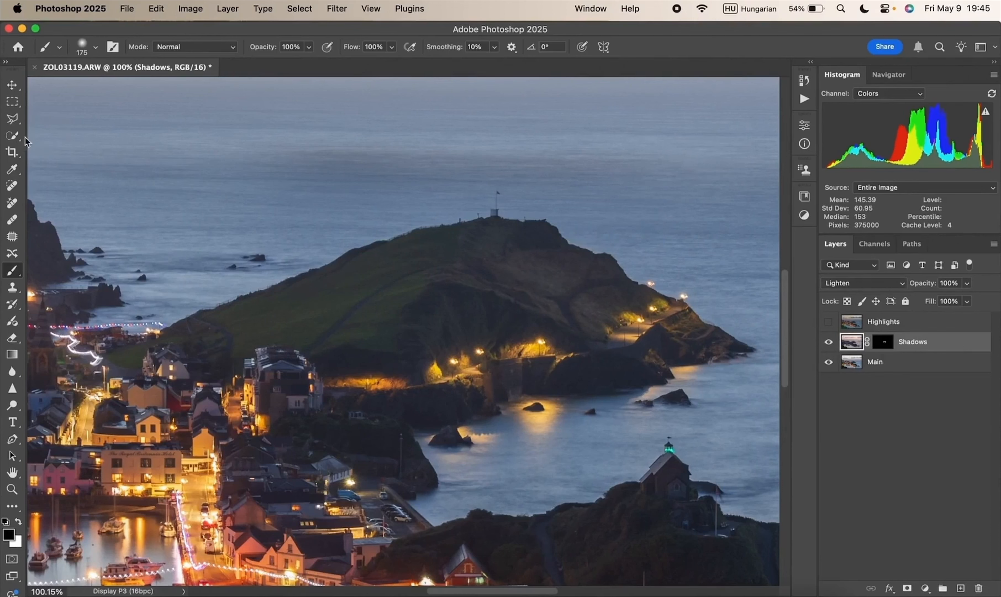
click(15, 139)
right_click(14, 139)
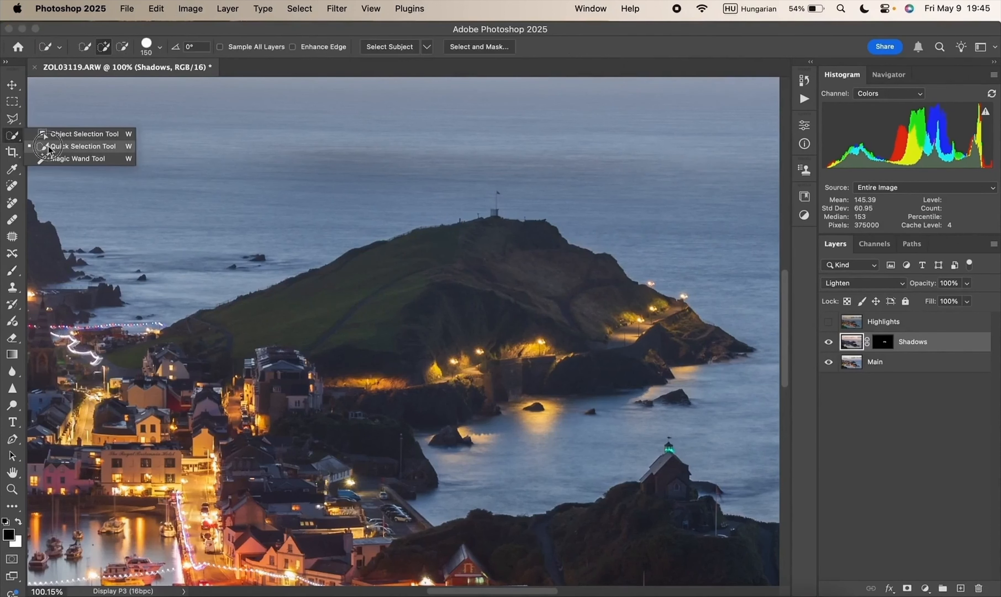
click(62, 149)
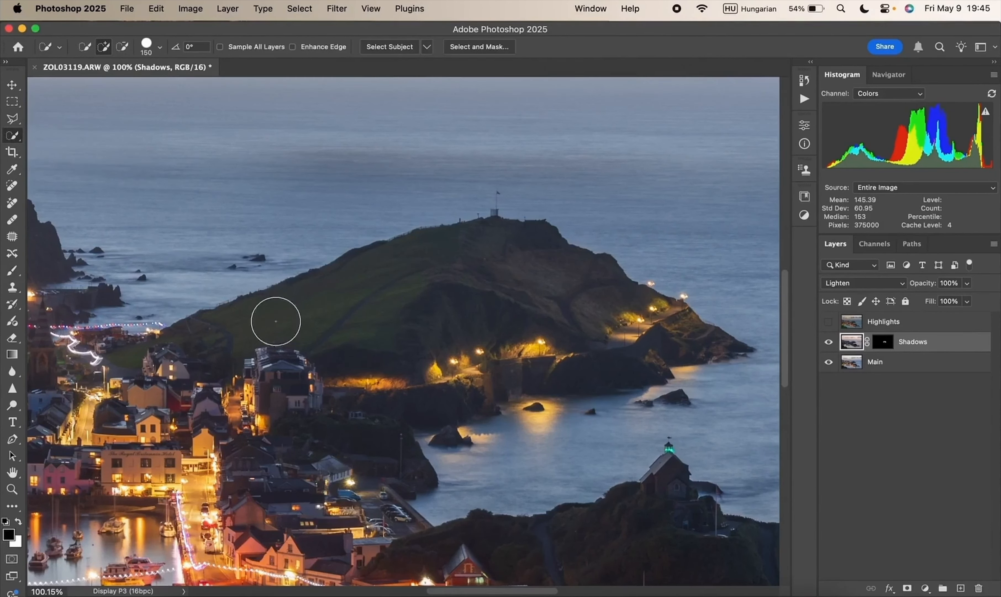
drag(275, 320, 360, 313)
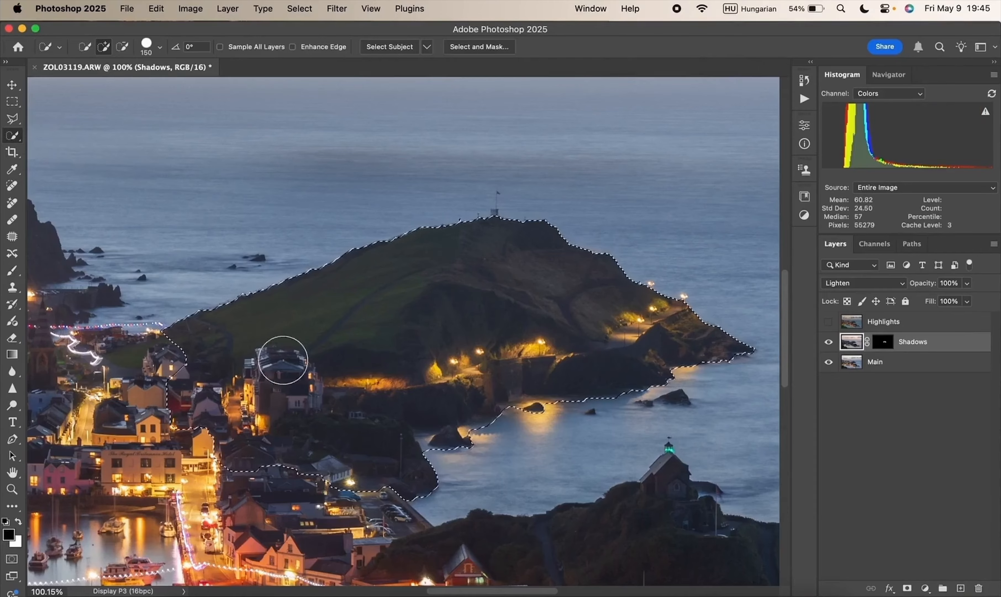
Step: Add the dark hill with the chapel behind the quay car park to the selection
scroll(335, 353, down, 5)
scroll(335, 353, right, 3)
scroll(335, 359, right, 1)
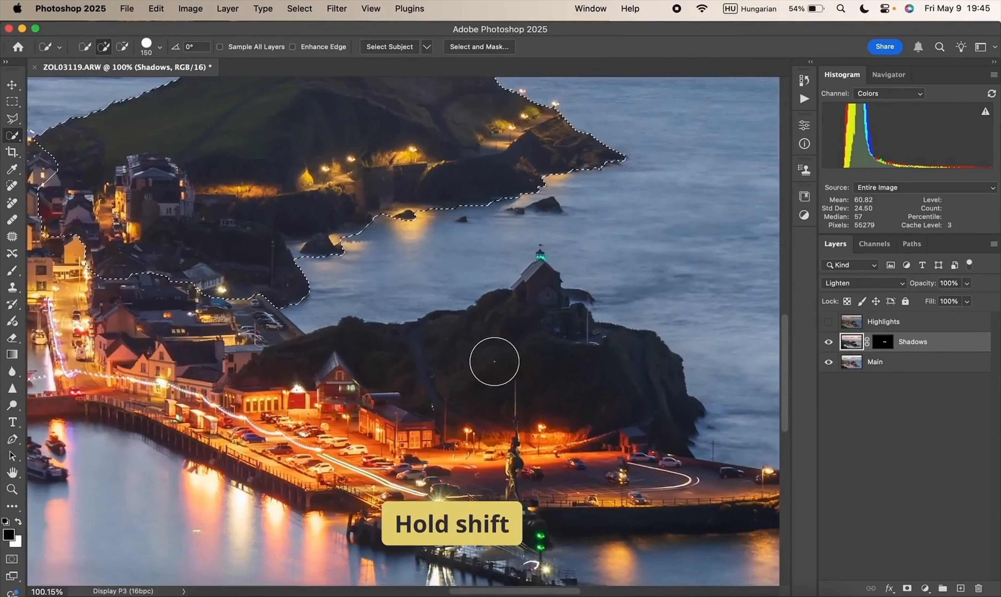
mouse_move(491, 376)
mouse_down()
mouse_move(543, 373)
mouse_move(578, 353)
mouse_move(597, 278)
mouse_up()
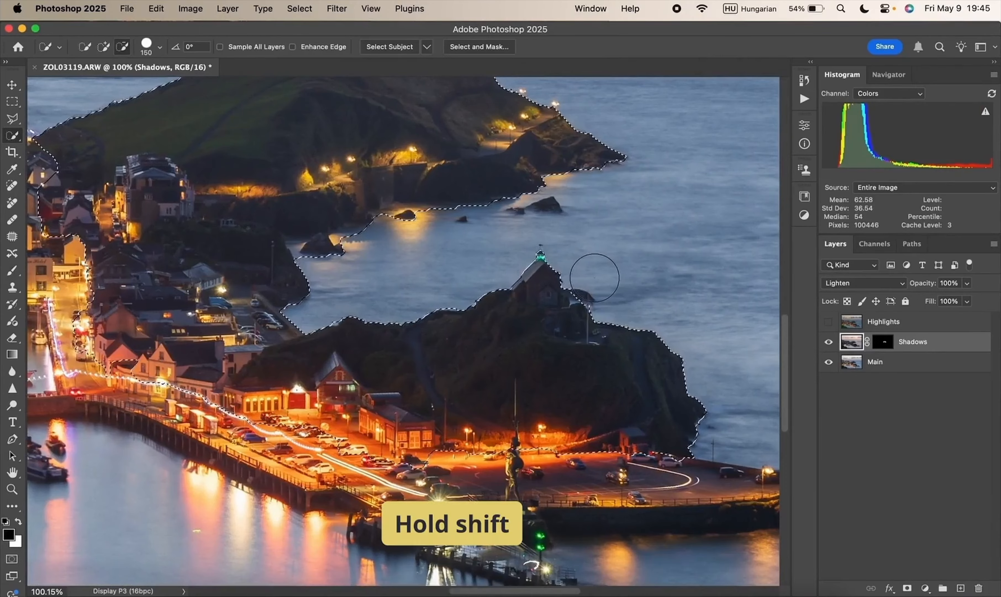
Step: Subtract the spilled sea areas beside the chapel and around the small rocks below the headland from the selection
alt+click(595, 277)
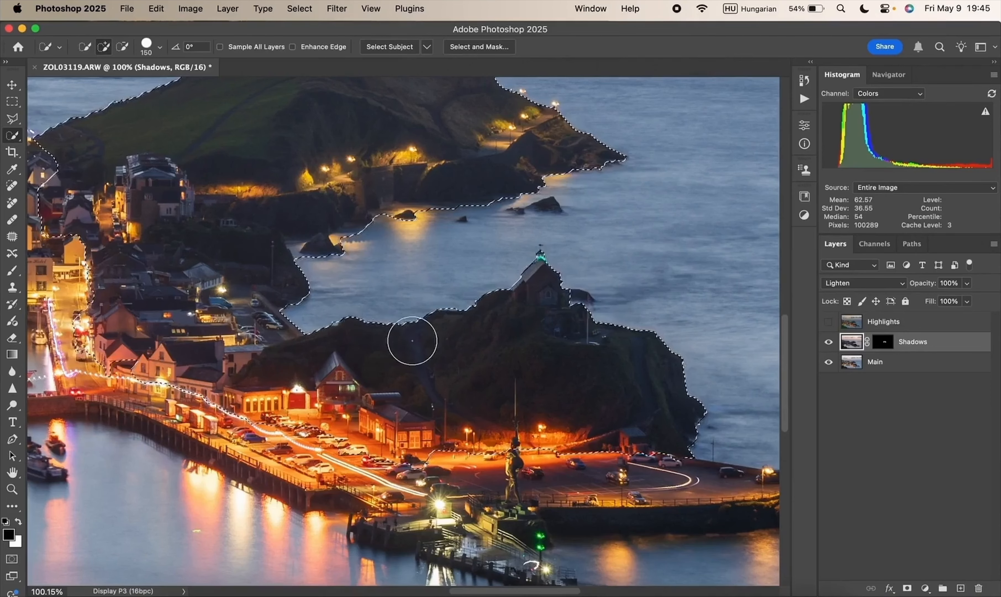
scroll(410, 340, up, 3)
scroll(410, 340, left, 4)
scroll(412, 341, right, 3)
scroll(412, 341, up, 1)
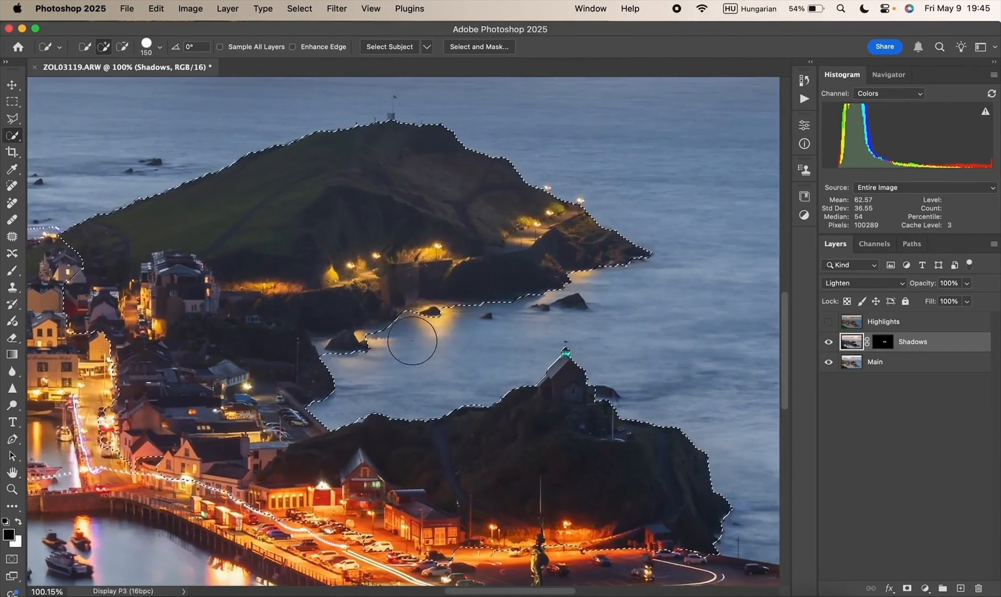
key(alt)
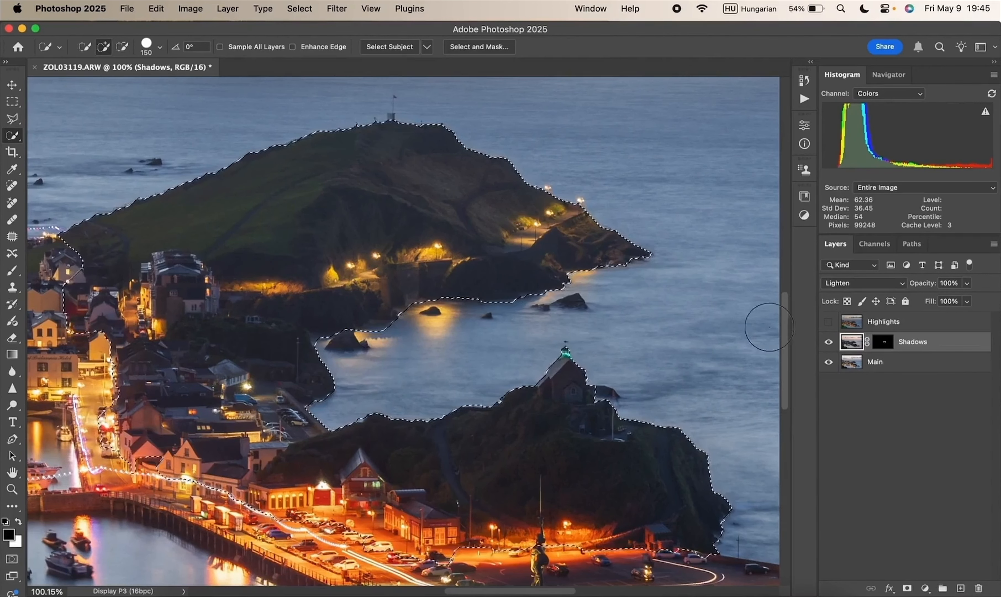
Step: Paint white on the Shadows mask inside the selection over the headland and chapel hill with the 175 px brush, and deselect
click(883, 342)
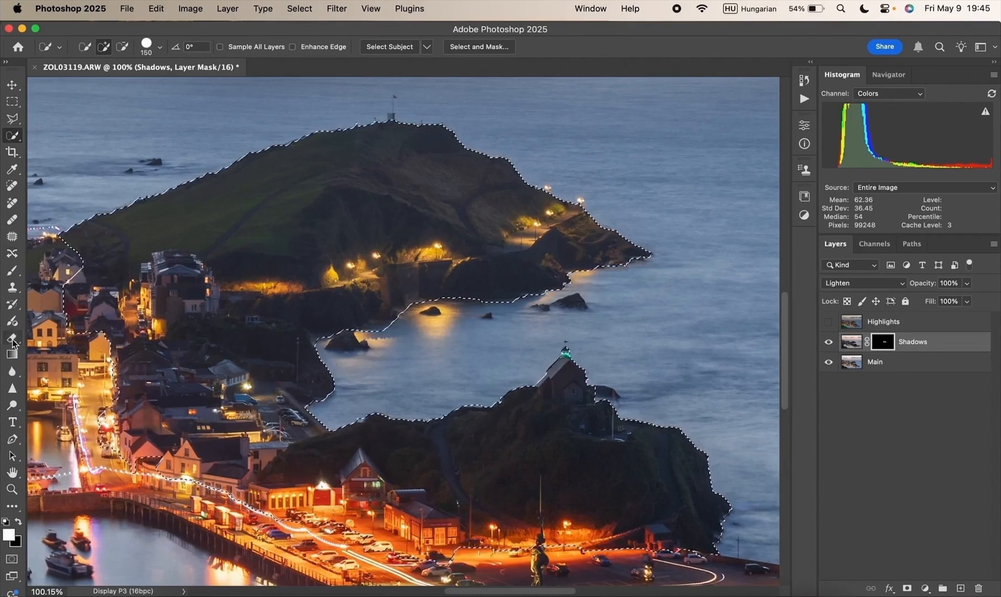
click(15, 270)
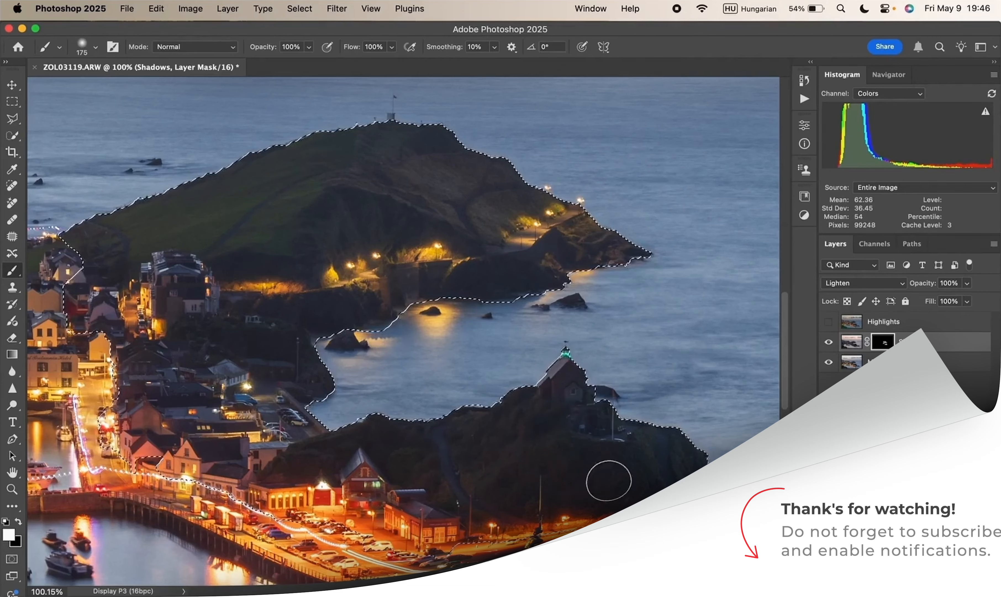
scroll(601, 482, right, 3)
scroll(601, 482, down, 1)
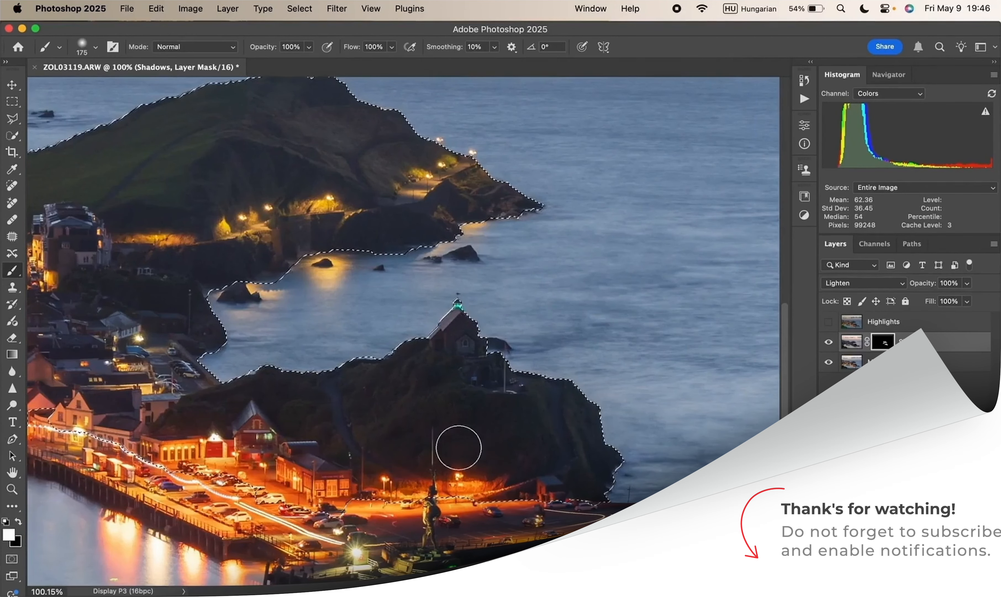
scroll(313, 406, left, 5)
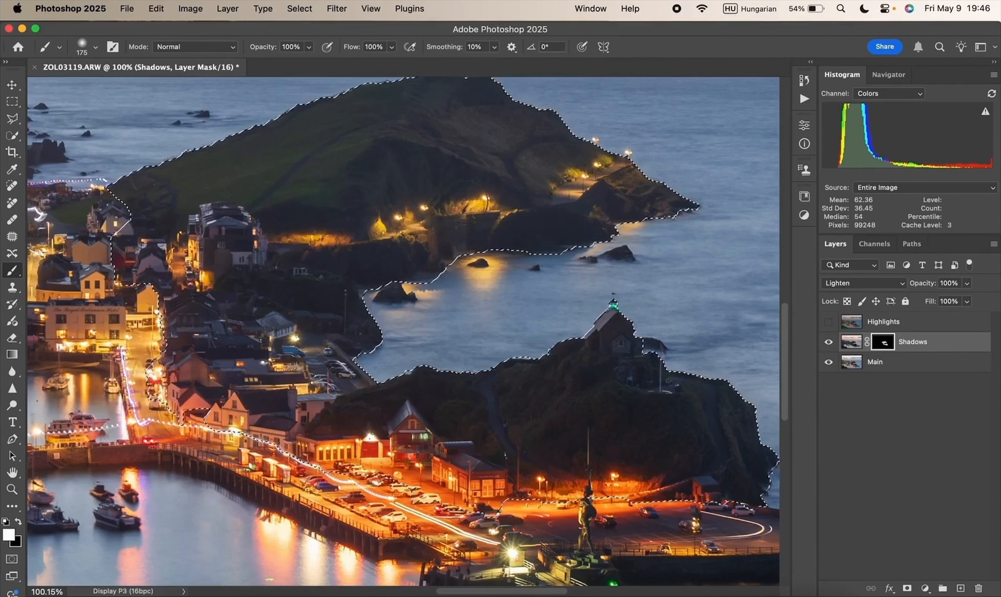
scroll(528, 201, left, 10)
scroll(529, 201, up, 3)
scroll(465, 201, right, 10)
scroll(466, 201, down, 2)
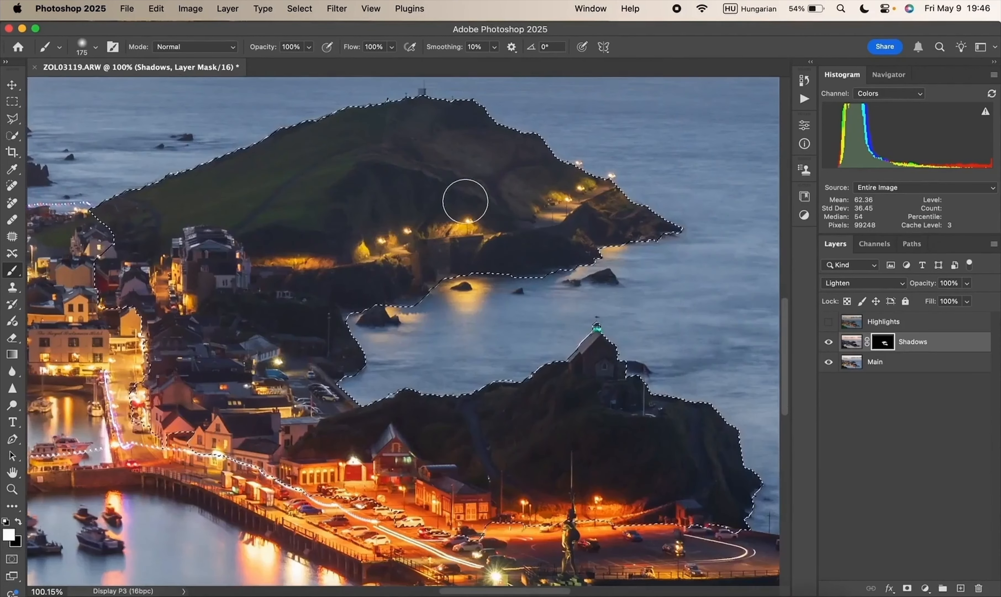
key(super+d)
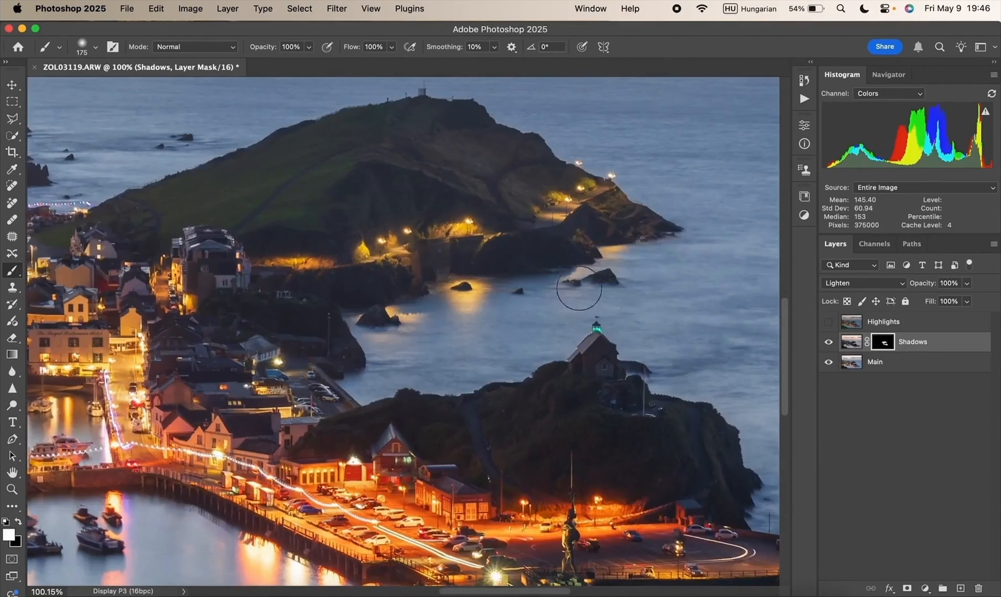
Step: Check the mask edges along the headland's shoreline and nearby rocks by toggling the Shadows layer, leaving it visible
scroll(513, 339, up, 5)
scroll(512, 339, up, 2)
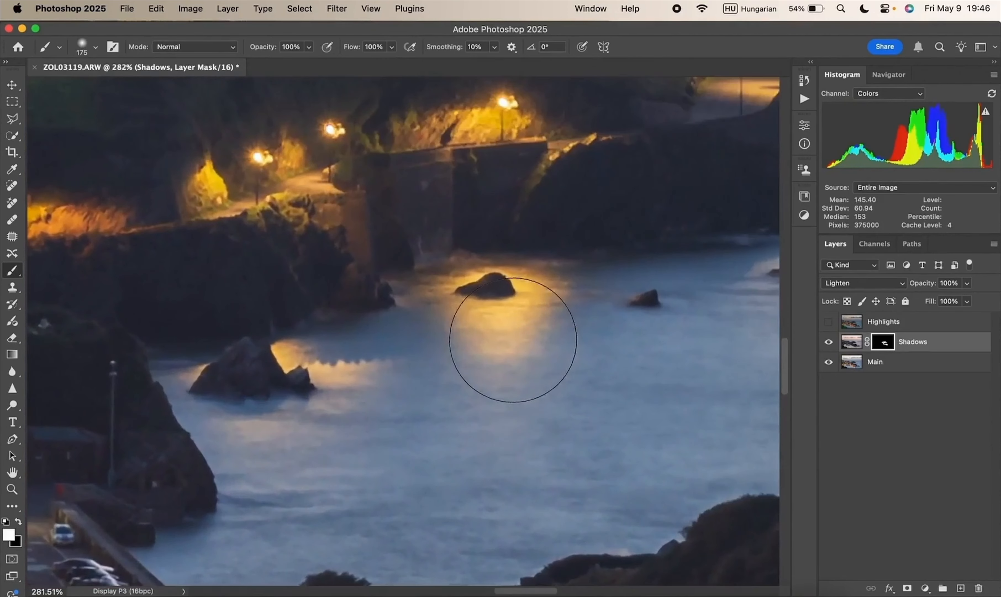
click(829, 341)
click(828, 342)
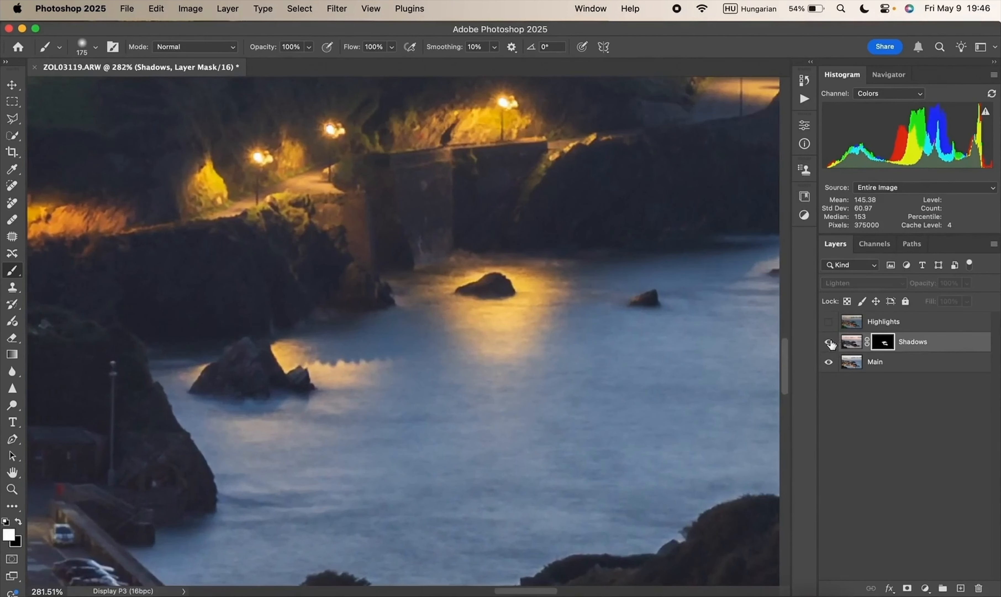
click(829, 342)
click(829, 342)
scroll(646, 313, right, 7)
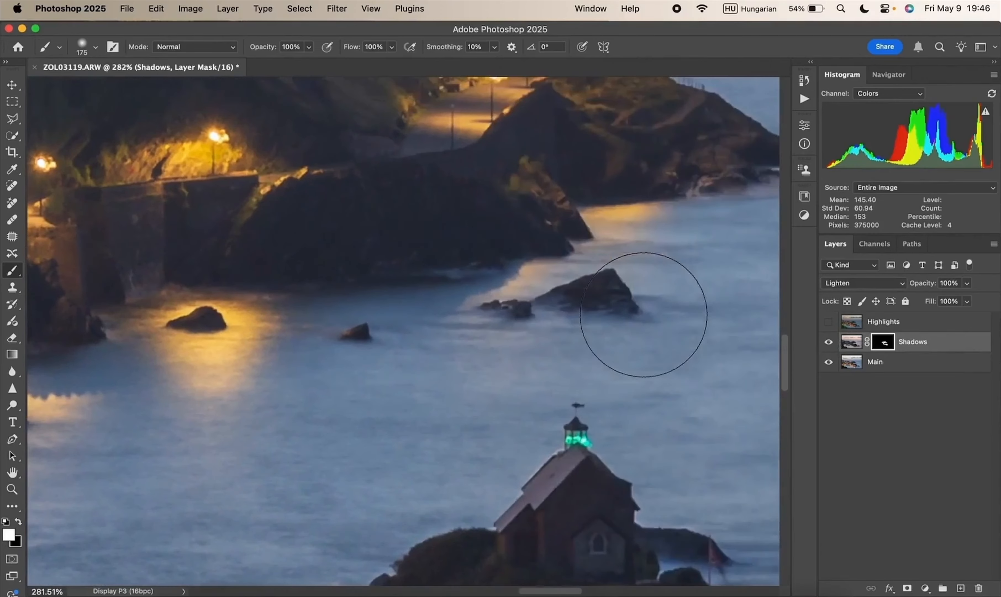
Step: Compare the headland shoreline and offshore rocks with the Shadows layer hidden and shown, leaving the layer visible
click(828, 342)
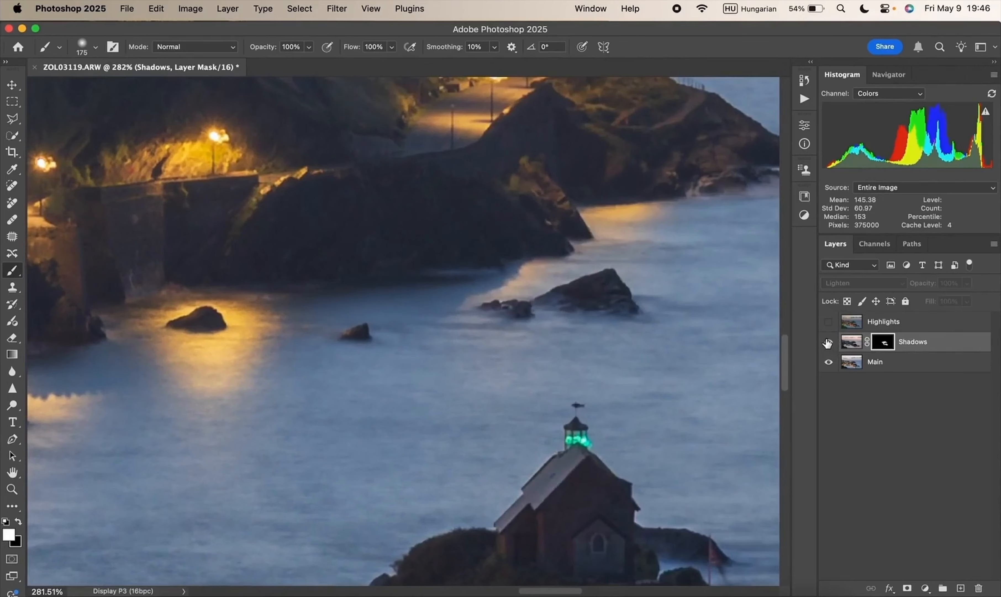
click(829, 342)
click(828, 341)
click(828, 342)
click(829, 341)
click(829, 342)
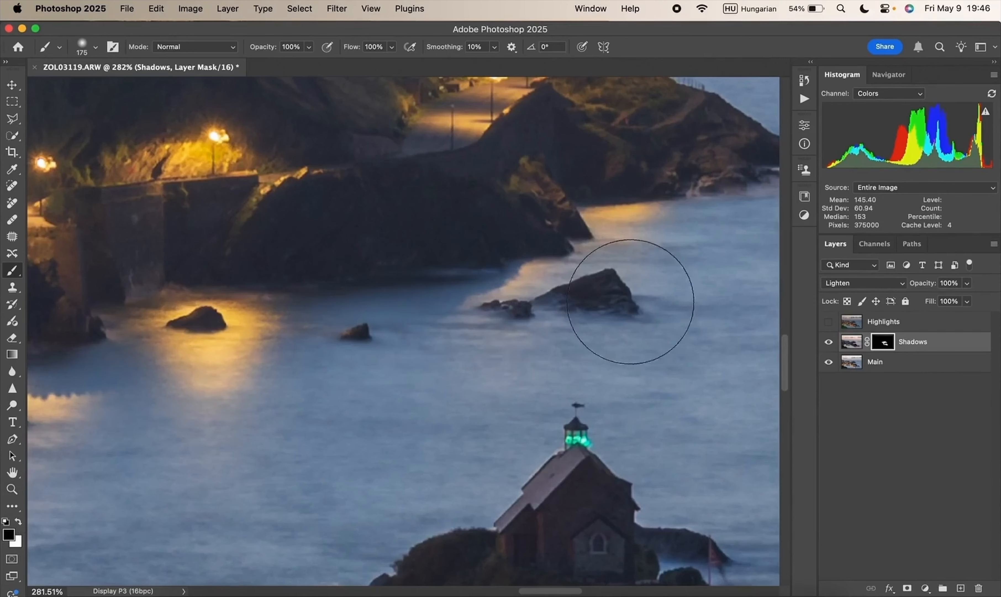
Step: Inspect the masked edges from the headland tip round to the chapel hill, comparing them with the Shadows layer hidden and shown
scroll(646, 260, right, 10)
scroll(609, 256, up, 2)
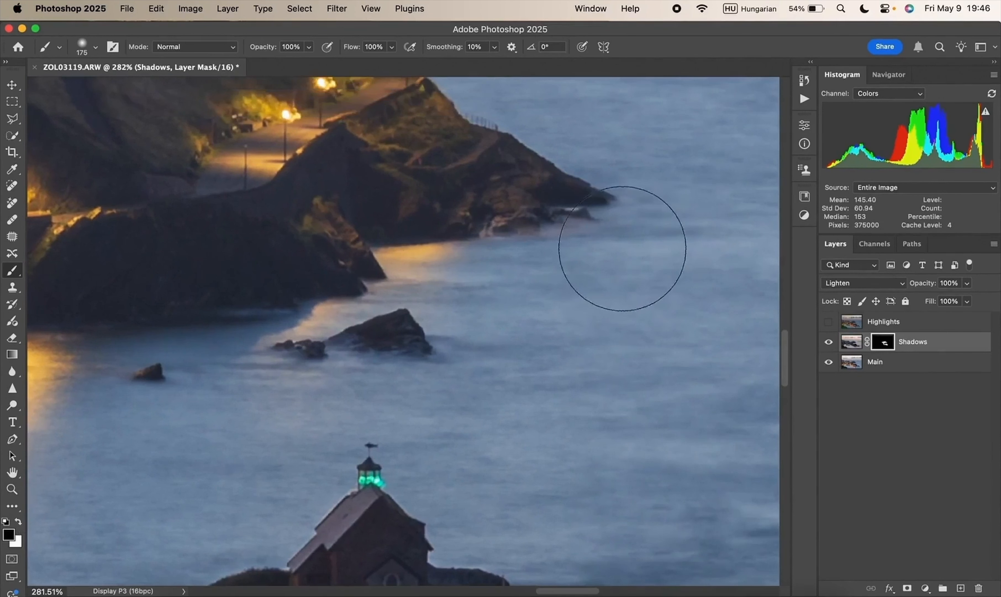
scroll(622, 248, left, 20)
scroll(622, 248, down, 10)
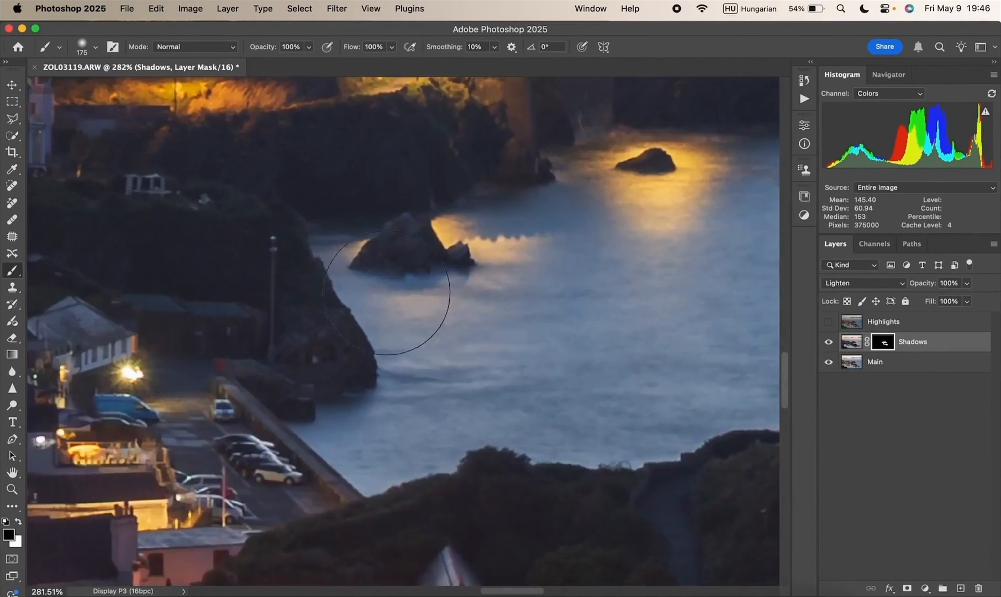
scroll(463, 311, down, 8)
scroll(516, 301, right, 20)
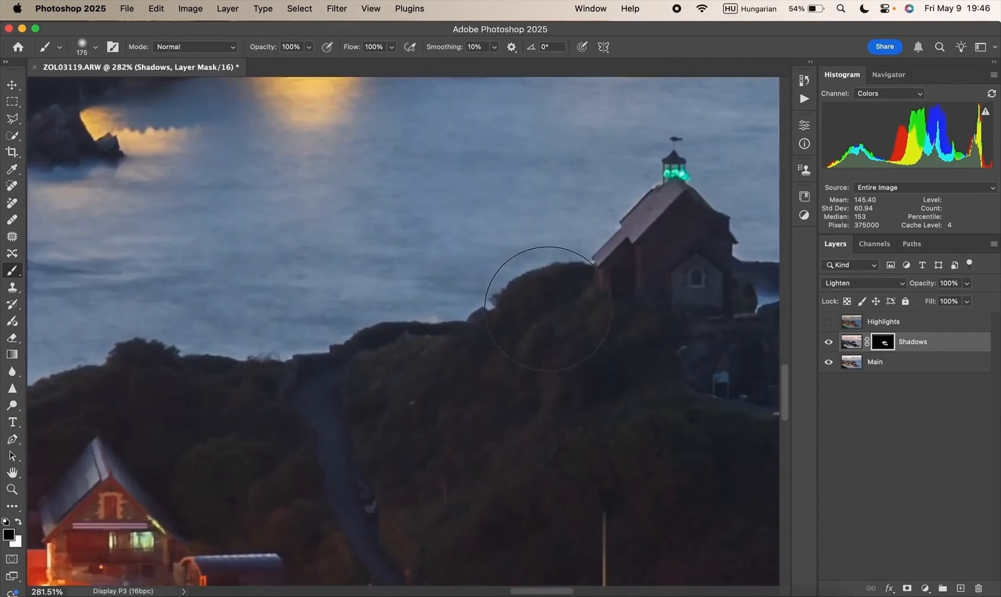
scroll(540, 297, right, 8)
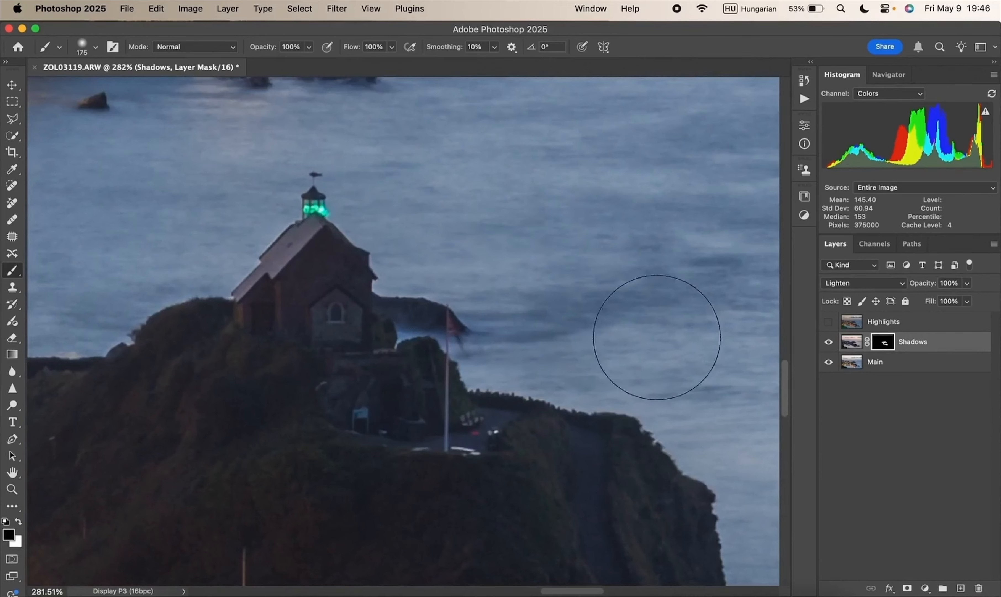
click(829, 343)
click(829, 342)
click(828, 342)
click(829, 342)
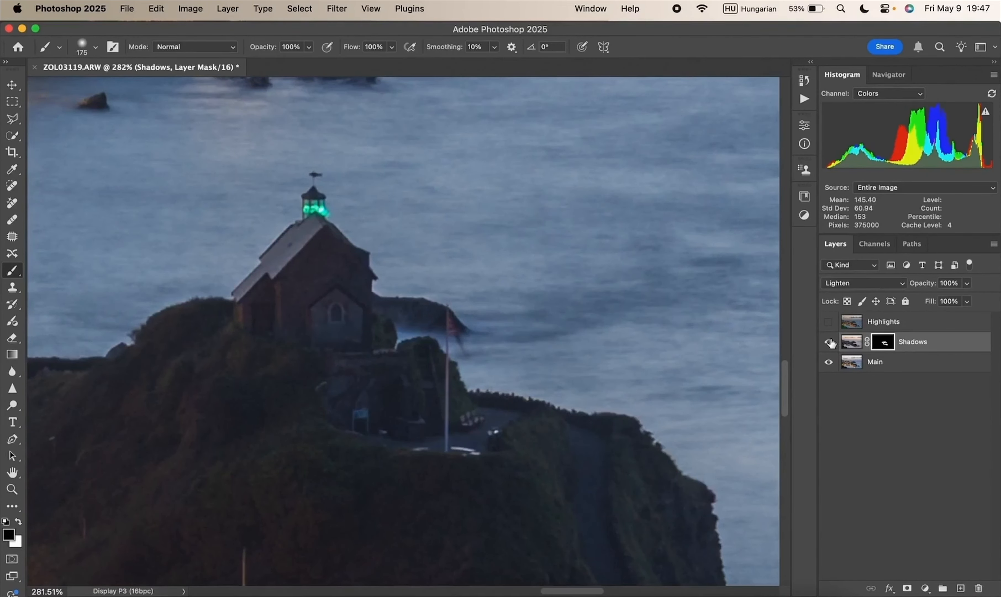
Step: Check the Shadows blend on the cliffs and the large green hill with the layer off and on, finishing with the whole image in view
scroll(558, 382, down, 5)
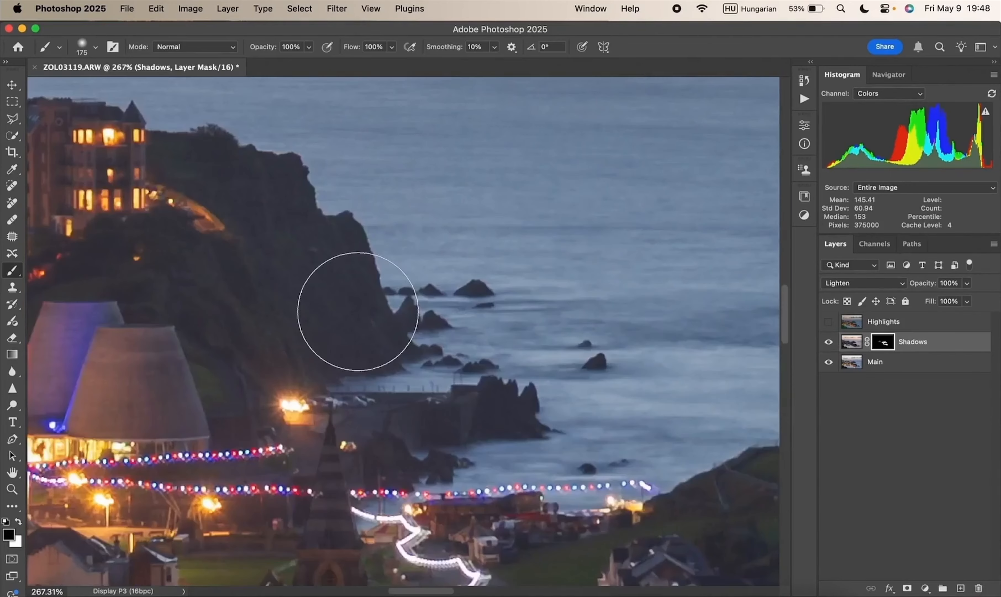
scroll(357, 311, right, 10)
scroll(357, 312, down, 3)
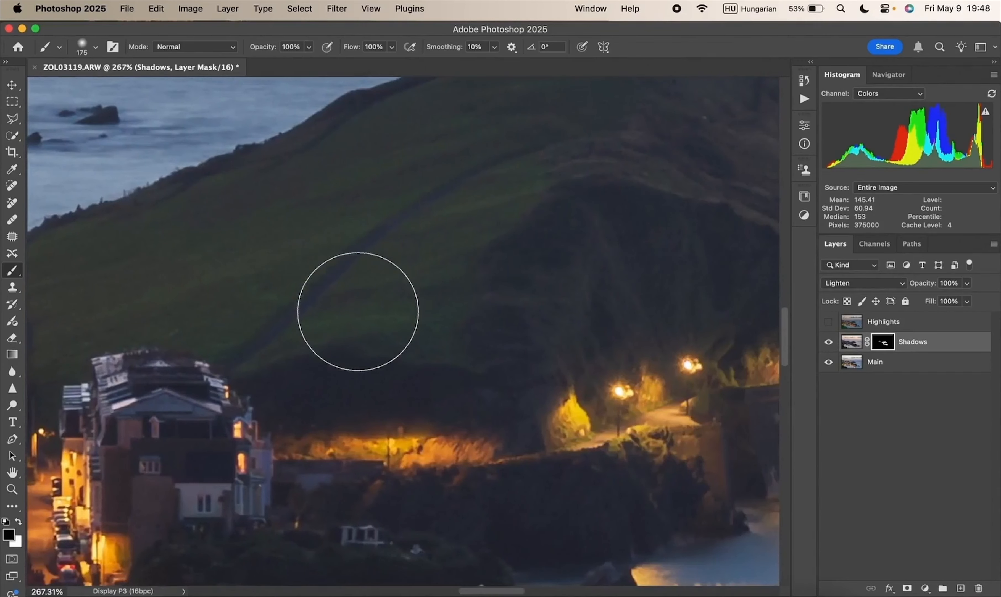
scroll(357, 311, down, 3)
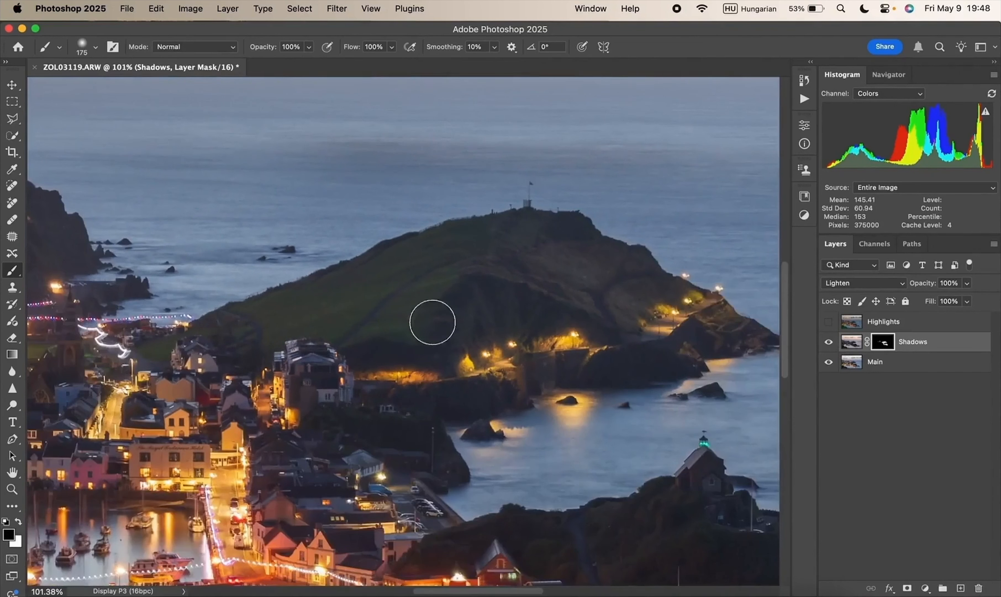
scroll(447, 330, down, 2)
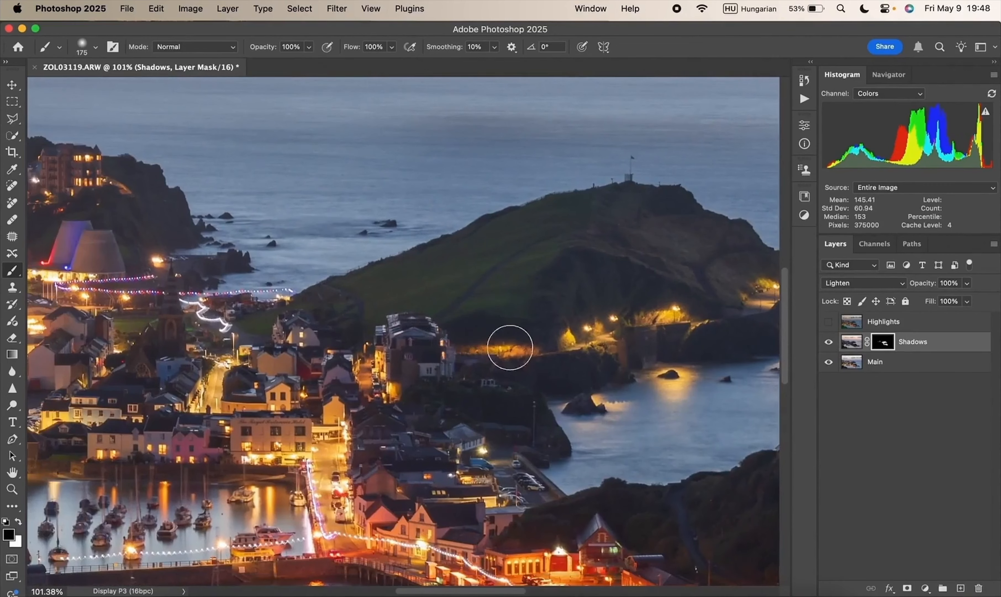
scroll(690, 358, left, 2)
click(828, 342)
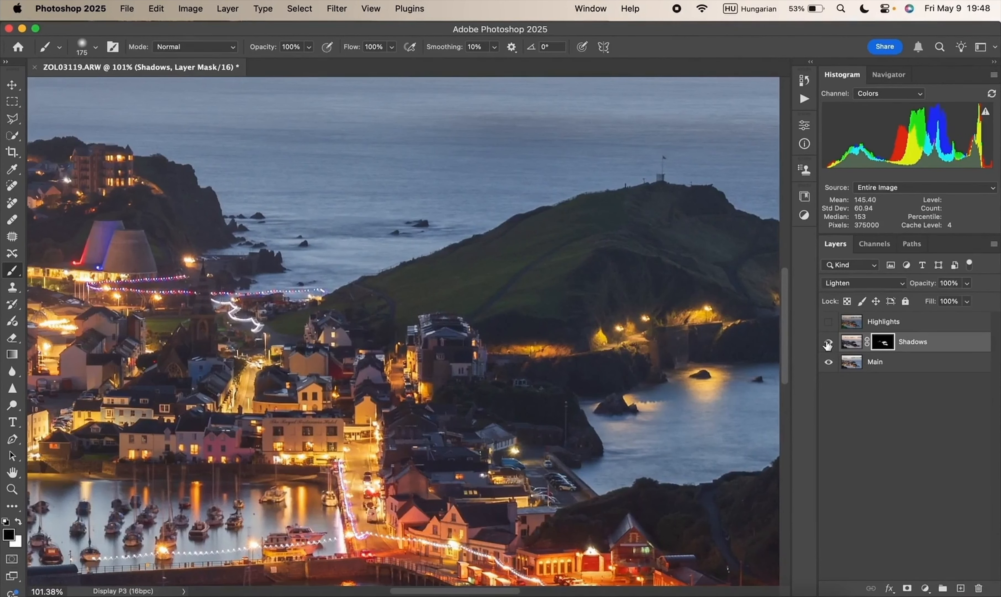
click(828, 344)
key(super+0)
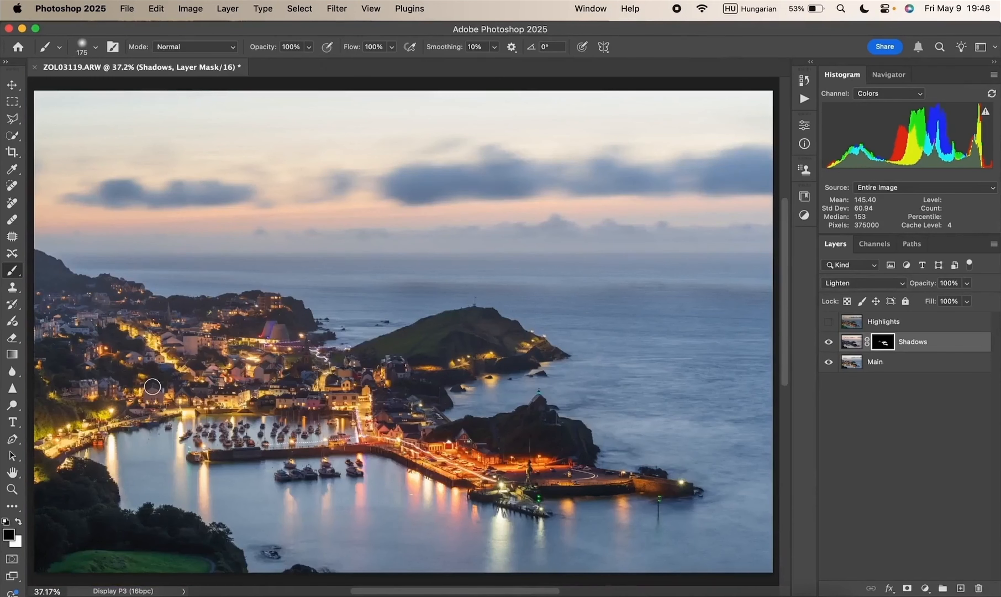
Step: Select the Highlights layer and turn it on, comparing the image with and without it
click(924, 325)
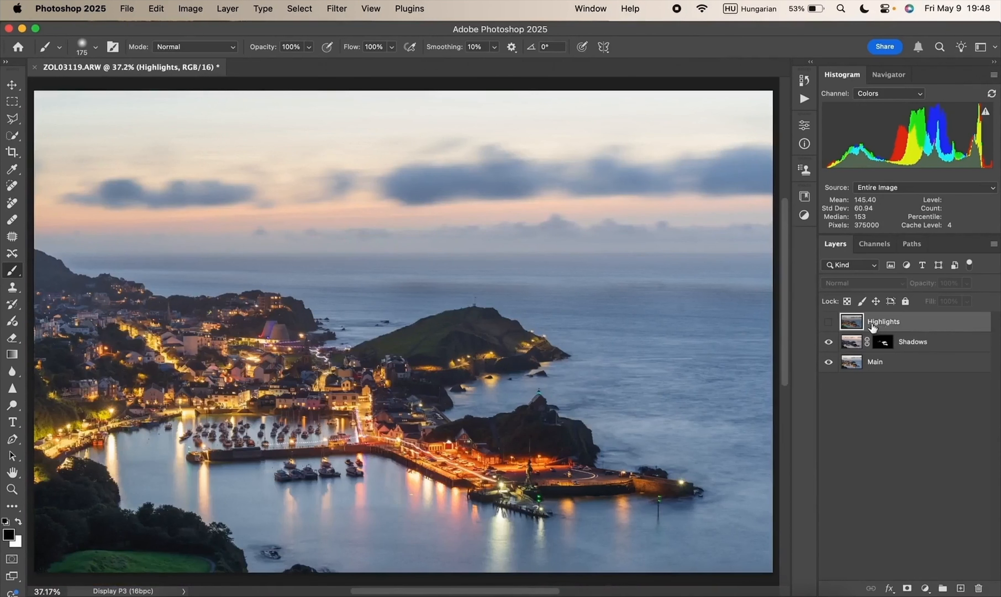
click(828, 321)
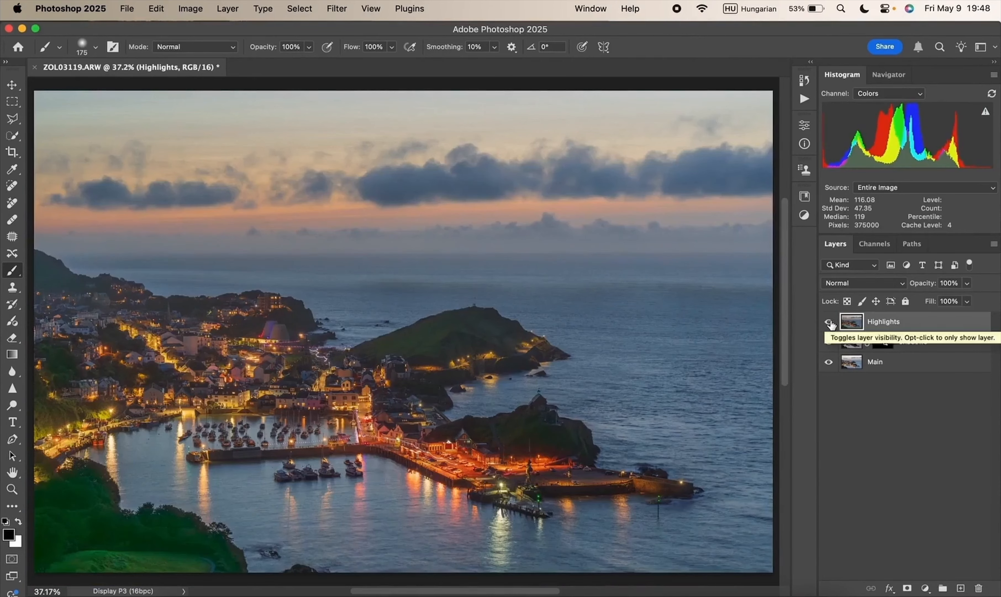
click(828, 321)
click(828, 322)
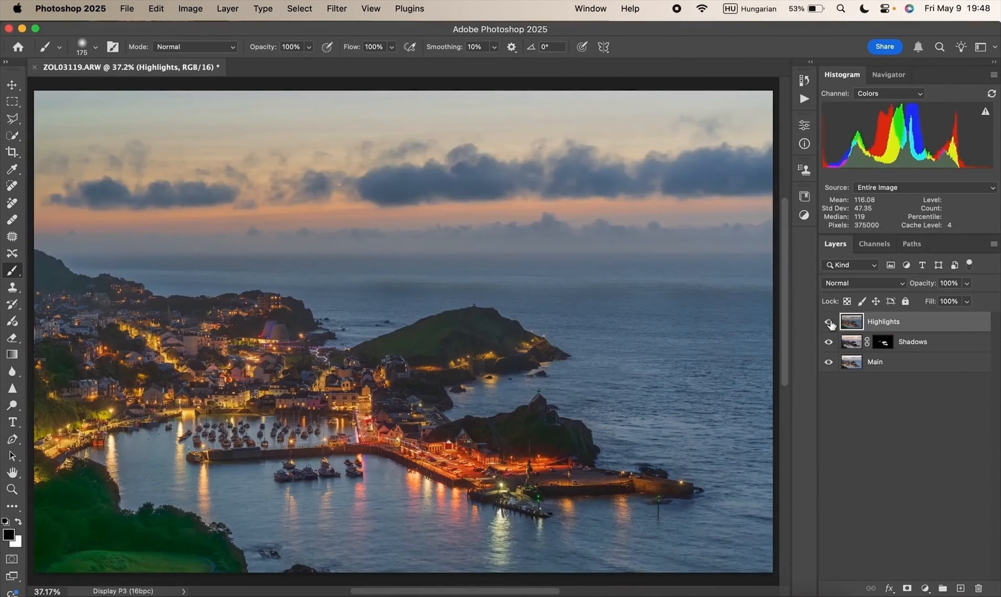
Step: In the Highlights layer's Blend If settings, split the Current Layer black slider to 0 / 255 and apply it
double_click(959, 326)
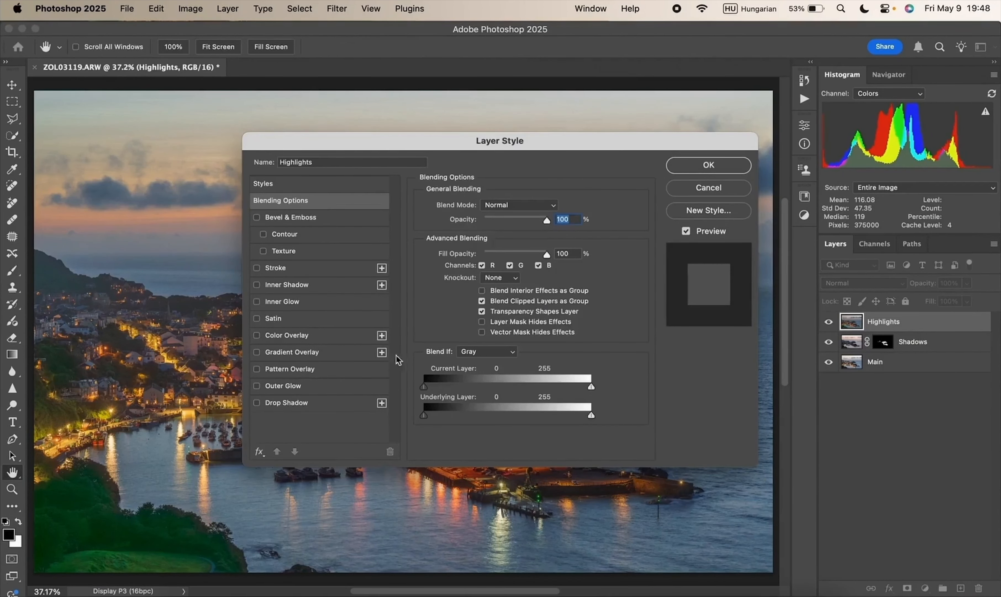
mouse_move(425, 388)
mouse_down()
mouse_move(502, 390)
mouse_move(419, 393)
mouse_up()
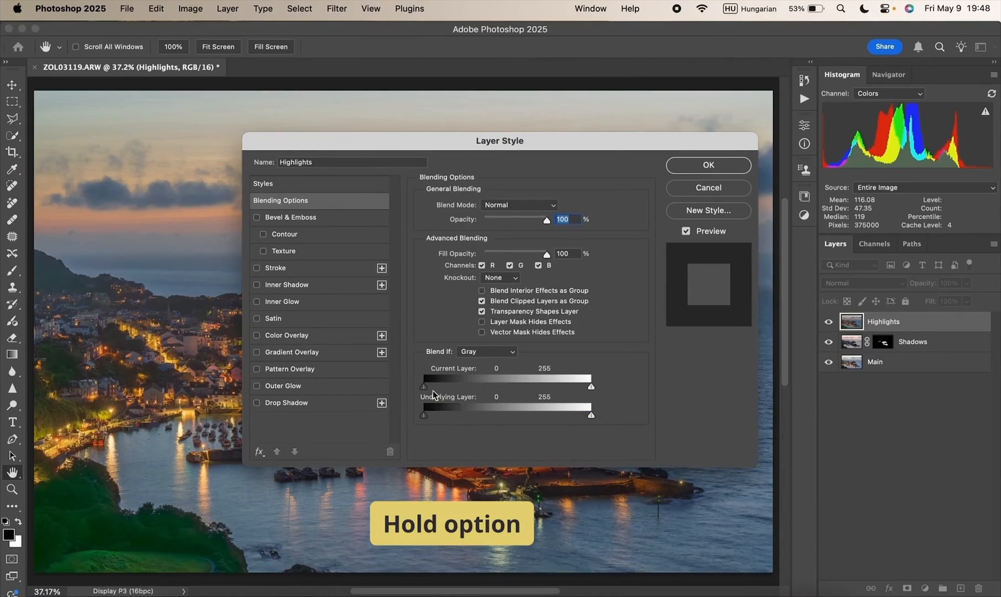
drag(430, 389, 592, 387)
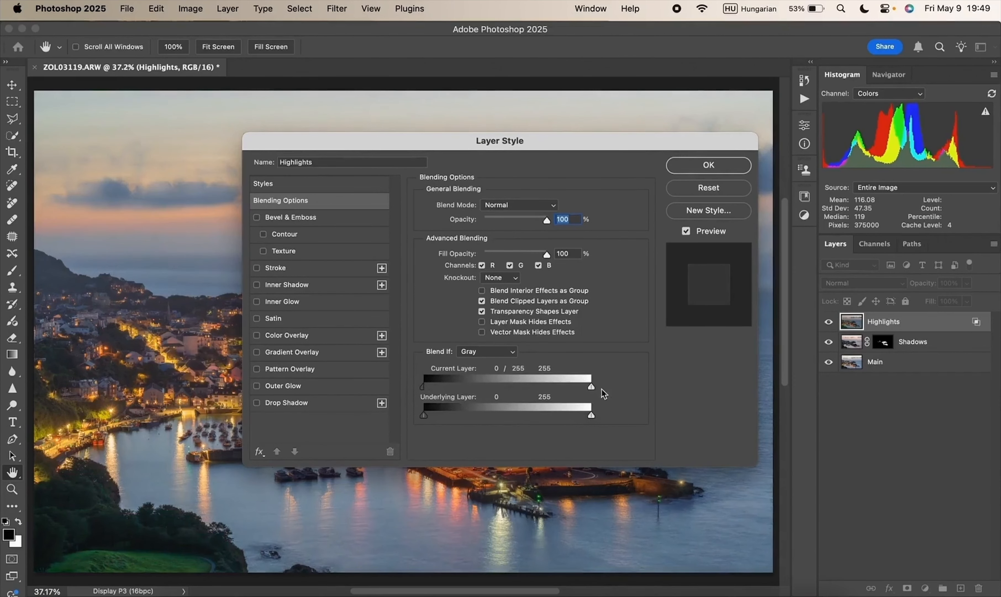
click(709, 165)
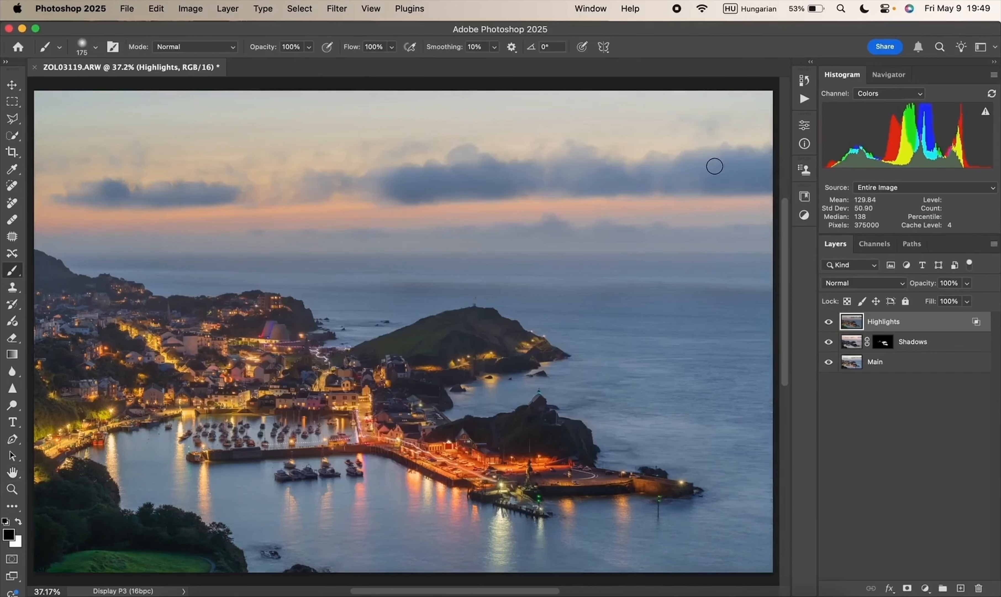
Step: Examine the lit street and buildings around the Royal Britannia Hotel with the Highlights layer on and off
scroll(299, 434, up, 8)
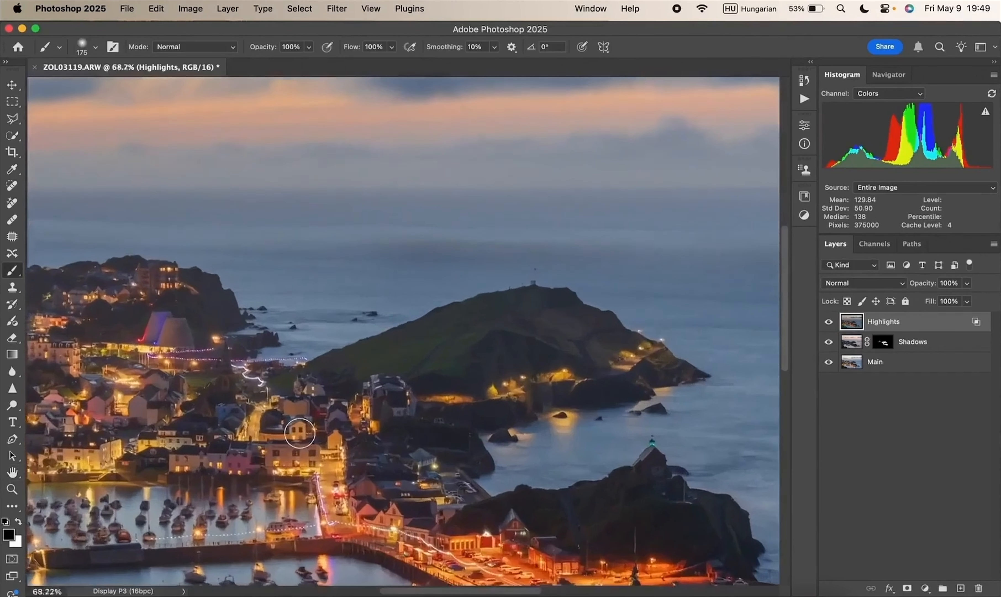
scroll(300, 433, up, 2)
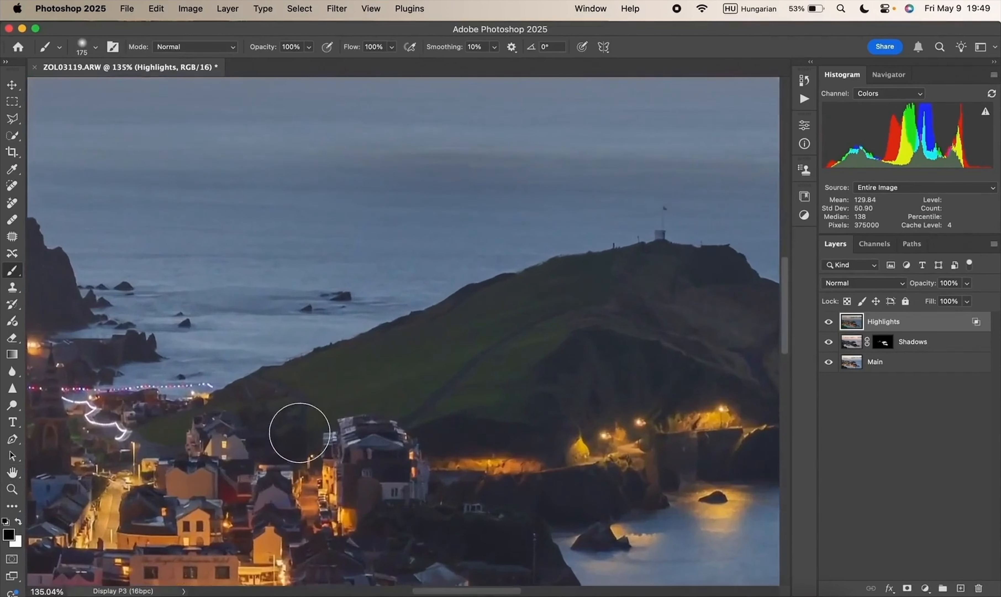
scroll(299, 433, down, 6)
scroll(299, 432, up, 5)
scroll(299, 433, up, 3)
scroll(300, 433, left, 3)
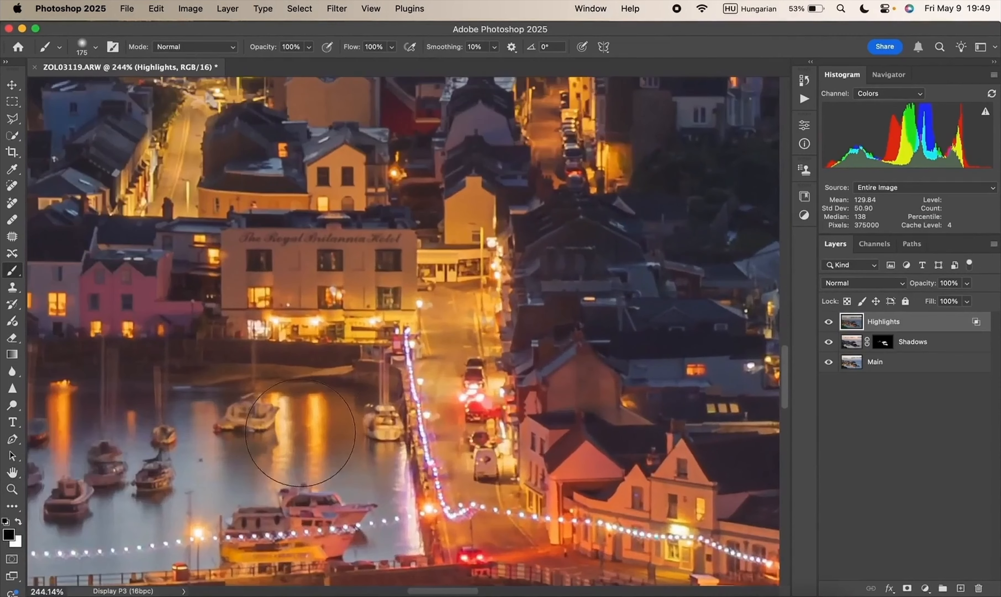
click(829, 322)
click(828, 322)
click(829, 321)
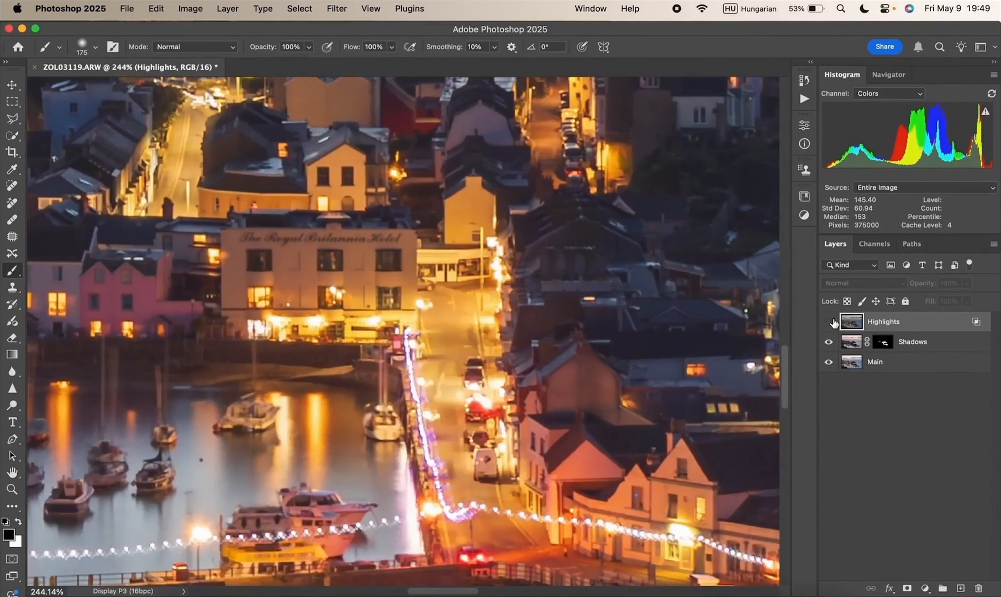
click(829, 322)
Step: Compare the bright slipway and quayside lights beside the moored boats with the Highlights layer on and off
scroll(264, 347, left, 15)
scroll(264, 346, up, 3)
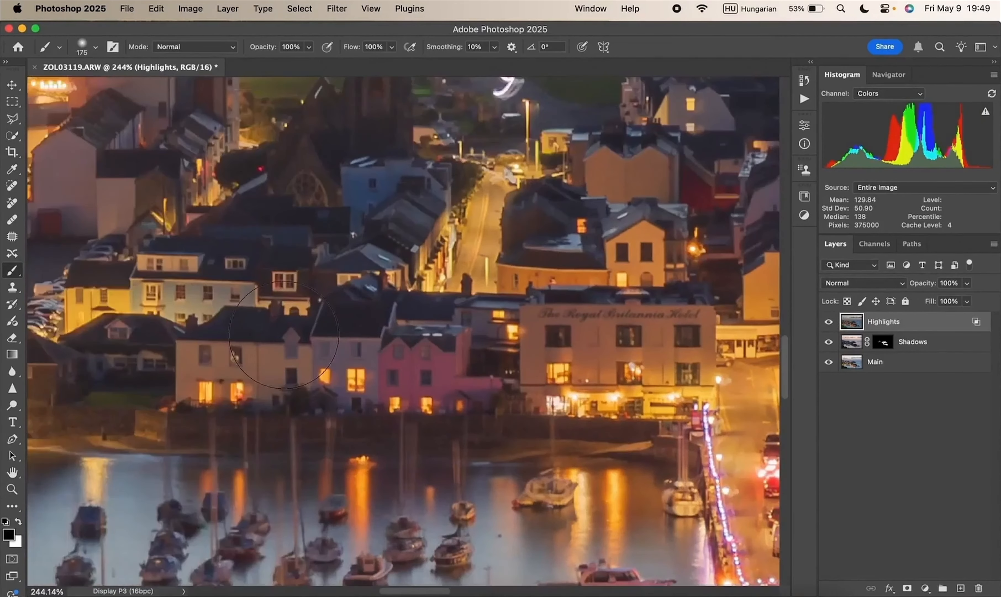
scroll(283, 334, left, 15)
scroll(284, 334, down, 3)
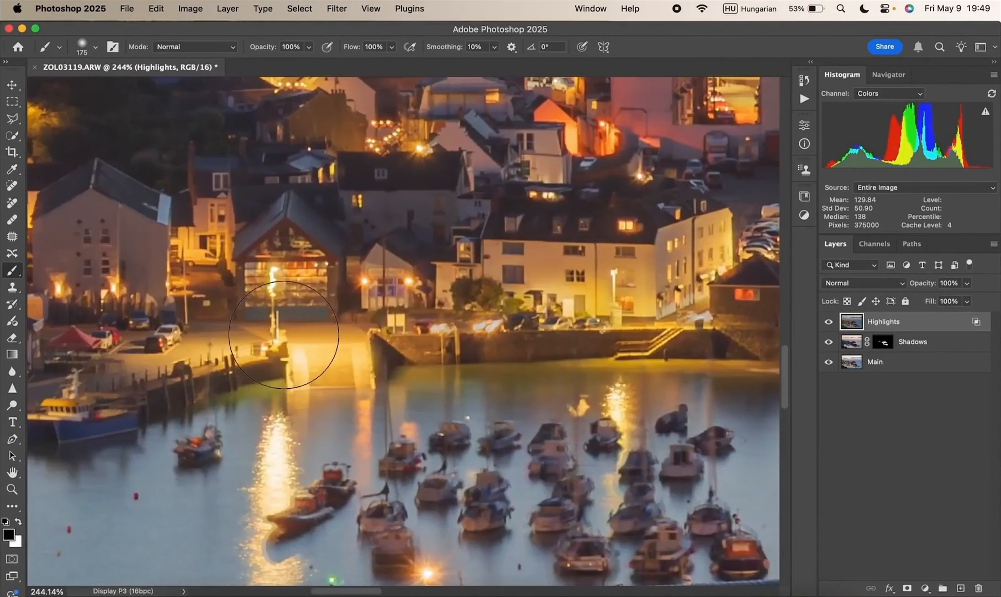
click(829, 322)
click(829, 322)
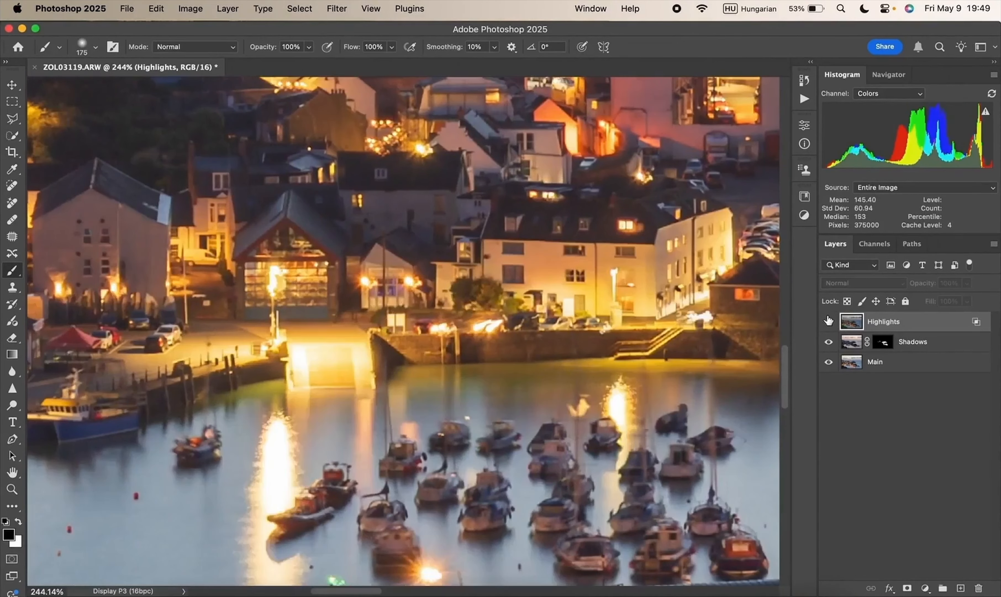
click(829, 321)
click(829, 323)
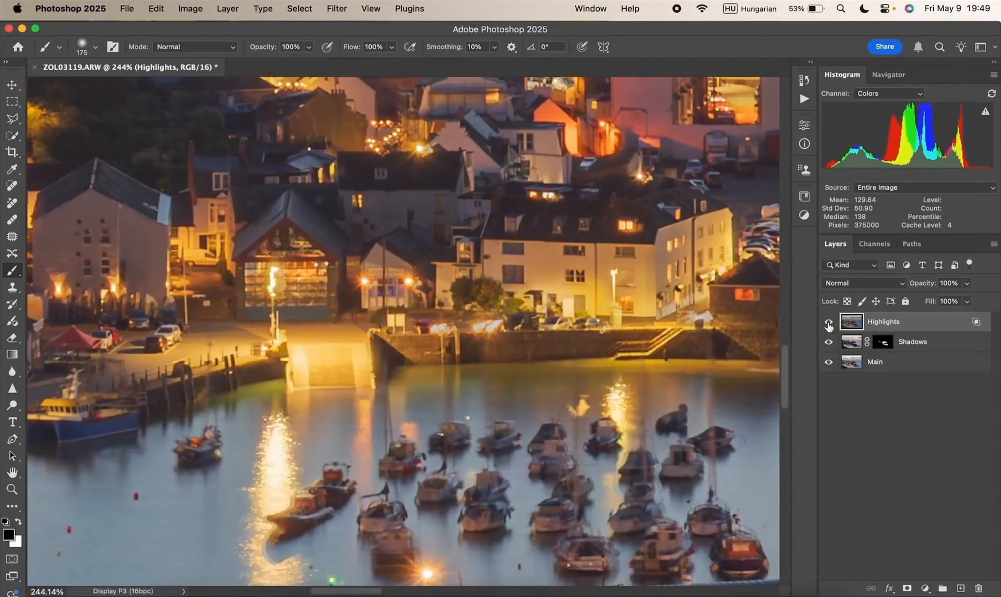
click(829, 323)
click(828, 322)
Step: Examine the slipway's light reflection on the harbour water up close with the Highlights layer hidden and shown
scroll(524, 362, up, 5)
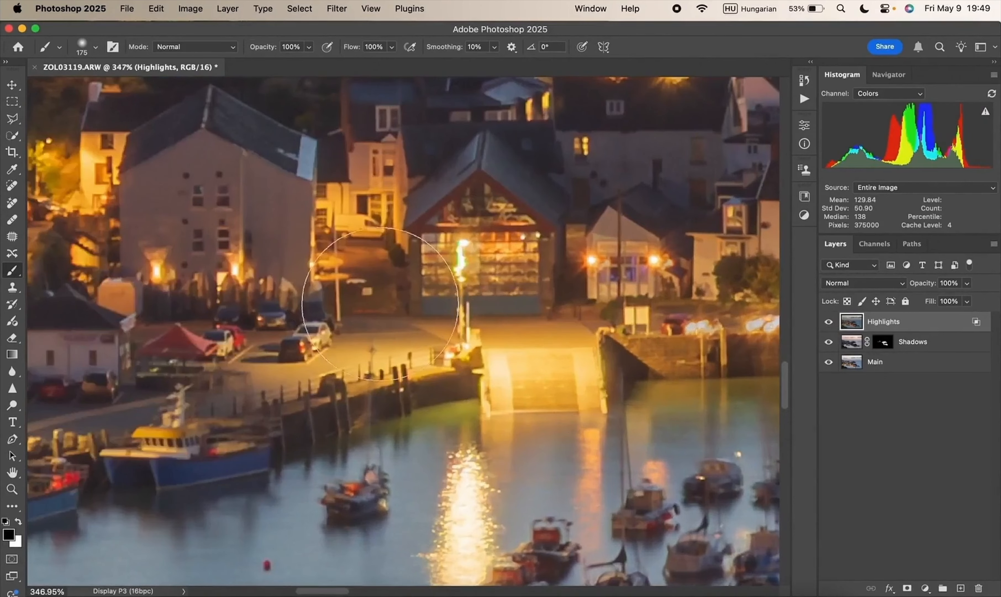
scroll(396, 328, down, 5)
scroll(473, 349, left, 4)
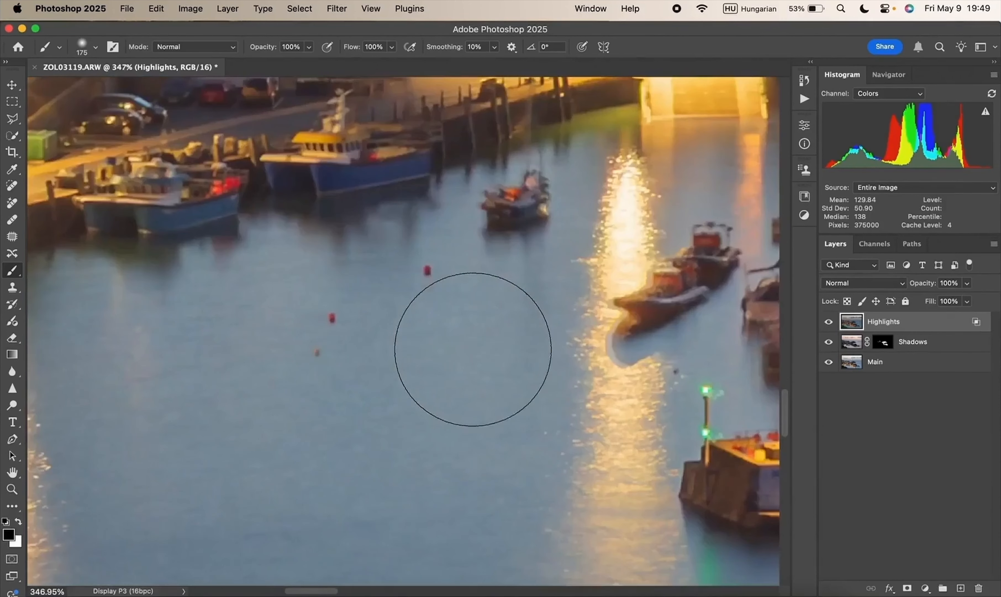
scroll(473, 349, right, 3)
scroll(472, 349, right, 1)
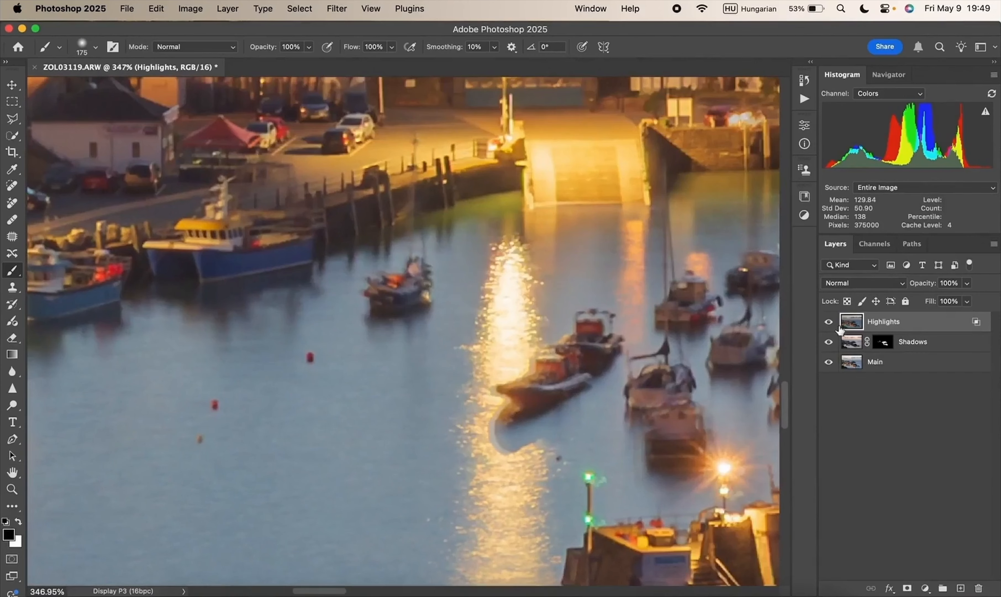
click(828, 321)
click(828, 321)
click(828, 322)
click(828, 322)
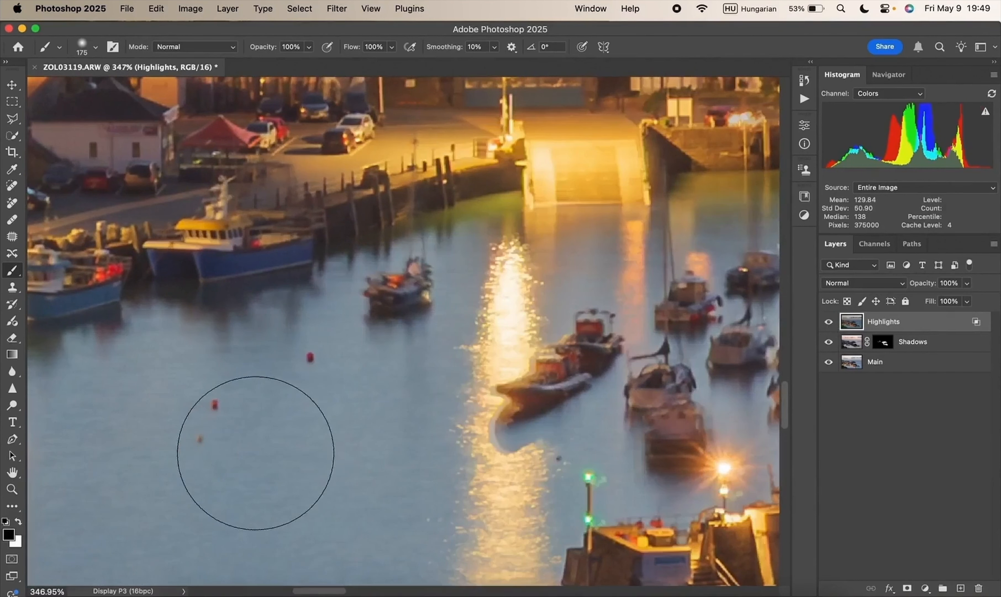
Step: Compare the light reflection between the orange boat and the dark trees with the Highlights layer on and off, leaving it hidden
scroll(257, 447, down, 5)
scroll(257, 447, left, 6)
scroll(413, 358, down, 2)
scroll(413, 357, left, 1)
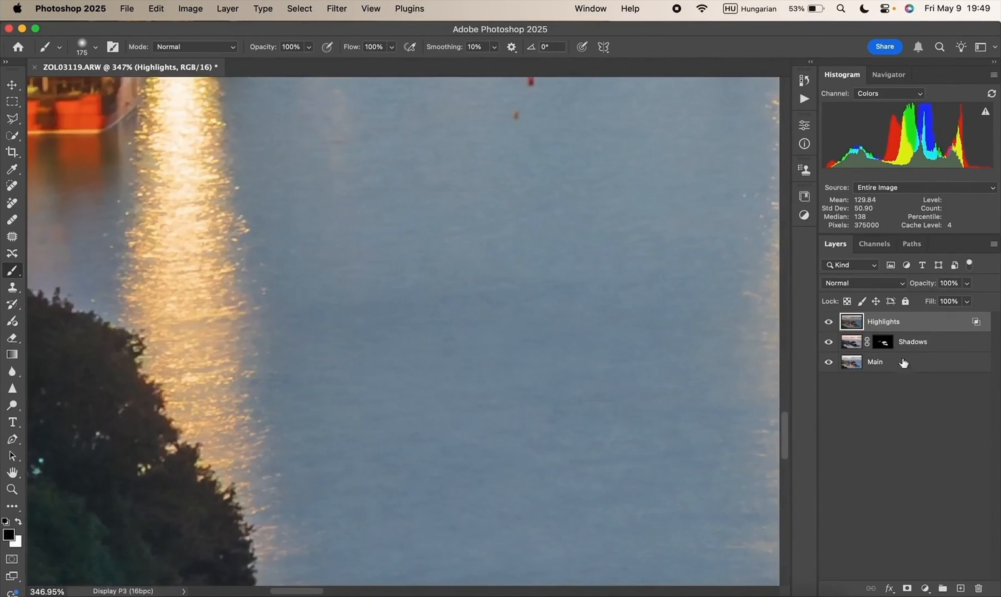
click(829, 321)
click(828, 321)
click(829, 322)
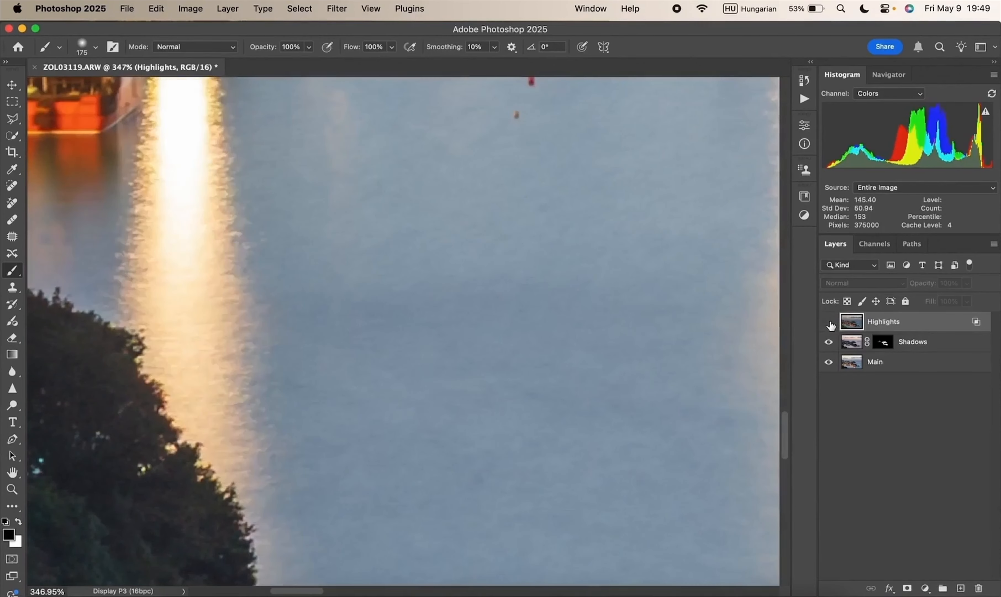
click(828, 322)
click(828, 322)
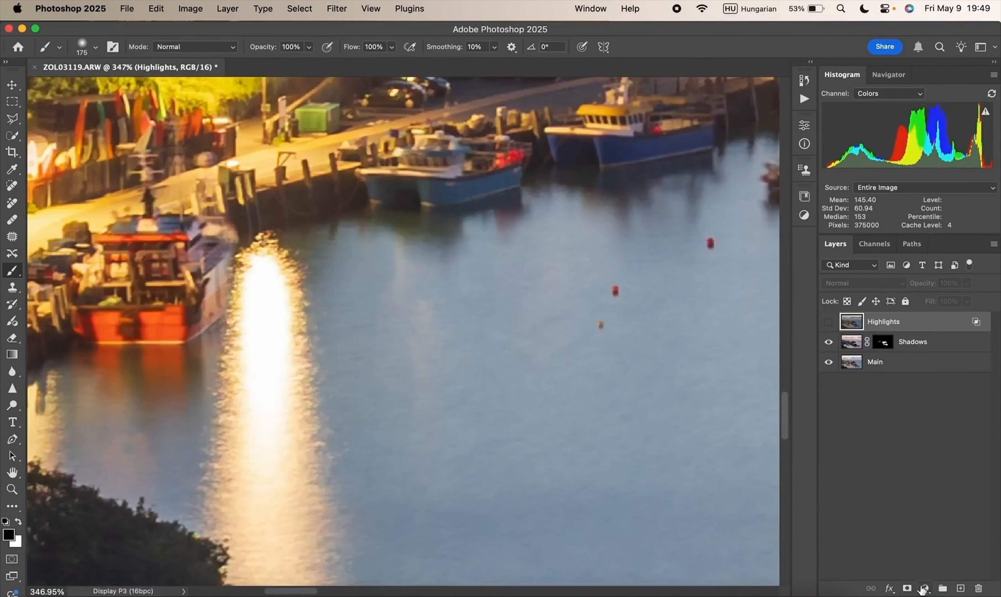
Step: Add a black, hide-all layer mask to the Highlights layer and set the brush opacity to 20%
alt+click(908, 588)
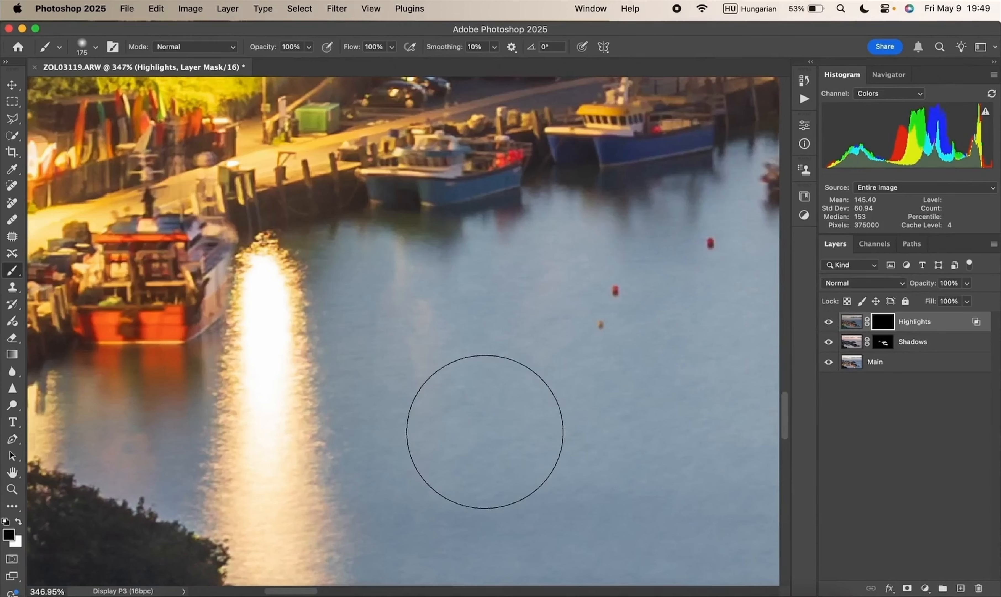
scroll(482, 430, up, 5)
scroll(483, 429, left, 8)
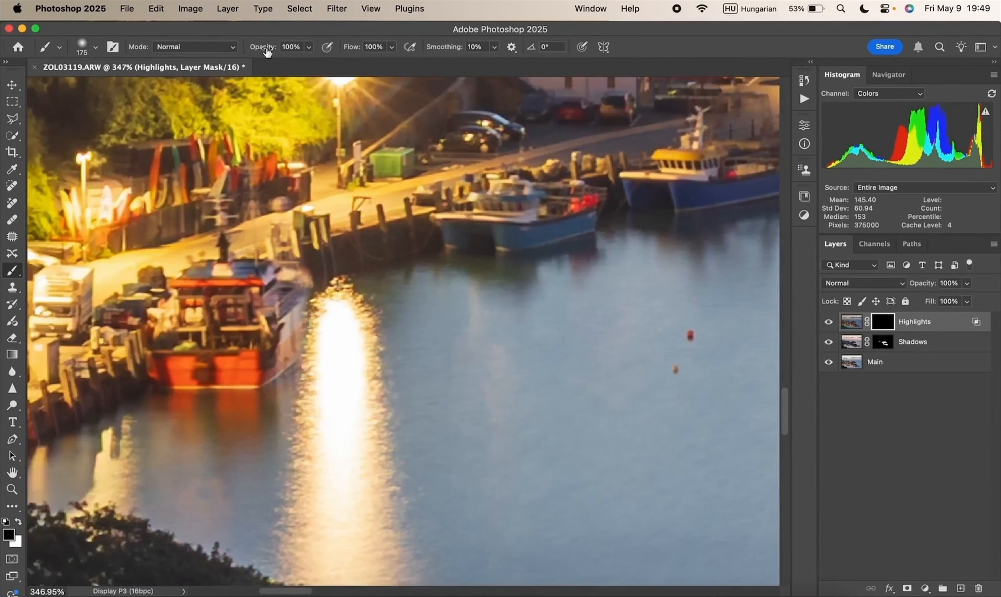
drag(266, 51, 214, 54)
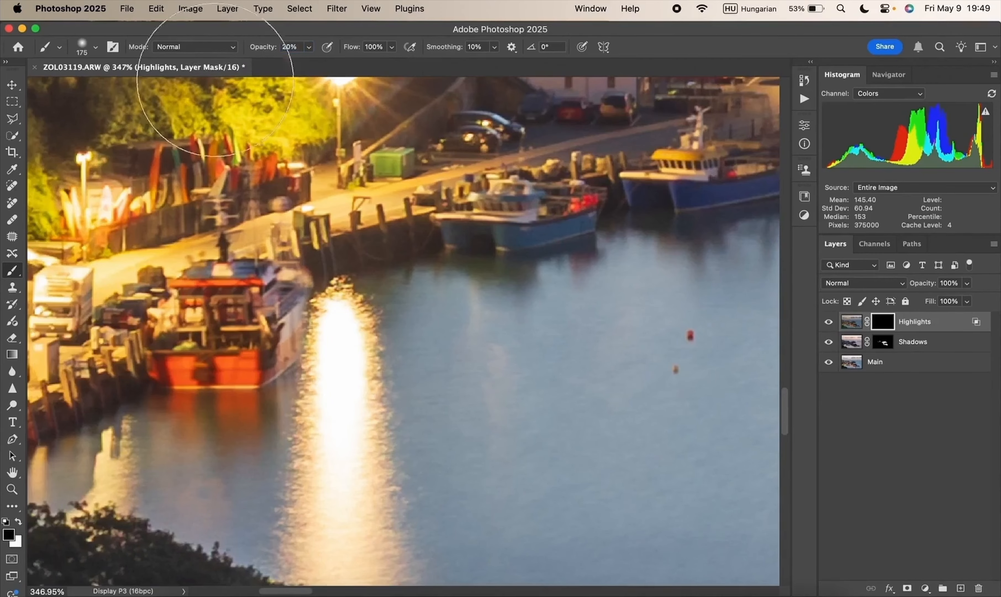
Step: Paint the Highlights mask with a white size 50 brush over the bright water reflection beside the orange boat
key(bracketleft)
key(bracketleft)
key(bracketleft)
key(bracketleft)
key(bracketleft)
key(bracketleft)
key(bracketleft)
key(bracketleft)
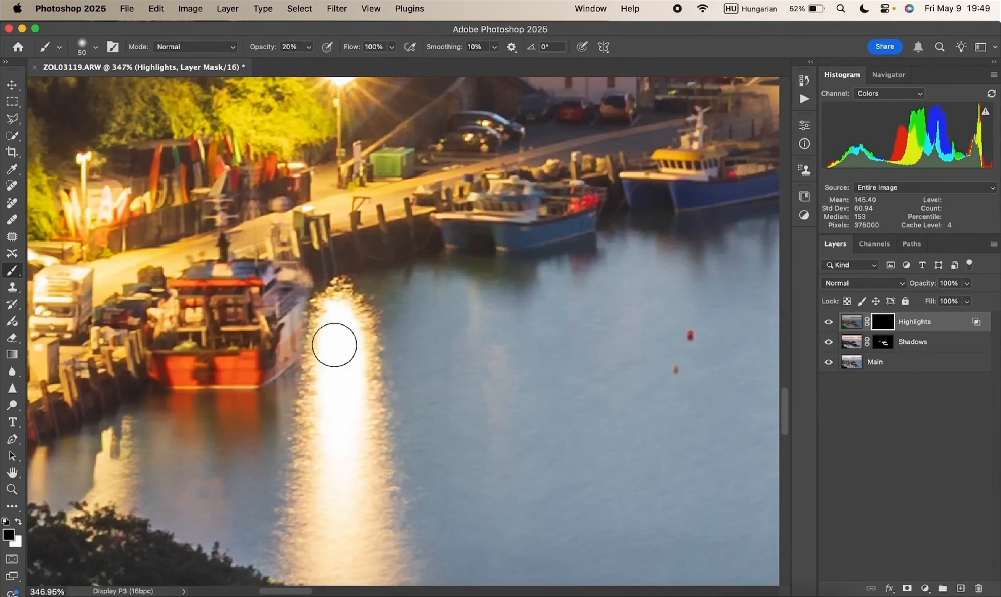
click(20, 522)
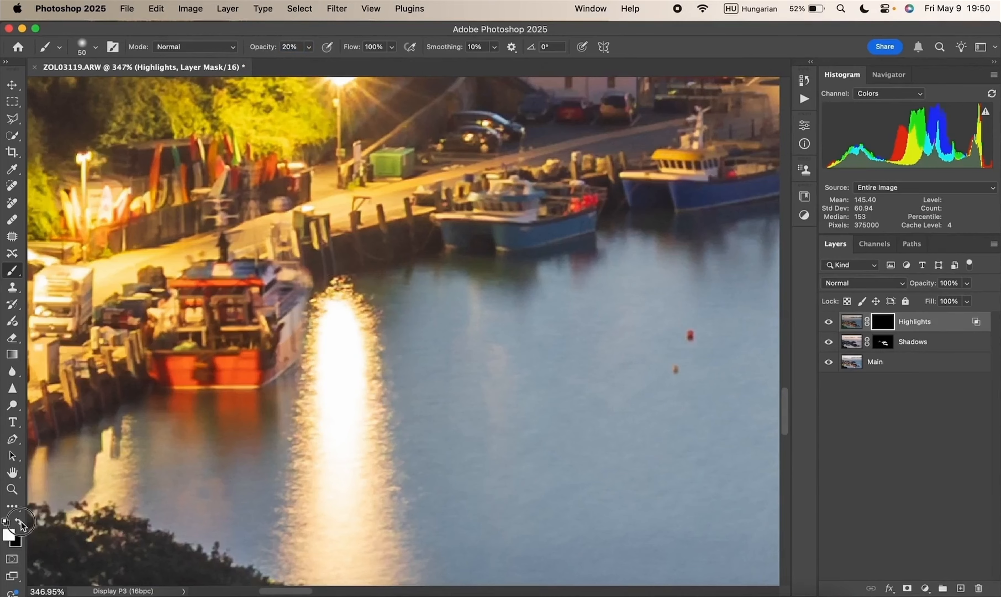
mouse_move(341, 324)
mouse_down()
mouse_move(334, 317)
mouse_move(337, 483)
mouse_move(338, 315)
mouse_up()
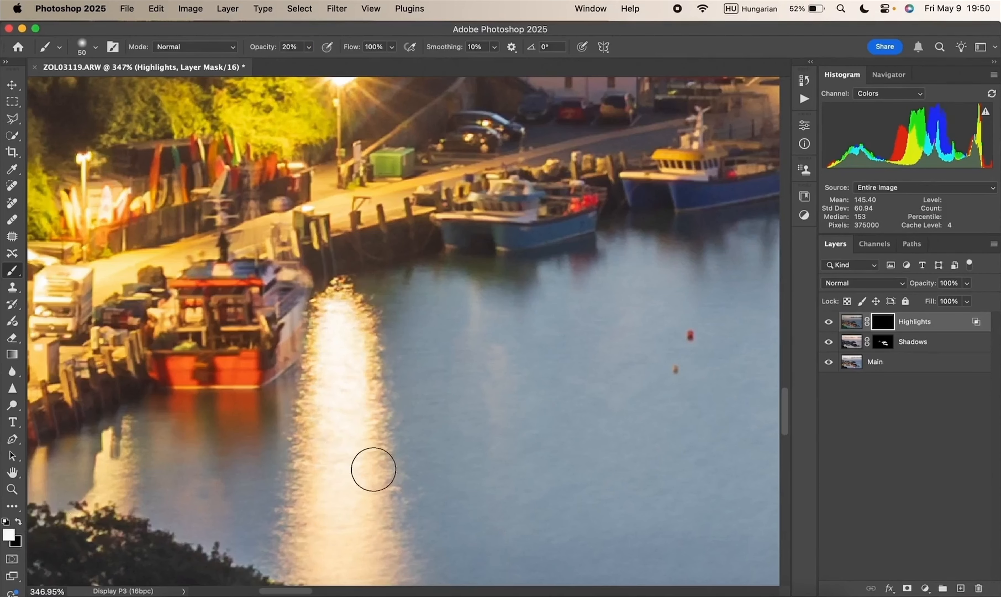
Step: Paint white on the Highlights mask over the glowing street lamps and parked cars along the quayside
scroll(371, 469, left, 5)
scroll(373, 470, left, 1)
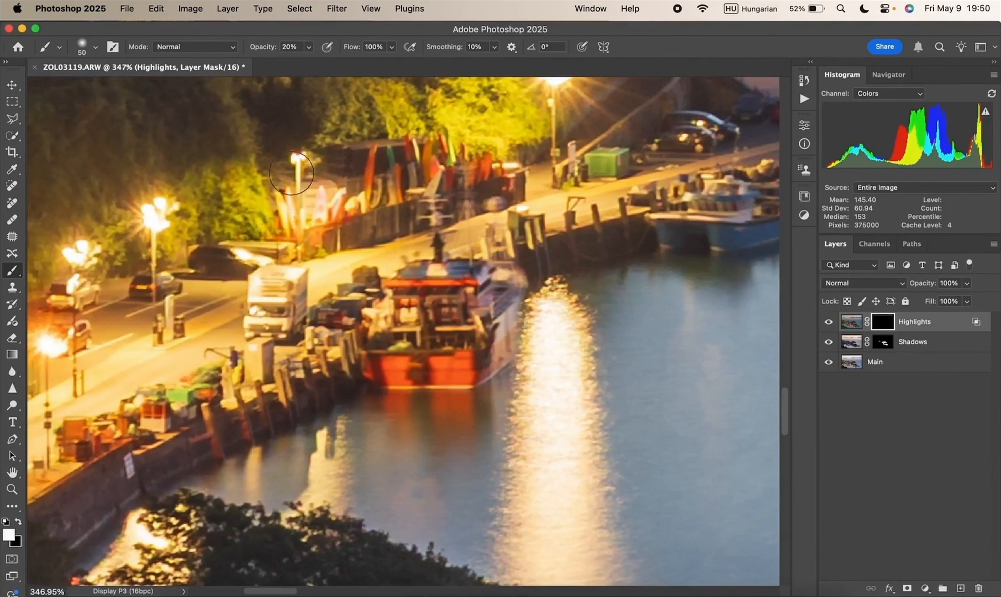
mouse_move(151, 226)
mouse_down()
mouse_move(157, 207)
mouse_move(233, 221)
mouse_move(203, 220)
mouse_up()
scroll(158, 220, left, 5)
scroll(158, 234, down, 1)
drag(179, 311, 189, 311)
mouse_move(84, 283)
mouse_down()
mouse_move(84, 273)
mouse_move(134, 274)
mouse_up()
mouse_move(437, 235)
mouse_down()
mouse_move(419, 263)
mouse_move(383, 266)
mouse_move(367, 220)
mouse_up()
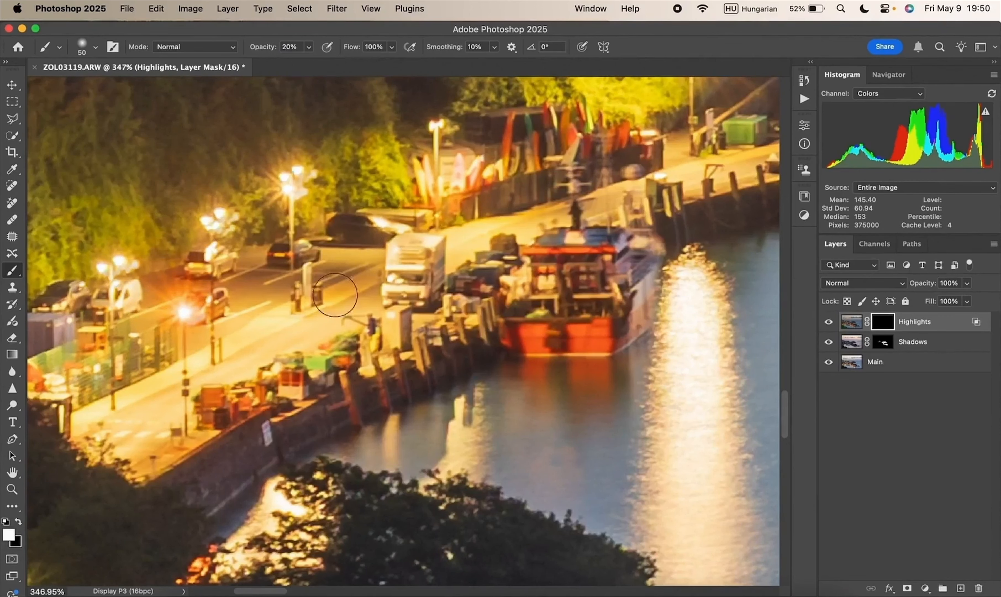
Step: Paint white on the Highlights mask over the bright reflection between the quay wall and the dark treetops
scroll(212, 406, down, 5)
drag(325, 364, 355, 366)
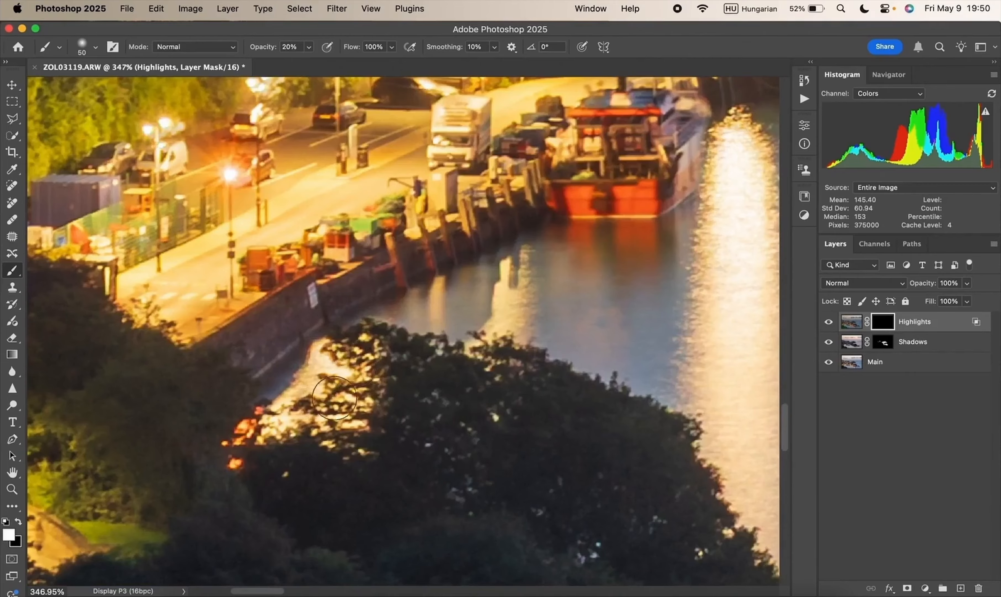
scroll(277, 424, down, 5)
scroll(277, 425, left, 5)
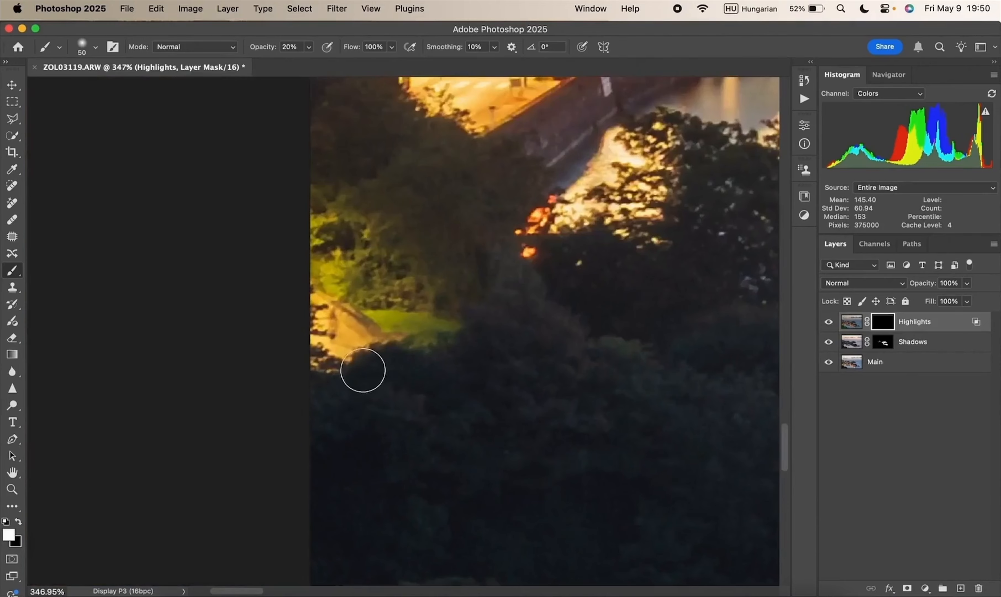
Step: Examine the lamps and water reflections from the dark wooded shore past the statue pier to the end of the sea wall
scroll(362, 369, right, 10)
scroll(363, 370, down, 10)
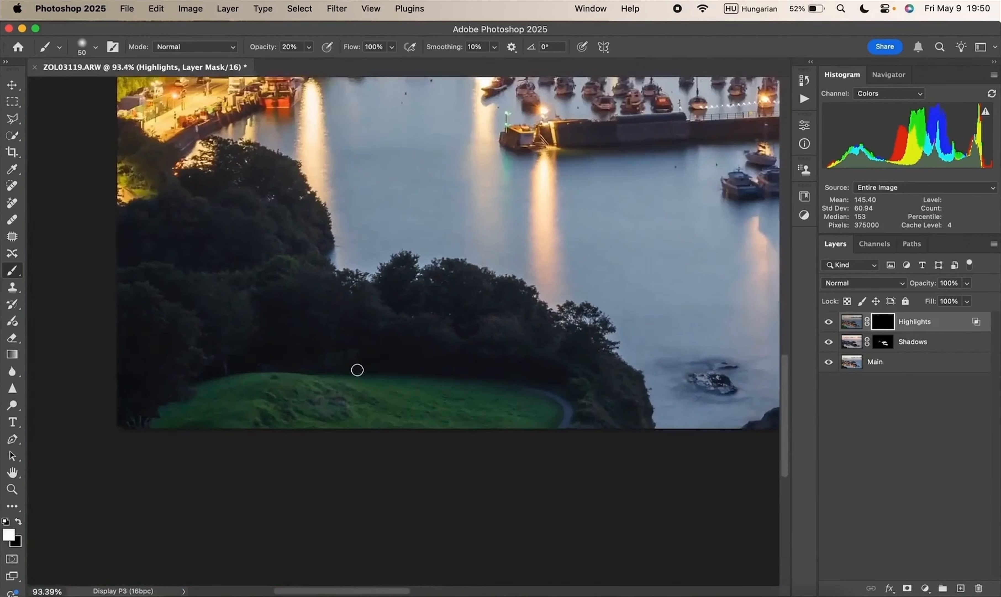
scroll(357, 369, up, 2)
scroll(357, 369, right, 10)
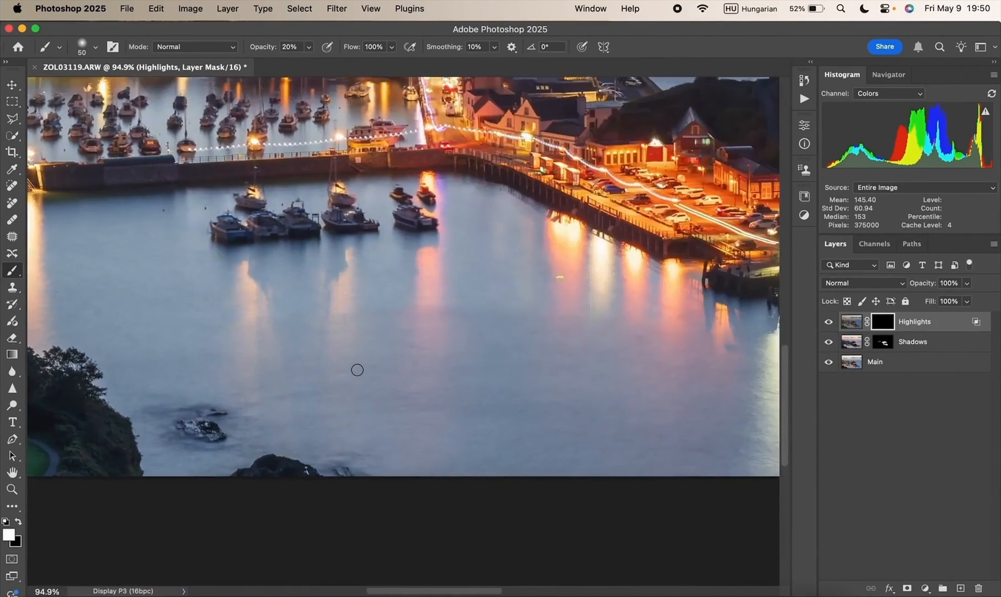
scroll(357, 369, right, 10)
scroll(357, 369, up, 6)
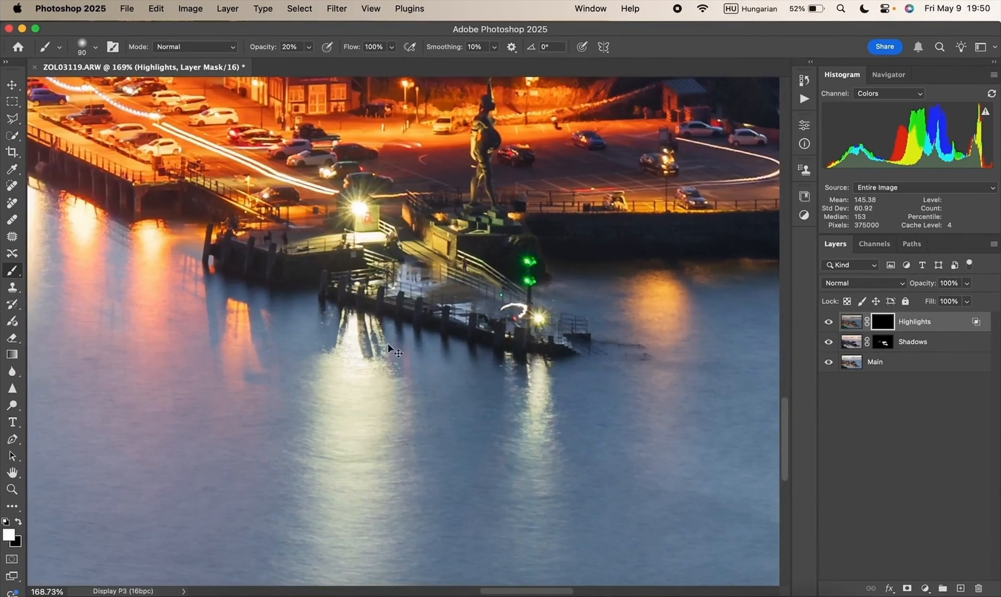
scroll(361, 352, up, 8)
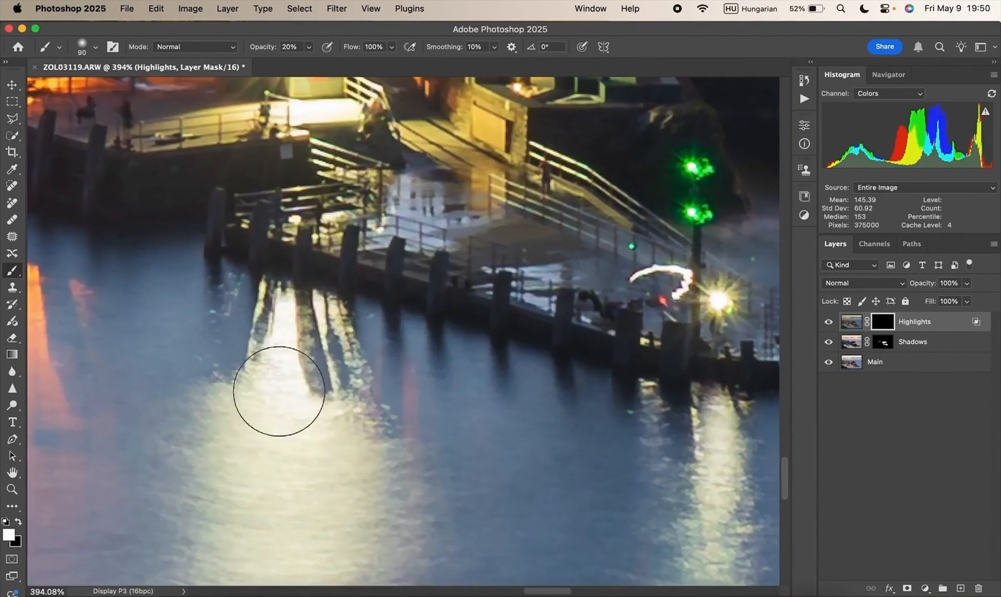
scroll(313, 413, right, 10)
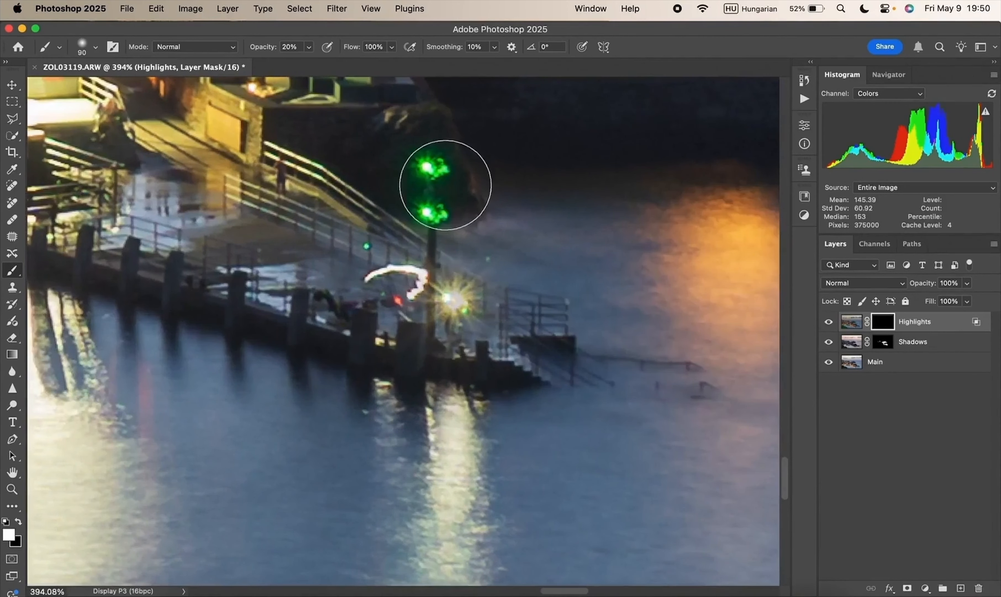
scroll(455, 242, right, 10)
scroll(448, 243, down, 5)
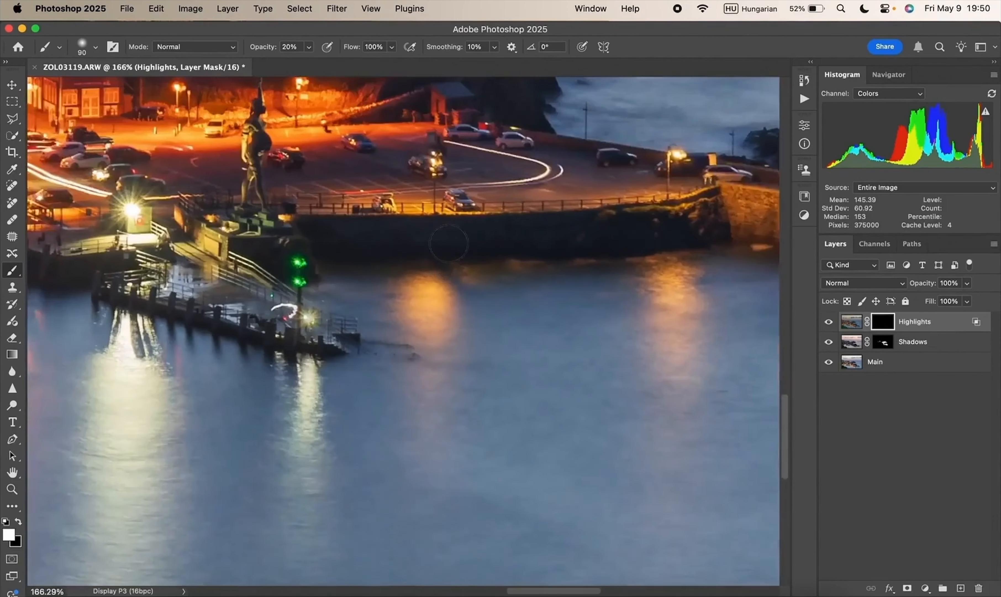
scroll(628, 206, right, 8)
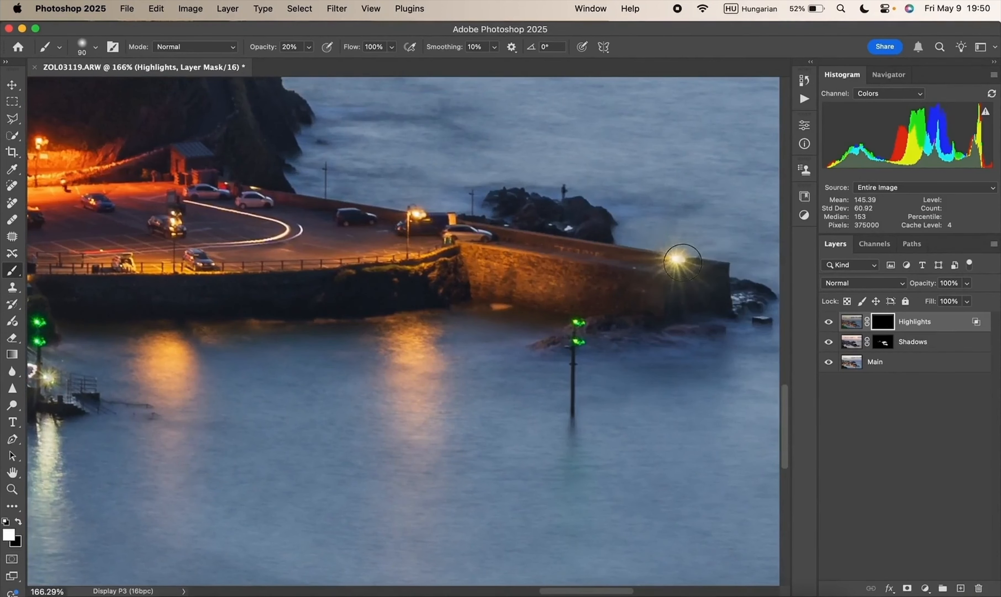
Step: Undo the last two brush strokes on the Highlights mask around the car park's light trails
scroll(565, 333, left, 15)
scroll(565, 334, up, 5)
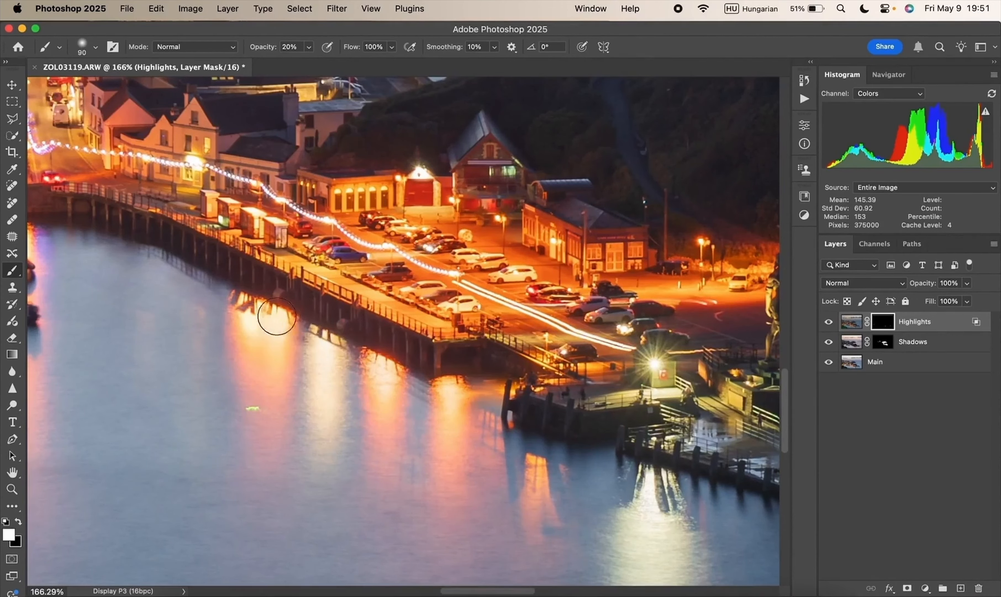
scroll(279, 354, up, 5)
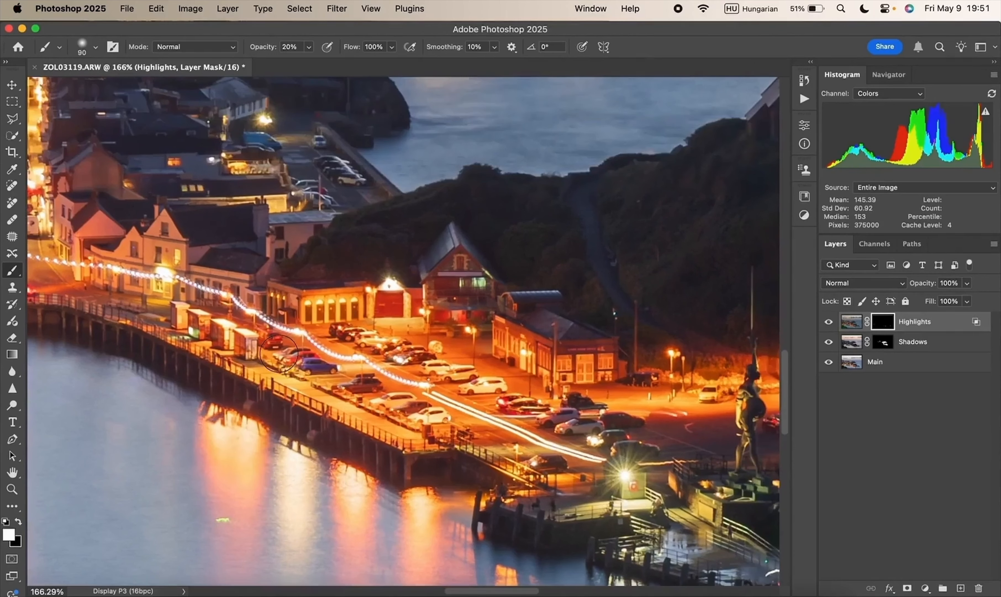
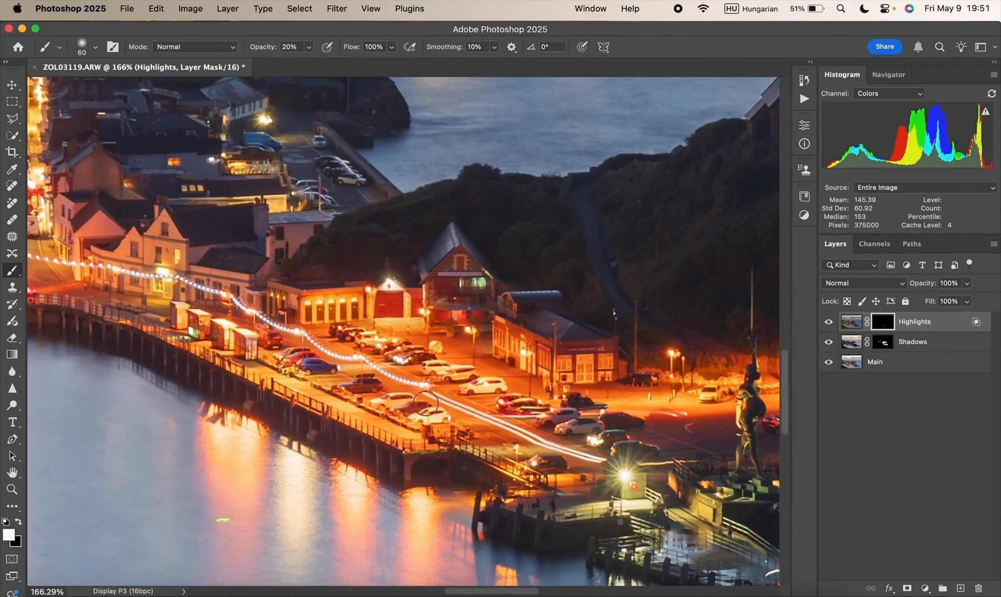
scroll(528, 444, up, 3)
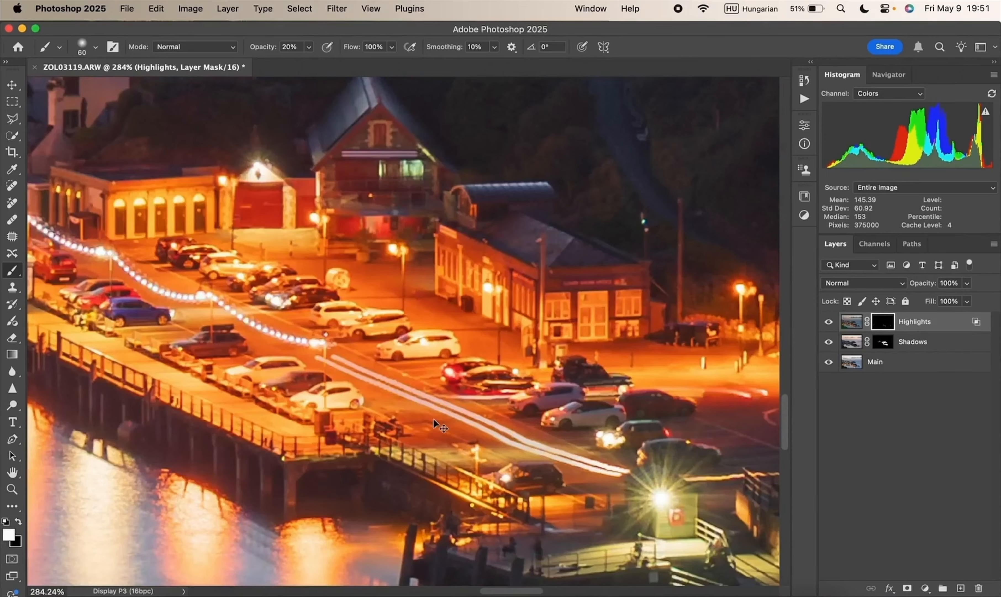
key(super+z)
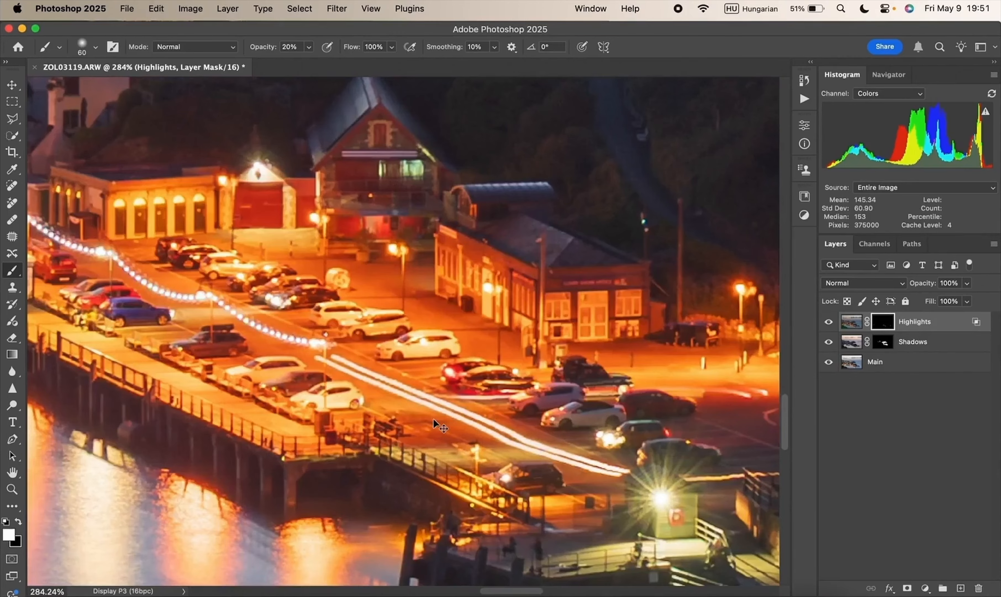
key(super+z)
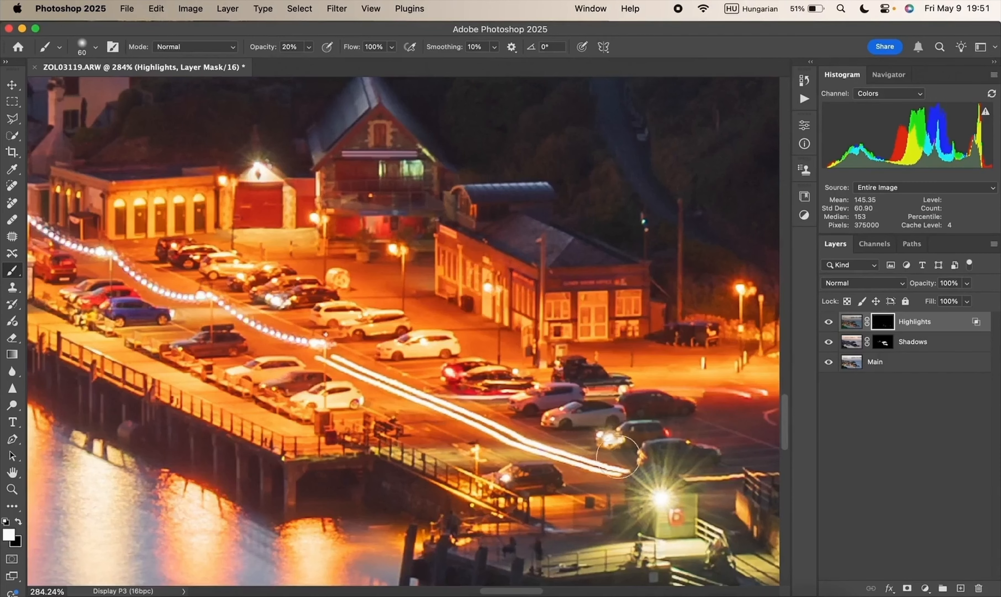
Step: Paint white at 20% opacity on the Highlights mask over the string lights from the gabled building's lit entrance to the street corner
scroll(437, 491, left, 6)
scroll(437, 492, up, 2)
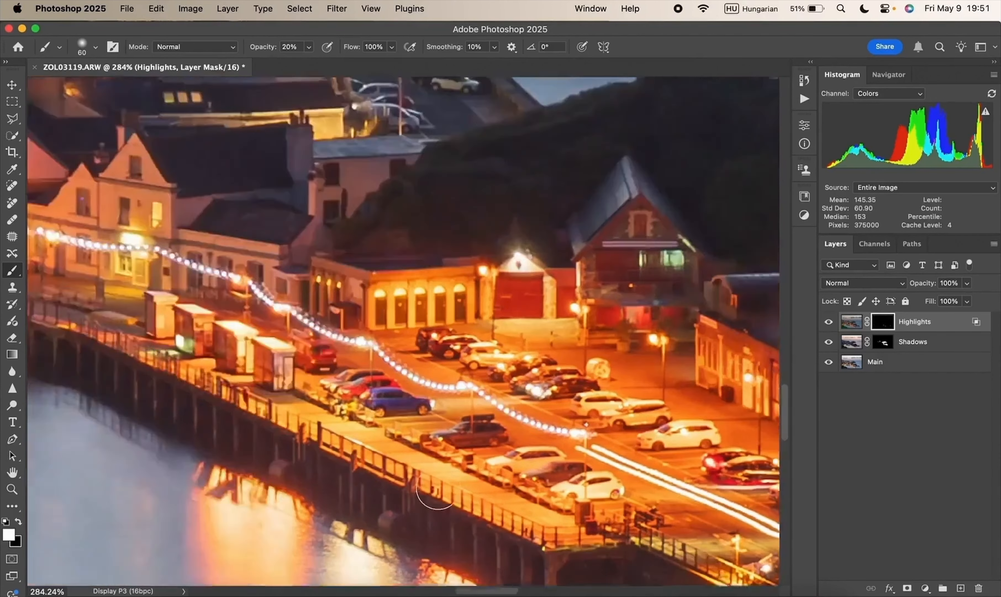
scroll(437, 492, left, 3)
scroll(437, 492, up, 1)
scroll(618, 282, left, 4)
scroll(618, 282, up, 2)
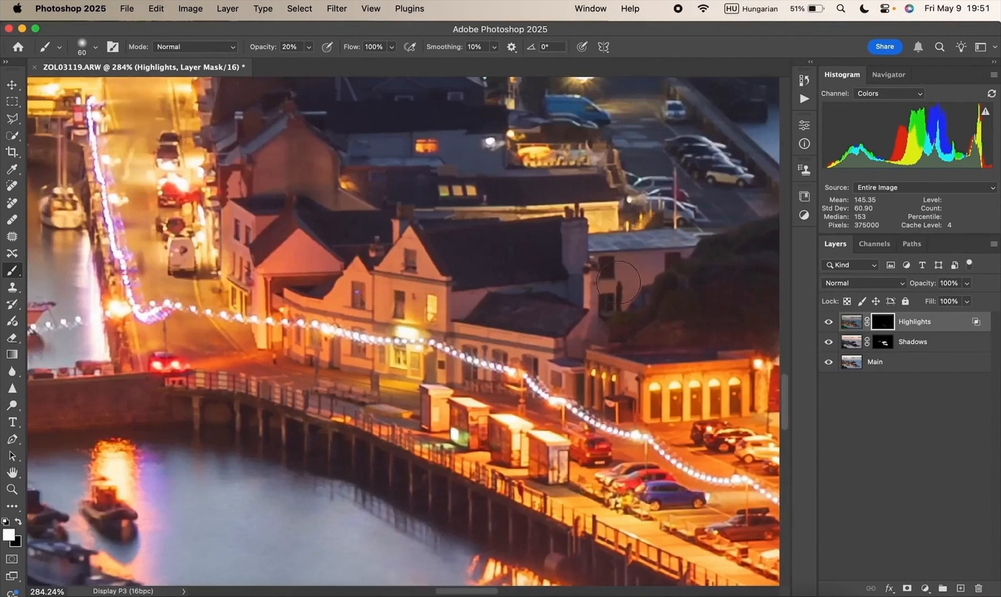
scroll(409, 340, up, 5)
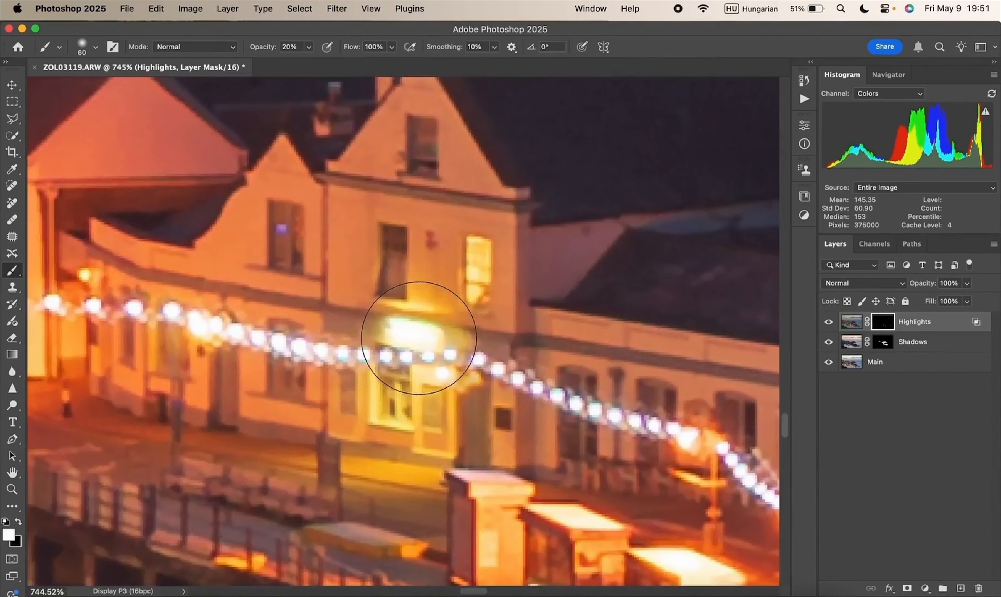
mouse_move(419, 337)
mouse_down()
mouse_move(445, 332)
mouse_move(408, 325)
mouse_move(75, 338)
mouse_up()
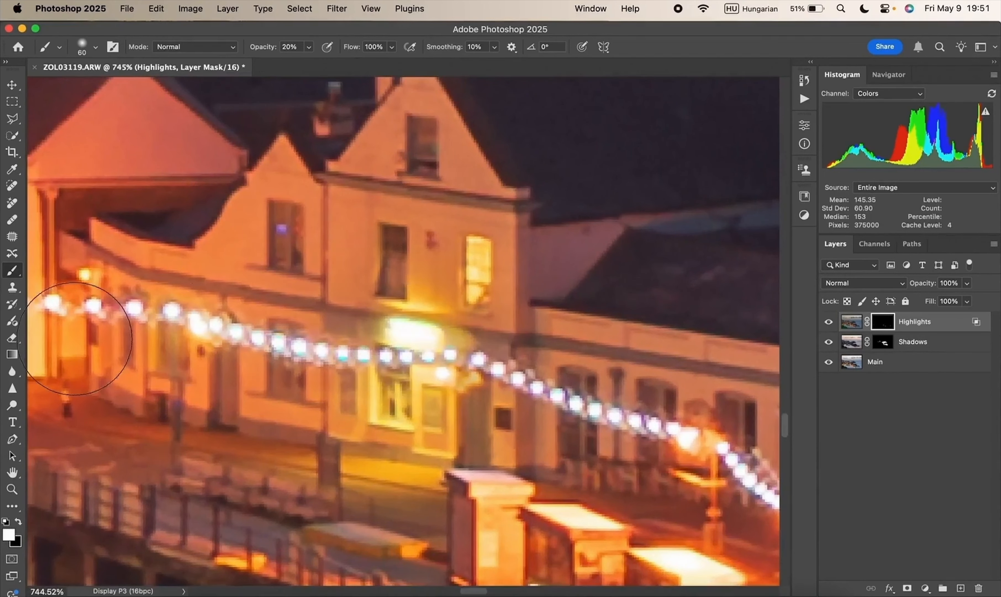
scroll(75, 339, down, 4)
scroll(285, 292, left, 1)
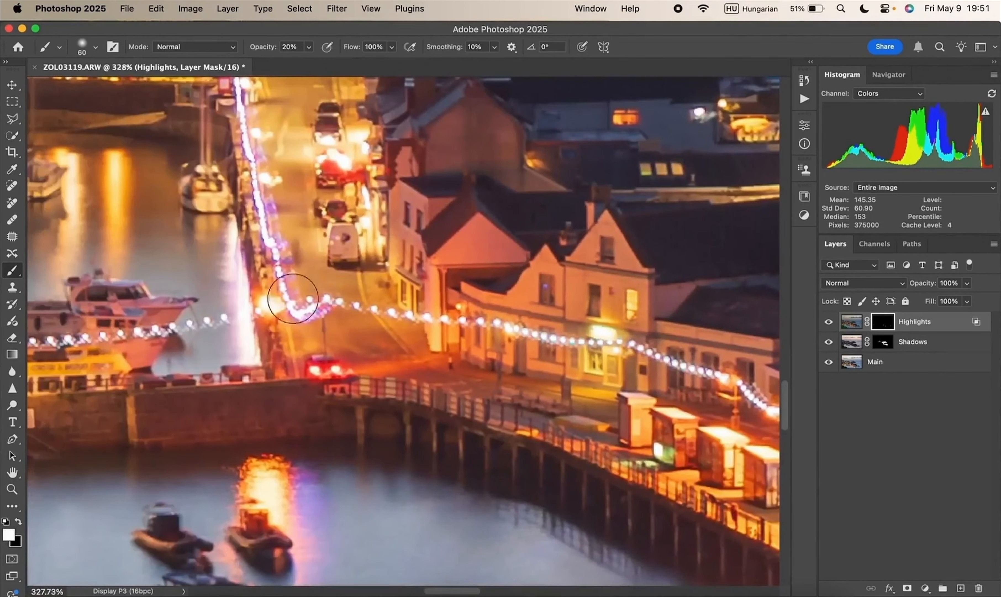
mouse_move(293, 298)
mouse_down()
mouse_move(271, 220)
mouse_move(244, 258)
mouse_move(264, 297)
mouse_up()
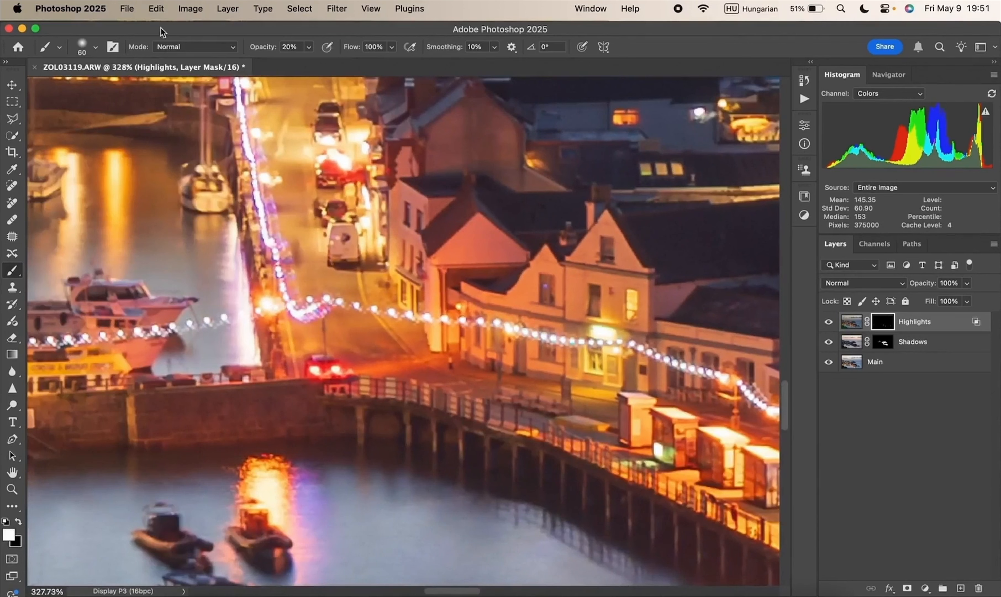
Step: Raise the brush opacity to 40% and paint the Highlights mask over the reflections beside the street wall and the inflatable boats
drag(261, 50, 268, 52)
drag(254, 292, 240, 248)
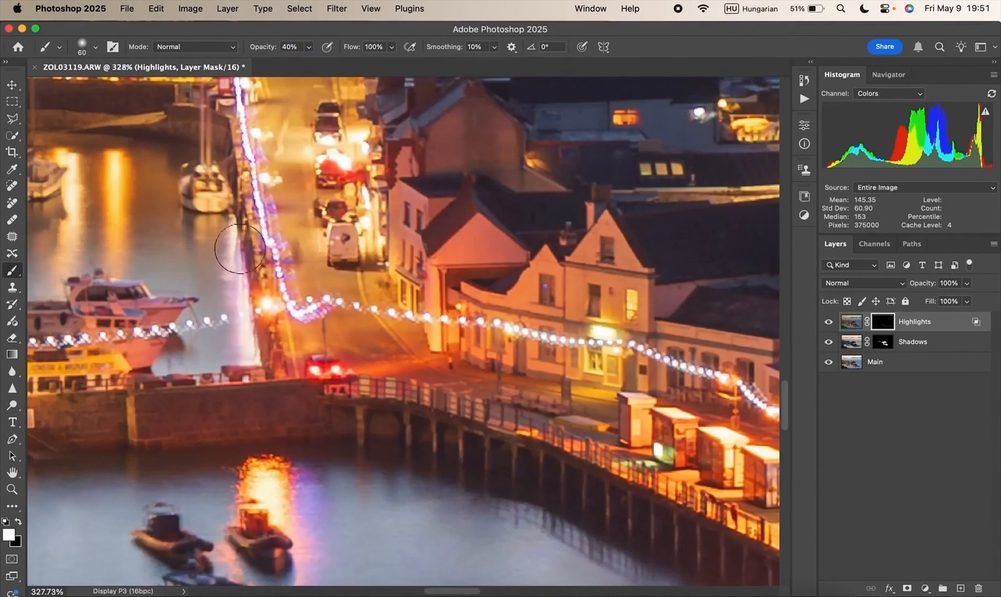
drag(260, 505, 264, 533)
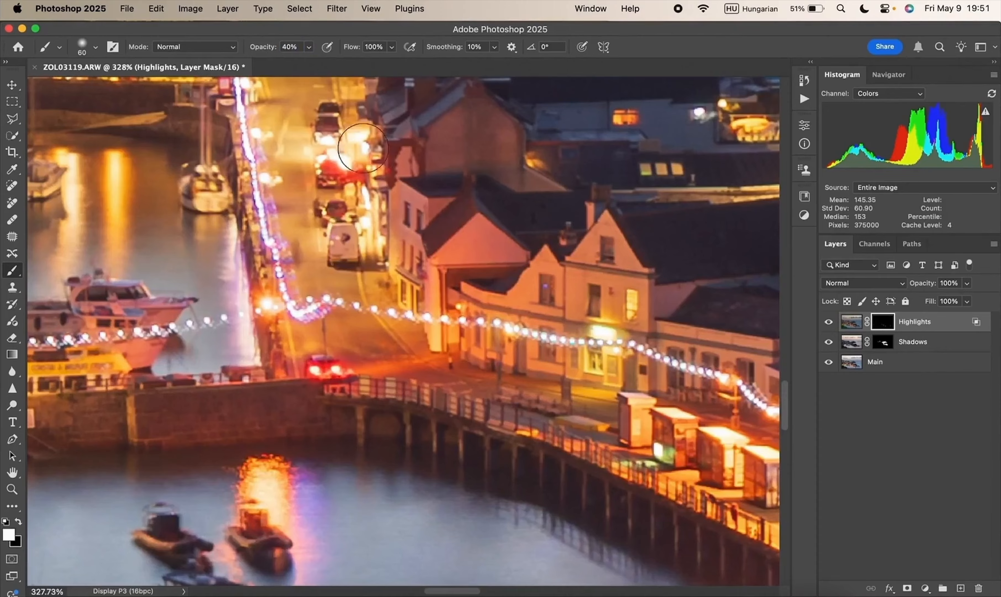
Step: Paint white on the Highlights mask over the glare around the street's cars and the lamp at its far end
mouse_move(362, 148)
mouse_down()
mouse_move(349, 136)
mouse_move(350, 107)
mouse_up()
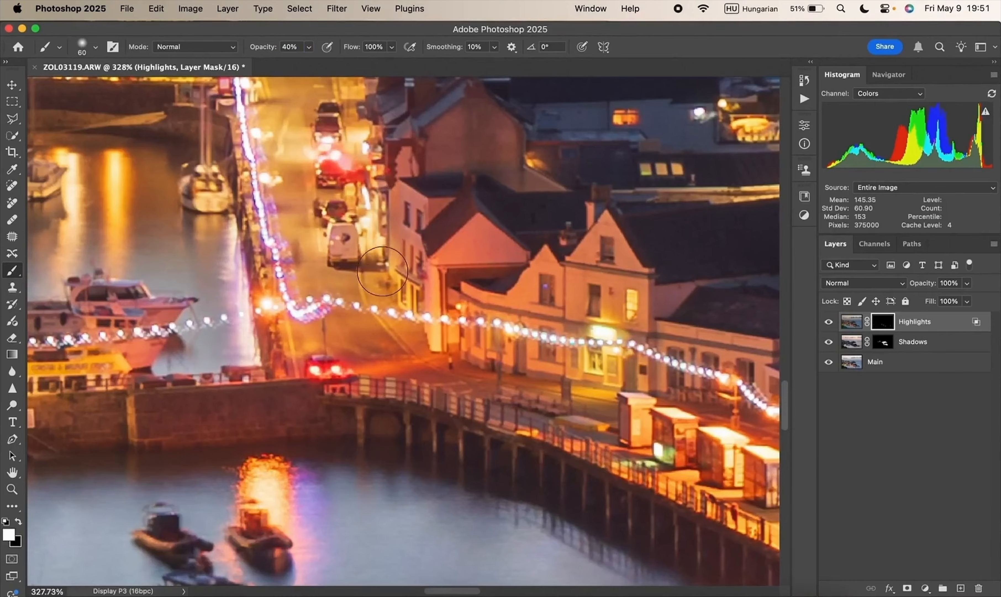
scroll(383, 271, up, 5)
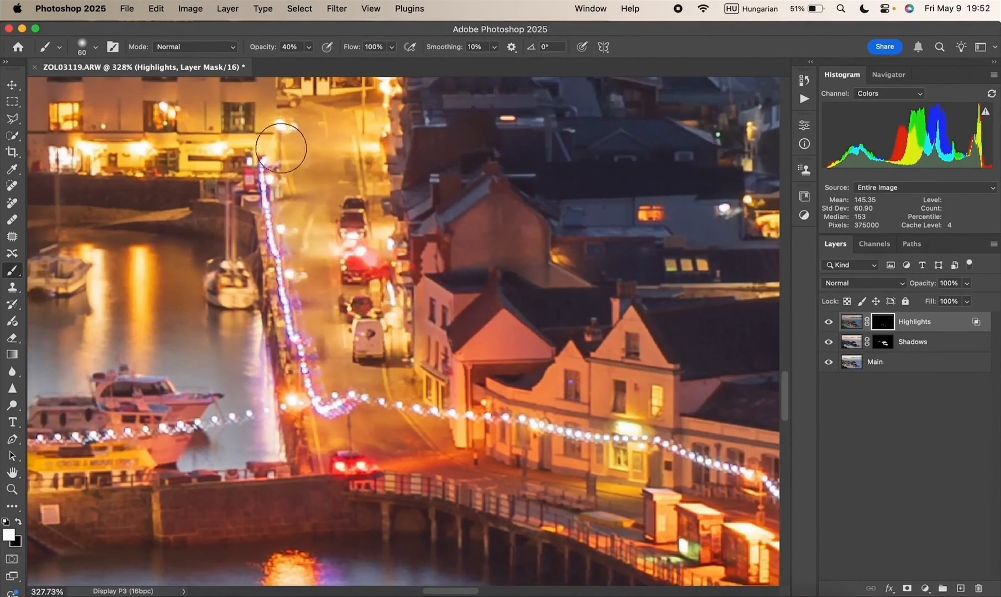
click(281, 123)
Step: Paint white at 40% opacity on the Highlights mask over the hotel's ground-floor lights and the lit street beside it
mouse_move(162, 157)
mouse_down()
mouse_move(99, 149)
mouse_move(161, 149)
mouse_move(74, 150)
mouse_up()
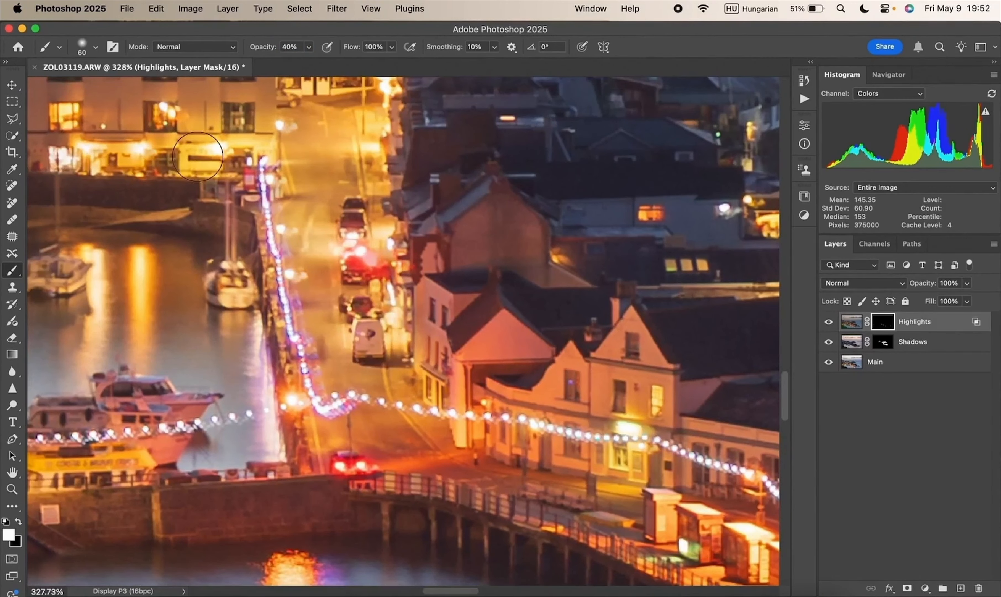
scroll(223, 160, left, 5)
scroll(222, 160, up, 5)
scroll(222, 160, left, 5)
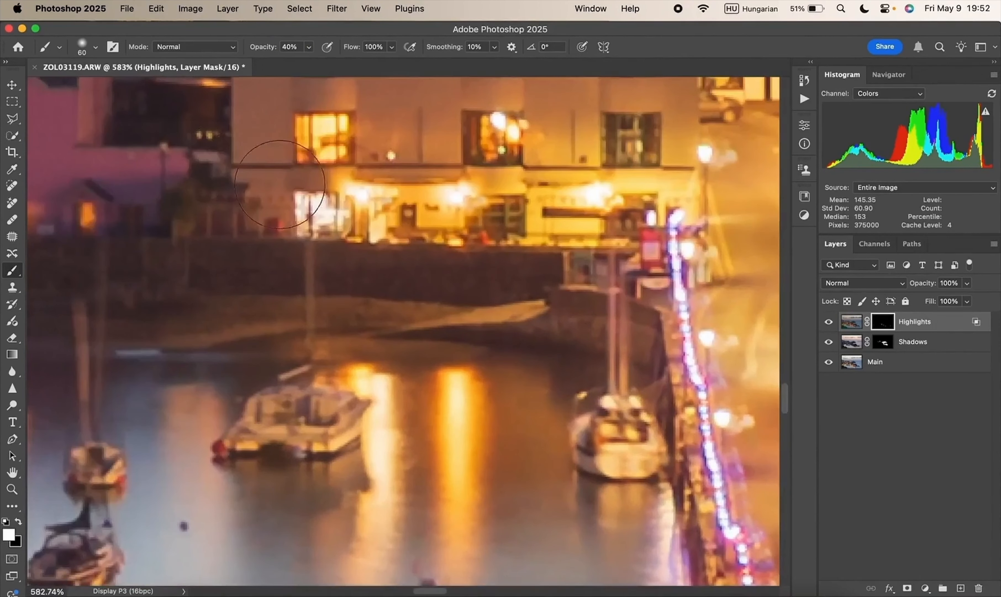
scroll(314, 213, down, 4)
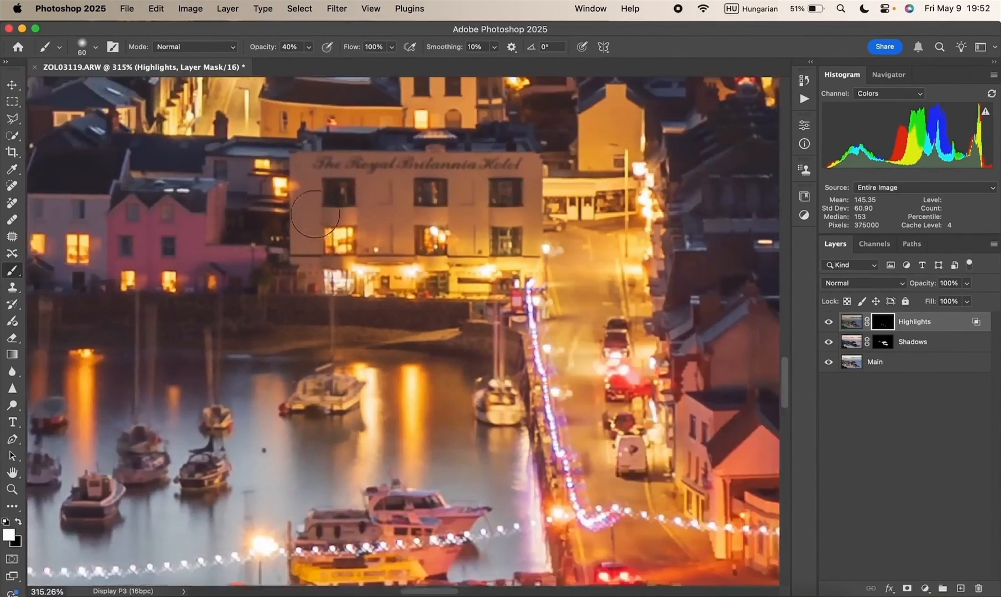
scroll(608, 289, right, 2)
scroll(608, 289, up, 1)
mouse_move(609, 289)
mouse_down()
mouse_move(602, 248)
mouse_move(601, 320)
mouse_move(570, 391)
mouse_move(620, 411)
mouse_up()
scroll(620, 412, up, 3)
scroll(620, 411, right, 1)
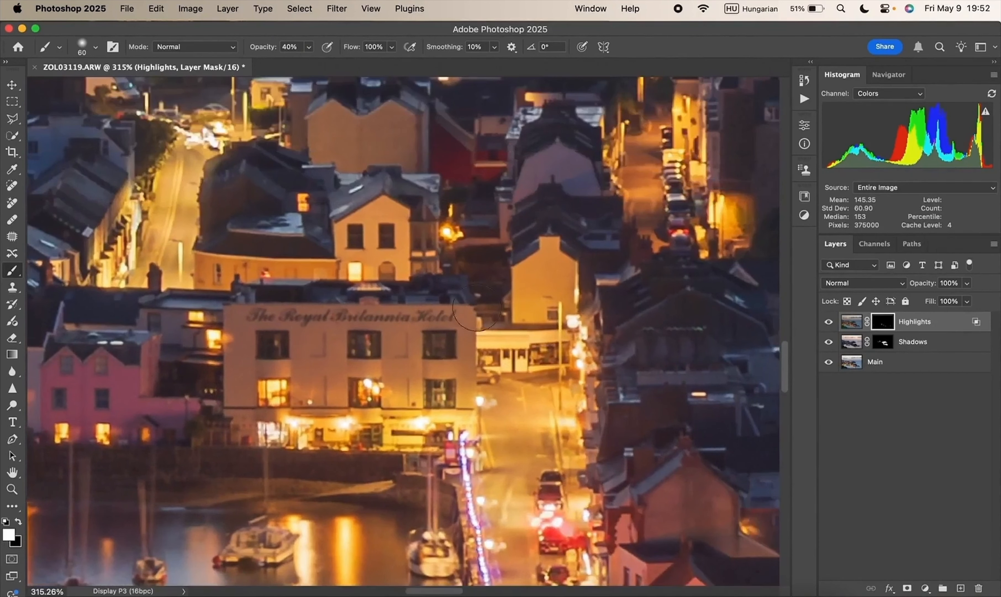
Step: Undo the last two brush strokes on the Highlights mask
scroll(326, 259, up, 2)
scroll(327, 259, left, 1)
scroll(326, 259, up, 1)
scroll(327, 258, left, 1)
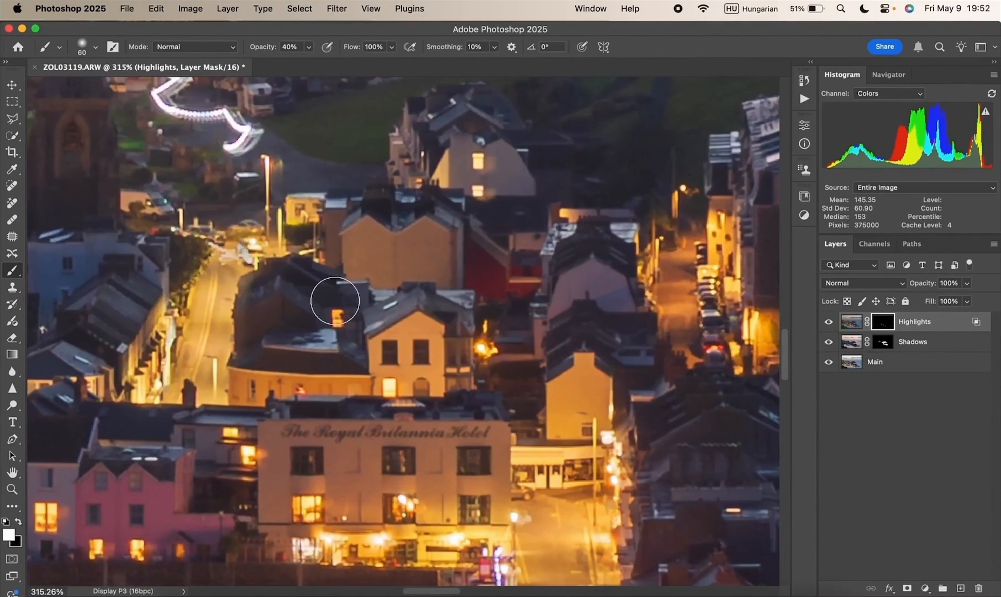
key(super+z)
key(super+z)
Step: Examine the light trails, harbour front, church area, hillside houses and headland for remaining overexposed lights
scroll(334, 301, up, 3)
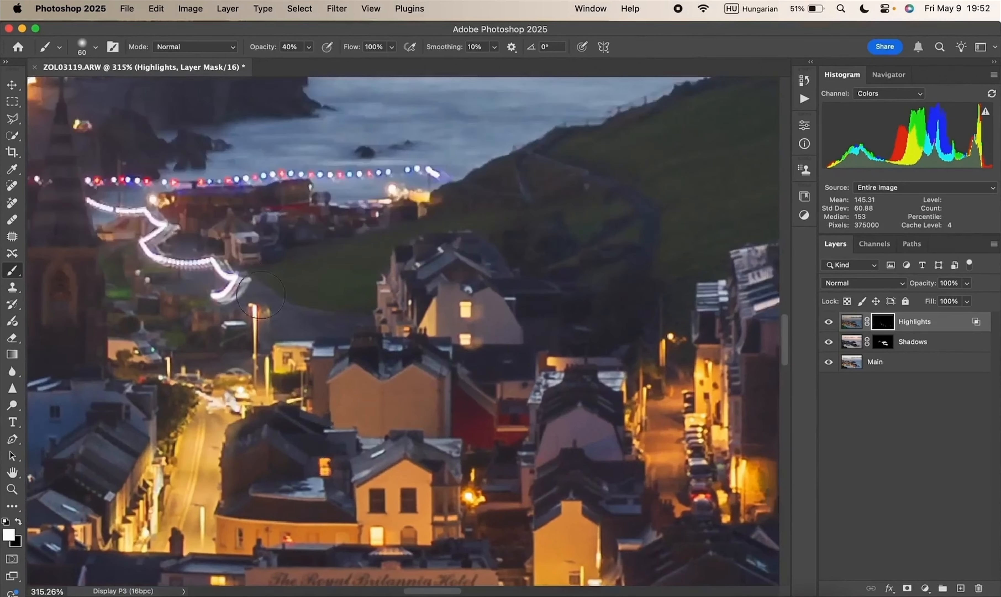
scroll(335, 301, down, 3)
scroll(335, 301, left, 14)
scroll(236, 134, down, 10)
scroll(85, 465, left, 3)
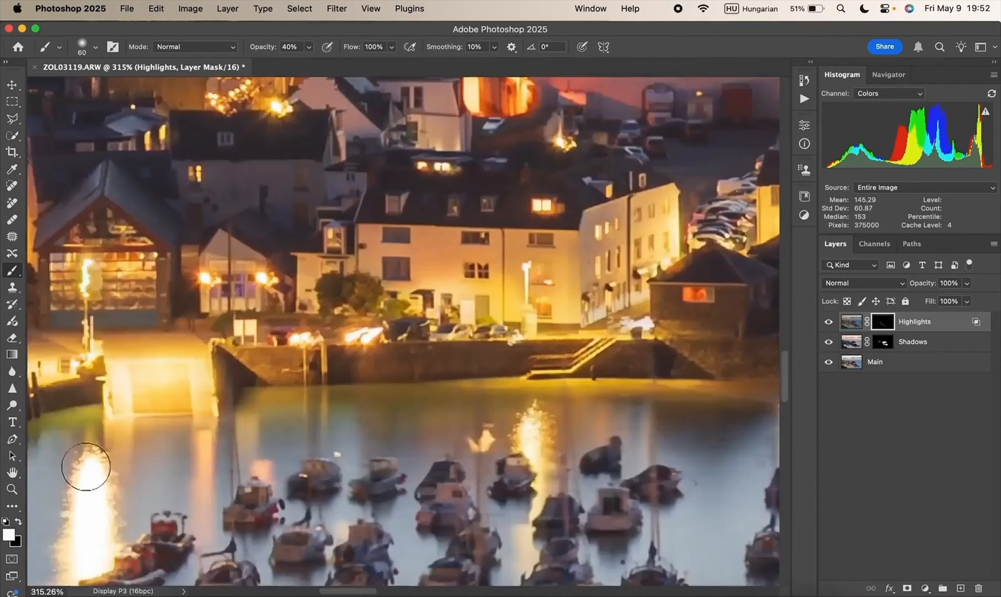
scroll(105, 271, up, 8)
scroll(104, 272, right, 15)
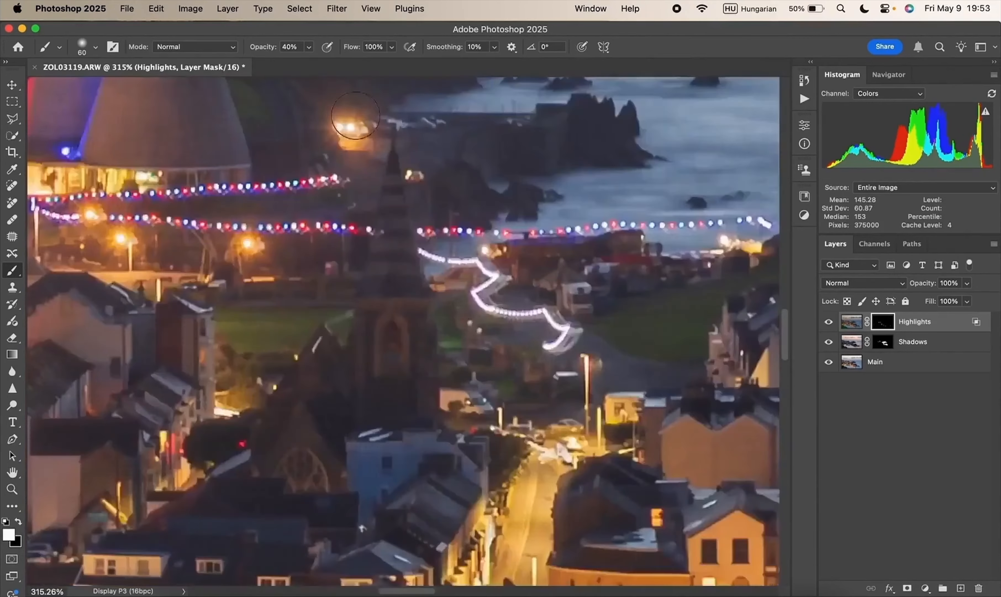
scroll(388, 320, up, 5)
scroll(387, 319, left, 10)
scroll(388, 320, down, 10)
scroll(252, 525, left, 12)
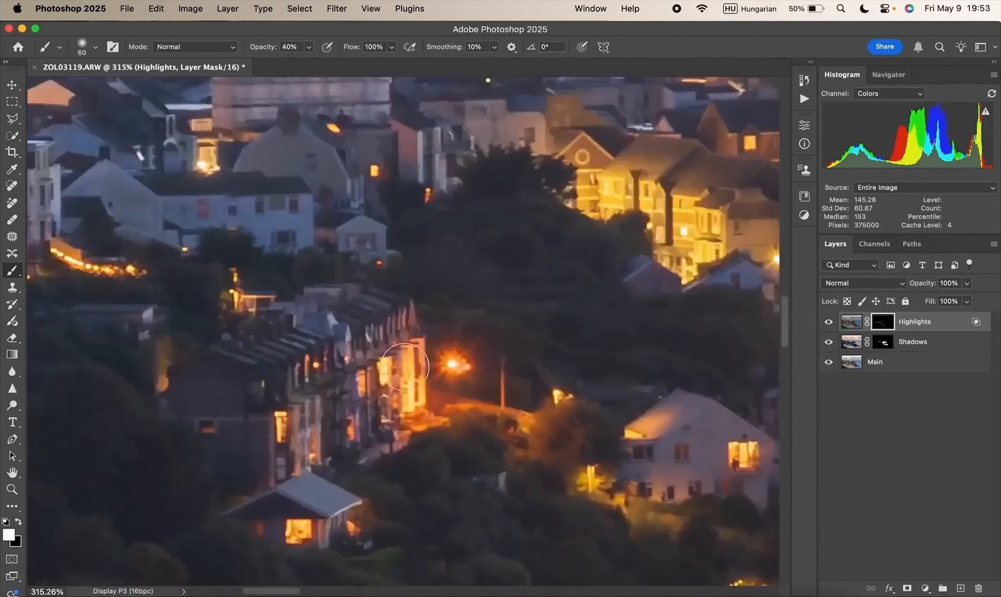
scroll(424, 252, up, 8)
scroll(423, 252, right, 20)
scroll(570, 365, down, 9)
scroll(570, 364, up, 4)
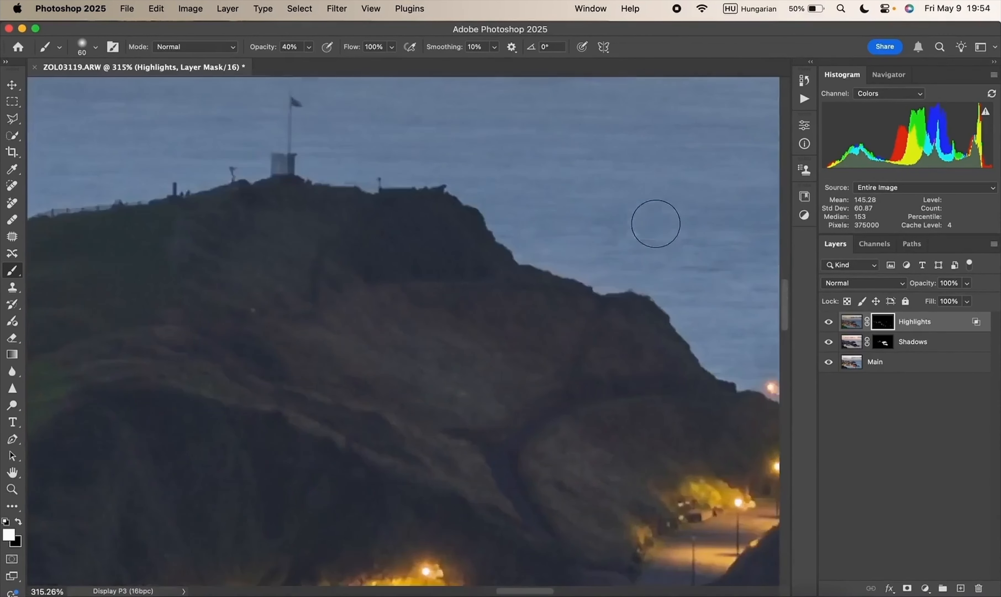
key(super+0)
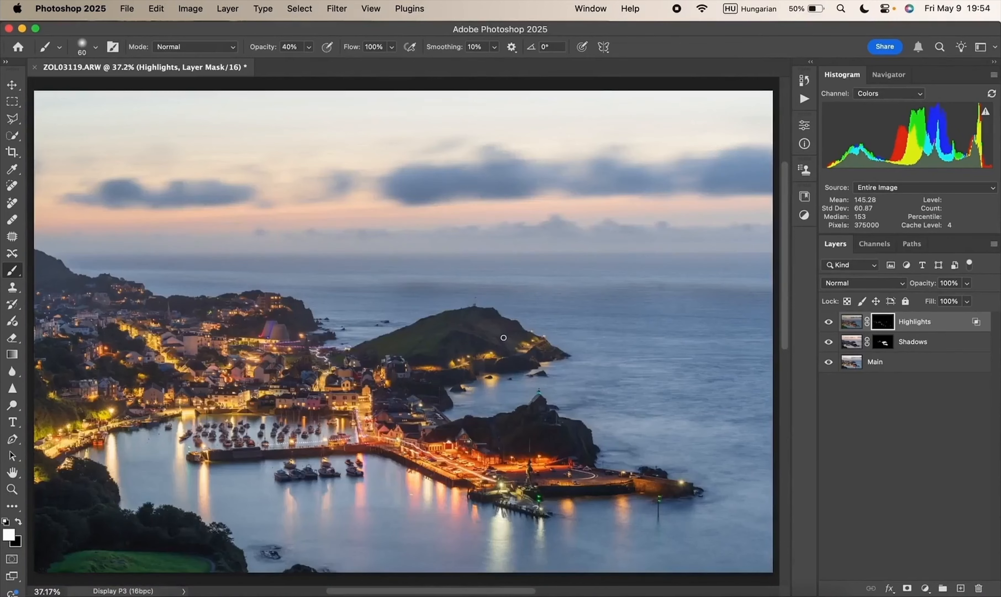
Step: Compare the town's lights by hiding and showing the Highlights layer, first alone and also together with the Shadows layer
scroll(221, 426, up, 5)
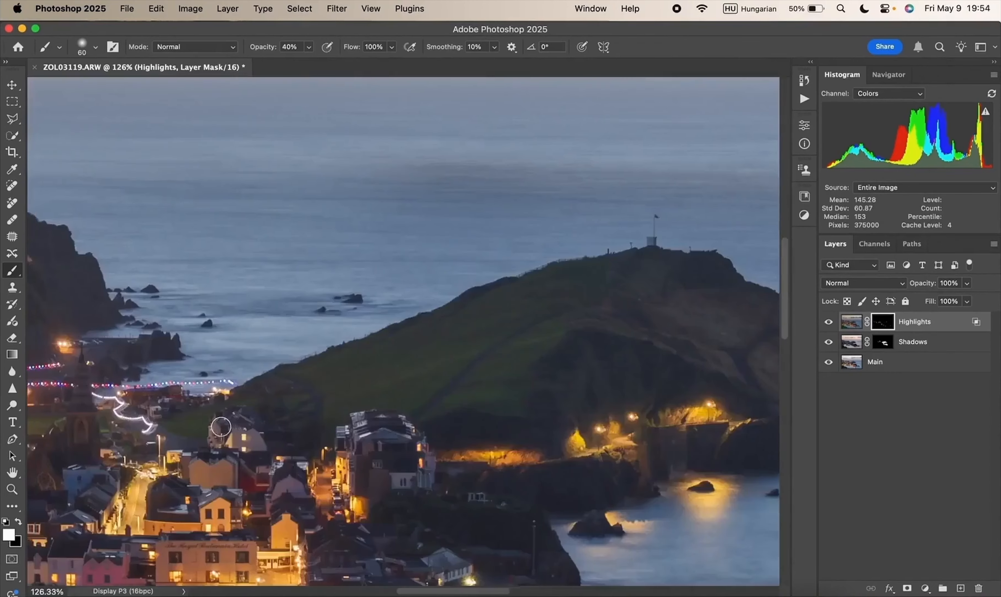
scroll(221, 427, left, 20)
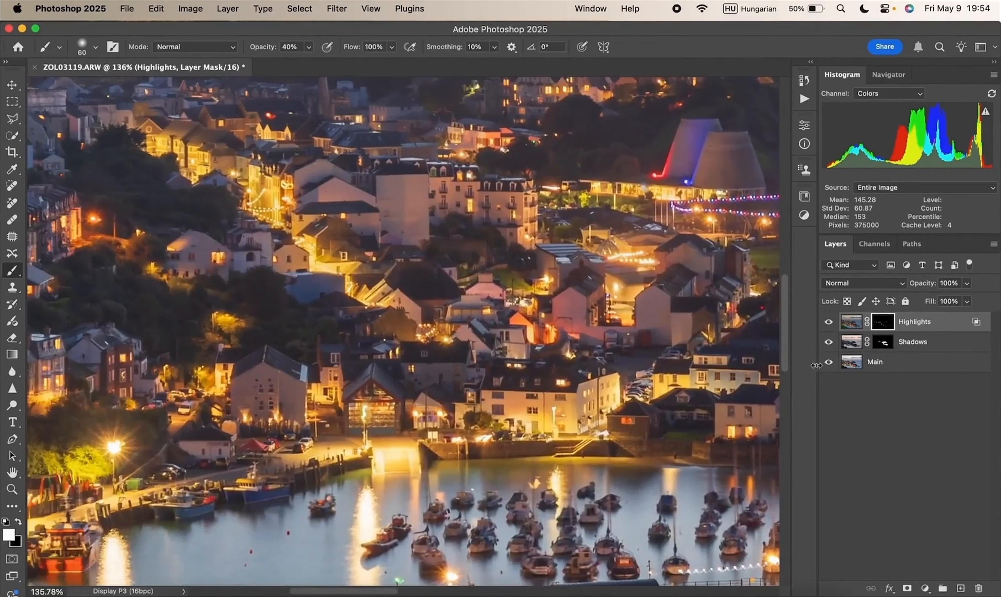
click(828, 322)
click(829, 322)
click(828, 322)
click(828, 323)
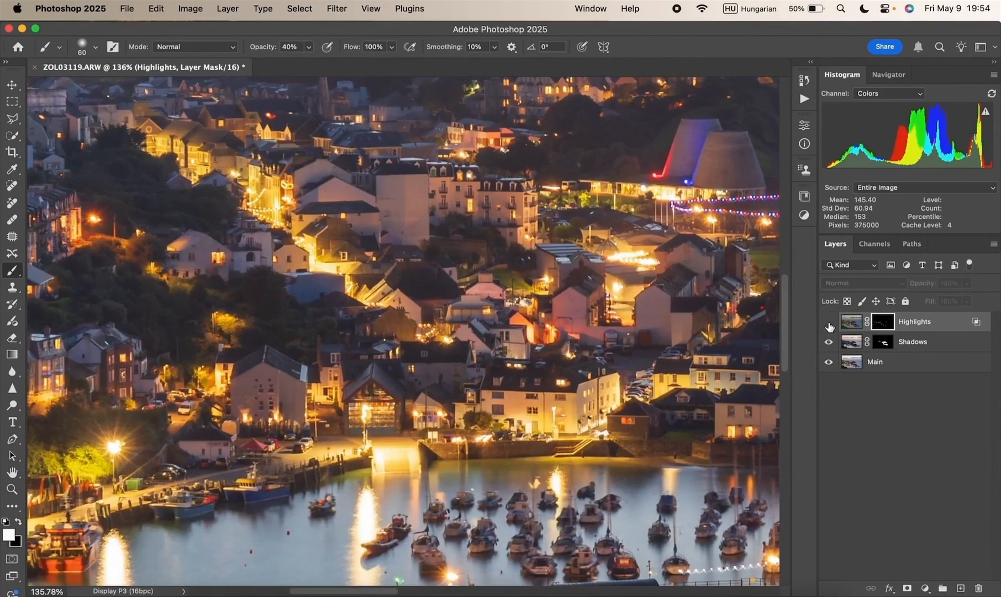
click(828, 322)
click(828, 322)
click(828, 323)
click(829, 323)
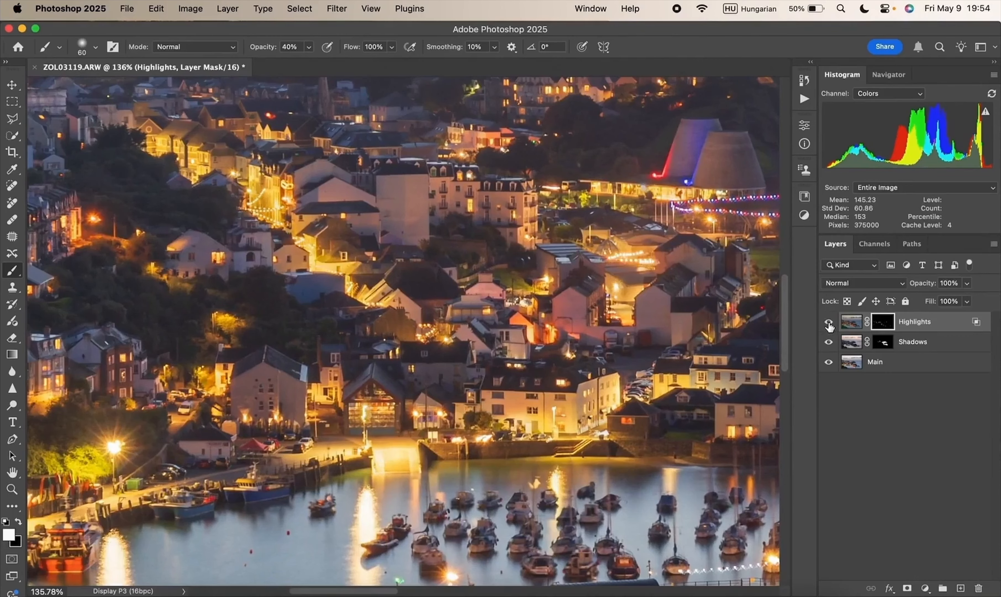
click(828, 322)
click(828, 323)
drag(828, 323, 828, 341)
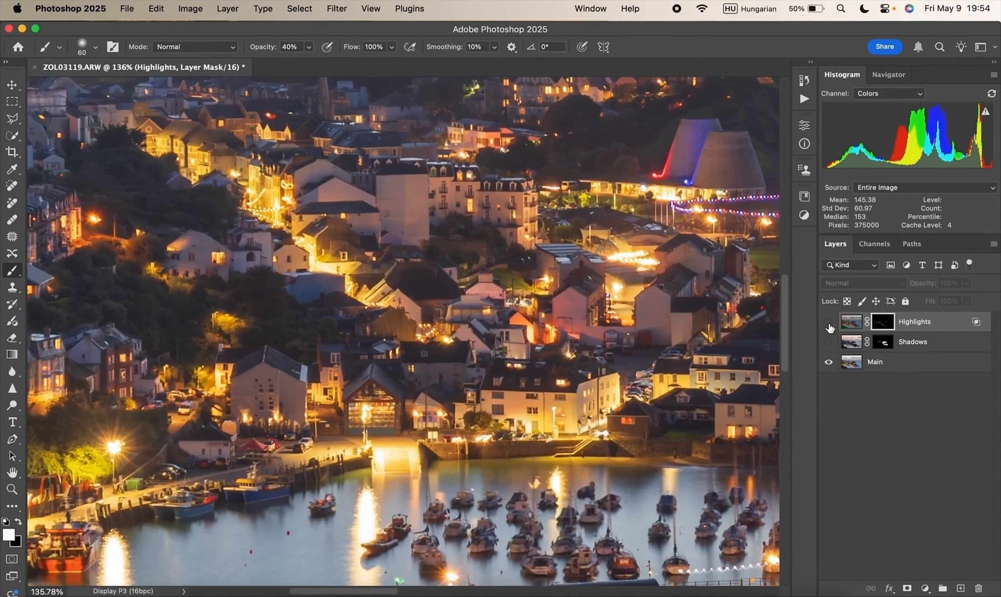
drag(828, 323, 829, 342)
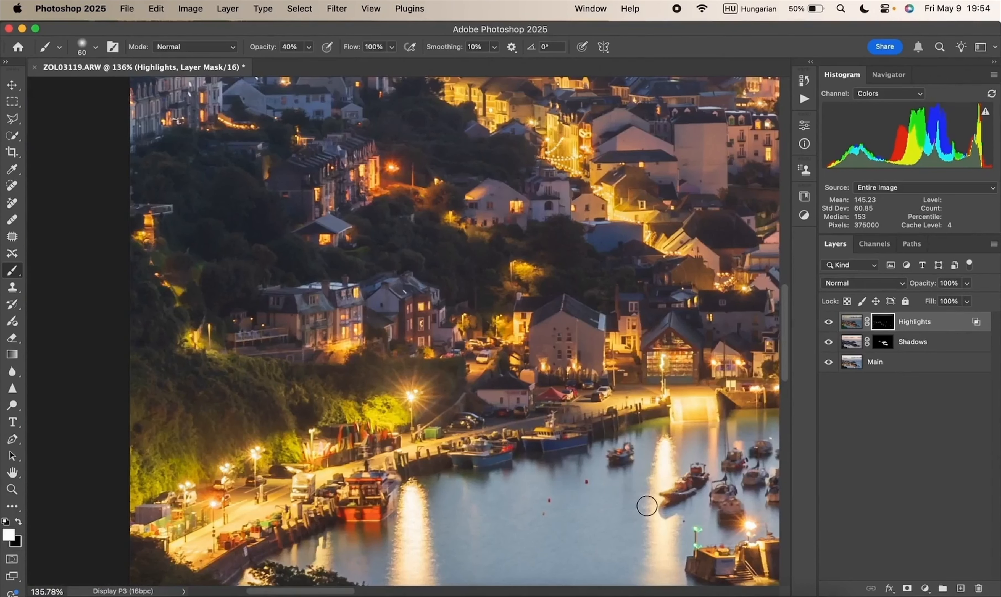
Step: Paint white on the Highlights mask over a quayside lamp below the trees
scroll(646, 505, down, 2)
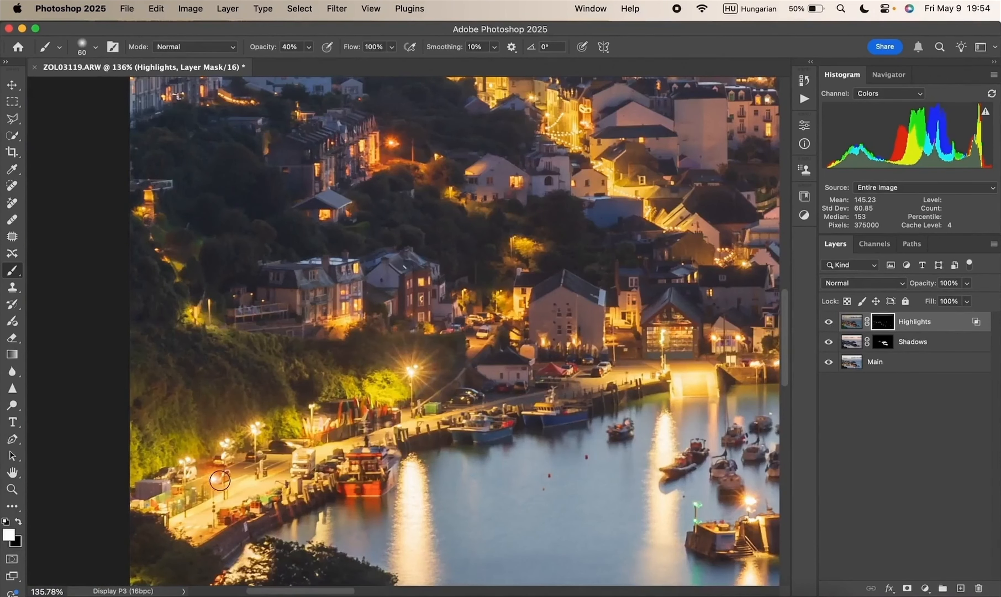
click(255, 428)
scroll(680, 484, up, 5)
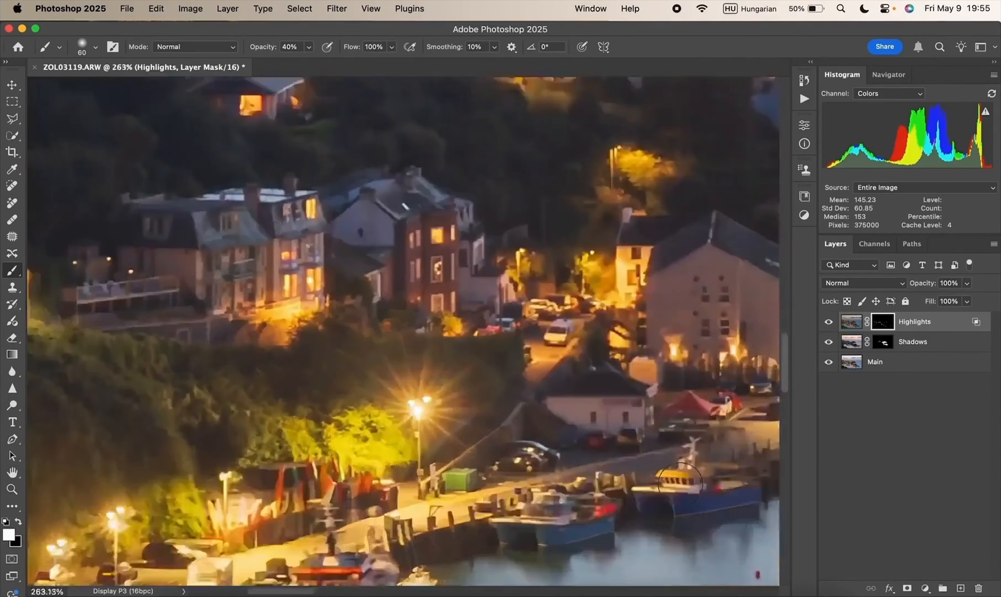
Step: Paint the Highlights mask white over the reflection beside the inflatable boats and clear the fringe around the boats with black
scroll(680, 483, down, 5)
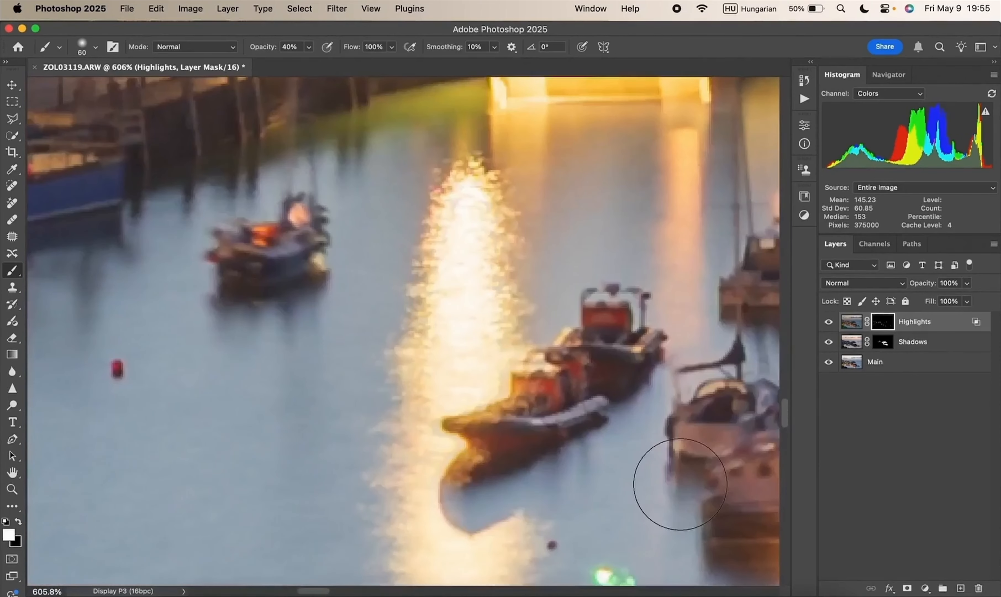
mouse_move(543, 373)
mouse_down()
mouse_move(557, 433)
mouse_move(558, 387)
mouse_move(539, 453)
mouse_up()
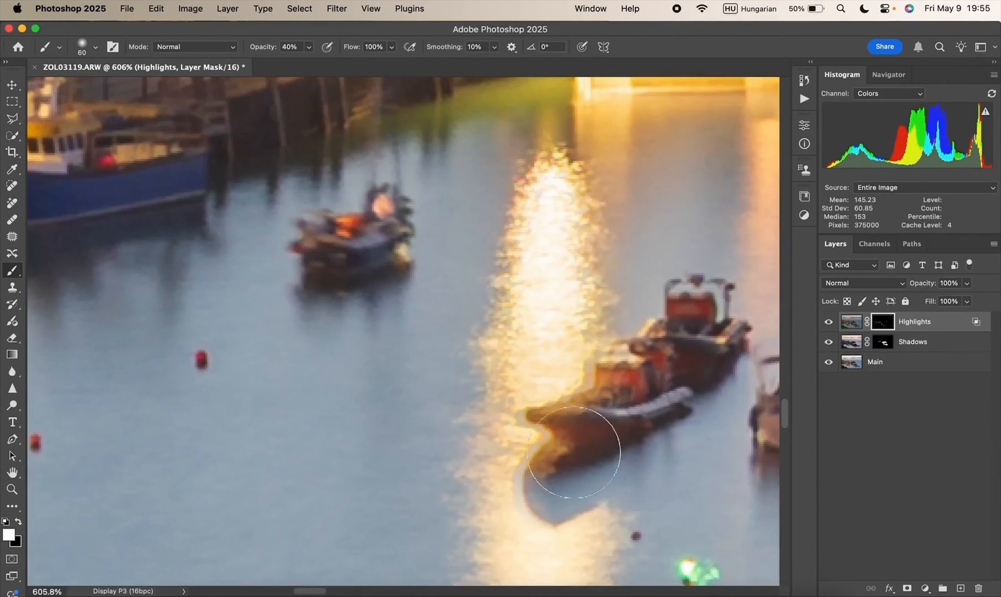
key(x)
mouse_move(595, 415)
mouse_down()
mouse_move(575, 405)
mouse_move(611, 389)
mouse_move(616, 406)
mouse_move(616, 386)
mouse_move(543, 434)
mouse_move(536, 461)
mouse_move(543, 438)
mouse_up()
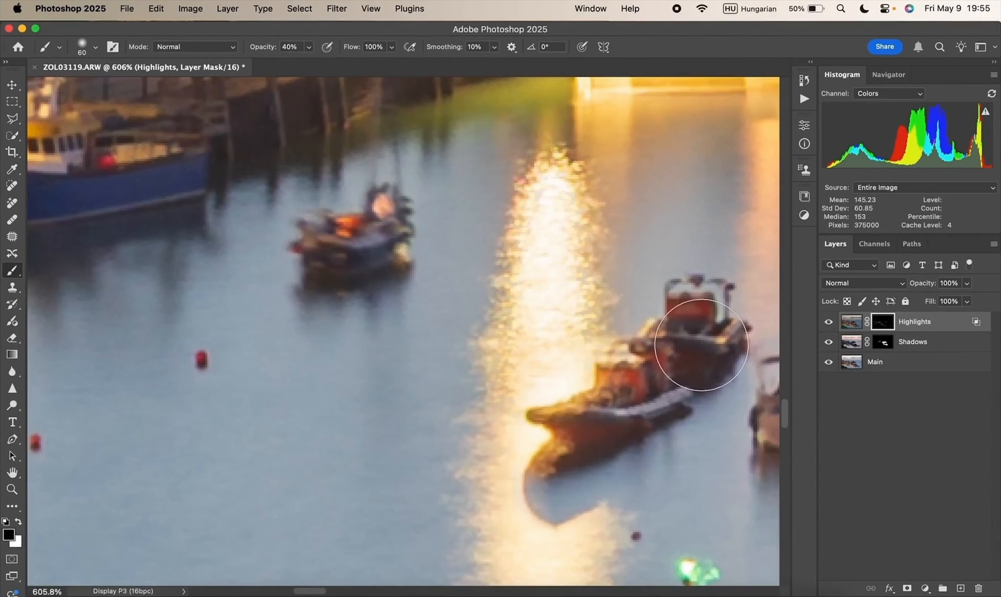
key(x)
Step: Reduce the mask brush size to 10 pixels and check the reflection around the inflatable boats
key([)
key([)
key([)
key([)
key([)
key([)
key([)
key([)
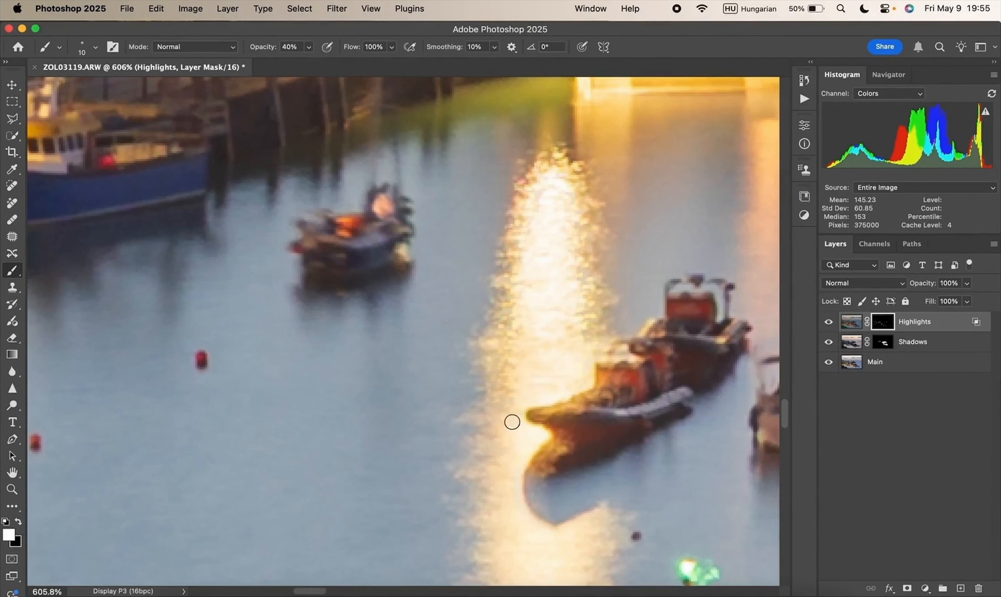
scroll(505, 495, down, 5)
scroll(538, 455, up, 6)
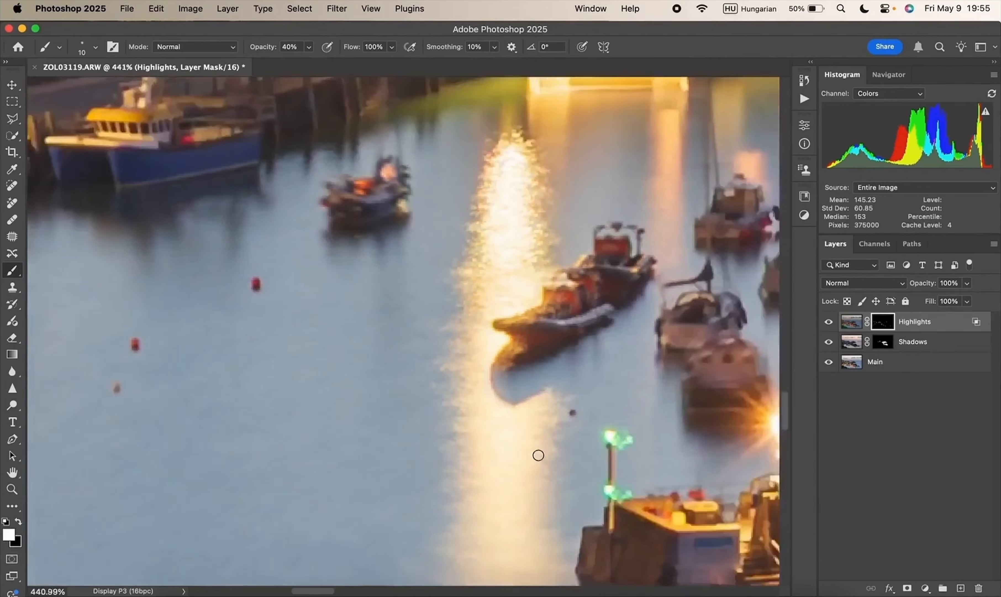
Step: Group the Highlights, Shadows and Main layers and name the group Blend
key(super+0)
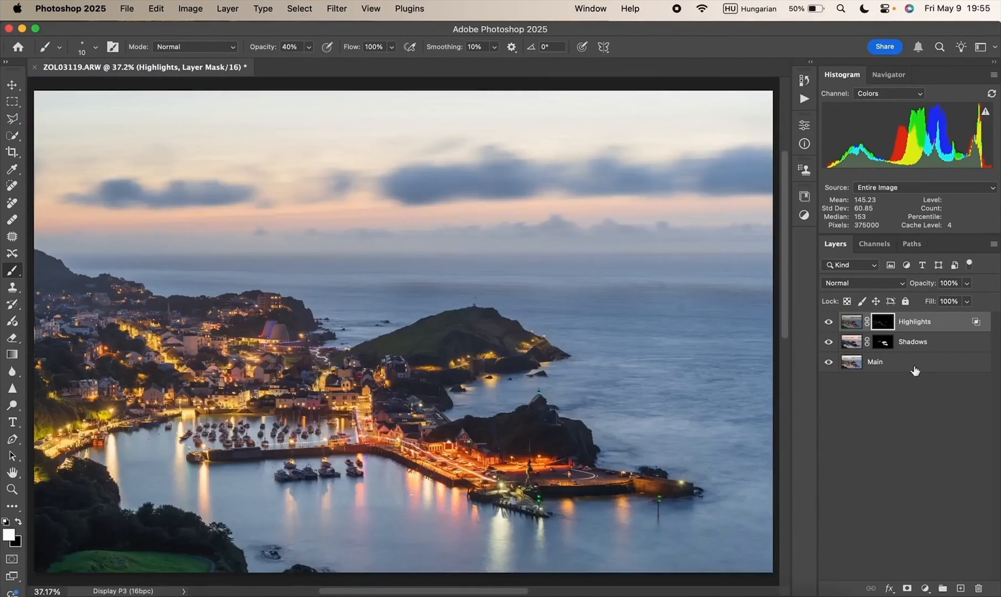
click(931, 365)
drag(944, 366, 943, 588)
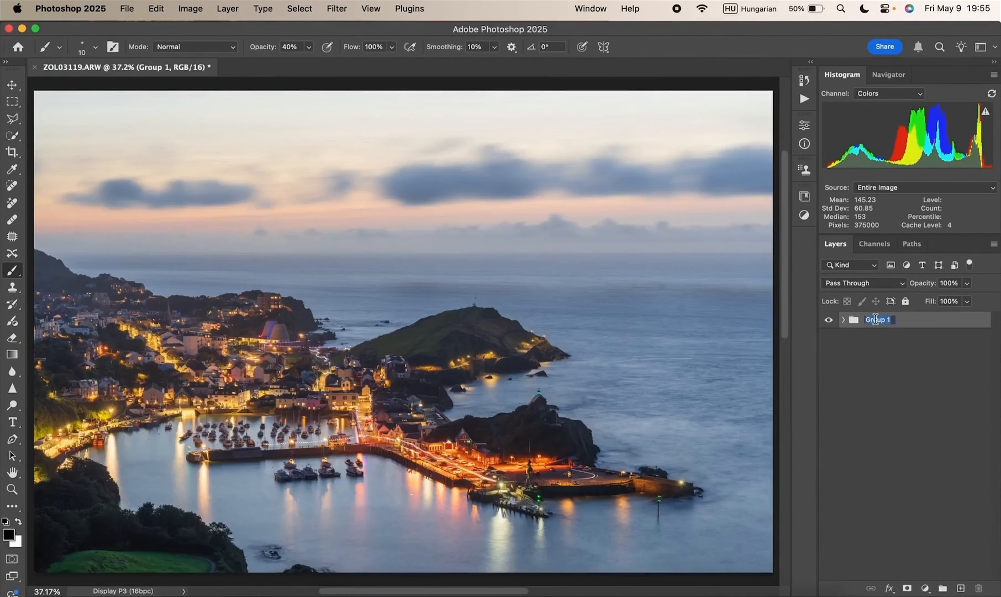
text(Belend)
key(Return)
Step: Add a new empty layer above the Blend group and name it Cleanup
scroll(342, 458, left, 5)
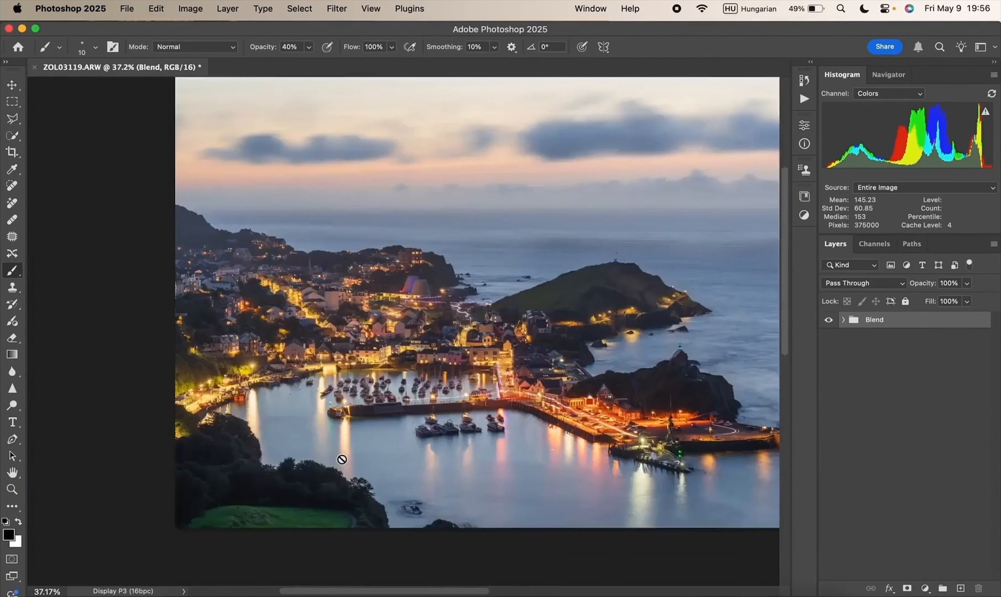
scroll(342, 458, right, 3)
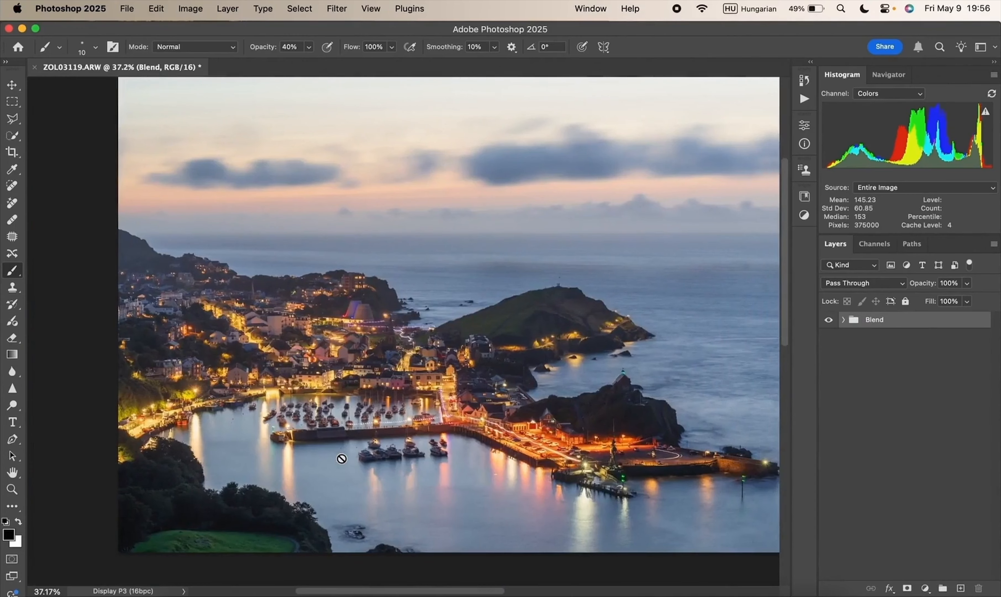
scroll(342, 459, right, 2)
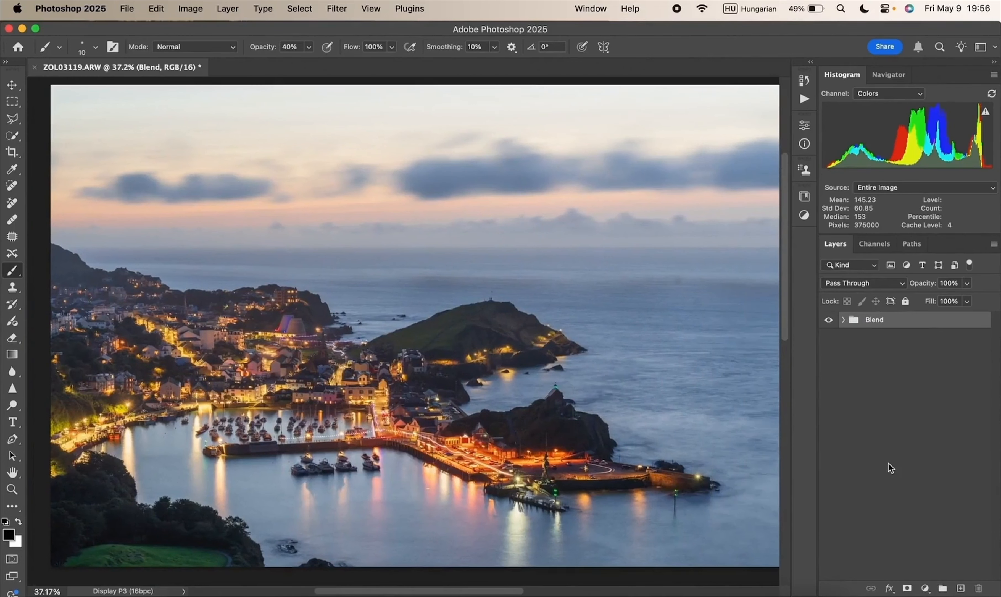
click(961, 588)
key(c)
key(p)
double_click(878, 321)
text(Cle)
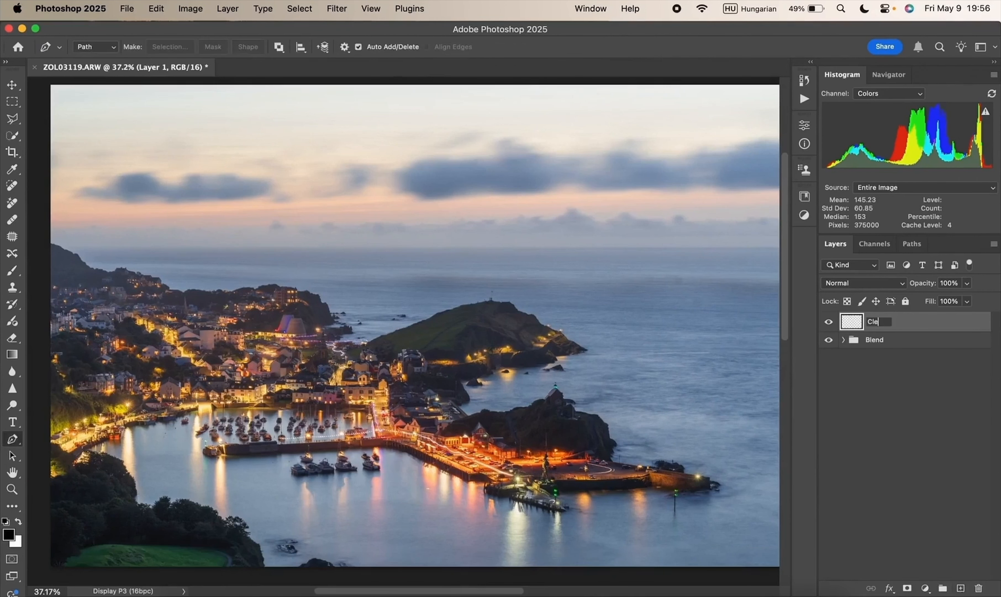
text(anup)
key(Return)
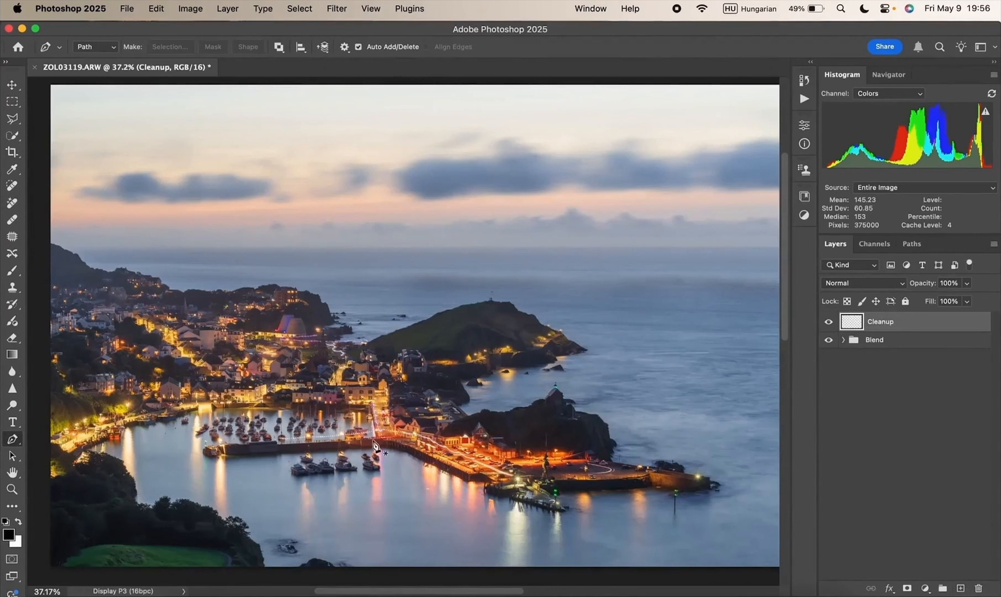
Step: Remove the small spot on the water beside the pier's reflections using the Content-Aware Spot Healing Brush at size 40
key(b)
click(12, 187)
scroll(360, 529, down, 3)
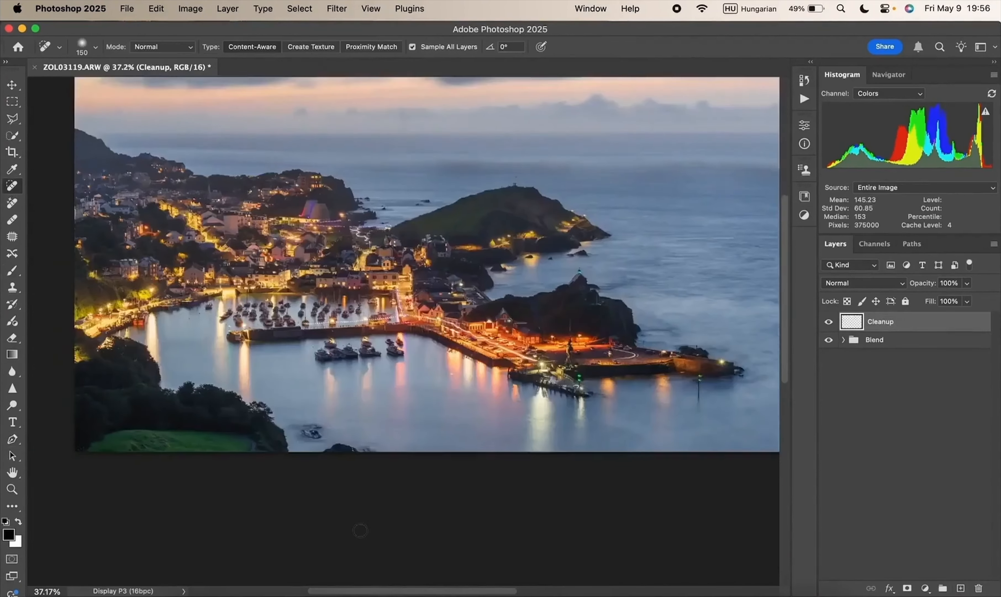
scroll(360, 529, up, 5)
scroll(360, 530, down, 4)
scroll(360, 530, right, 3)
key(bracketleft)
key(bracketleft)
key(bracketleft)
key(bracketleft)
key(bracketleft)
key(bracketleft)
key(bracketleft)
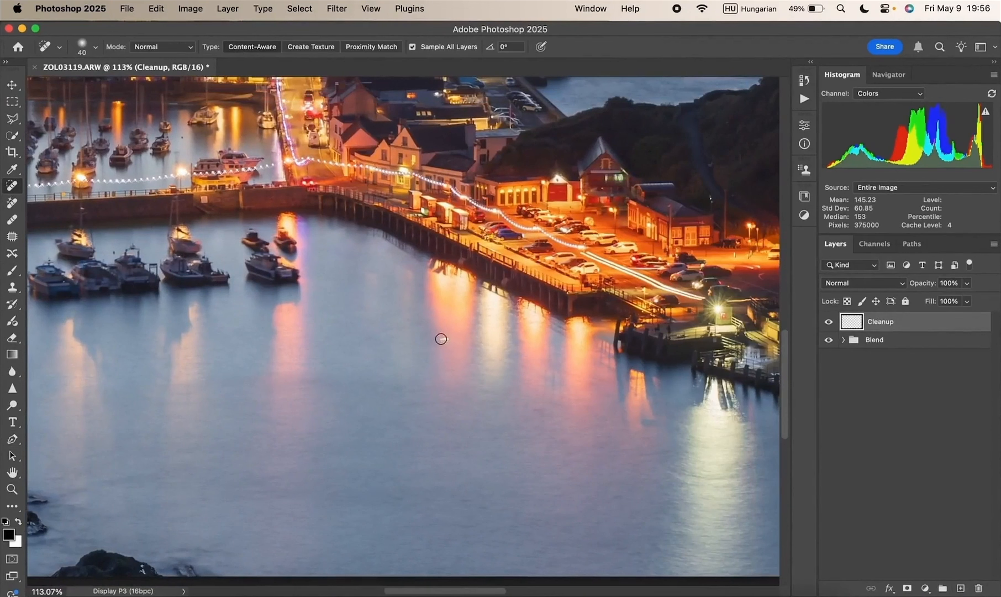
click(447, 339)
click(448, 341)
Step: Inspect the breakwater, headland, open sea and harbour water for further blemishes to clean up
scroll(491, 421, right, 6)
scroll(491, 422, down, 2)
scroll(491, 422, right, 10)
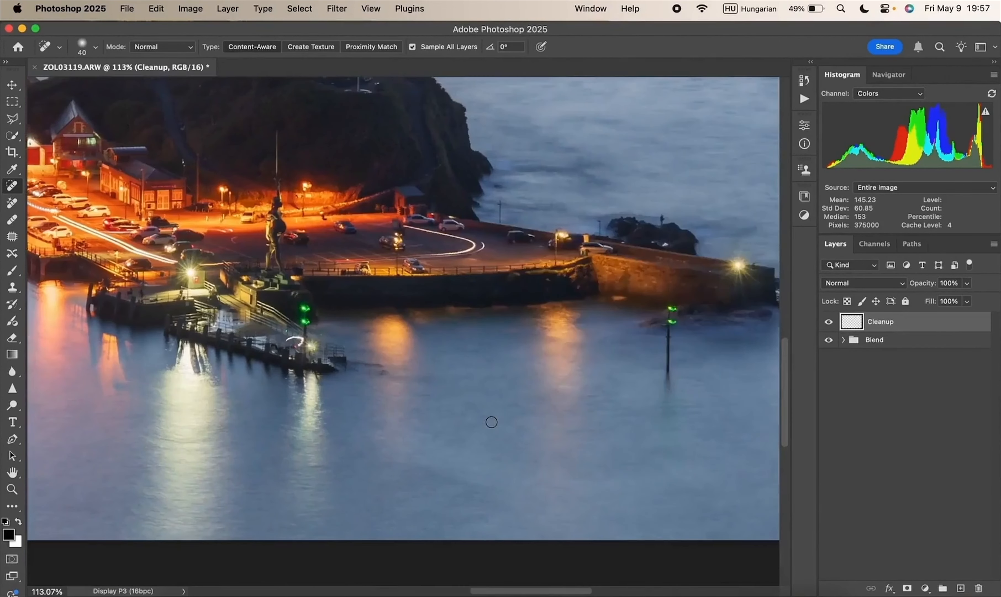
scroll(491, 421, up, 5)
scroll(491, 422, left, 8)
scroll(492, 421, up, 2)
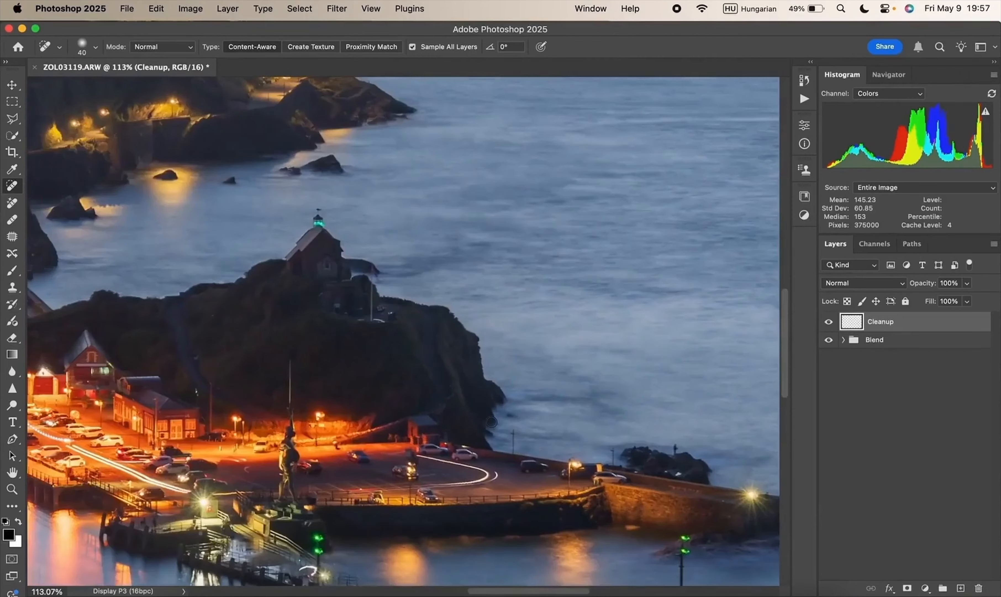
scroll(492, 421, left, 10)
scroll(491, 422, down, 8)
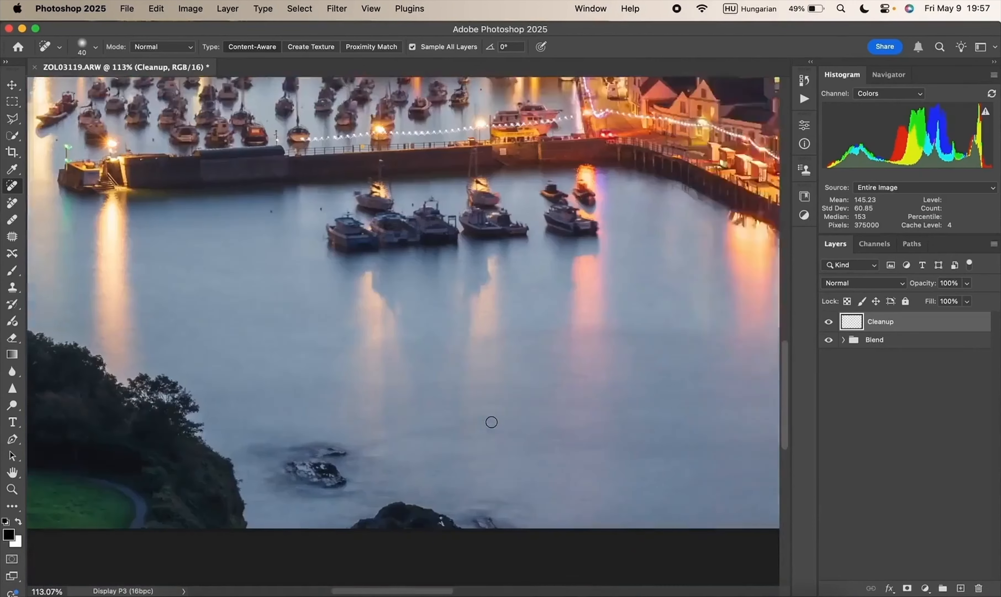
scroll(492, 422, down, 3)
scroll(491, 421, right, 3)
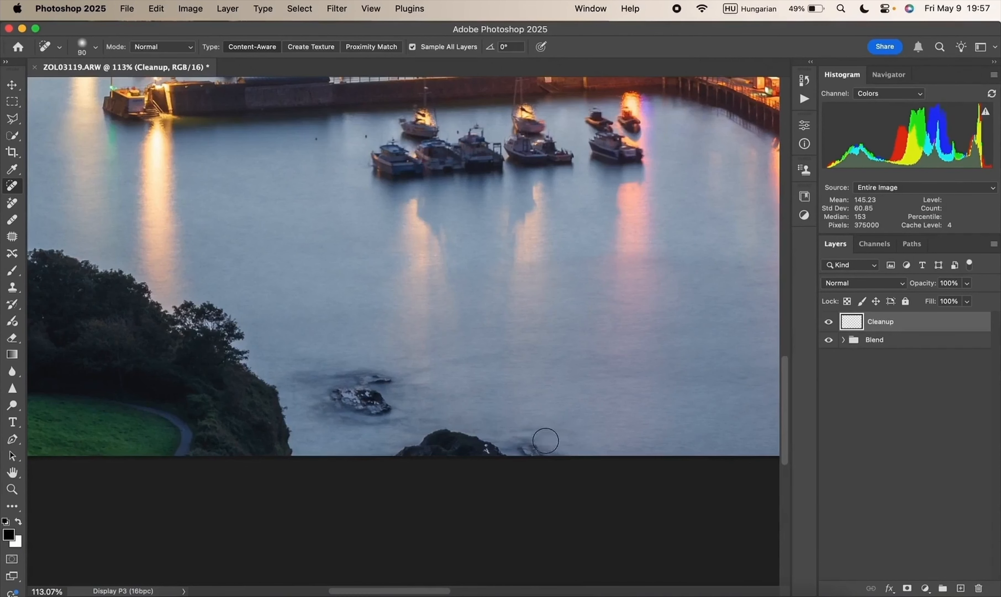
Step: Heal away the dark rocks along the image's lower edge and their remaining traces in the water on the Cleanup layer
mouse_move(398, 459)
mouse_down()
mouse_move(433, 443)
mouse_move(543, 449)
mouse_move(469, 440)
mouse_move(429, 441)
mouse_move(391, 461)
mouse_move(520, 443)
mouse_move(554, 464)
mouse_move(528, 448)
mouse_up()
drag(396, 454, 493, 487)
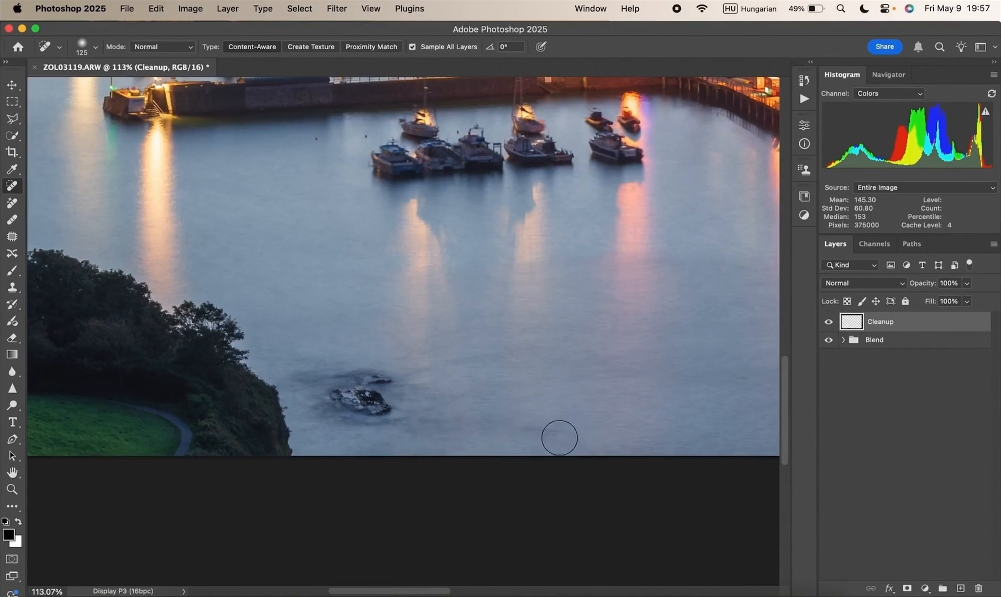
click(540, 431)
drag(536, 430, 527, 430)
key(super+0)
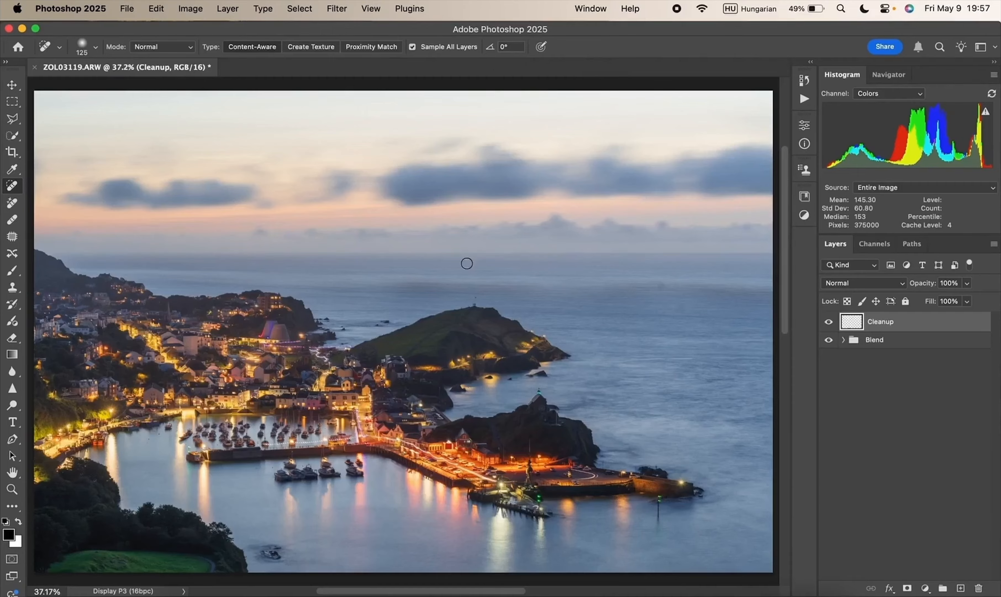
Step: Duplicate the Highlights layer inside the Blend group and delete the copy's layer mask
click(843, 340)
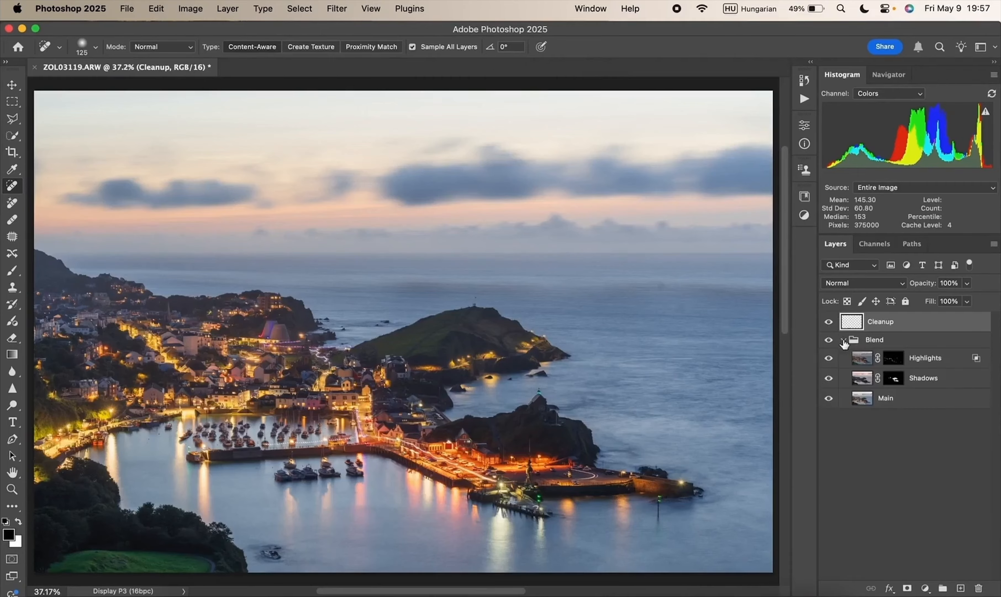
click(861, 362)
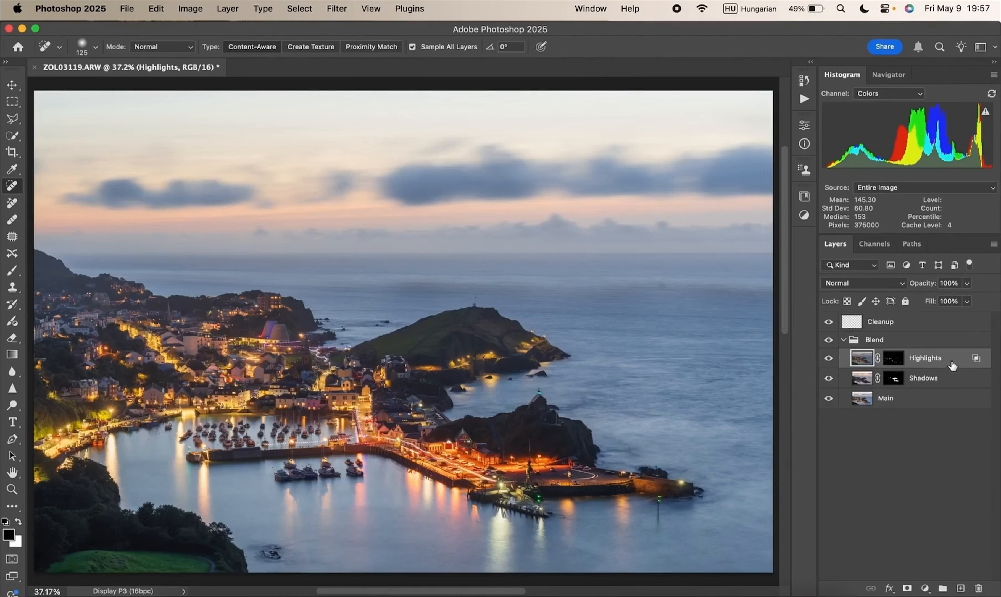
drag(952, 366, 960, 588)
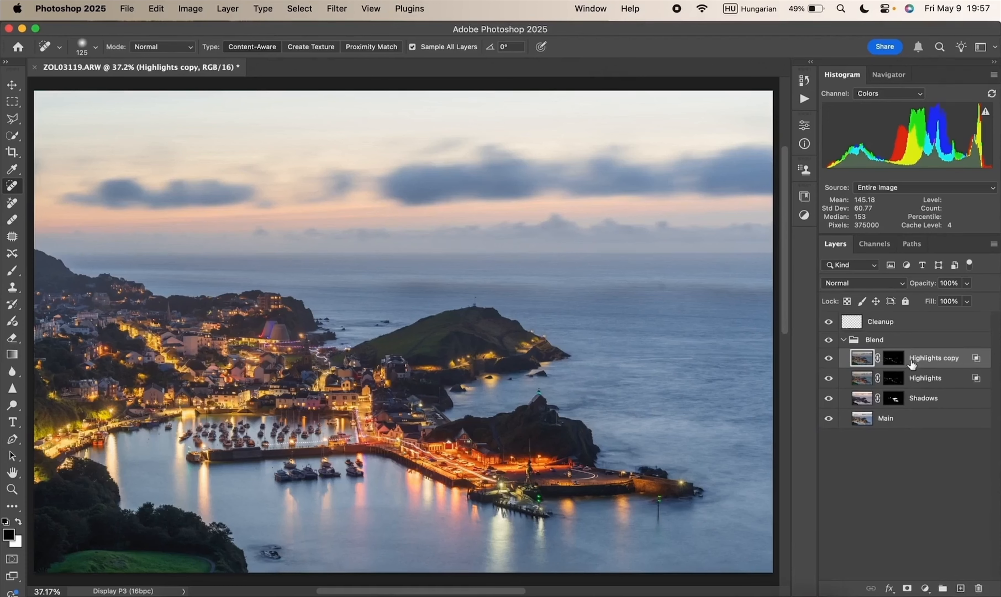
drag(903, 363, 977, 587)
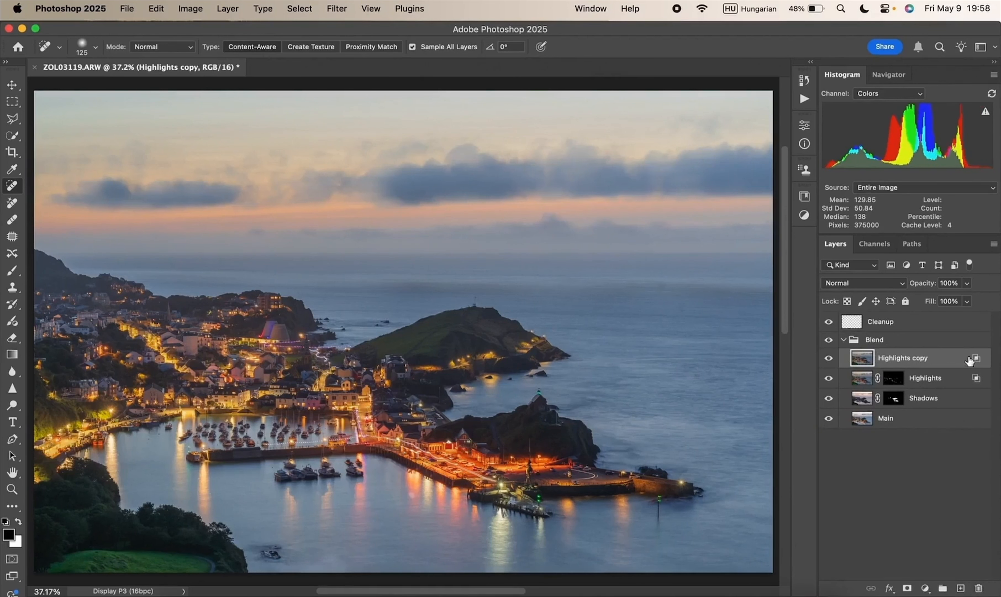
Step: Reset the Highlights copy's Blend If range for the current layer so its black point is an unsplit 0
double_click(954, 361)
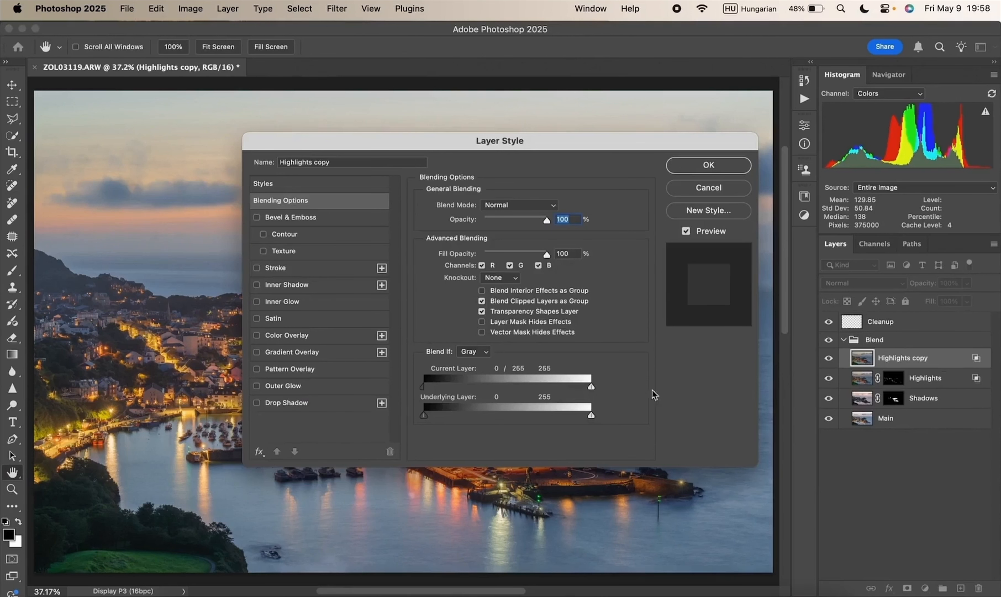
drag(592, 387, 614, 386)
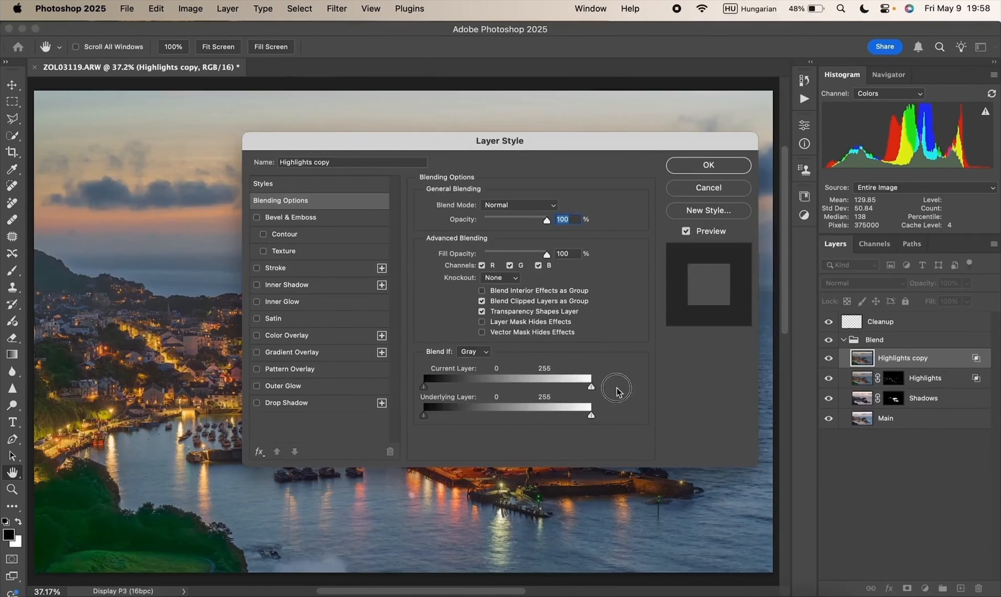
click(715, 170)
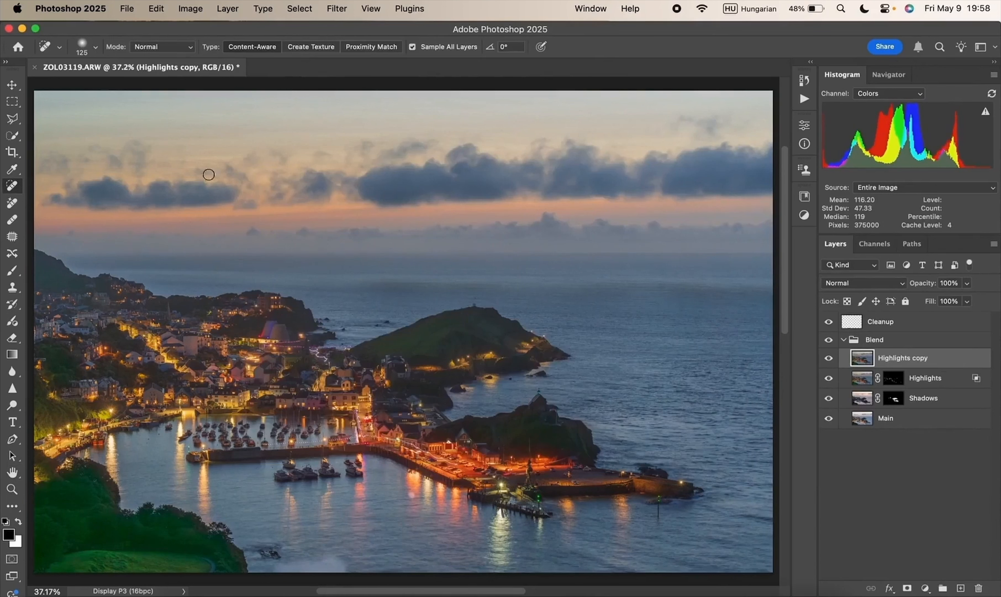
Step: Add a layer mask to the Highlights copy and fade it with a white-to-black linear gradient running down from the horizon
click(906, 587)
key(b)
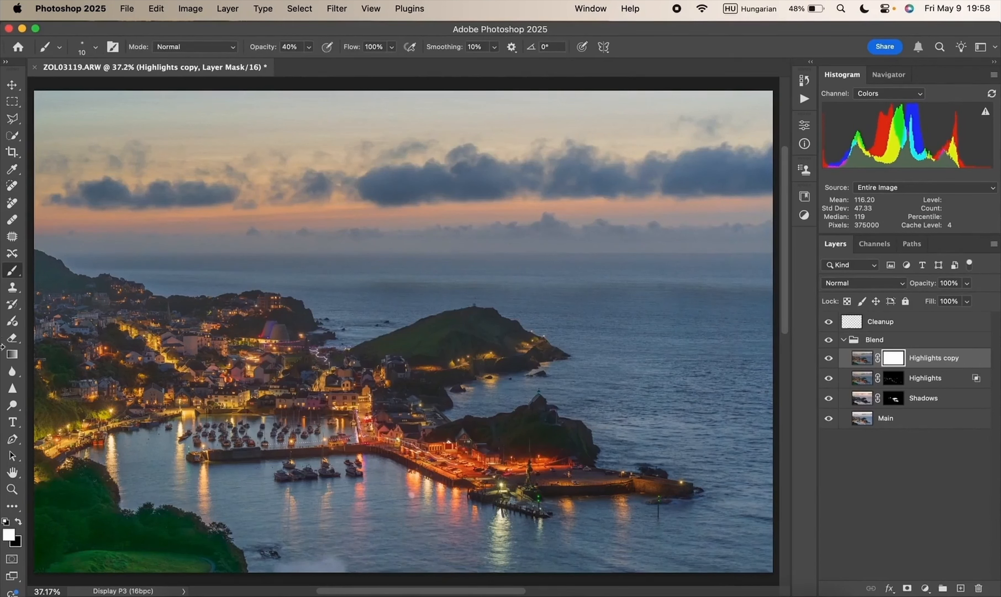
click(12, 354)
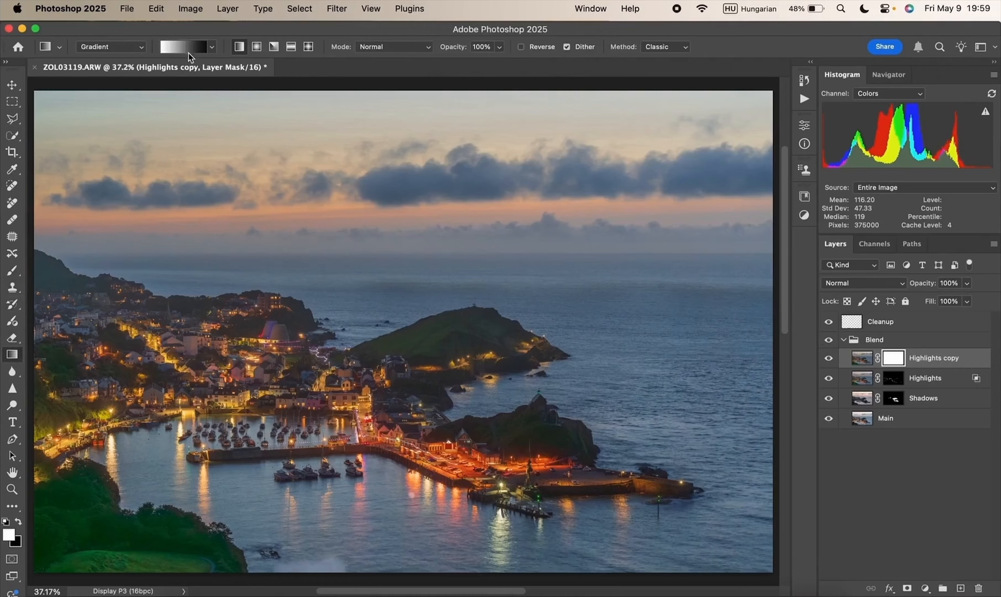
click(212, 47)
click(115, 71)
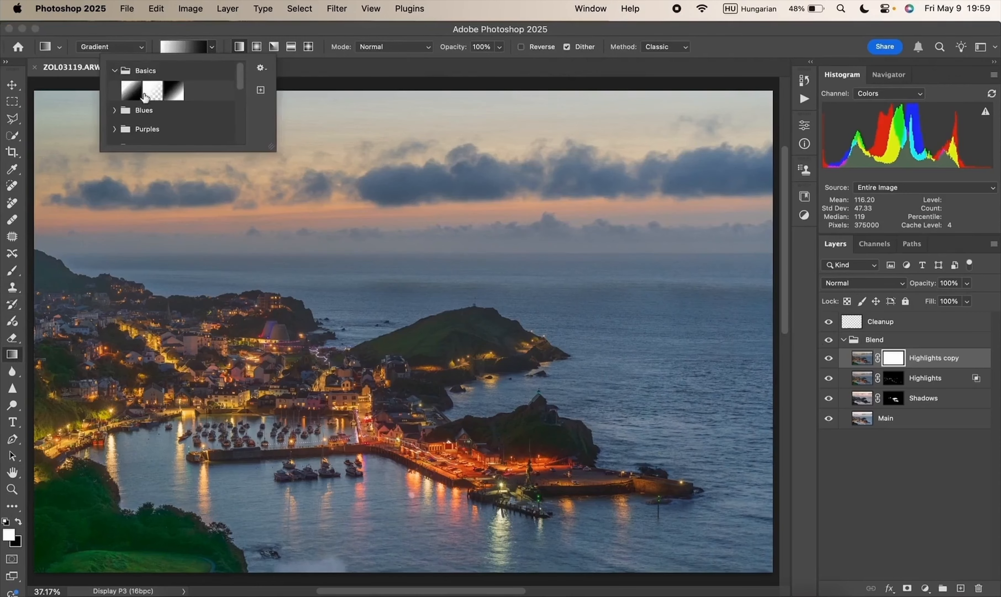
click(115, 71)
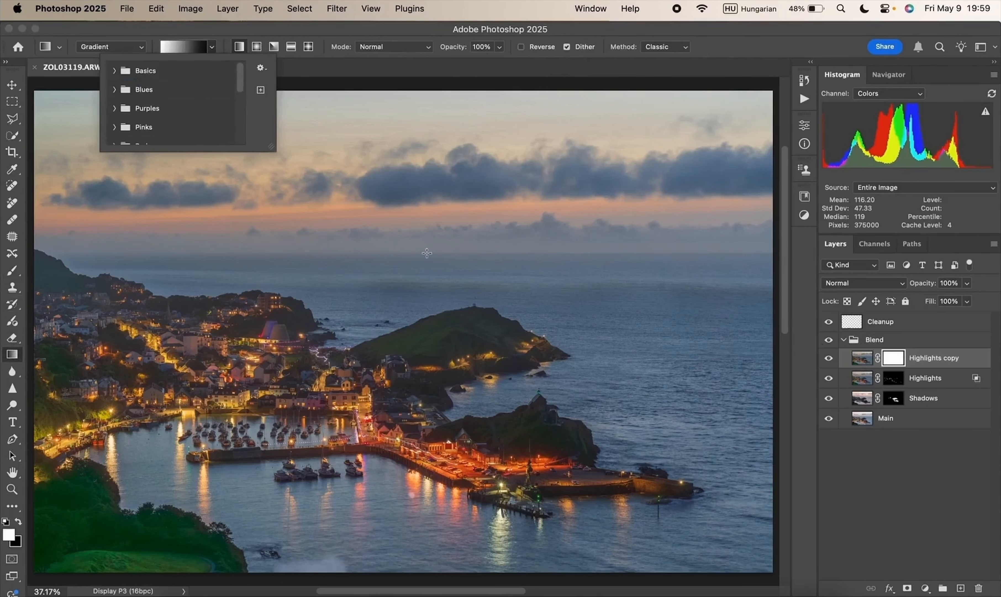
click(449, 252)
drag(449, 253, 452, 279)
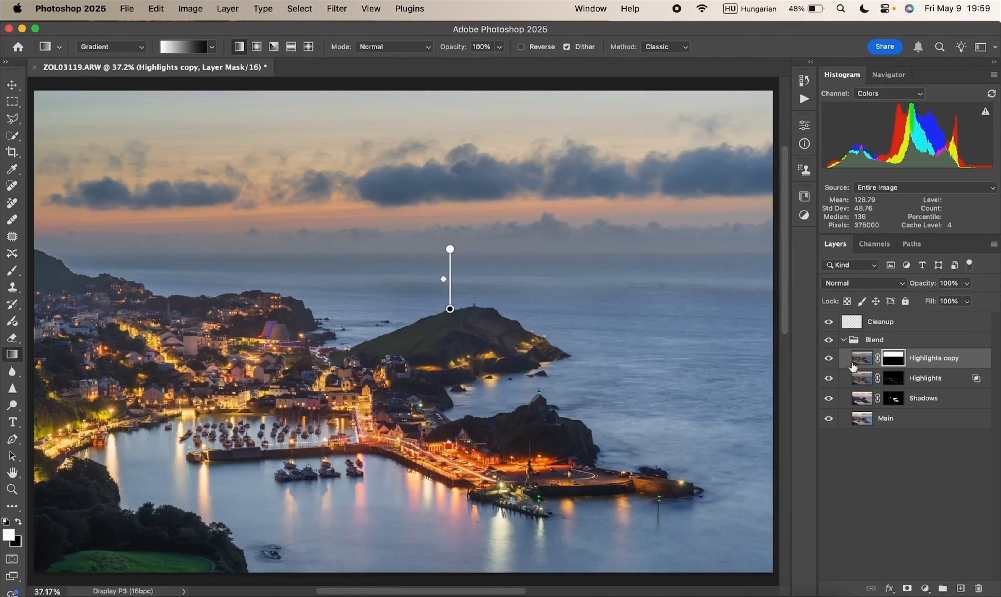
Step: Quick-select the hillside and town along the left shore, sampling from the Highlights layer
click(862, 363)
click(858, 377)
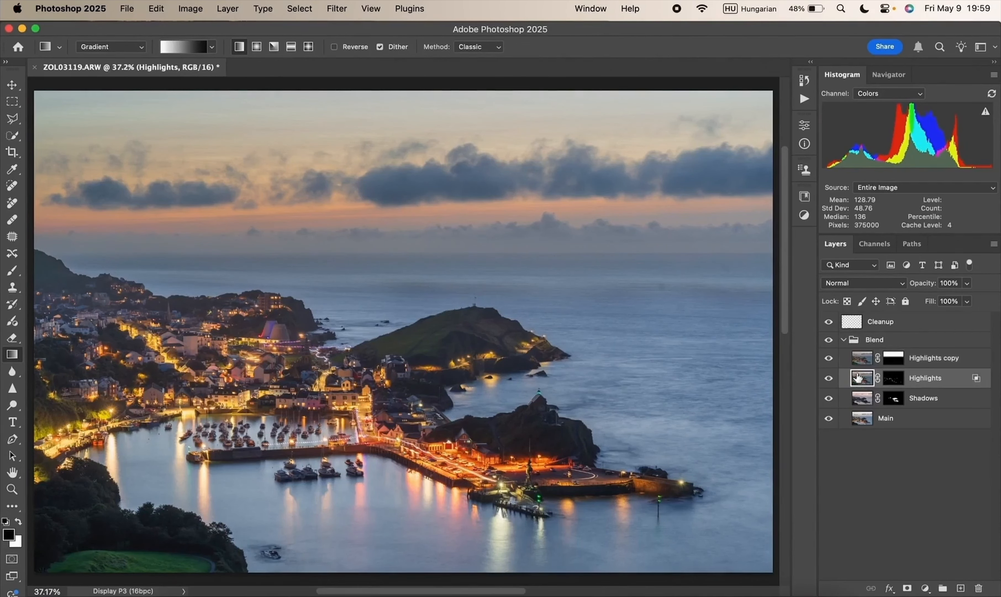
click(14, 138)
mouse_move(55, 272)
mouse_down()
mouse_move(60, 290)
mouse_move(121, 321)
mouse_move(81, 331)
mouse_move(229, 332)
mouse_move(264, 342)
mouse_move(309, 378)
mouse_move(321, 354)
mouse_move(341, 369)
mouse_up()
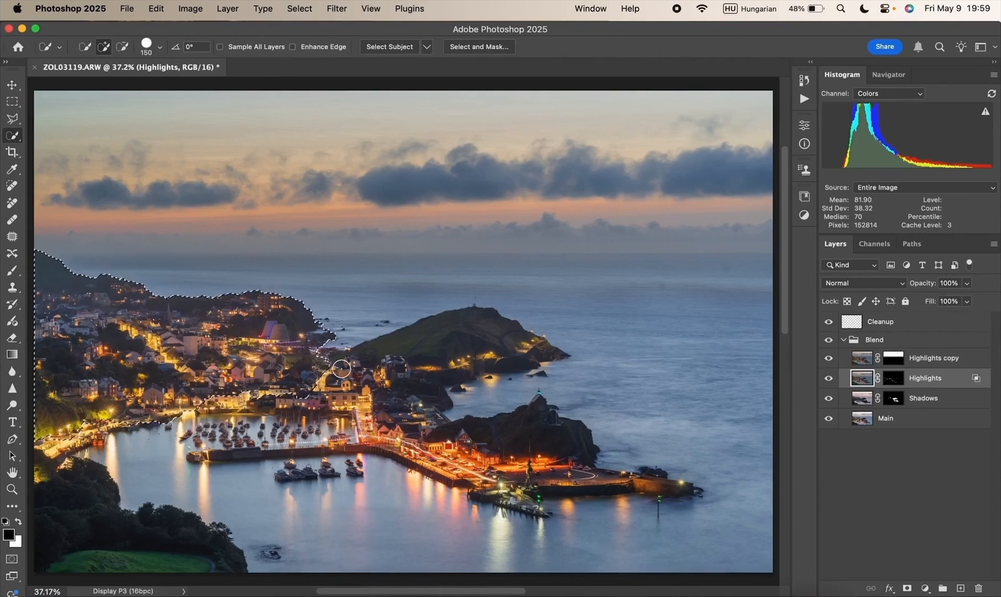
Step: Paint the selected hillside black on the Highlights copy's mask with a size 600 brush at 100% opacity, deselect, and compare the layer on and off
click(895, 363)
click(20, 272)
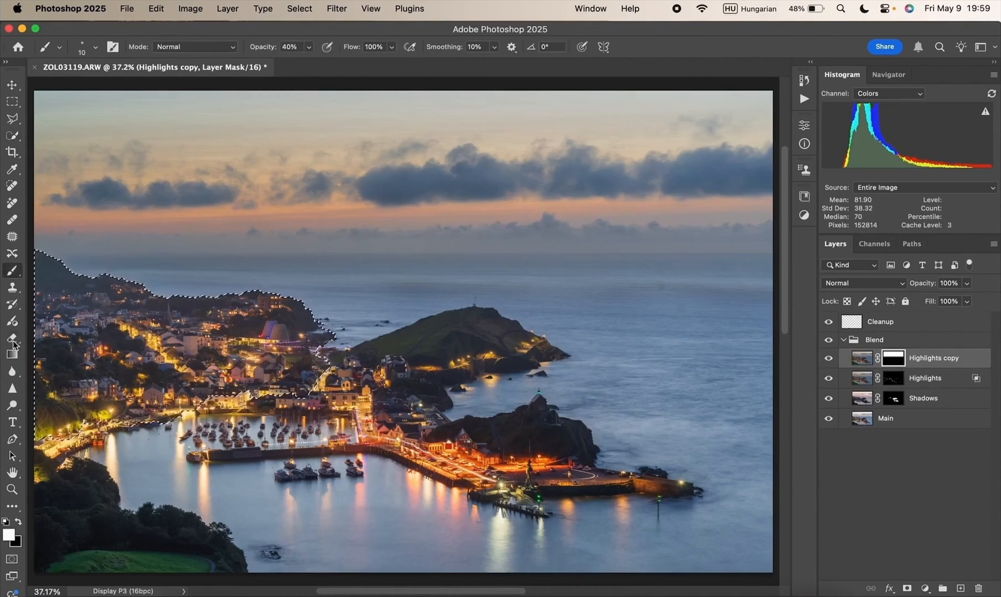
click(19, 522)
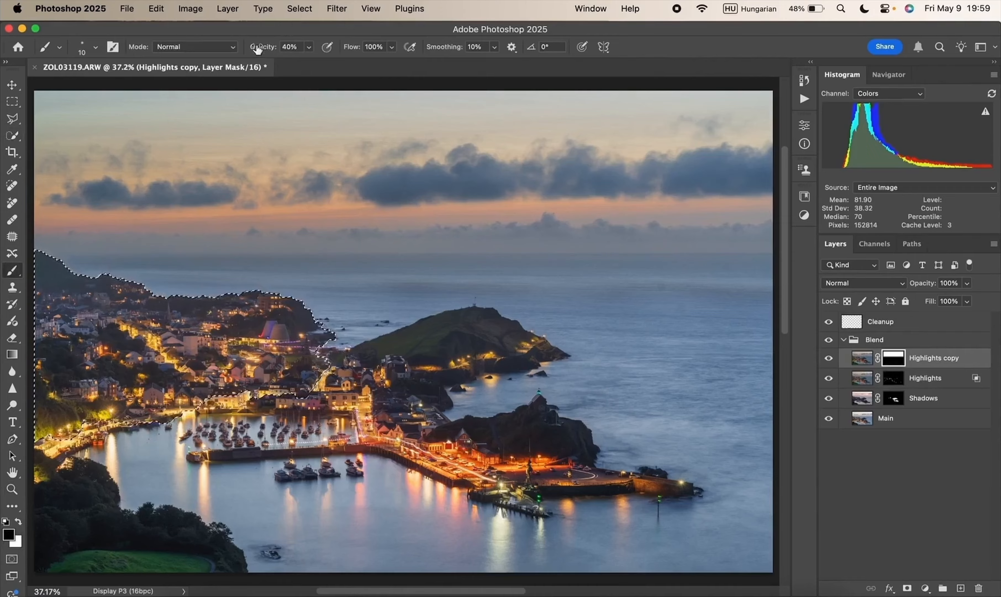
drag(258, 49, 422, 62)
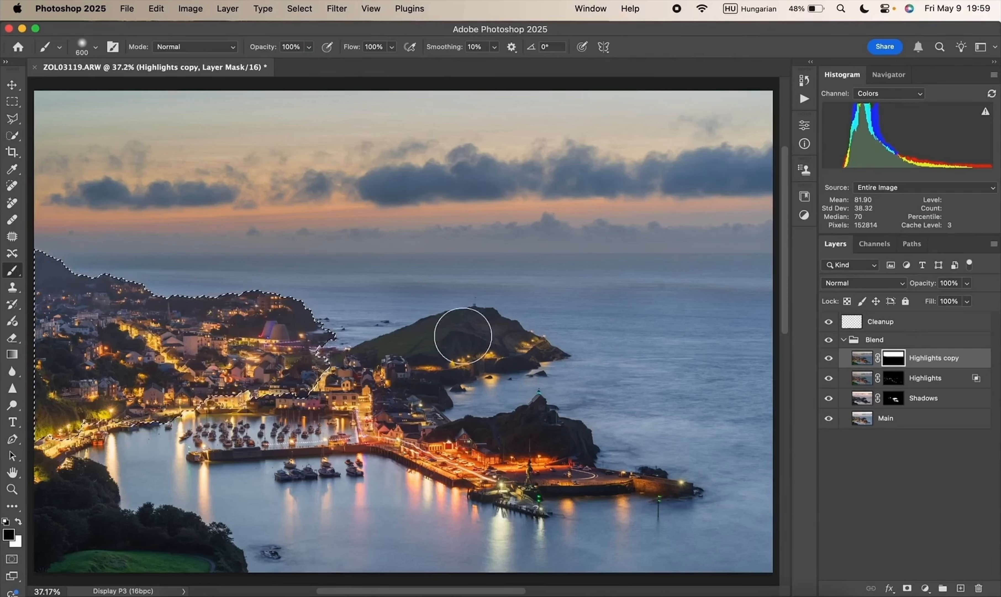
key(super+d)
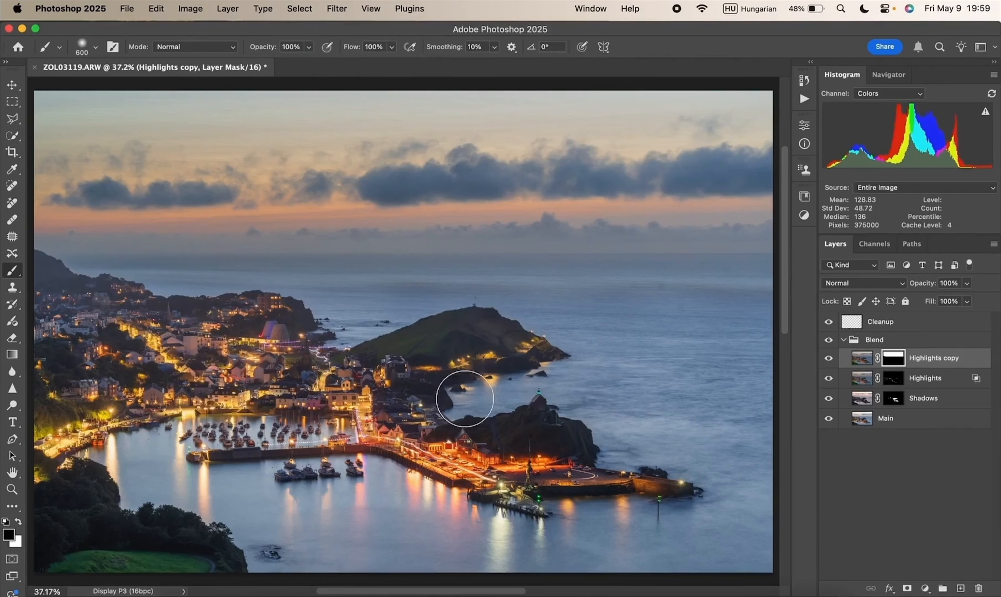
click(829, 358)
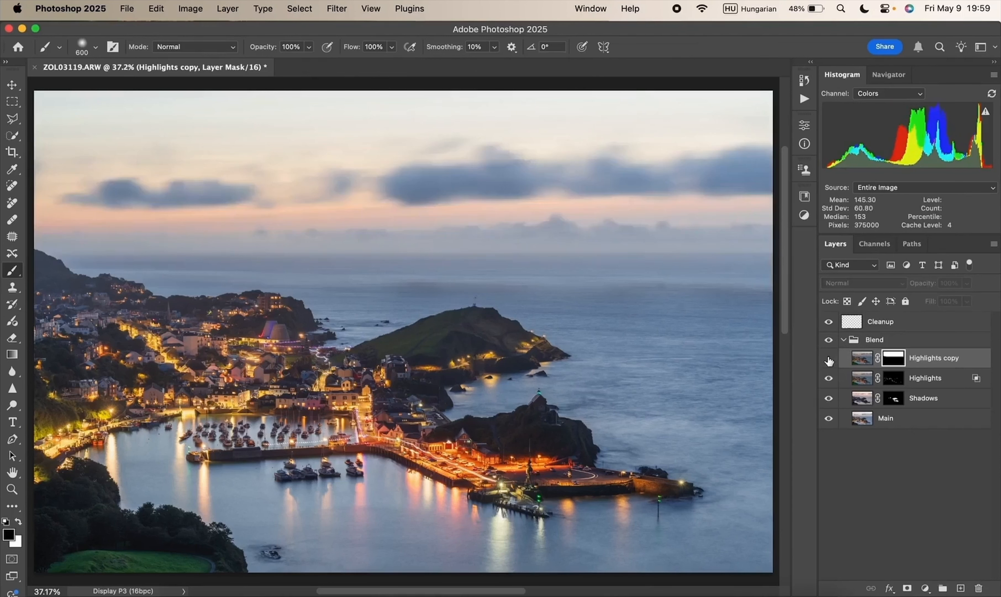
click(829, 359)
click(828, 359)
click(828, 359)
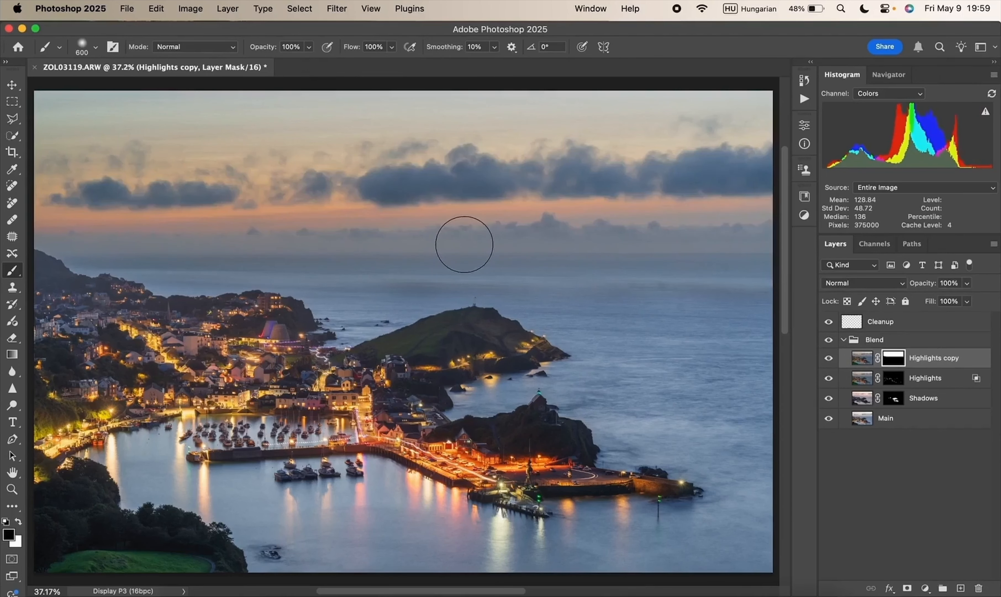
Step: Add a Curves adjustment clipped to the Highlights copy and brighten it with a curve point at input 115, output 135
click(862, 360)
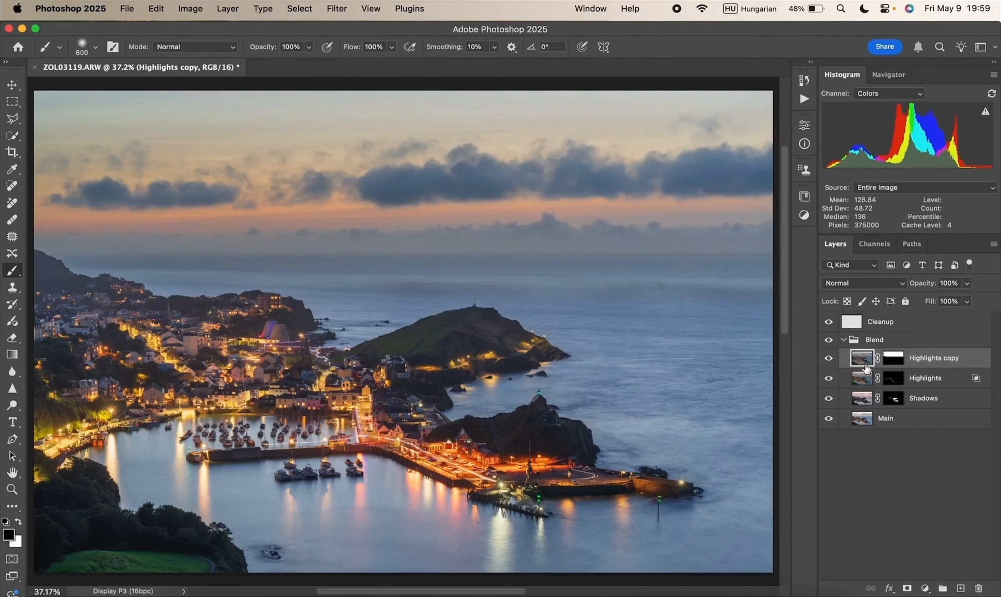
click(926, 588)
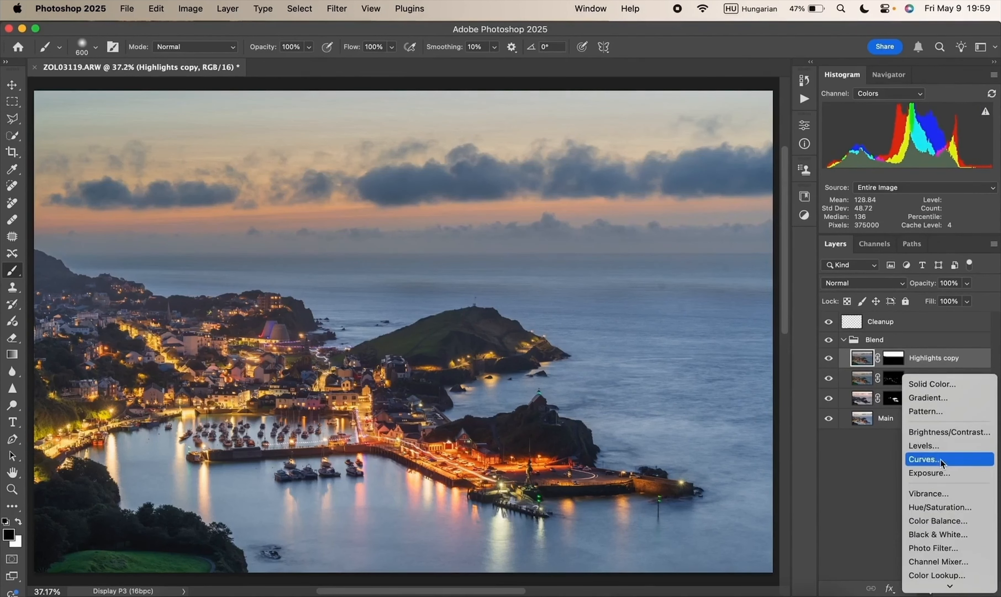
click(942, 462)
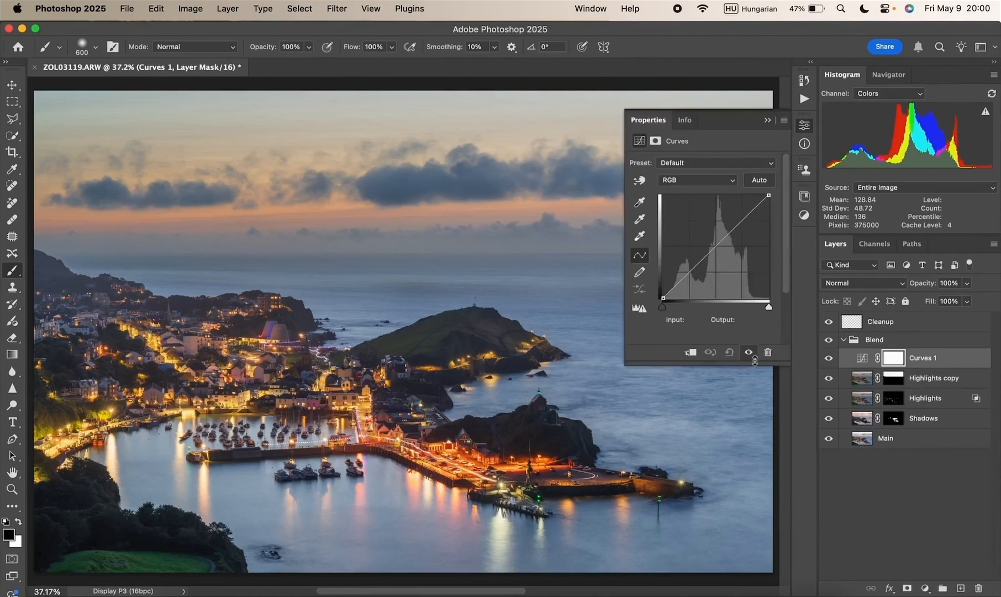
mouse_move(713, 248)
mouse_down()
mouse_move(692, 208)
mouse_move(749, 299)
mouse_move(682, 217)
mouse_move(711, 247)
mouse_up()
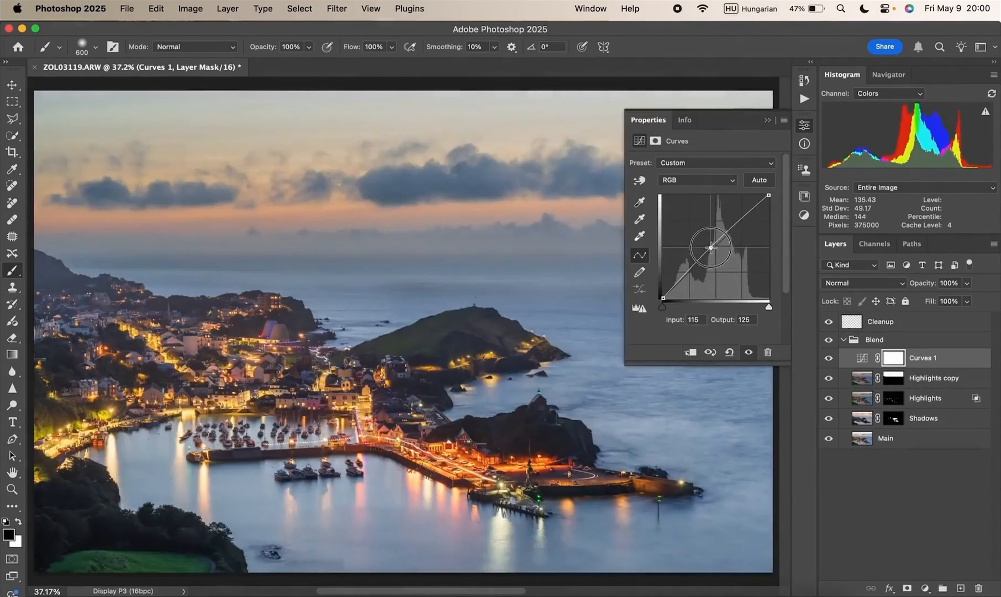
click(689, 353)
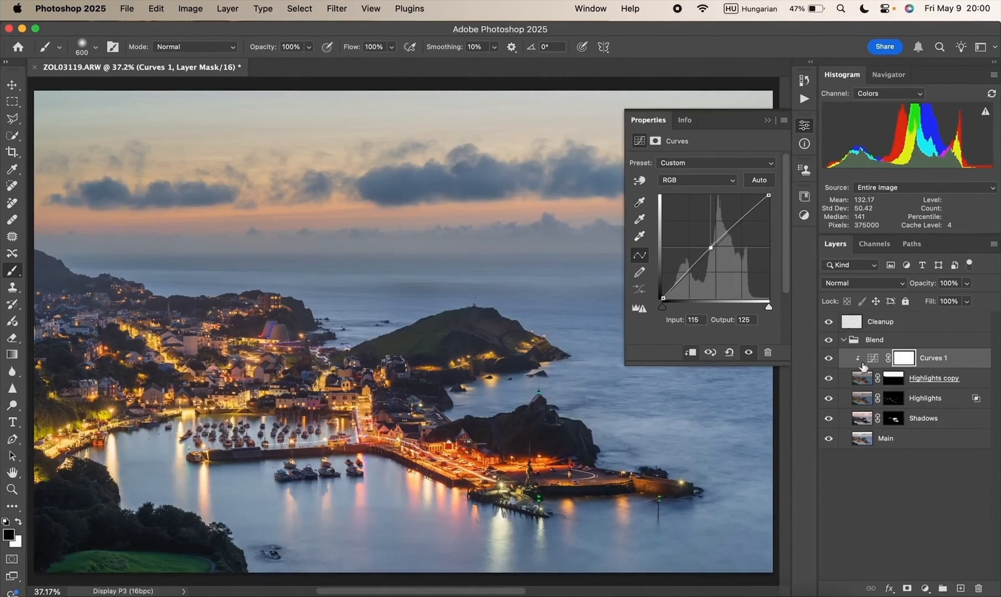
mouse_move(711, 250)
mouse_down()
mouse_move(711, 232)
mouse_move(717, 264)
mouse_move(711, 228)
mouse_move(712, 245)
mouse_up()
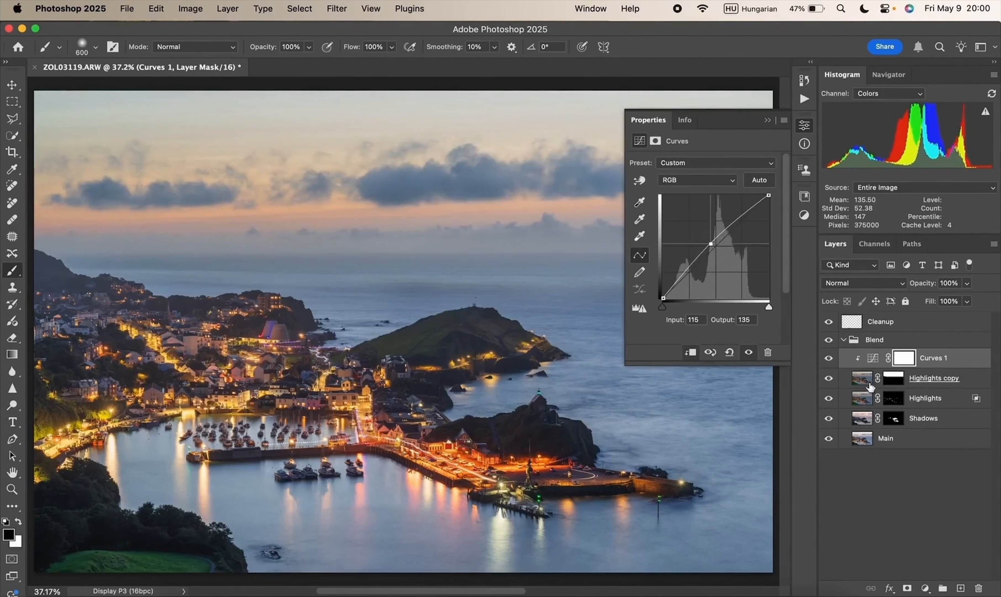
click(768, 120)
Step: Compare the image with and without the Highlights copy layer, and collapse the Blend group
click(829, 378)
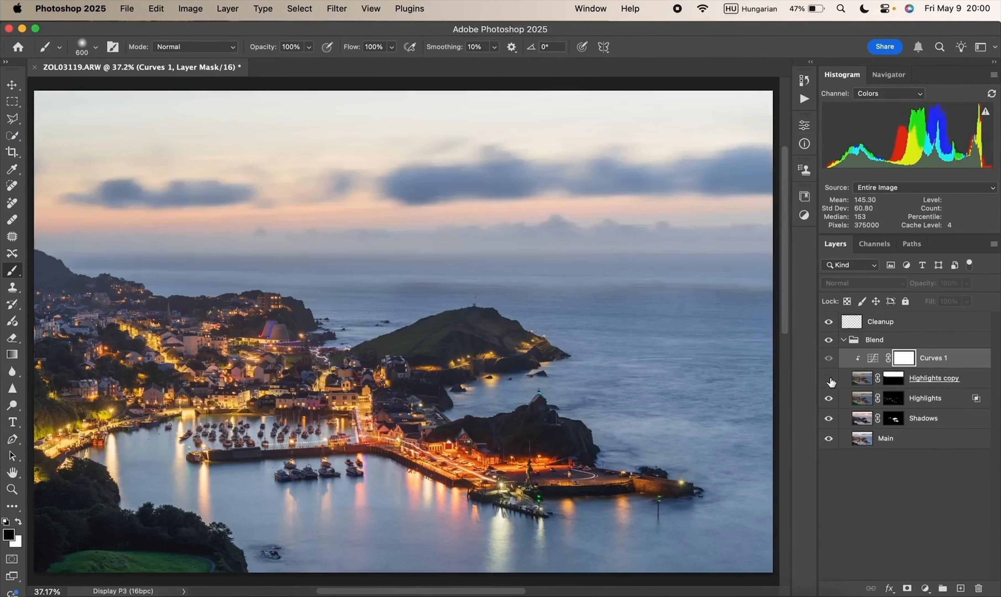
click(829, 378)
click(830, 379)
click(830, 379)
click(829, 379)
click(830, 378)
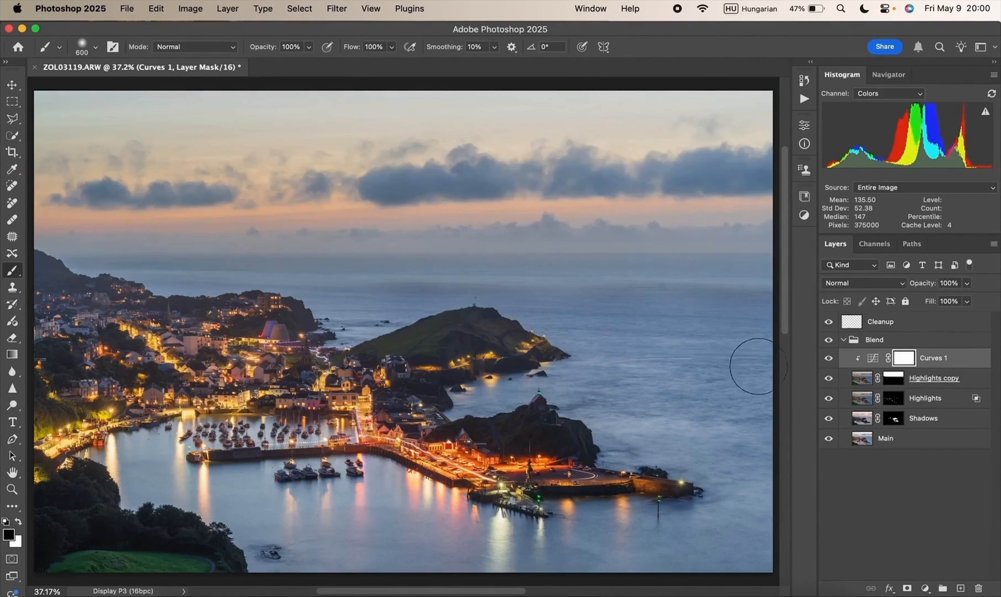
click(843, 341)
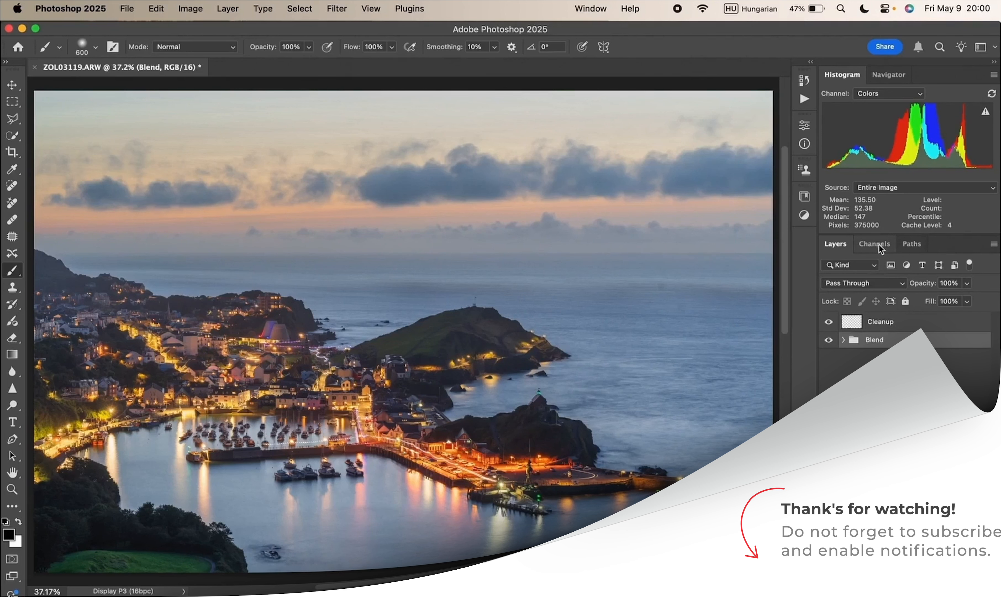
Step: Inspect the red, green and blue channels individually, and load the composite RGB channel's luminosity as a selection
click(877, 244)
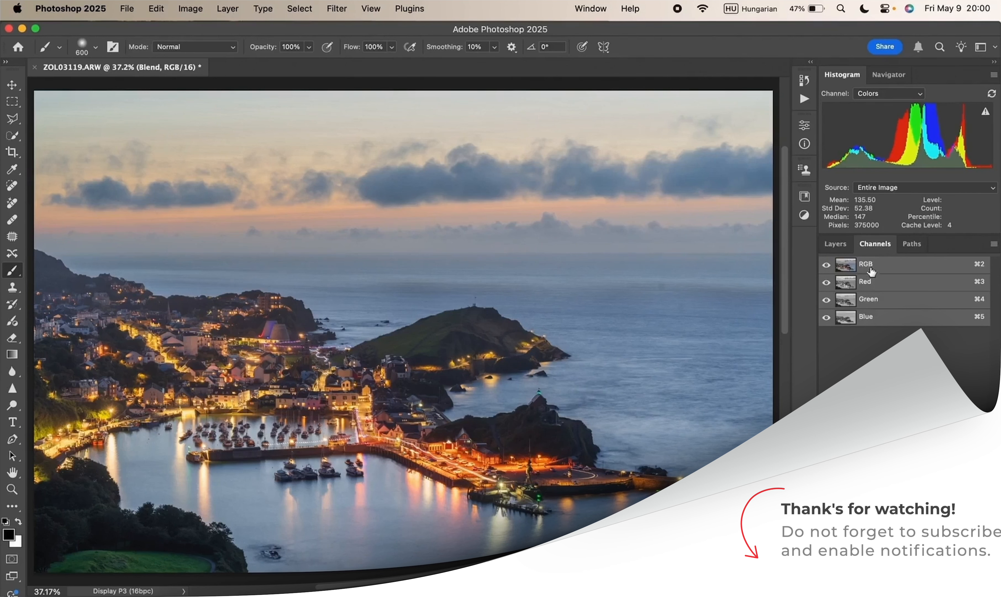
click(868, 285)
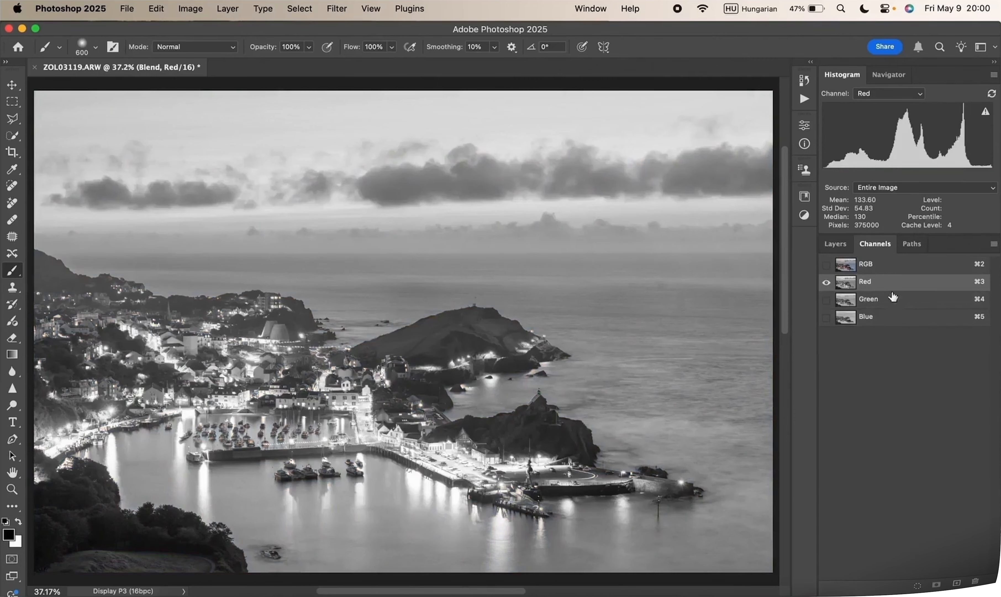
click(900, 304)
click(884, 325)
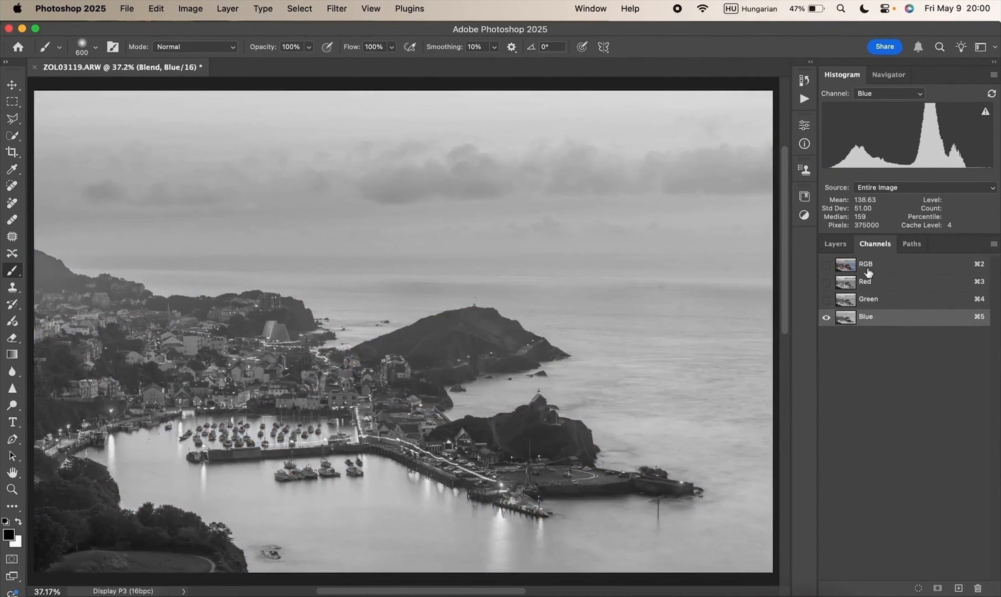
super+click(847, 269)
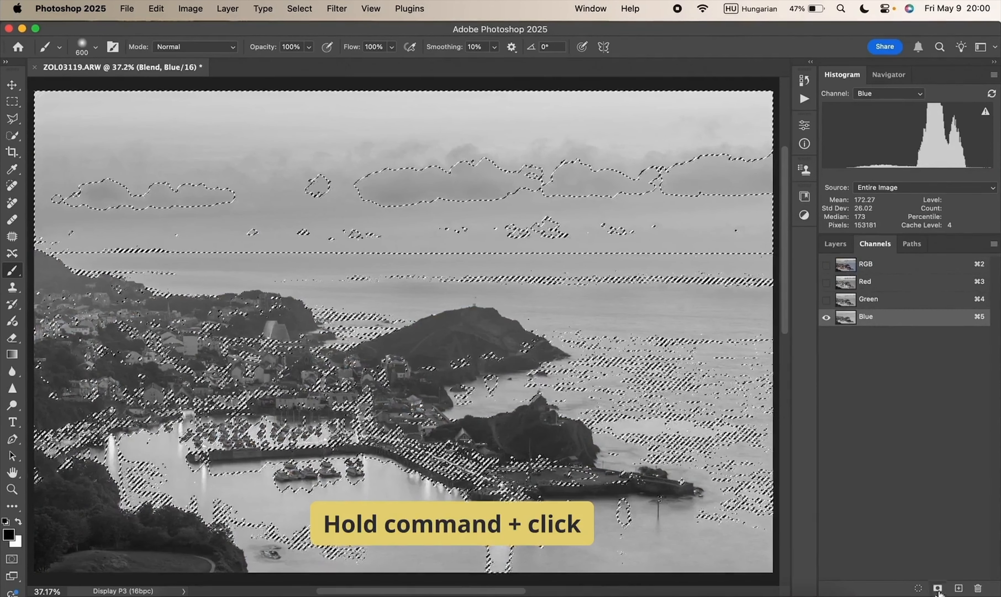
Step: Save the luminosity selection as a new alpha channel, name it RGB, and deselect
click(938, 588)
double_click(870, 333)
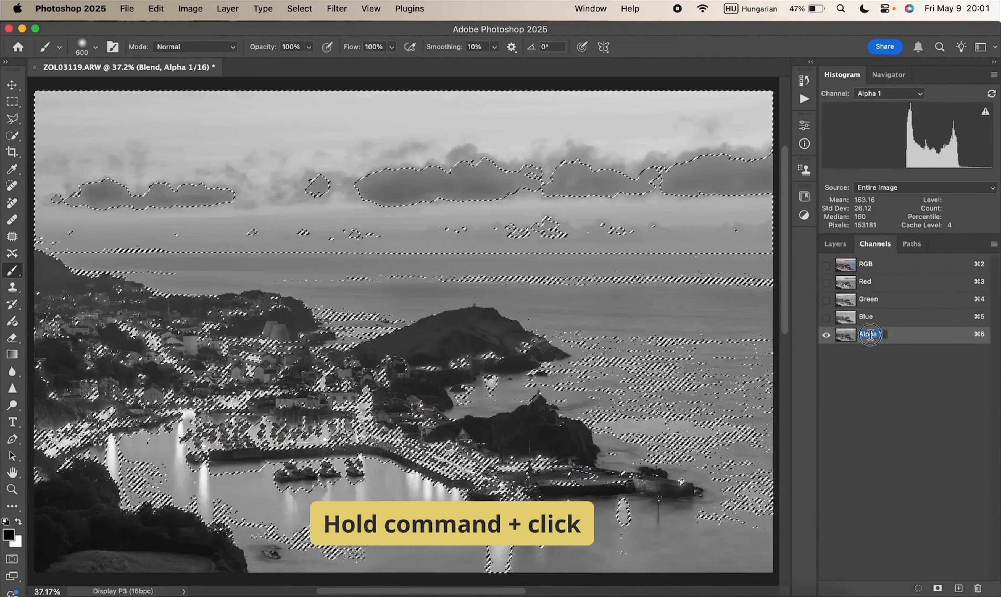
text(RGB)
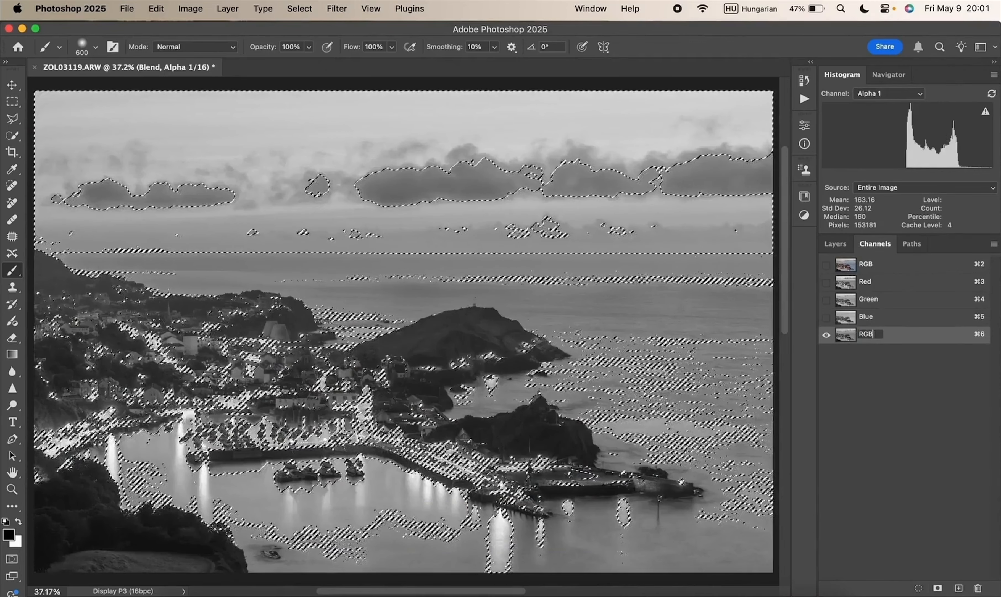
key(Return)
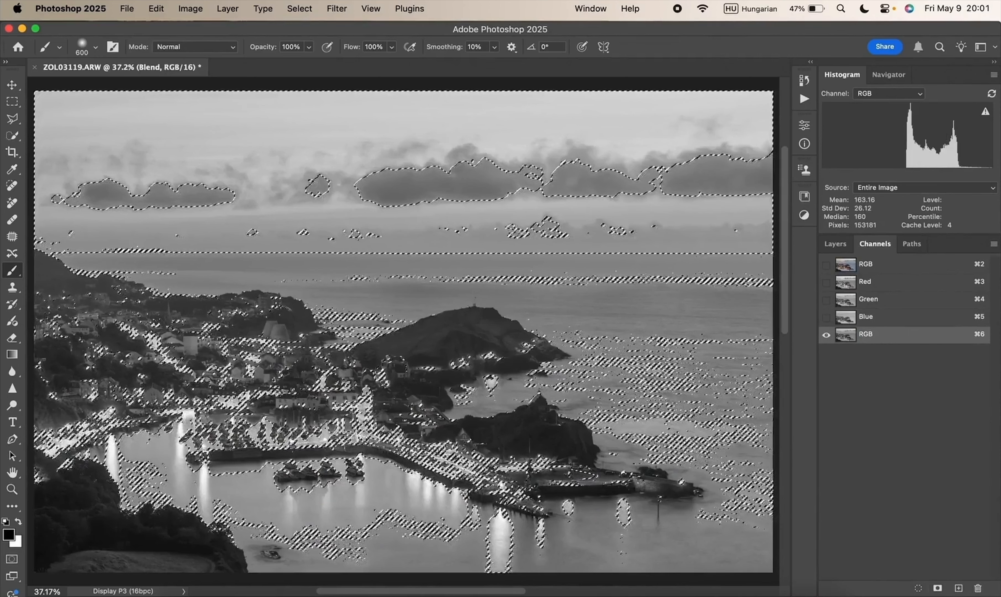
key(super+d)
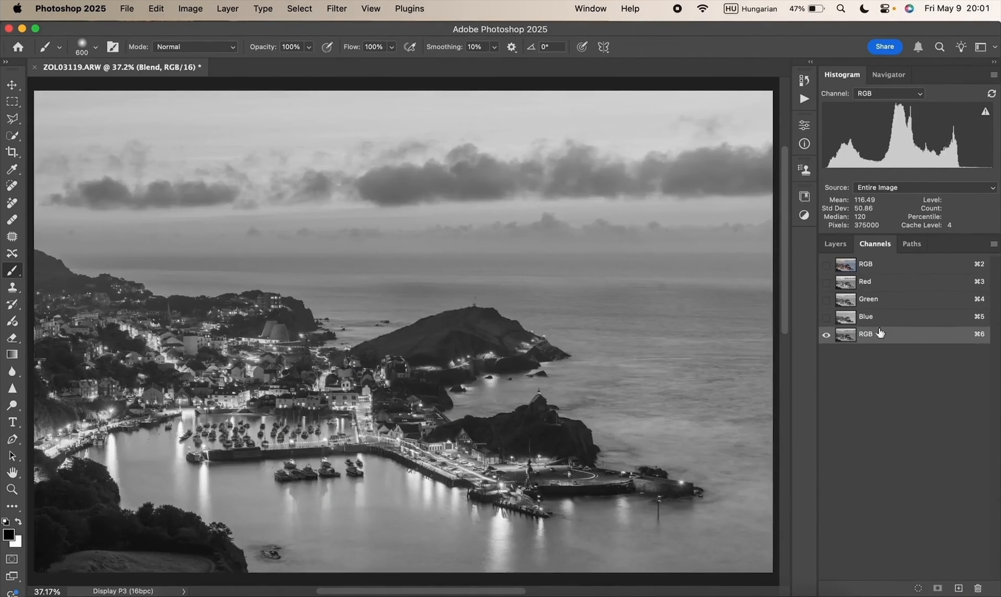
Step: Compare the red, green, blue and saved RGB alpha channels one by one, examining the contrast in the harbour, headlands and sea
click(872, 284)
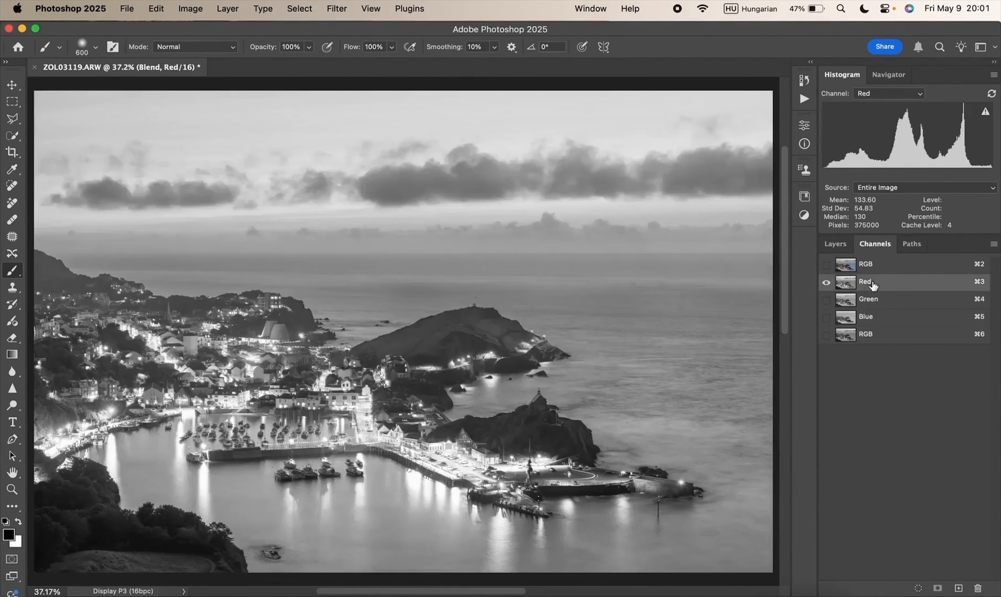
click(885, 304)
click(887, 320)
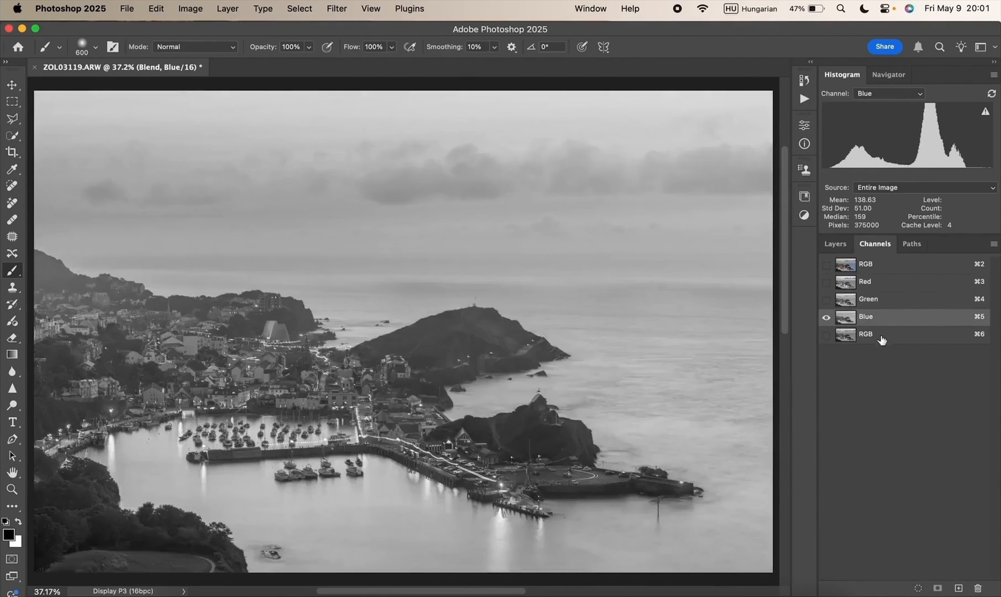
click(882, 339)
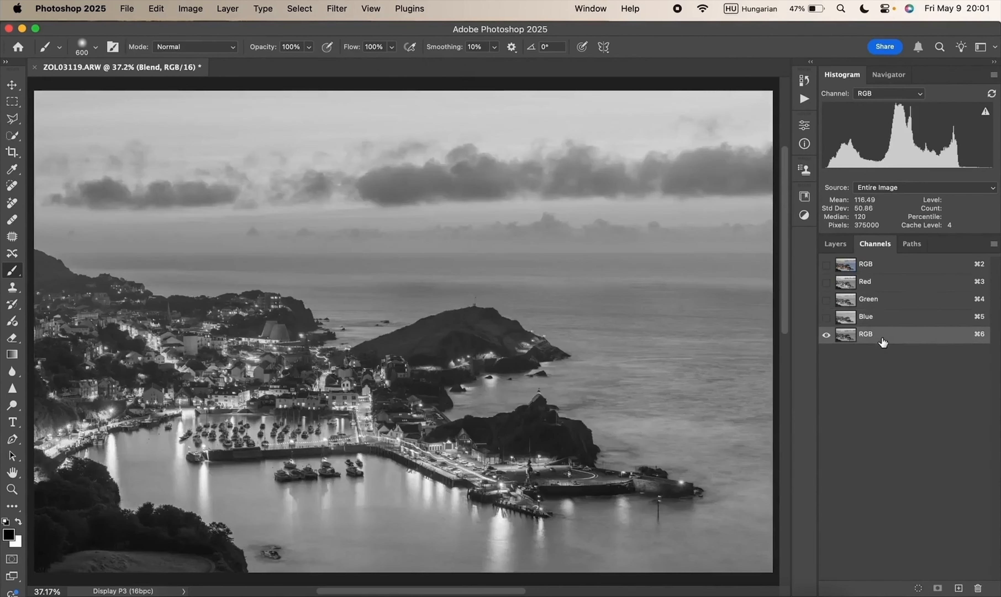
click(873, 307)
click(870, 319)
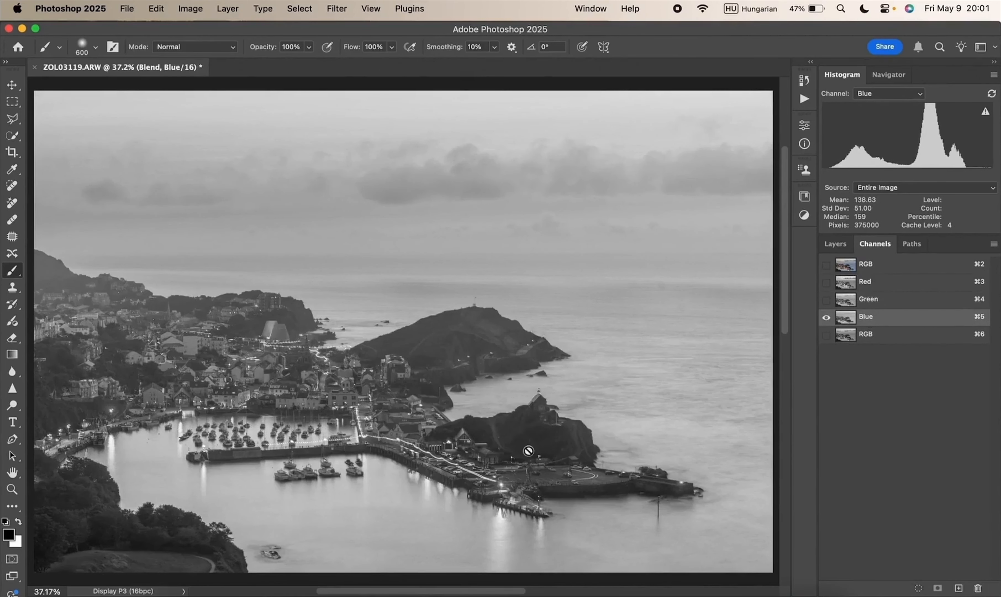
click(880, 303)
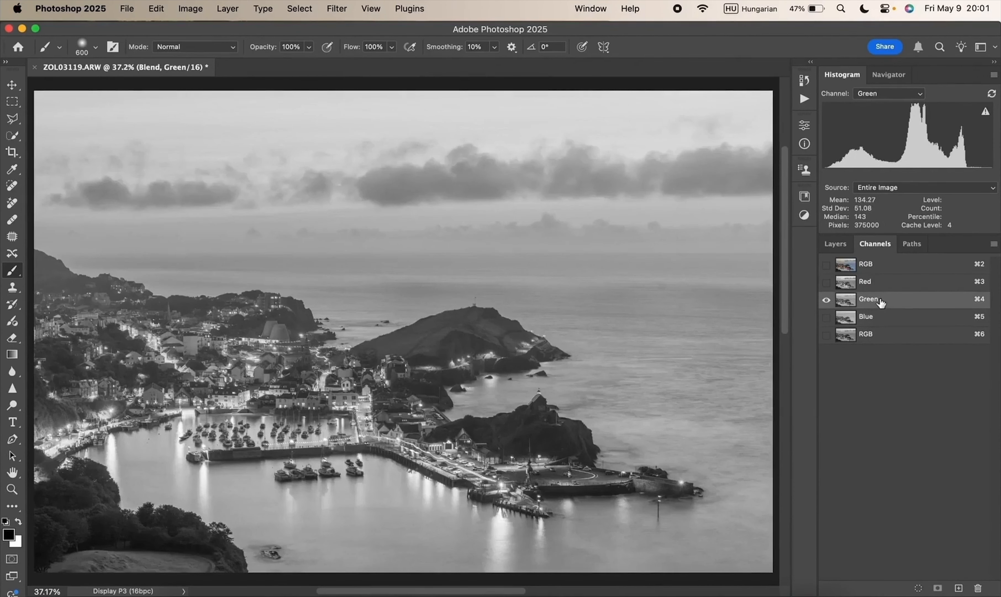
click(887, 287)
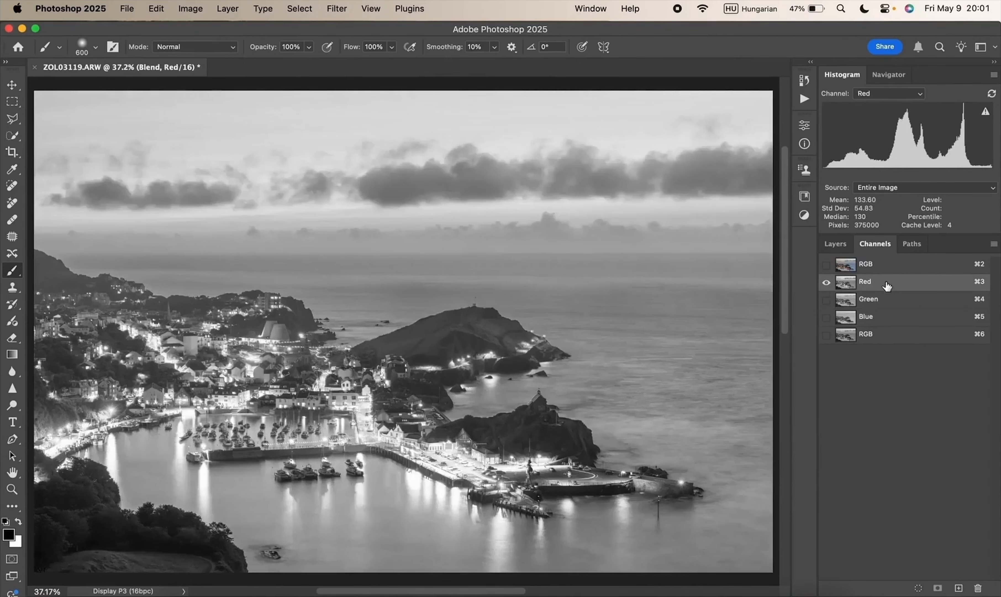
click(880, 306)
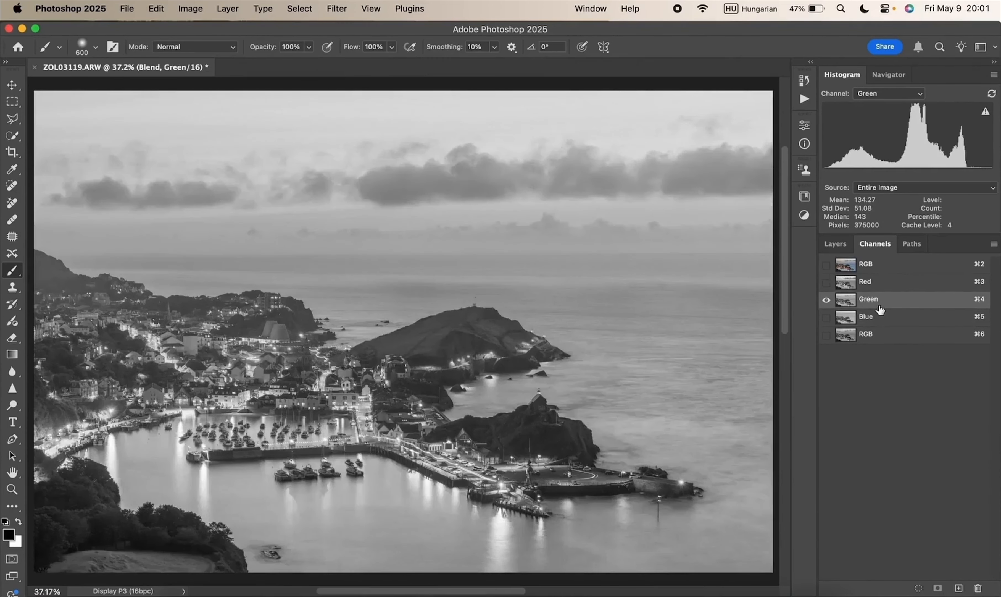
click(887, 292)
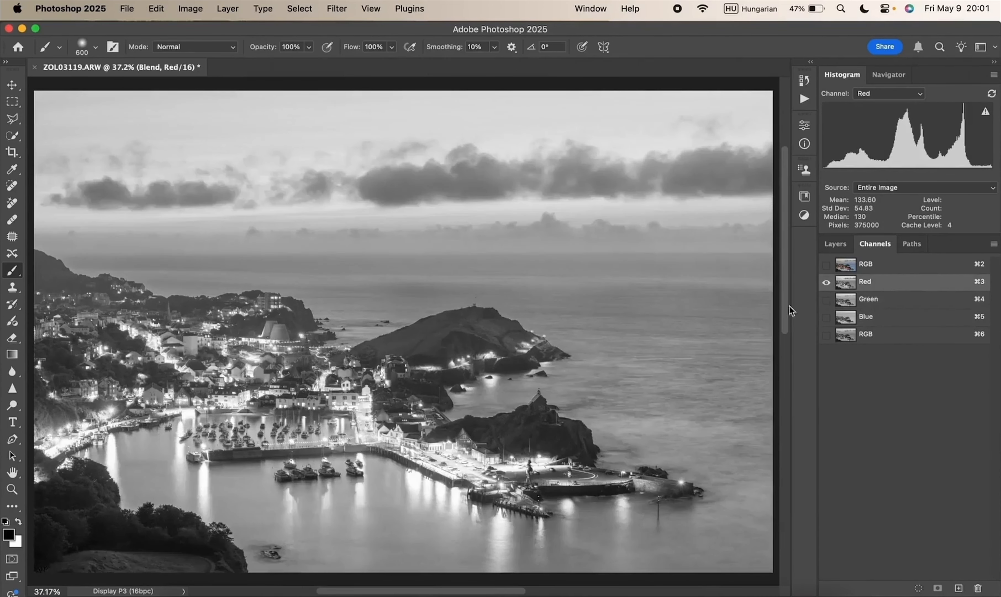
key(super+plus)
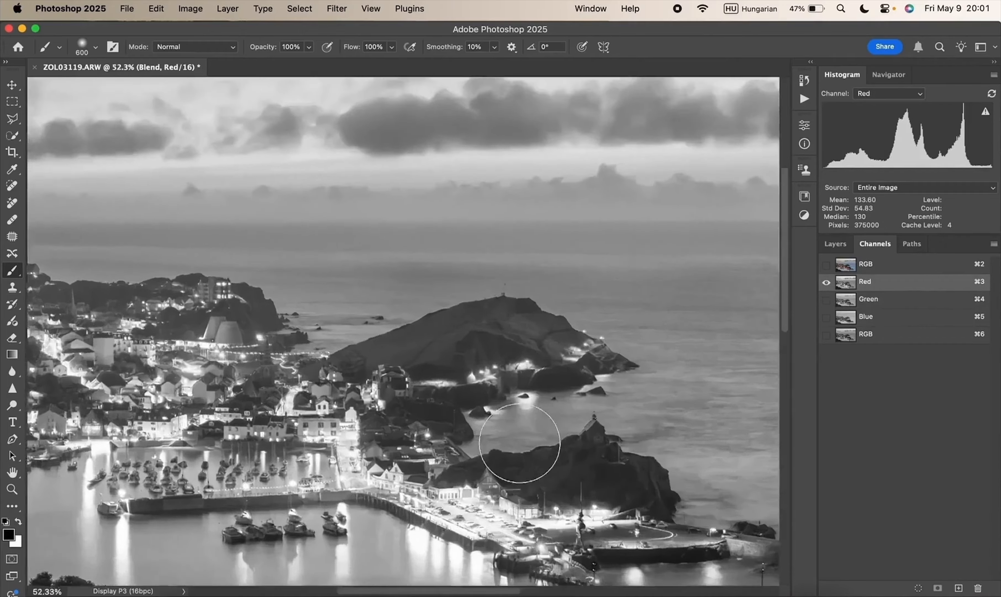
scroll(520, 443, up, 3)
scroll(519, 445, down, 3)
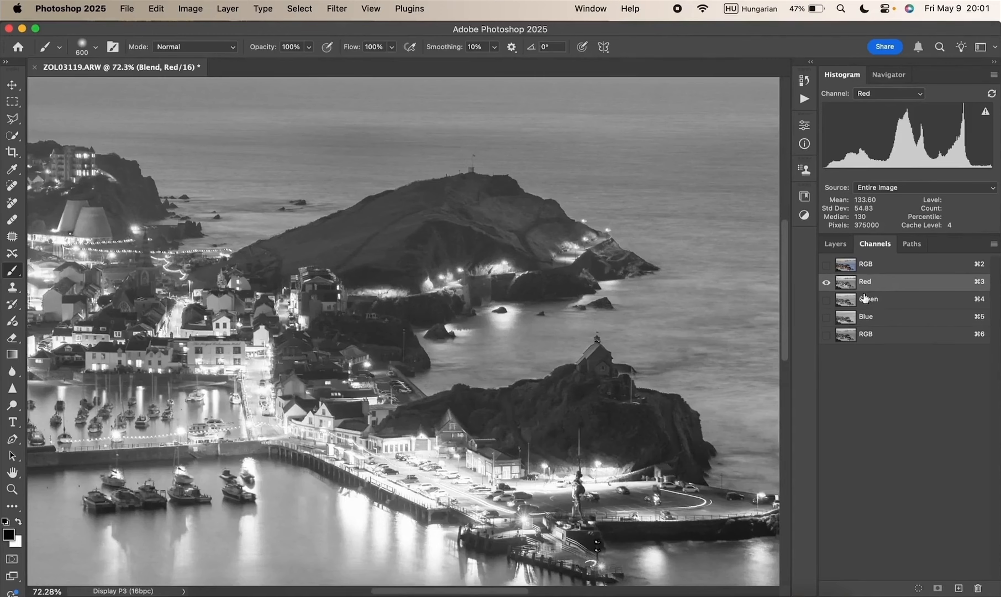
click(849, 303)
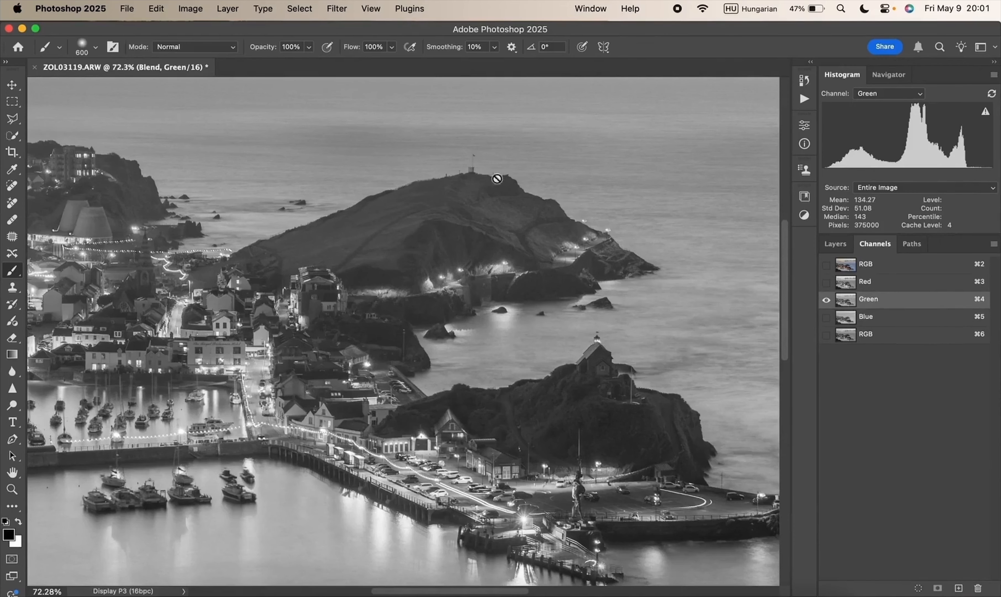
Step: Load the green channel's luminosity as a selection and add a Curves adjustment masked by it above the Cleanup layer
super+click(848, 303)
key(F7)
click(906, 323)
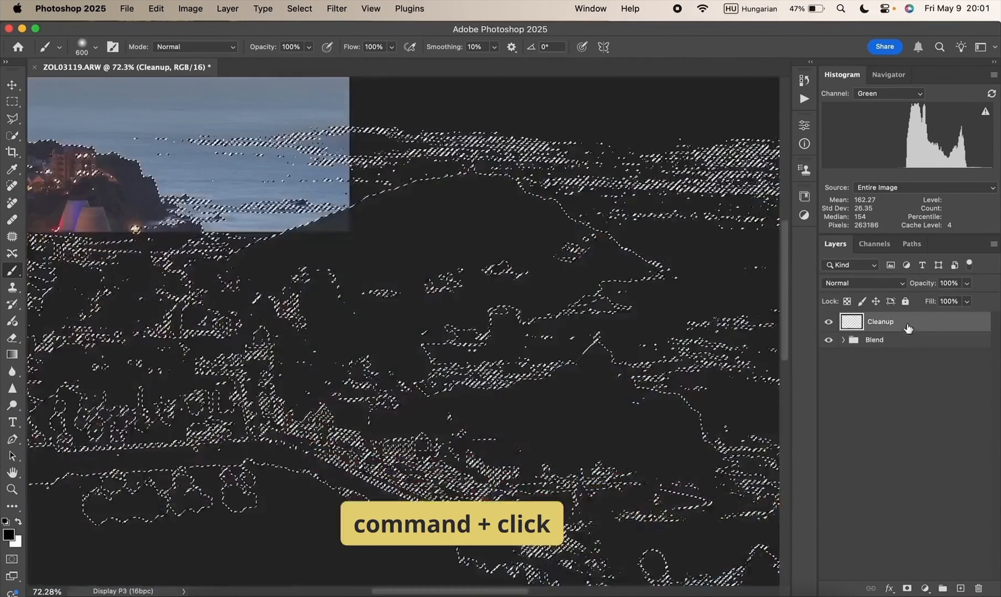
click(925, 588)
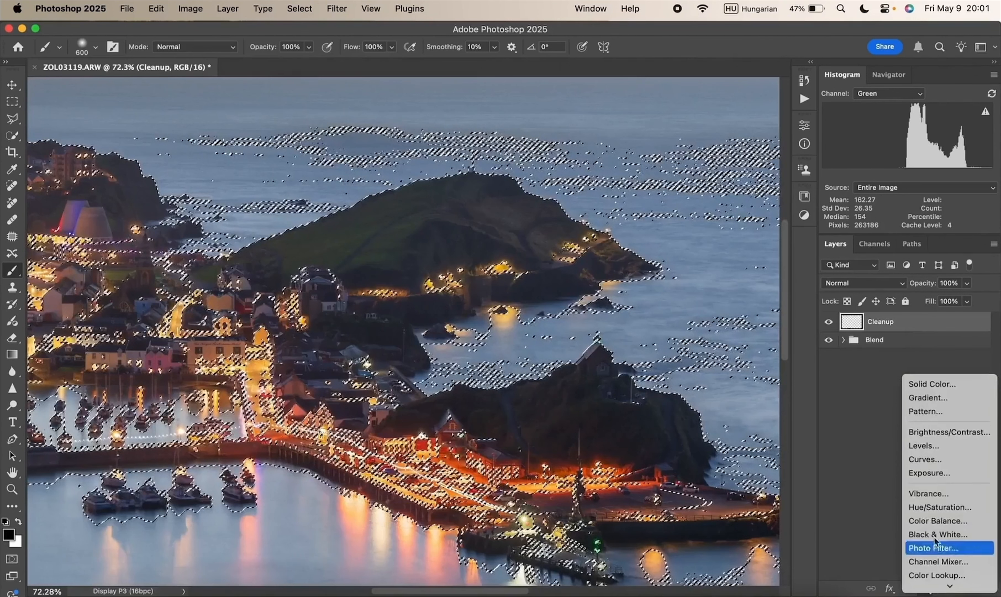
click(933, 464)
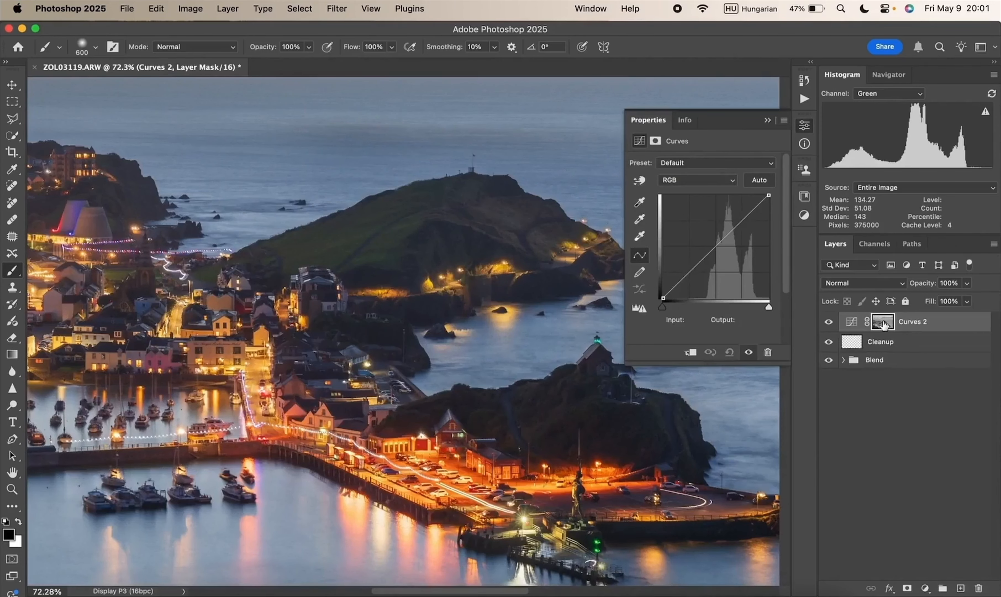
click(767, 120)
scroll(639, 330, right, 5)
scroll(638, 333, right, 2)
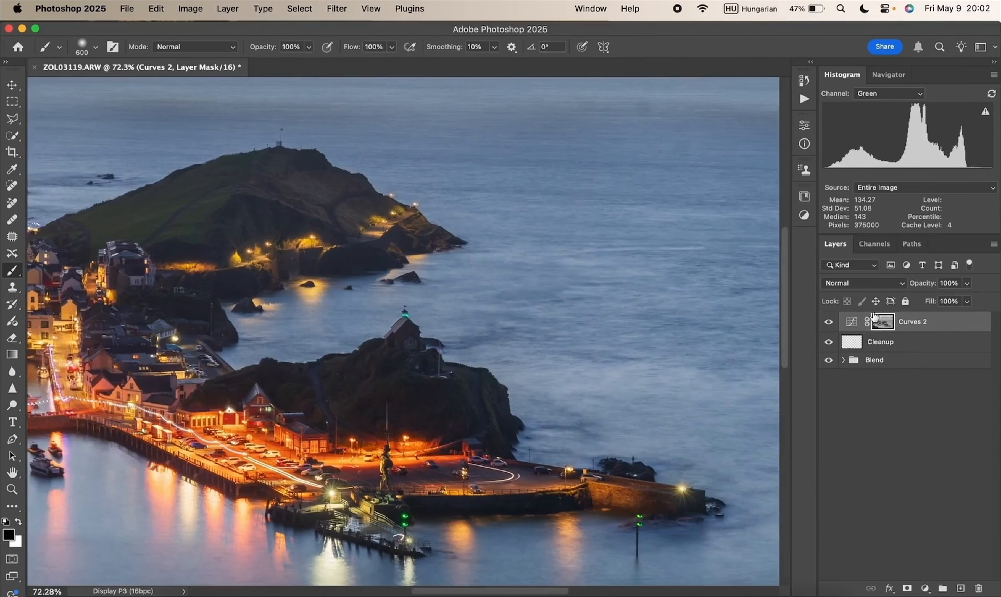
click(191, 8)
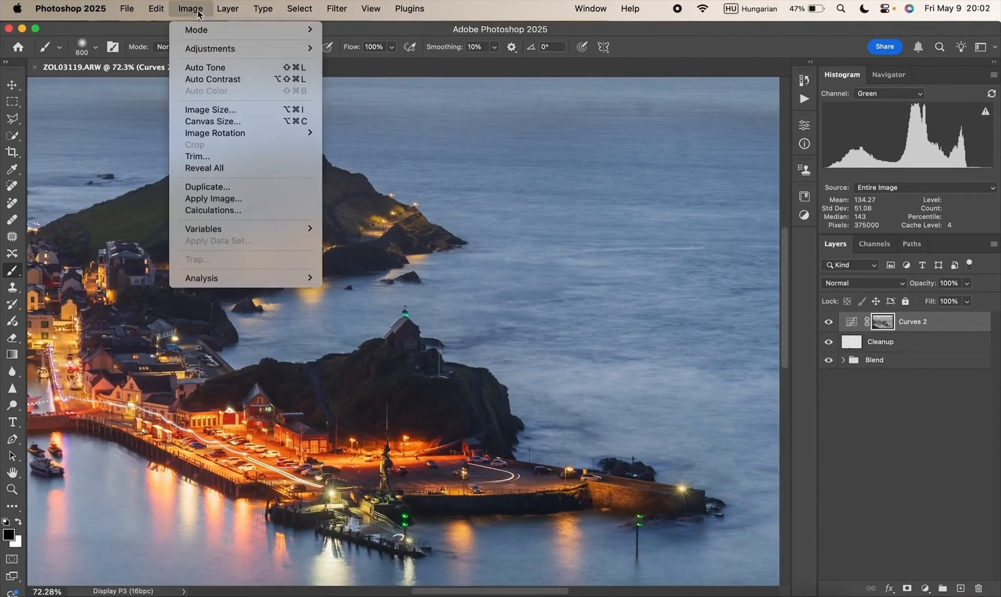
mouse_move(210, 49)
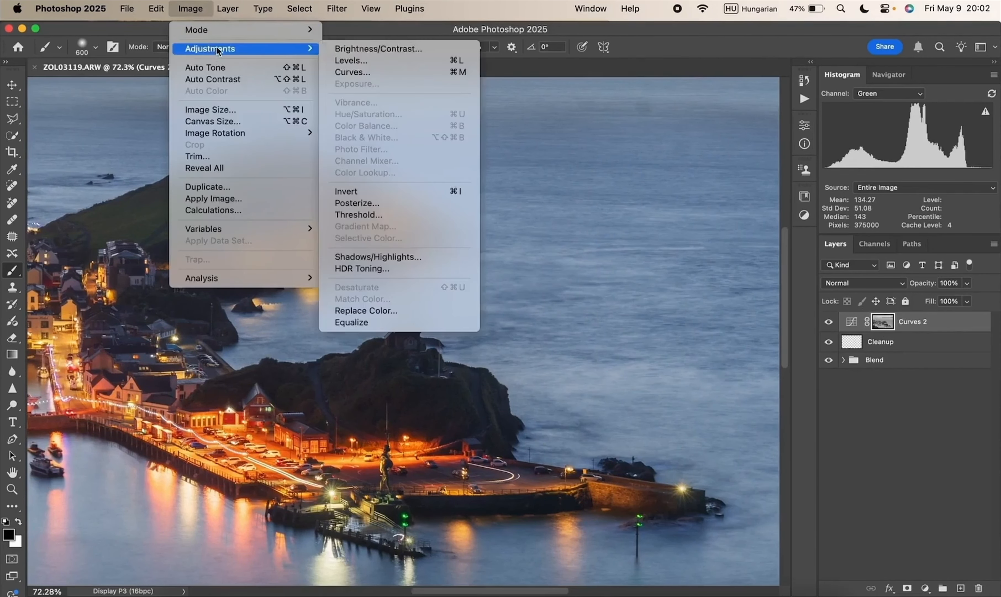
click(372, 73)
drag(411, 116, 813, 155)
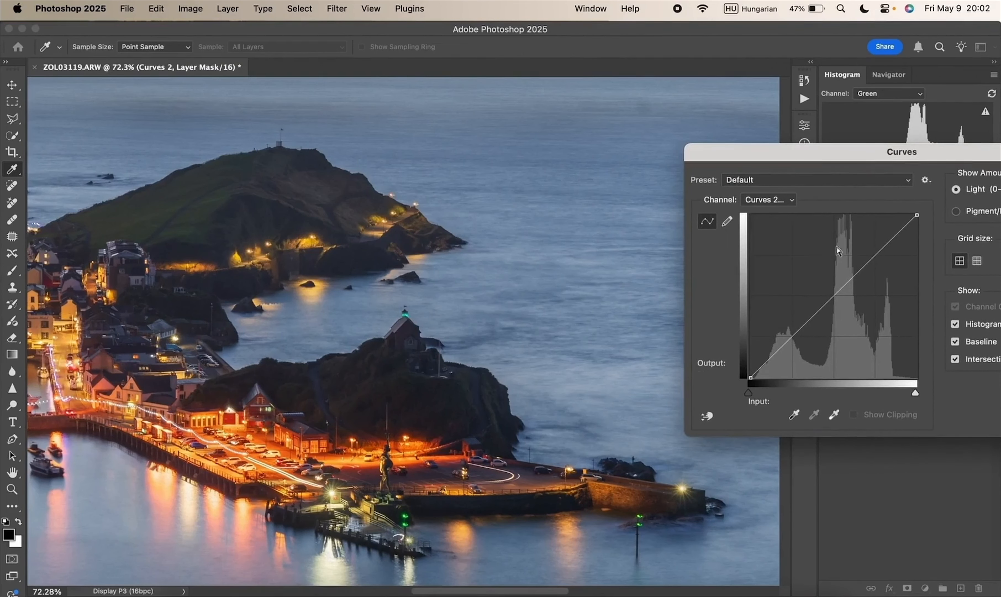
drag(815, 318, 864, 355)
drag(837, 314, 827, 304)
drag(928, 159, 751, 163)
click(782, 206)
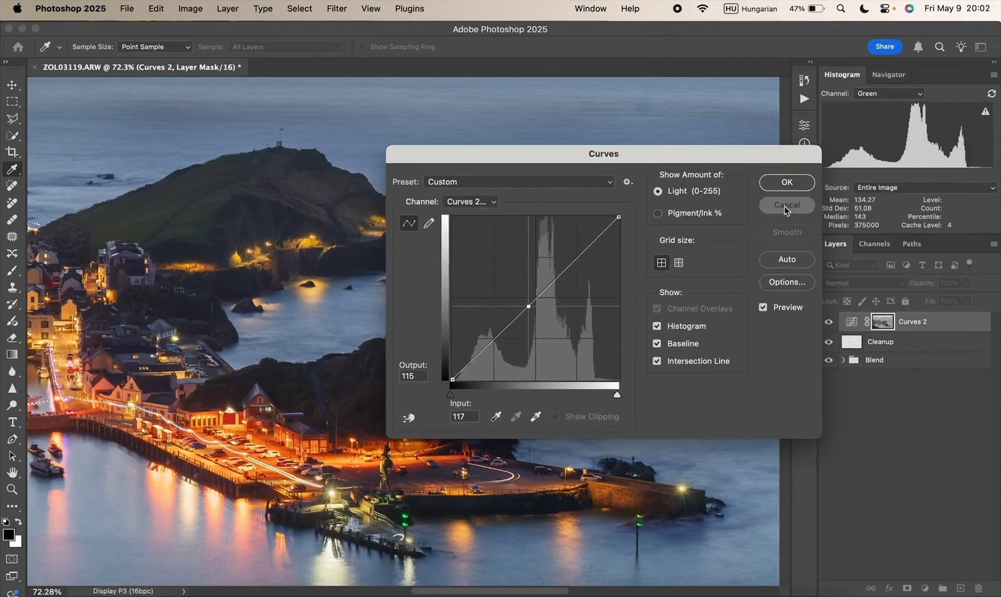
Step: Display the Curves 2 mask and increase its contrast with Curves, setting the black point input to 20 and the white point input to 206
alt+click(882, 322)
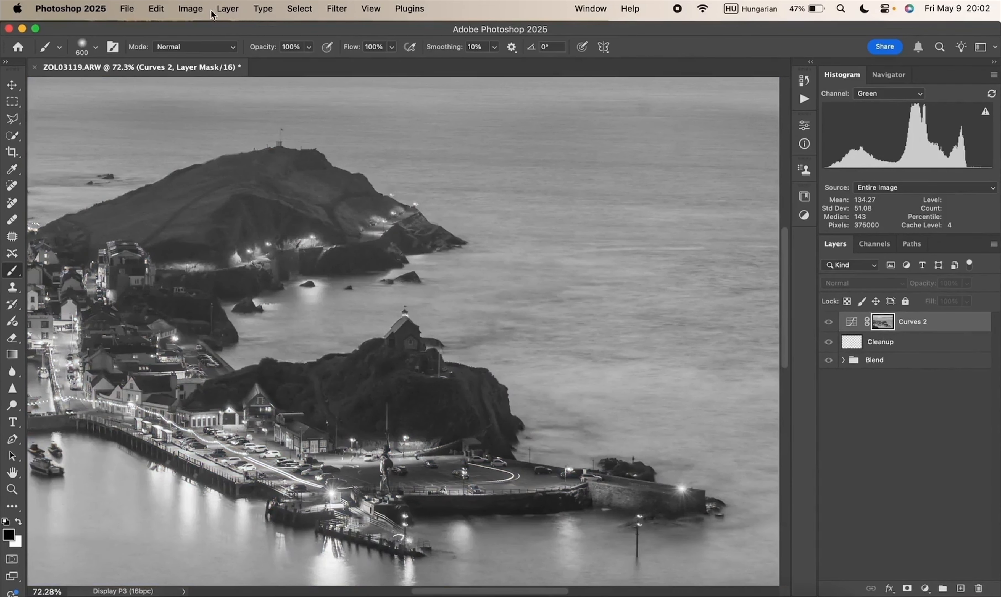
click(193, 9)
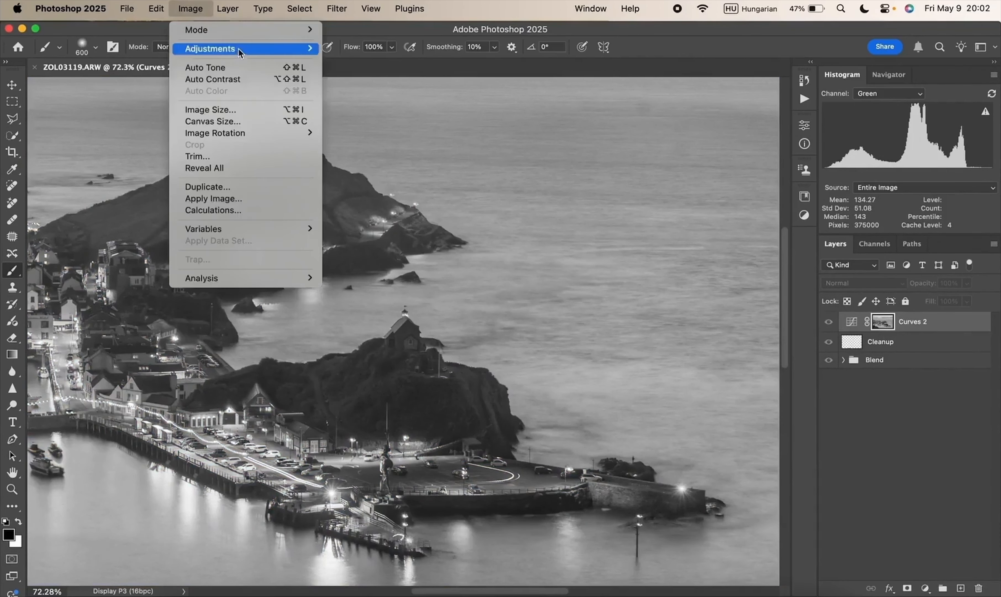
mouse_move(243, 48)
click(382, 72)
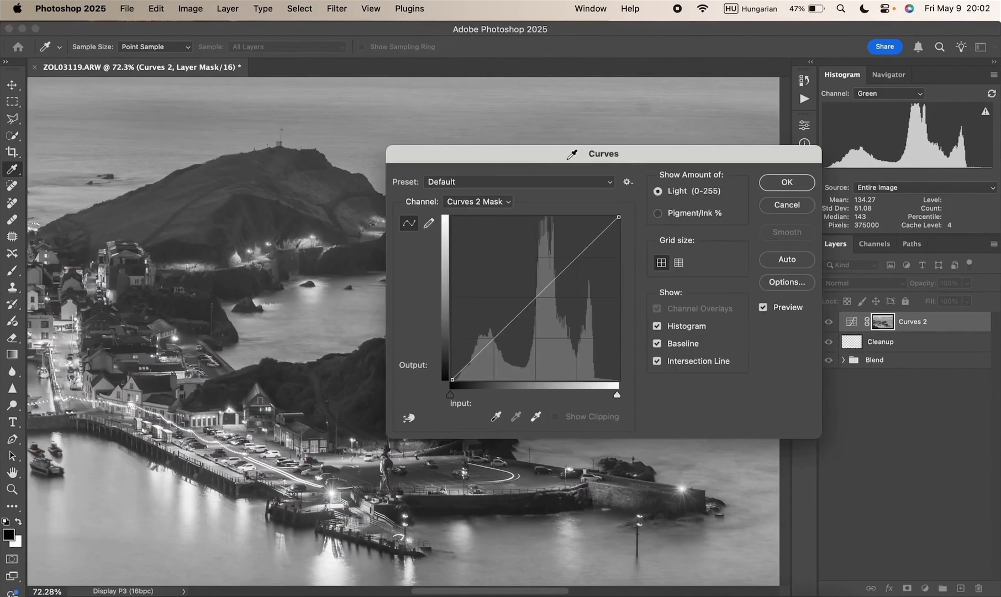
drag(546, 165, 838, 163)
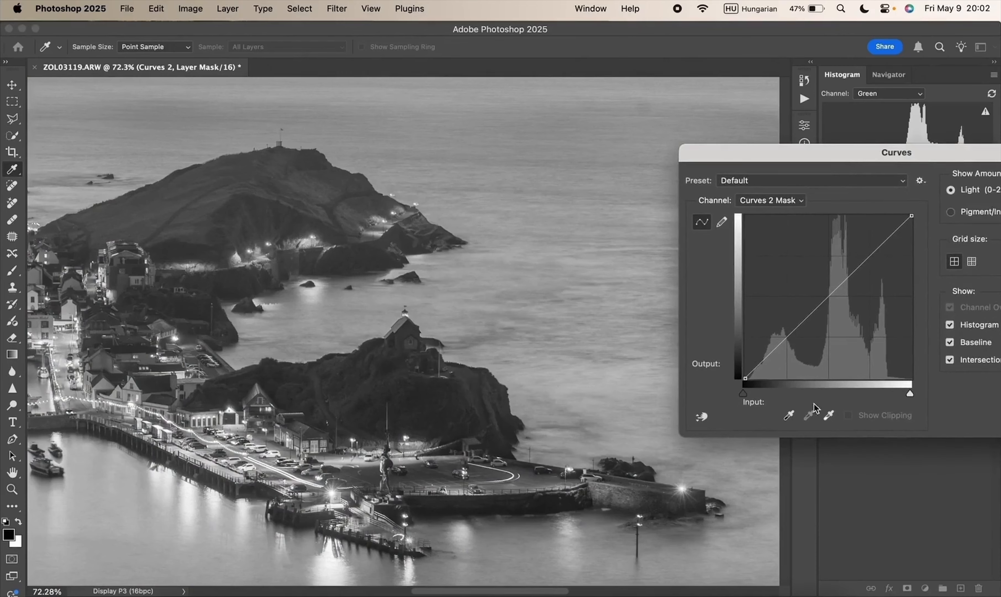
drag(744, 395, 758, 397)
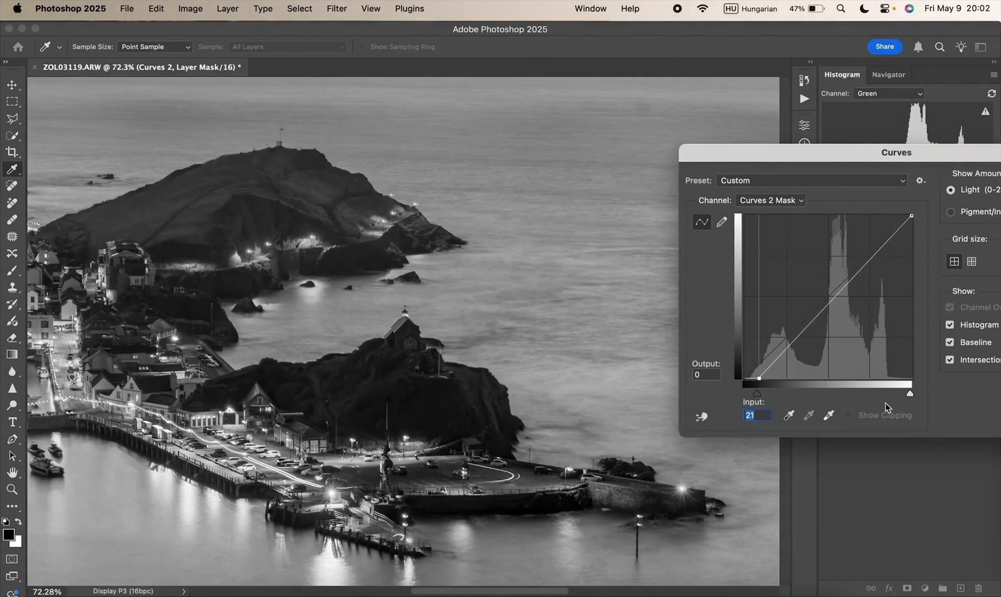
drag(906, 394, 879, 397)
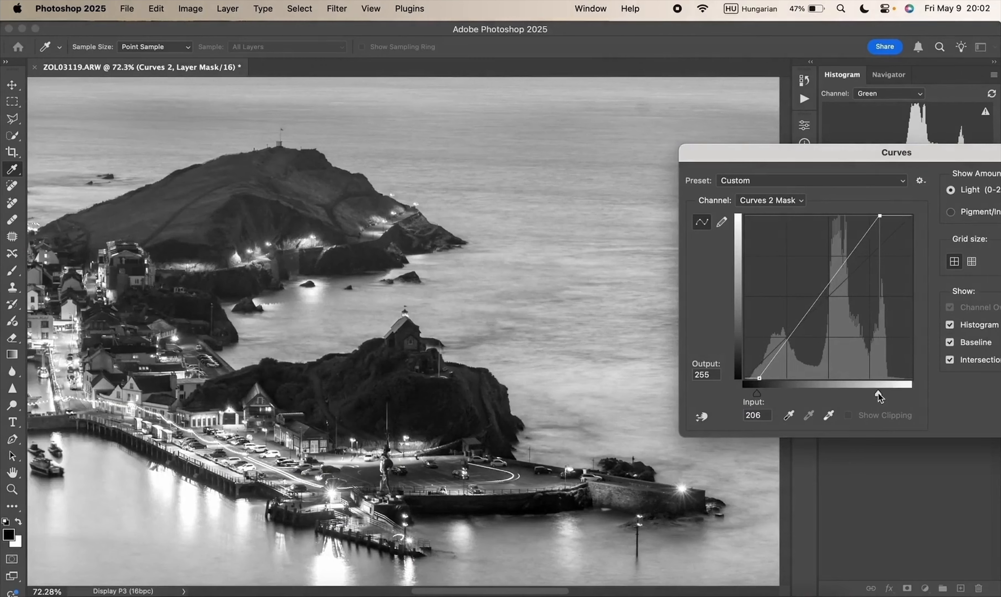
drag(759, 397, 756, 396)
click(758, 398)
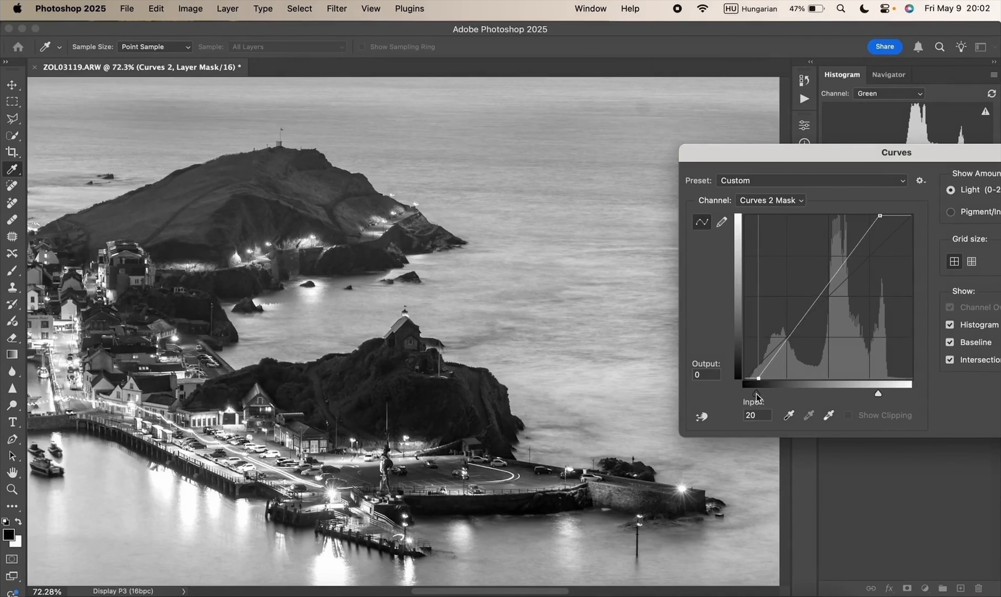
drag(959, 155, 724, 164)
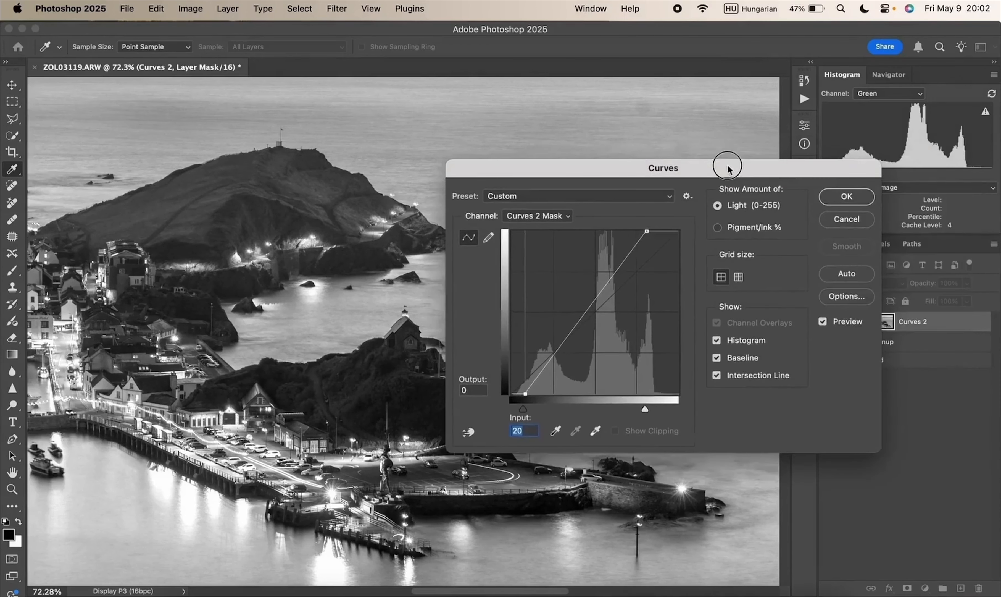
click(848, 199)
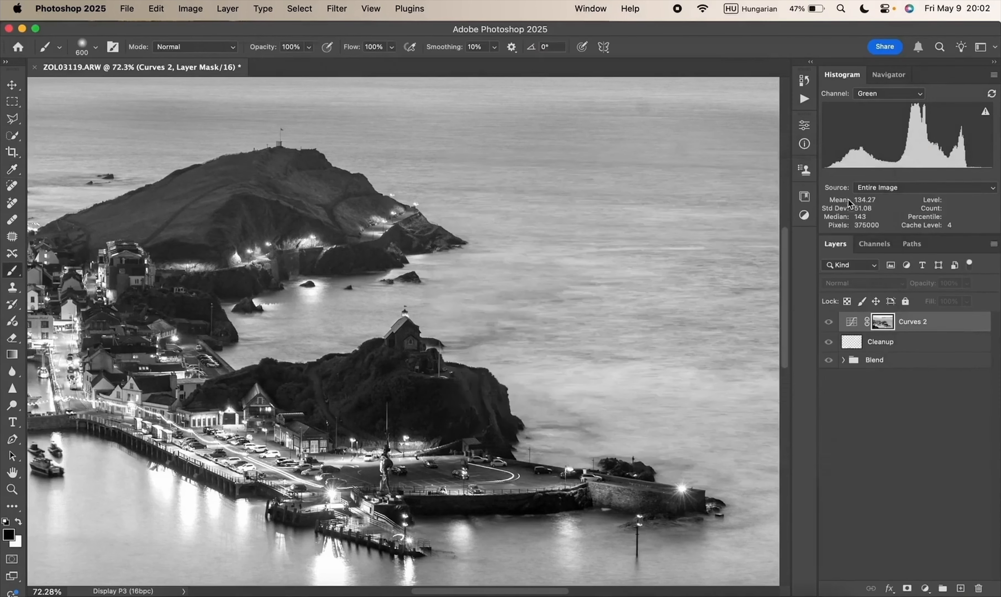
Step: Brighten the image through Curves 2 by setting the RGB curve's white point input to 90
click(853, 323)
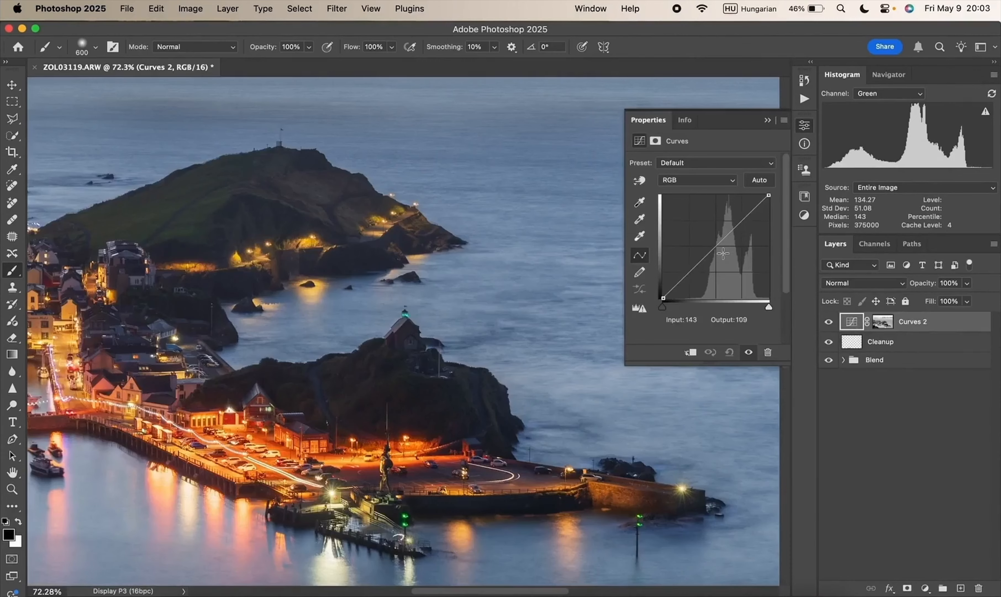
drag(767, 308, 722, 309)
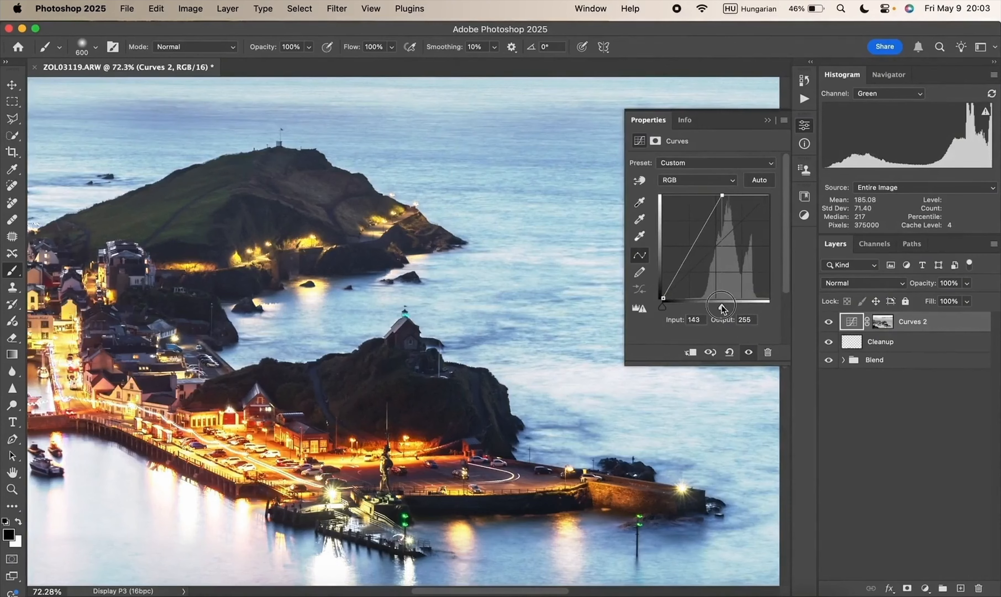
drag(722, 309, 699, 311)
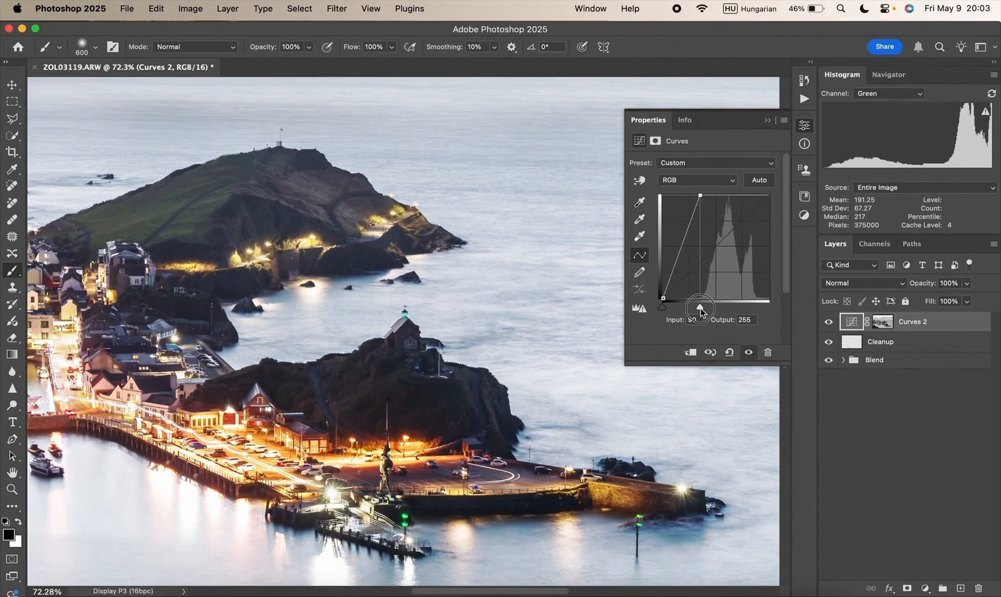
Step: Lower the Curves 2 midtones in the blue curve to input 132, output 116, and in the green curve to about input 138, output 119
click(676, 182)
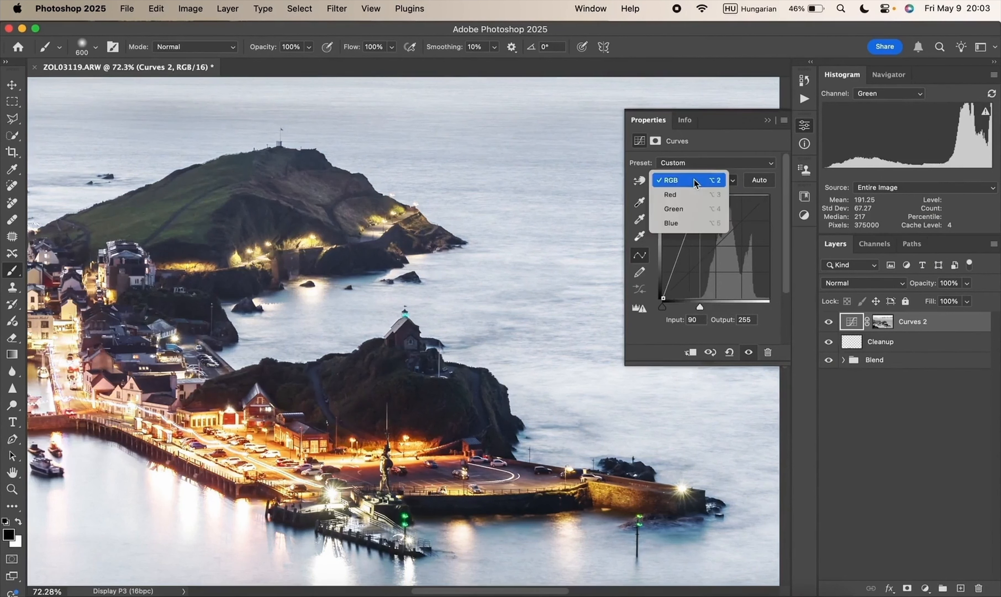
click(681, 225)
mouse_move(718, 243)
mouse_down()
mouse_move(711, 234)
mouse_move(734, 253)
mouse_move(718, 238)
mouse_move(718, 251)
mouse_up()
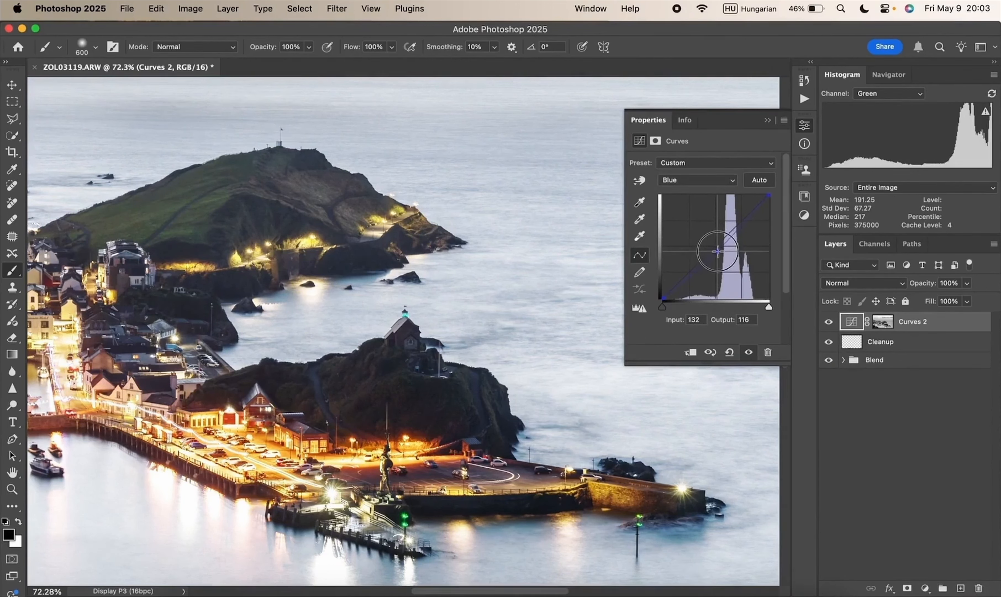
click(697, 181)
click(687, 171)
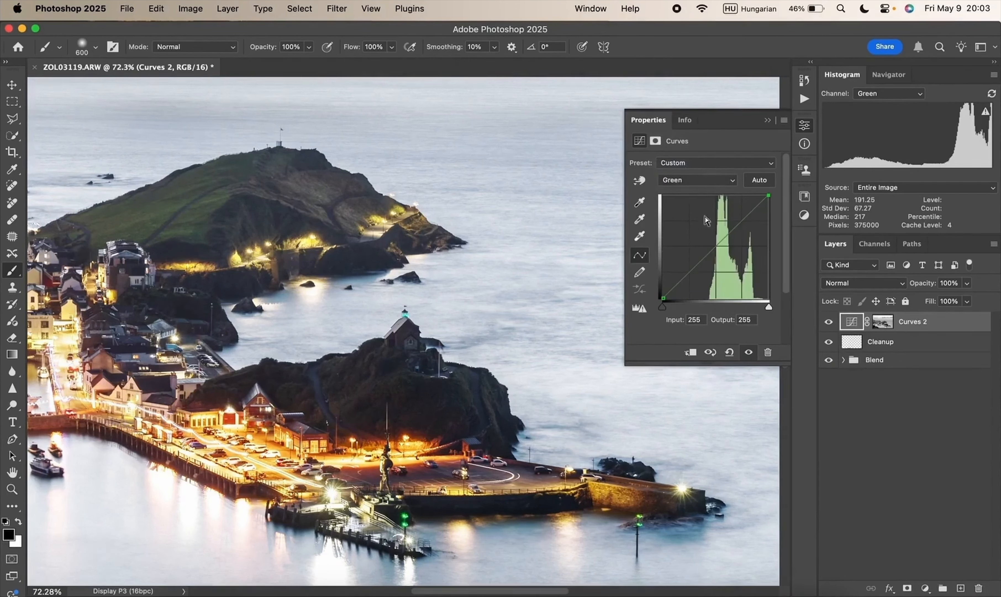
drag(720, 248, 721, 249)
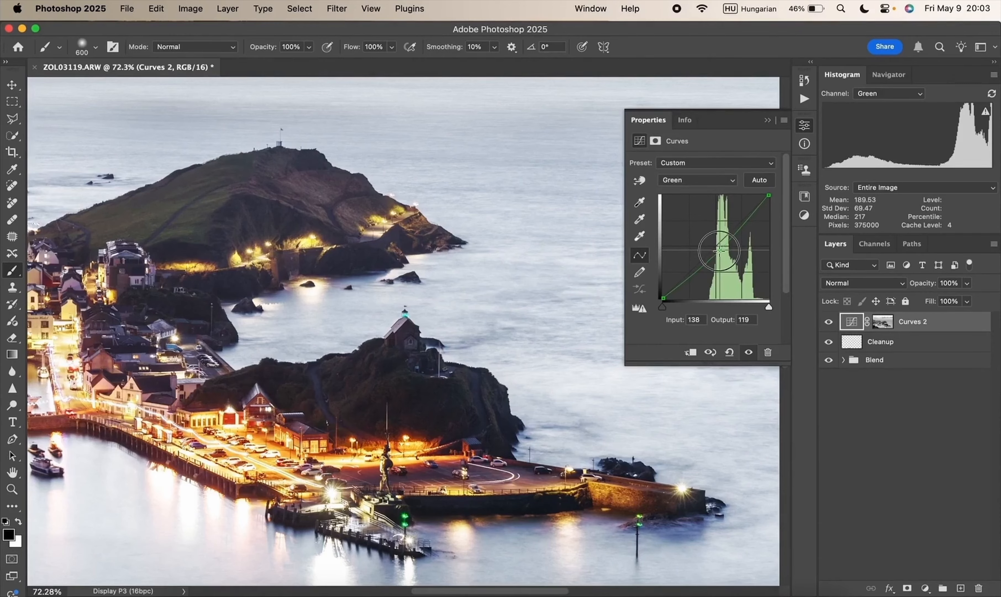
drag(718, 251, 720, 251)
click(767, 121)
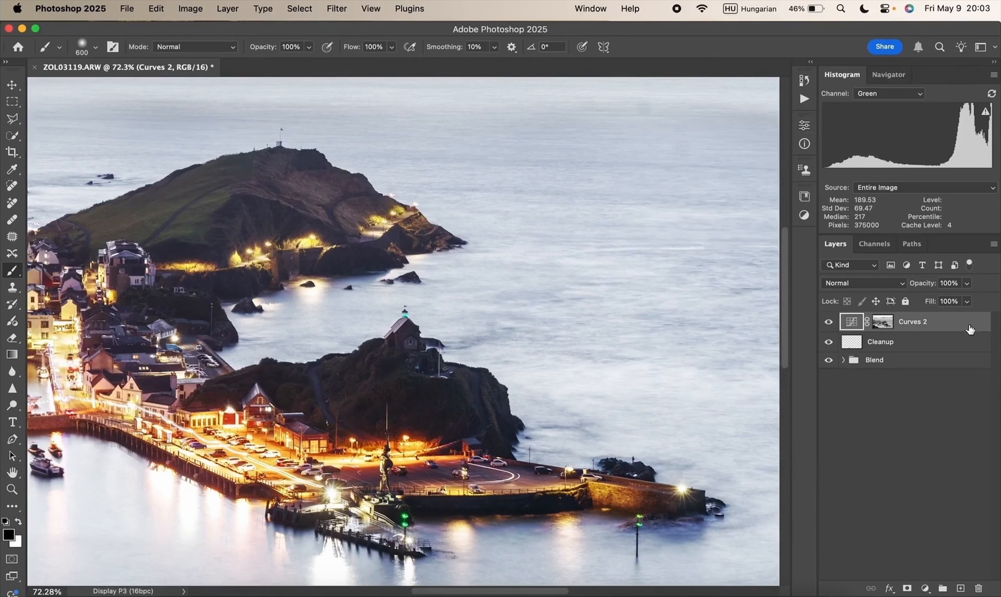
Step: Group the Curves 2 layer, hide the group's effect with a black mask, and rename the group Chuch hill
drag(970, 329, 943, 590)
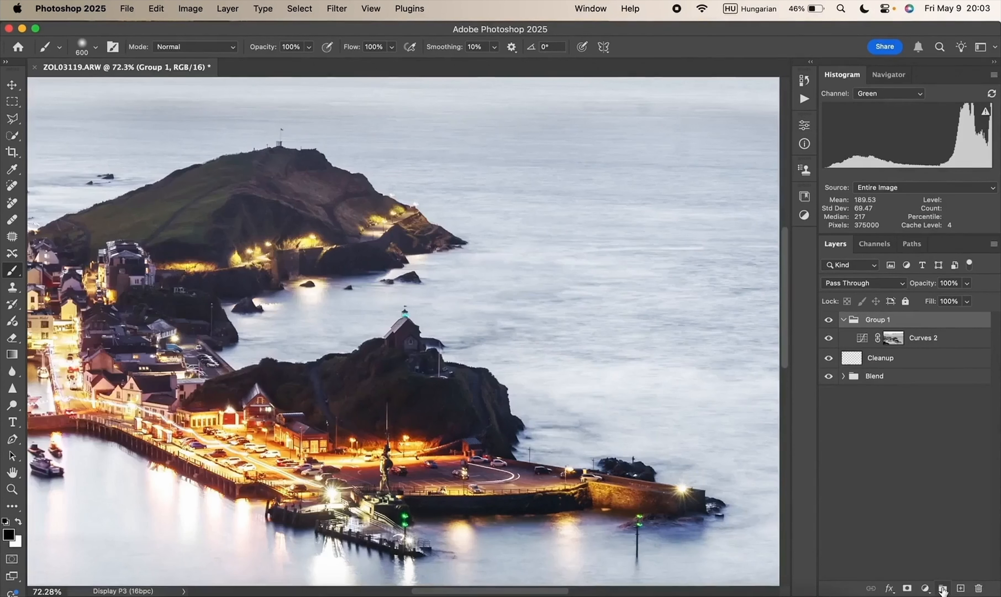
alt+click(907, 588)
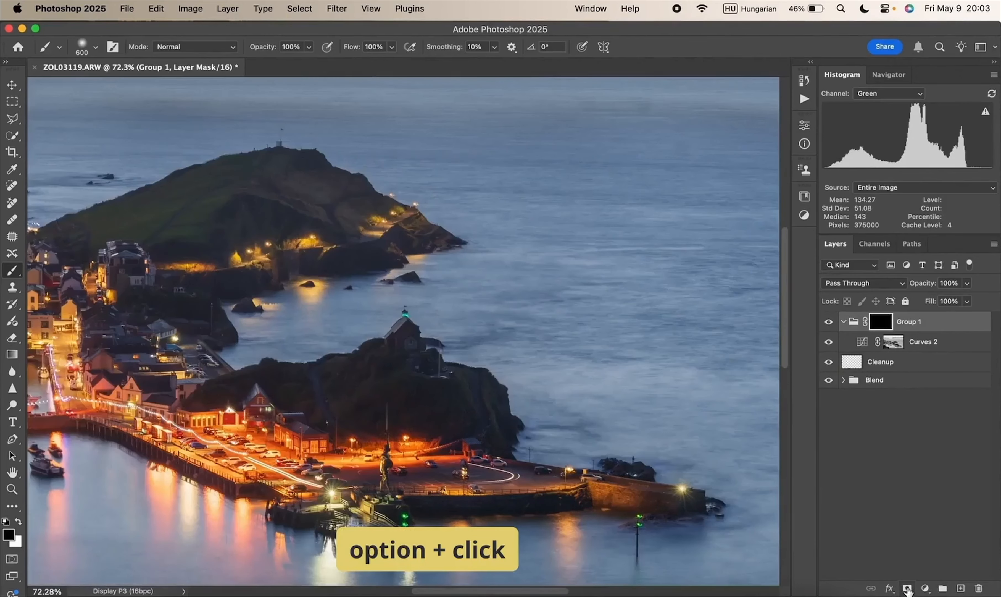
double_click(907, 322)
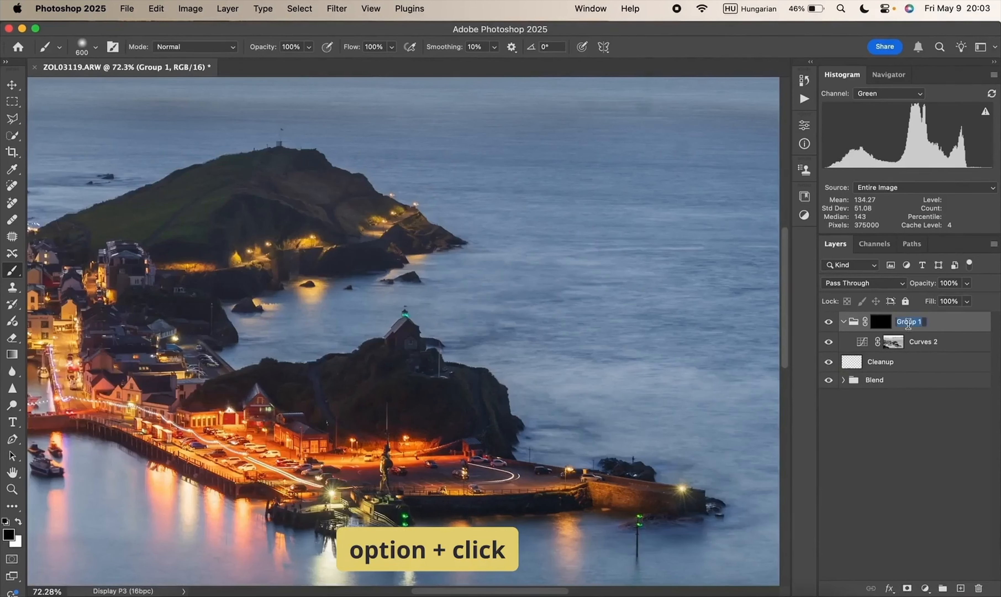
text(Chuch)
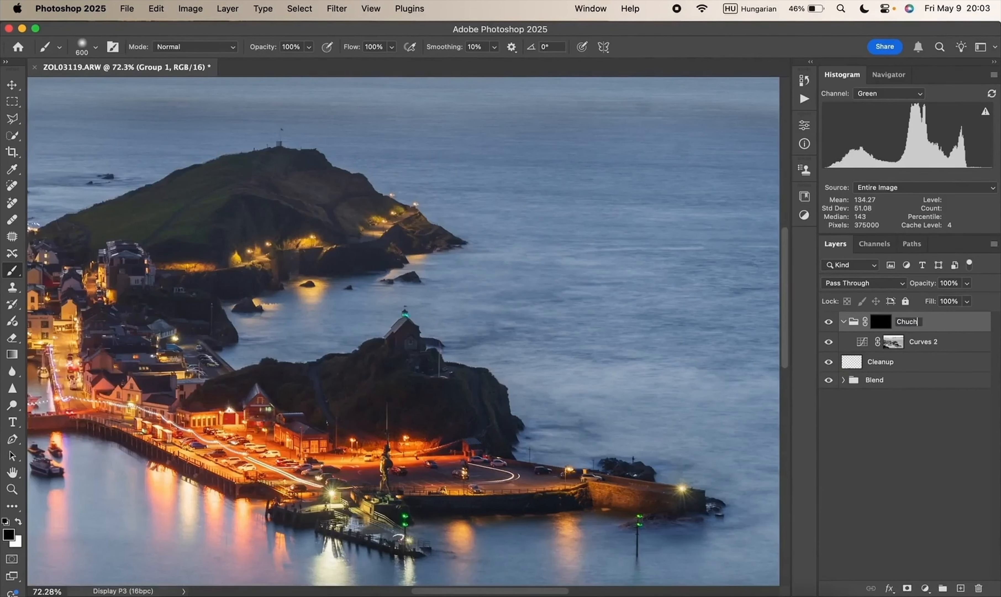
text( hill)
key(Return)
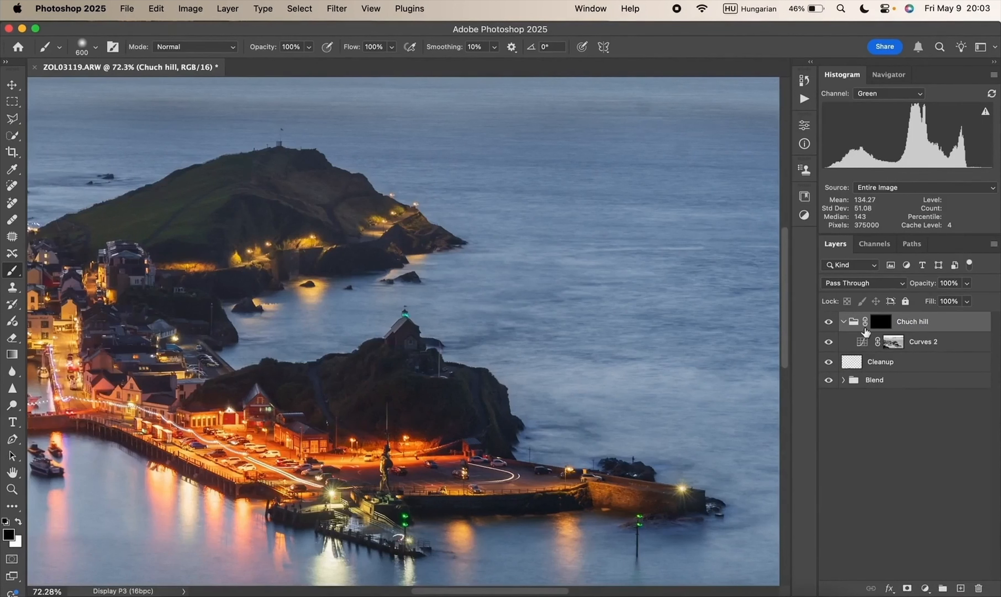
click(845, 322)
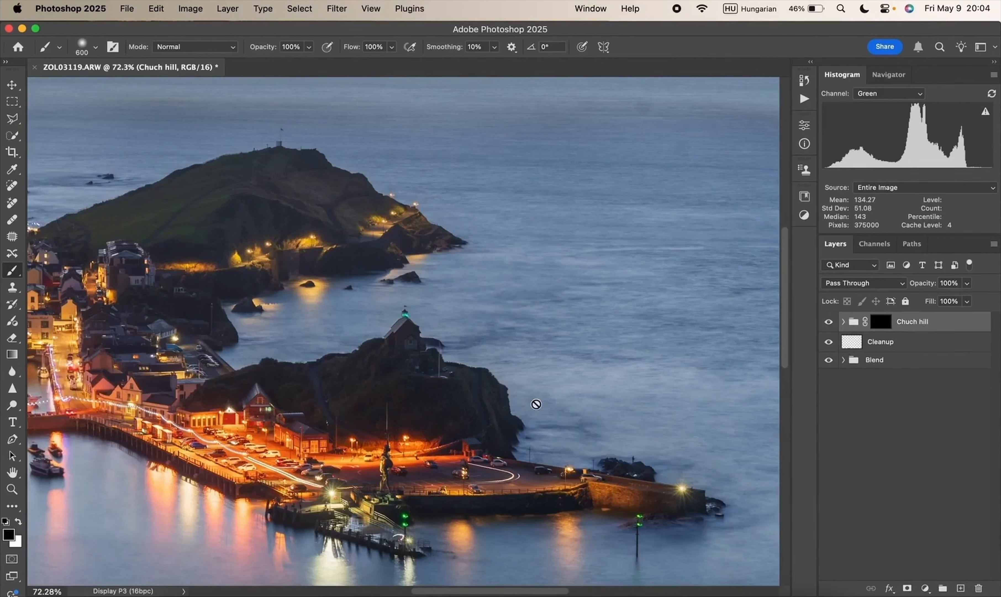
Step: Select the dark headland with the chapel from the Main layer in the Blend group using Quick Selection
click(843, 360)
click(857, 401)
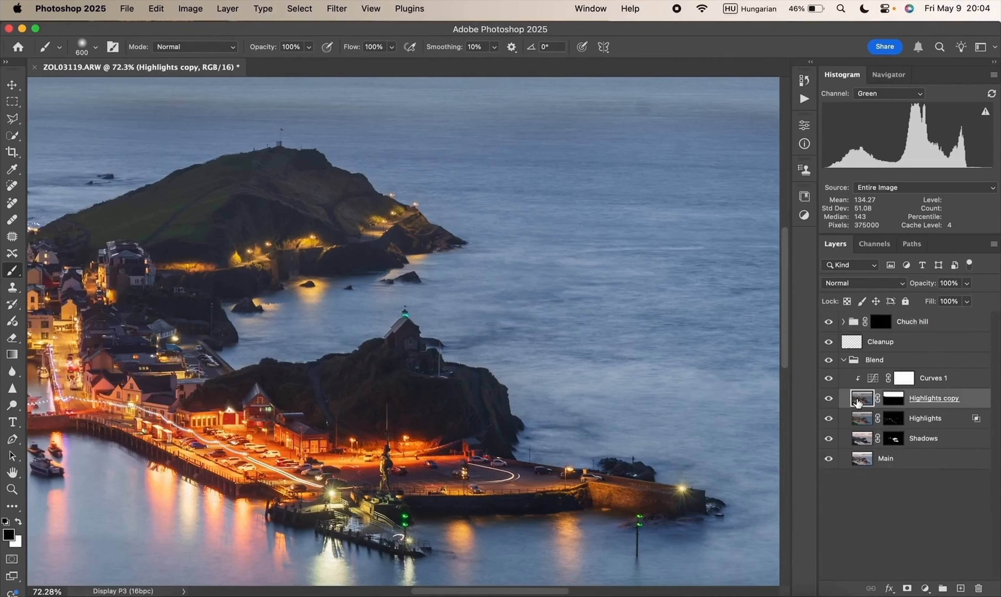
click(858, 440)
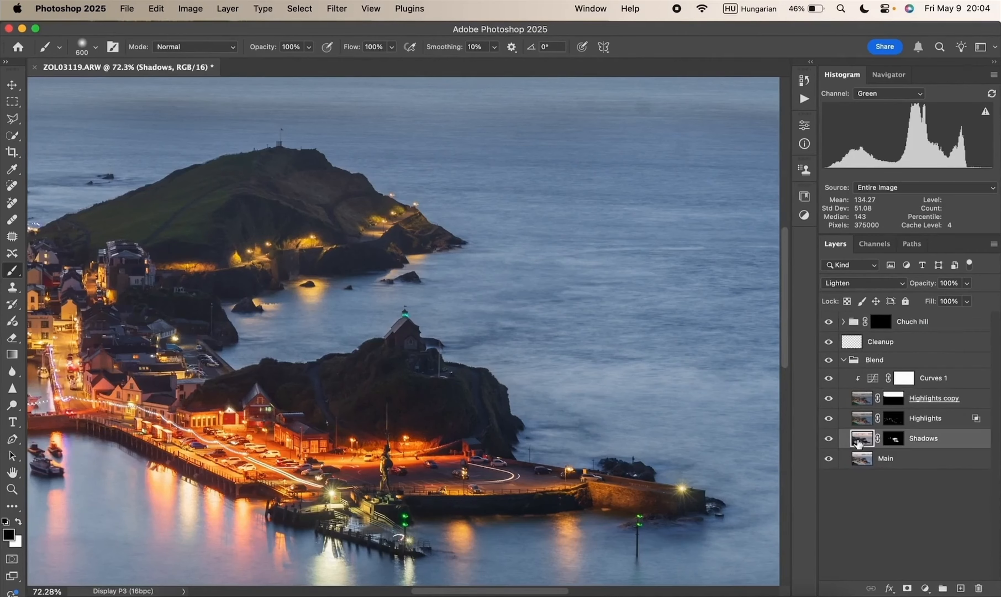
click(858, 459)
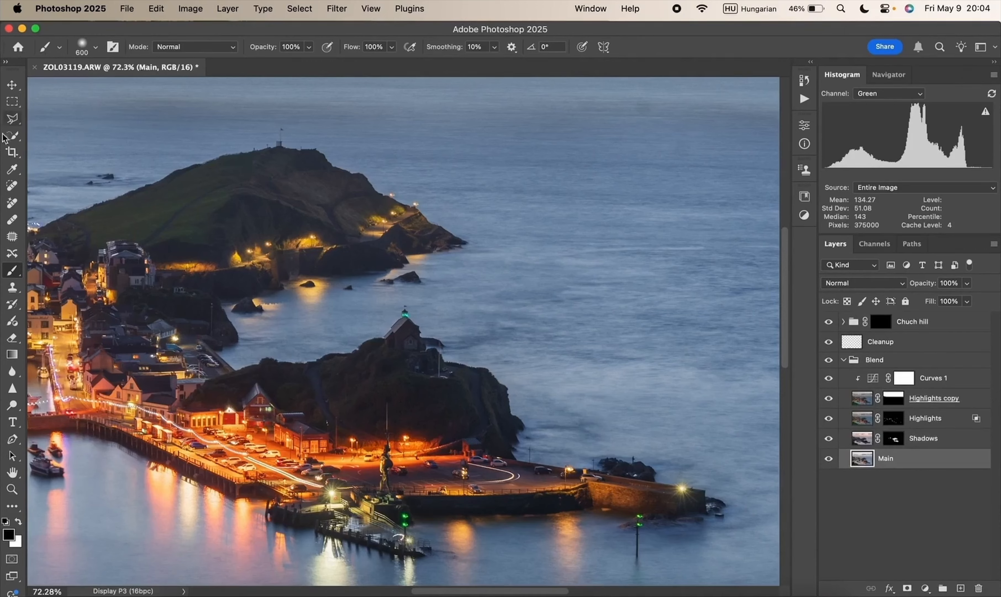
click(12, 135)
drag(386, 387, 409, 396)
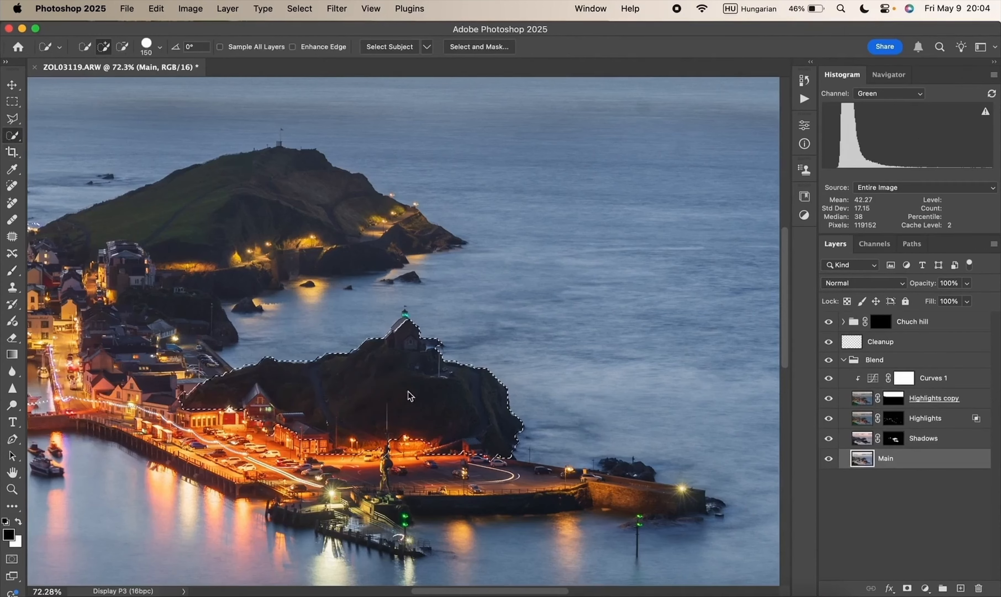
drag(401, 345, 421, 387)
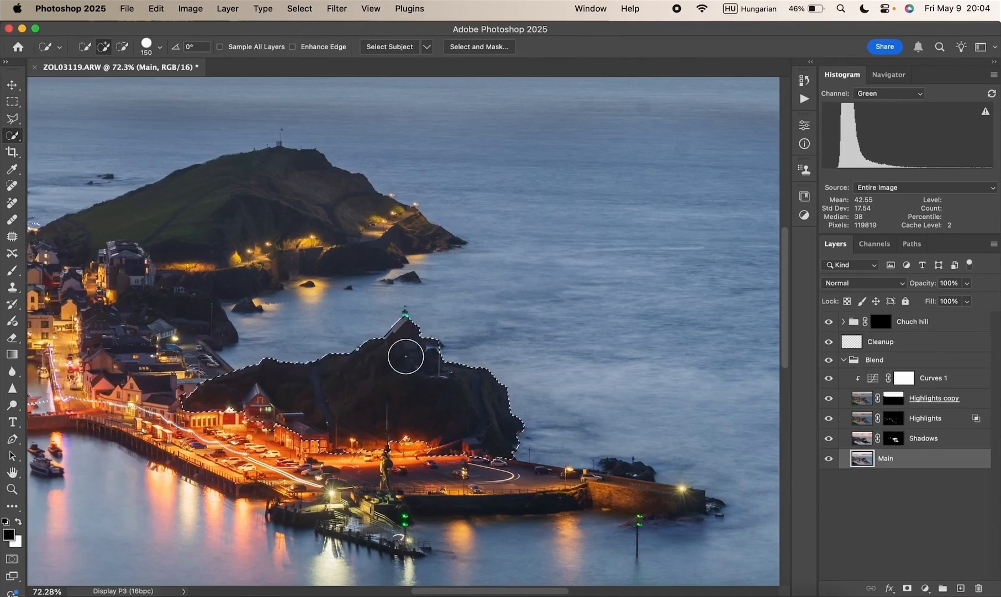
Step: Paint white on the Chuch hill group mask over the chapel and hillside with a 175 px brush, and deselect
click(880, 322)
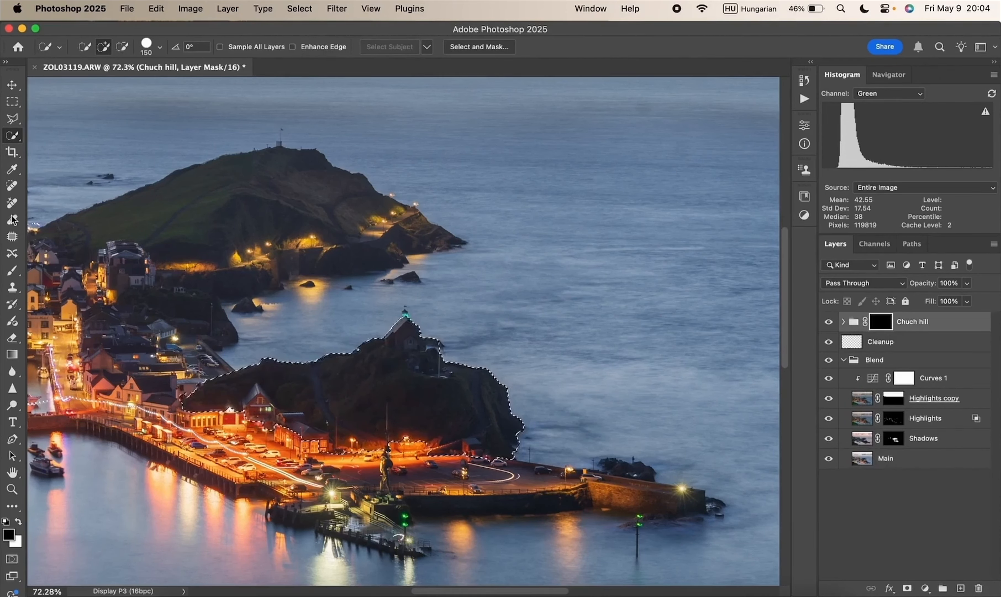
click(13, 273)
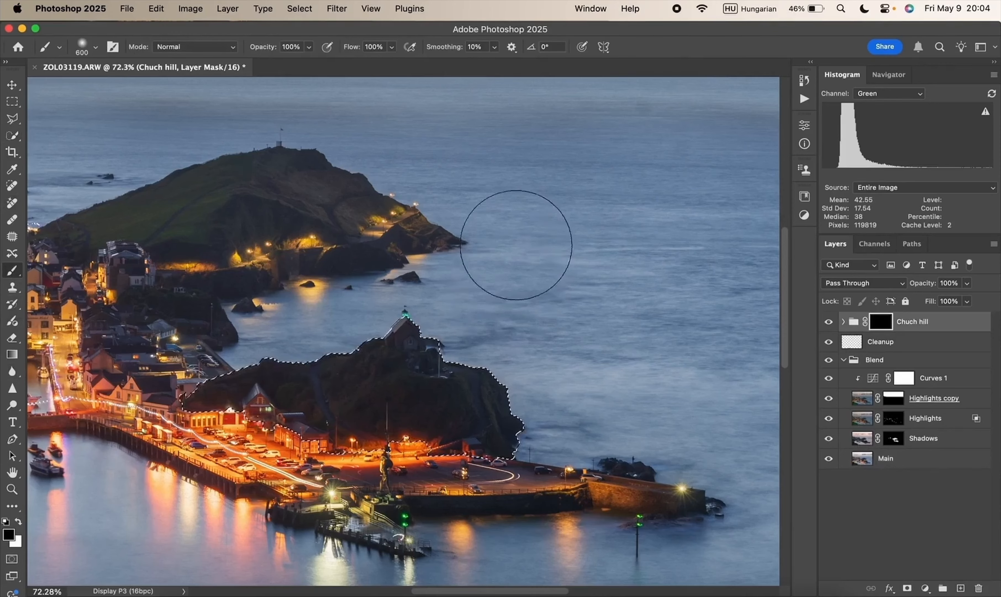
click(18, 521)
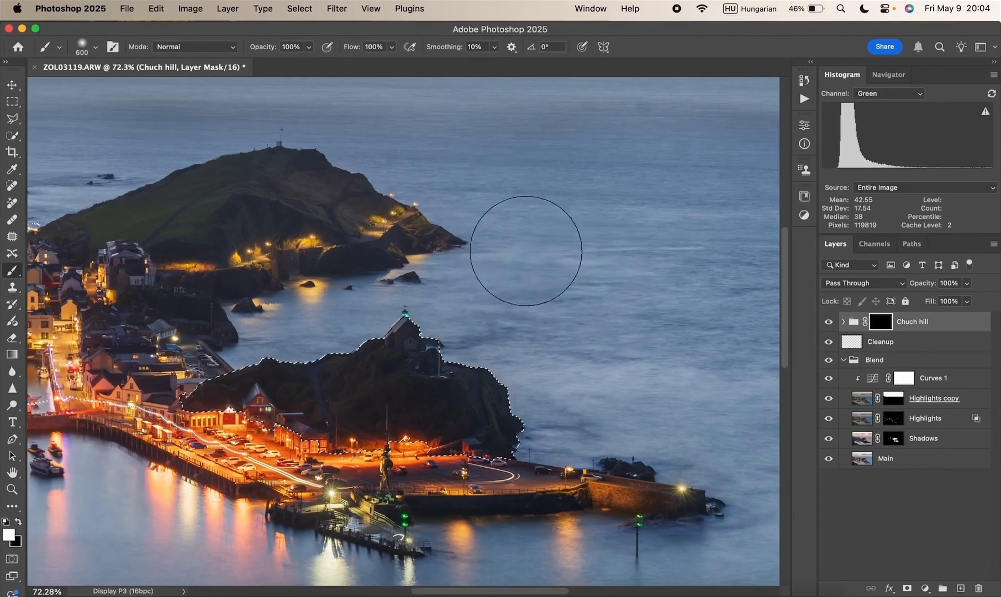
drag(184, 483, 390, 410)
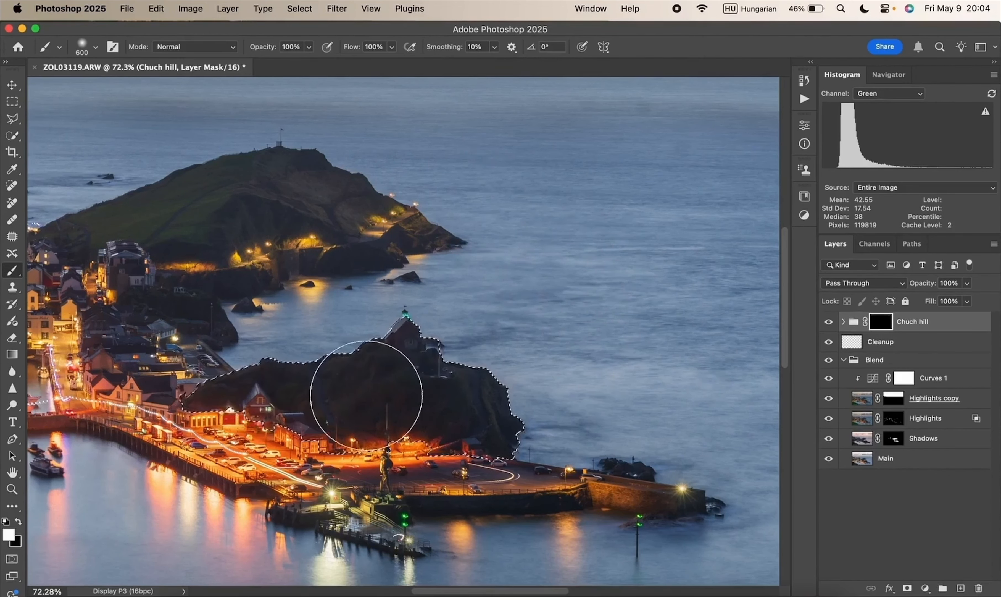
scroll(366, 395, up, 6)
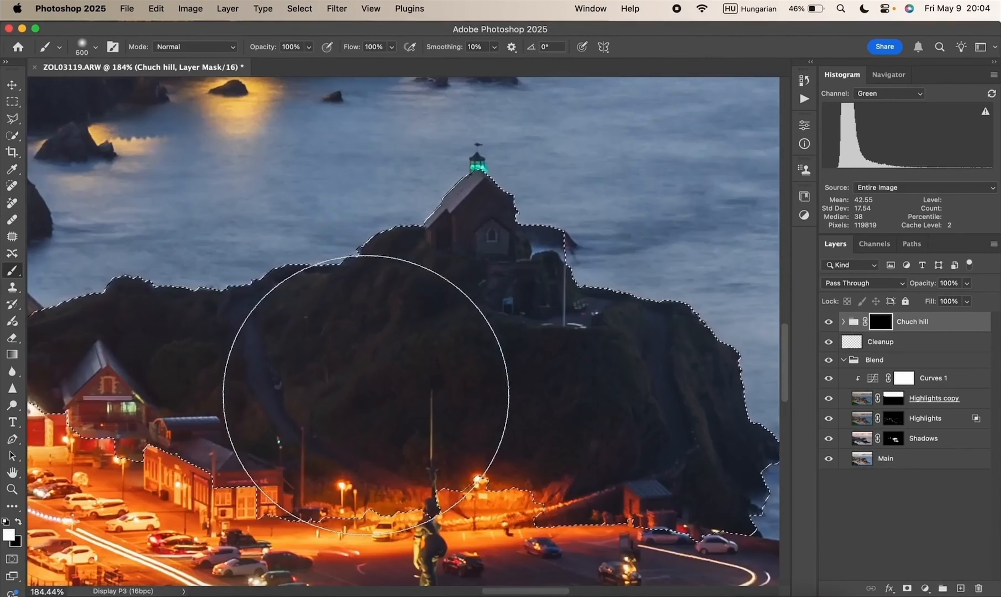
key(bracketleft)
key(bracketleft)
key(bracketleft)
key(bracketleft)
key(bracketleft)
key(bracketleft)
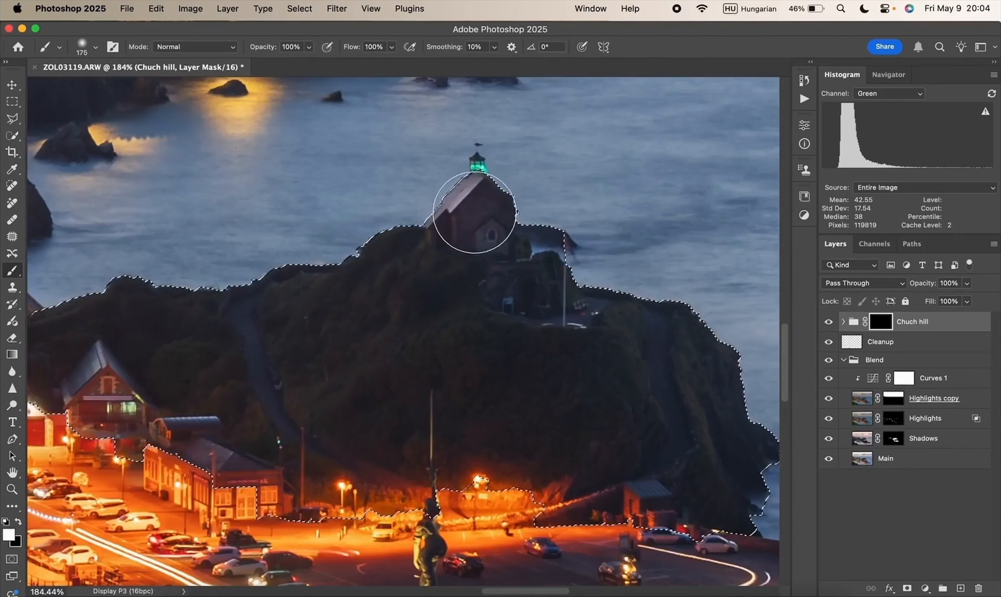
drag(474, 213, 476, 241)
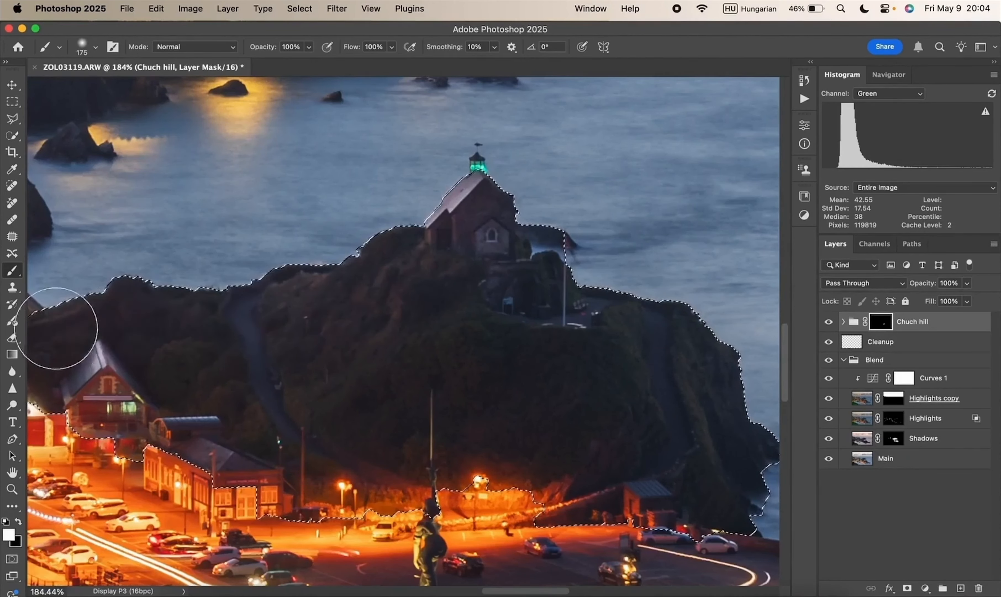
mouse_move(56, 328)
mouse_down()
mouse_move(128, 332)
mouse_move(340, 396)
mouse_move(290, 384)
mouse_move(427, 387)
mouse_move(373, 417)
mouse_move(522, 398)
mouse_move(507, 367)
mouse_move(591, 372)
mouse_move(640, 341)
mouse_move(709, 446)
mouse_move(663, 421)
mouse_move(556, 420)
mouse_move(527, 434)
mouse_move(685, 432)
mouse_move(710, 472)
mouse_move(702, 489)
mouse_move(686, 417)
mouse_move(495, 392)
mouse_up()
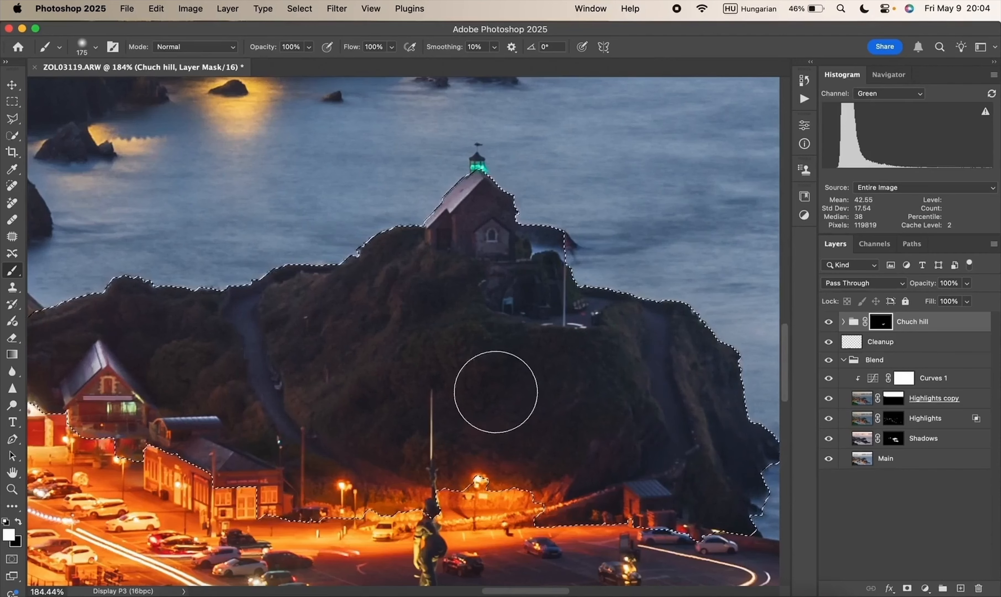
scroll(126, 327, left, 5)
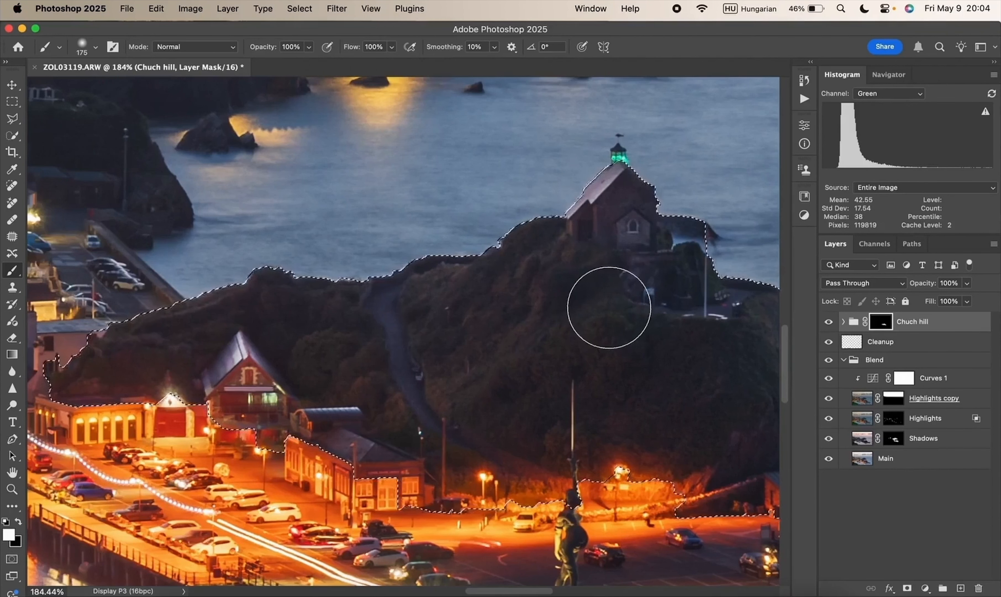
scroll(609, 308, right, 4)
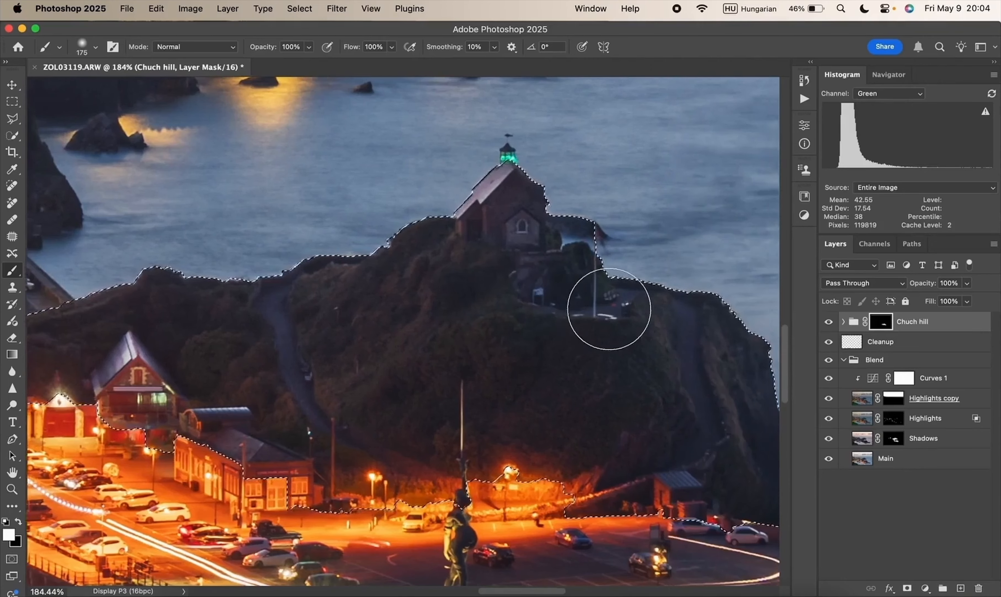
scroll(609, 309, right, 2)
key(super+d)
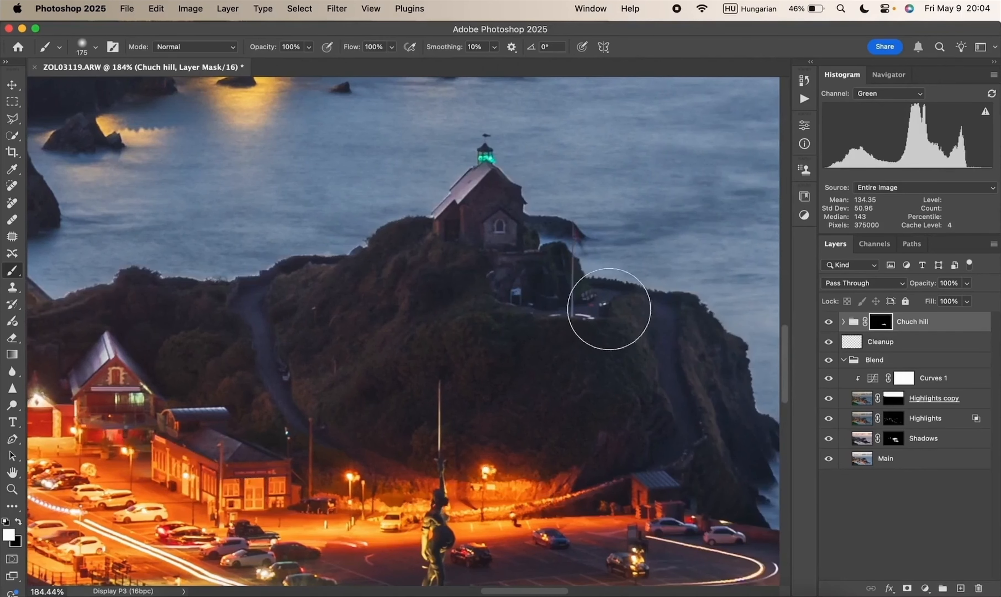
Step: Toggle the Chuch hill group's visibility to compare the headland with and without the brightening
scroll(465, 337, down, 3)
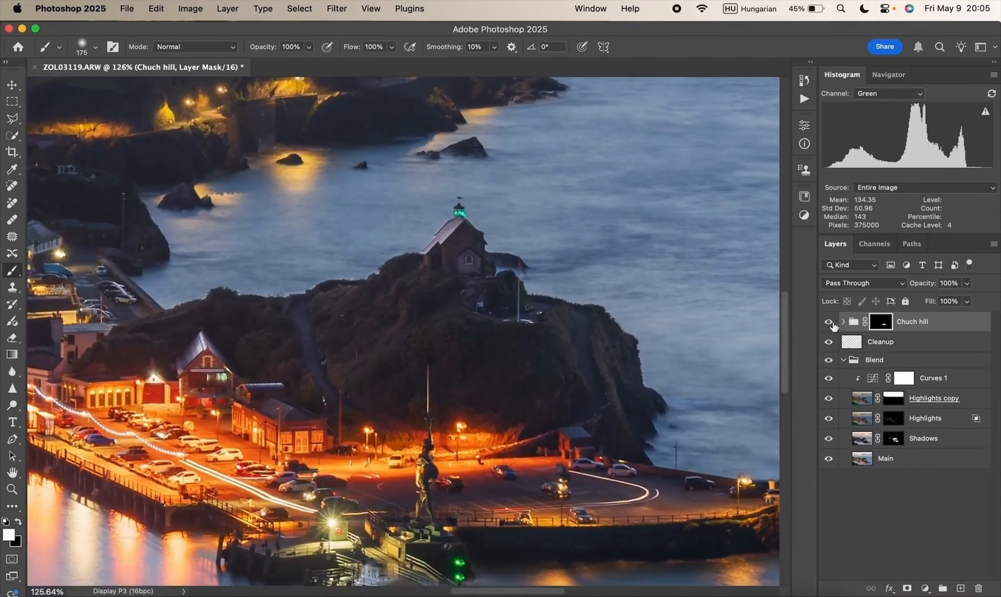
click(828, 321)
click(828, 321)
click(829, 321)
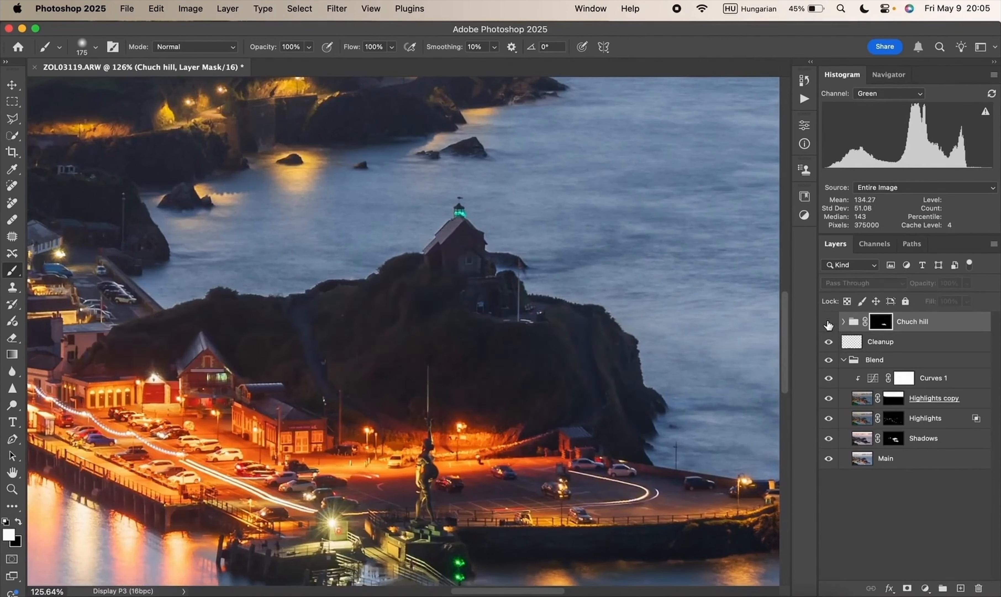
click(829, 322)
Step: Set the brush to black at 28% opacity for refining the Chuch hill group mask around the chapel
scroll(456, 251, up, 3)
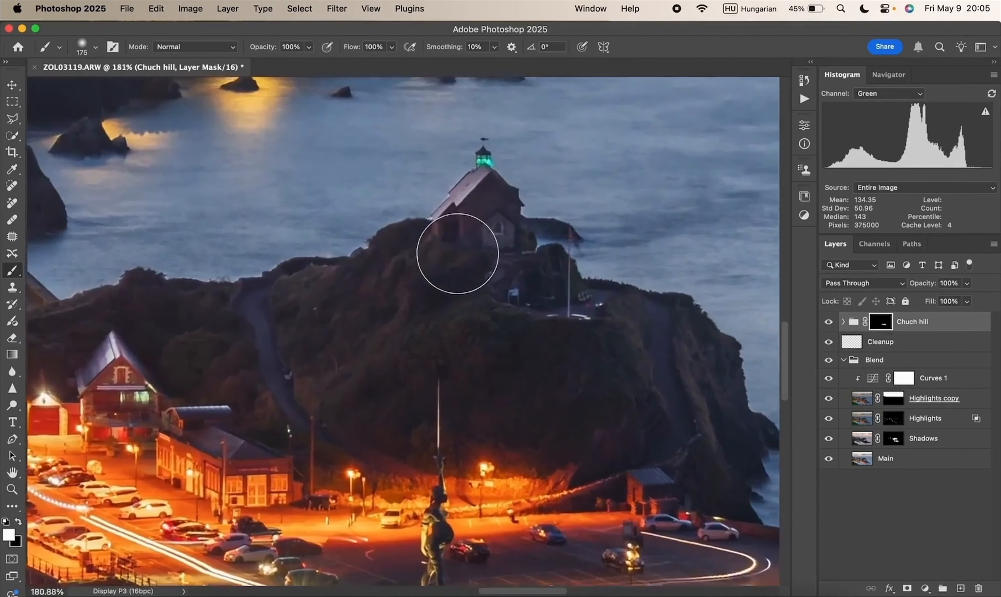
click(18, 522)
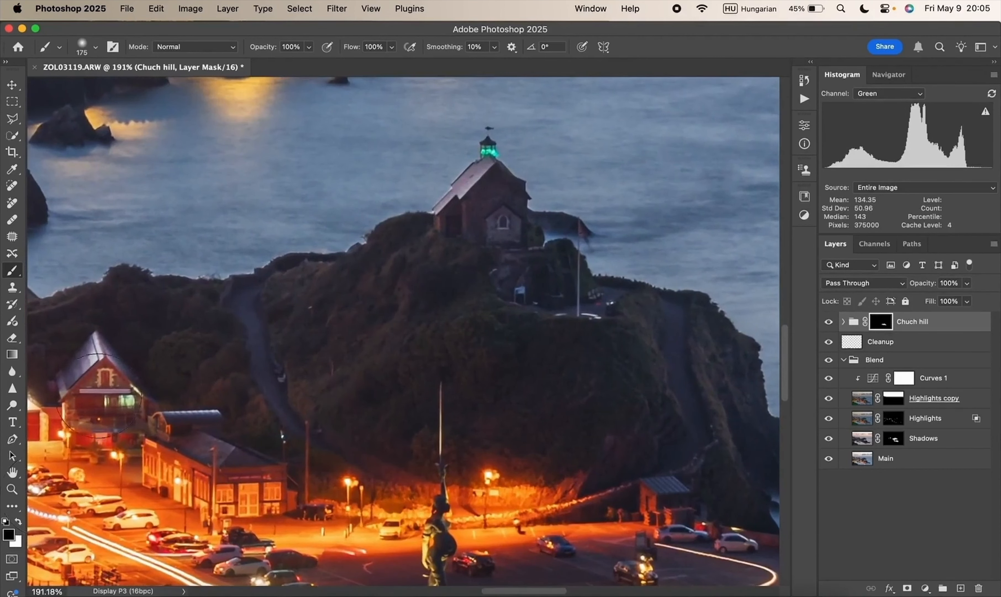
drag(263, 46, 212, 49)
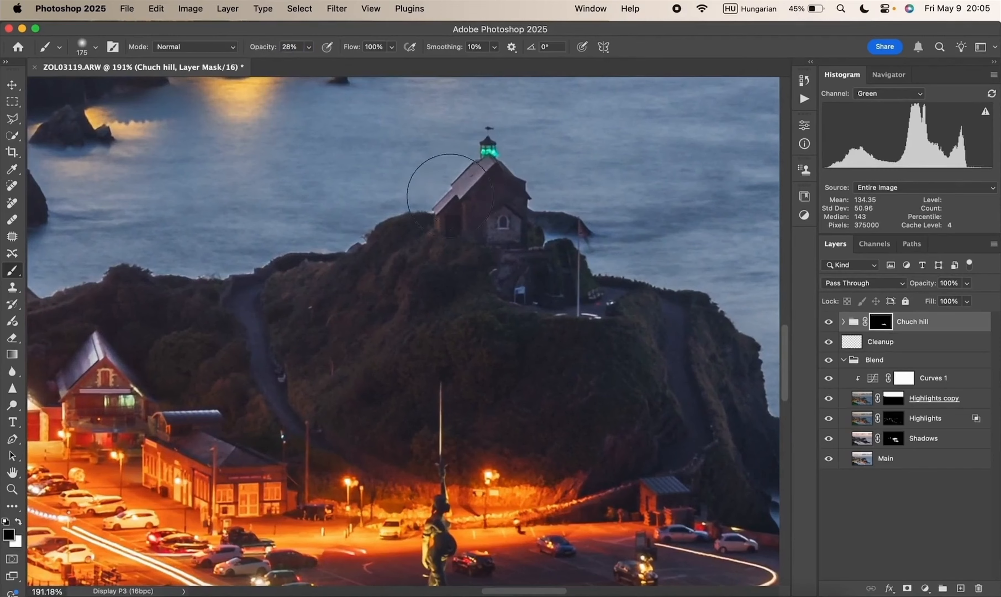
Step: Compare the chapel headland with and without the Chuch hill group, and check the surrounding harbour area
click(829, 322)
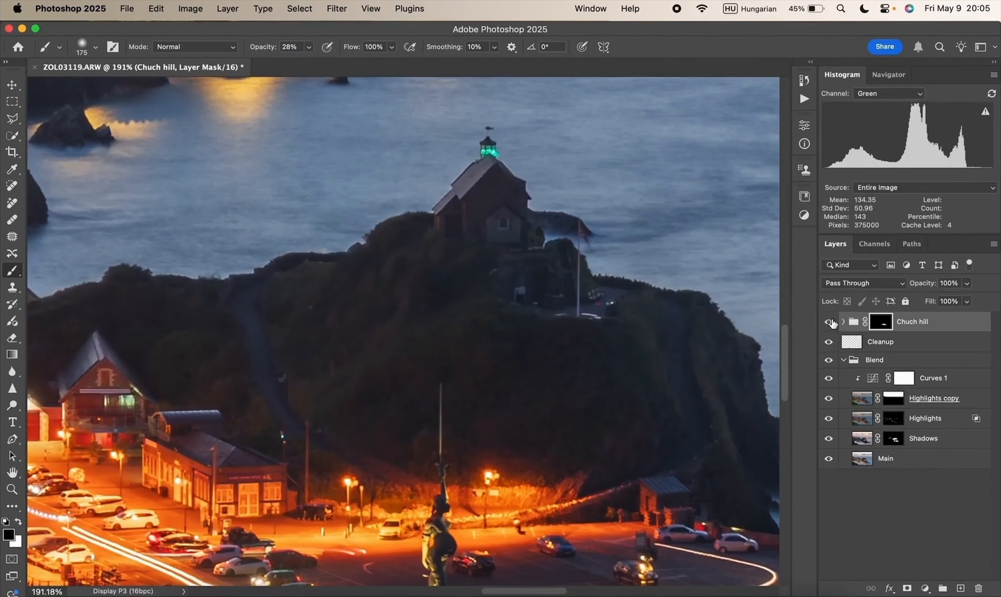
click(829, 322)
click(829, 322)
click(829, 322)
click(829, 322)
click(829, 322)
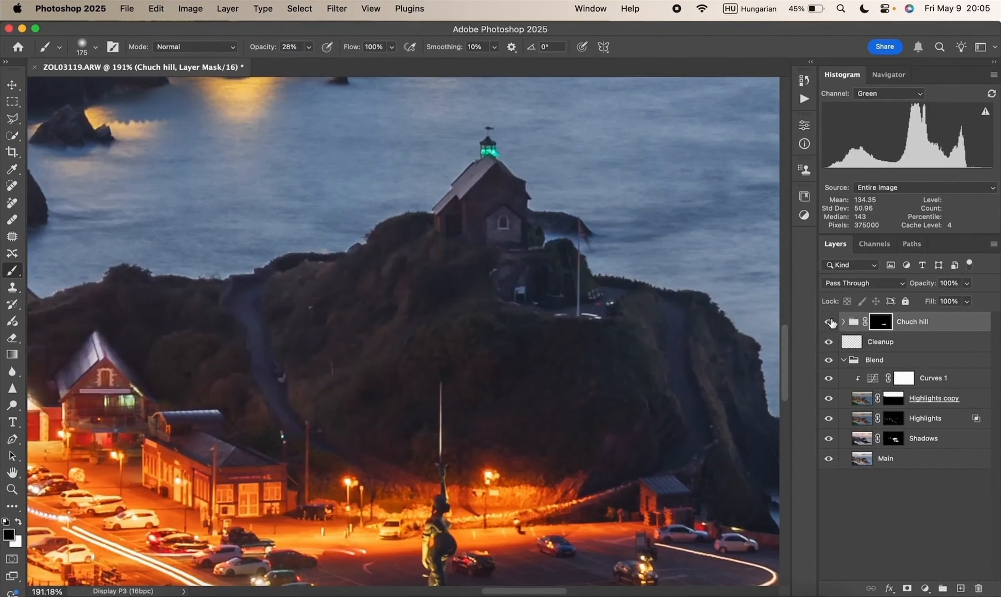
click(829, 321)
click(829, 322)
click(829, 322)
click(829, 322)
scroll(443, 324, left, 8)
scroll(478, 312, right, 8)
scroll(478, 312, right, 2)
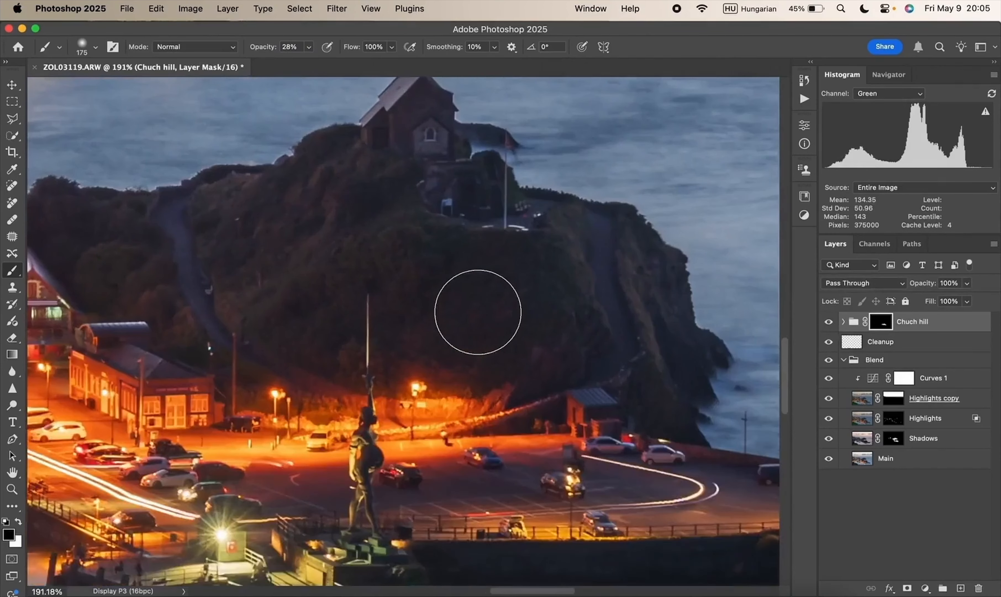
scroll(477, 312, down, 5)
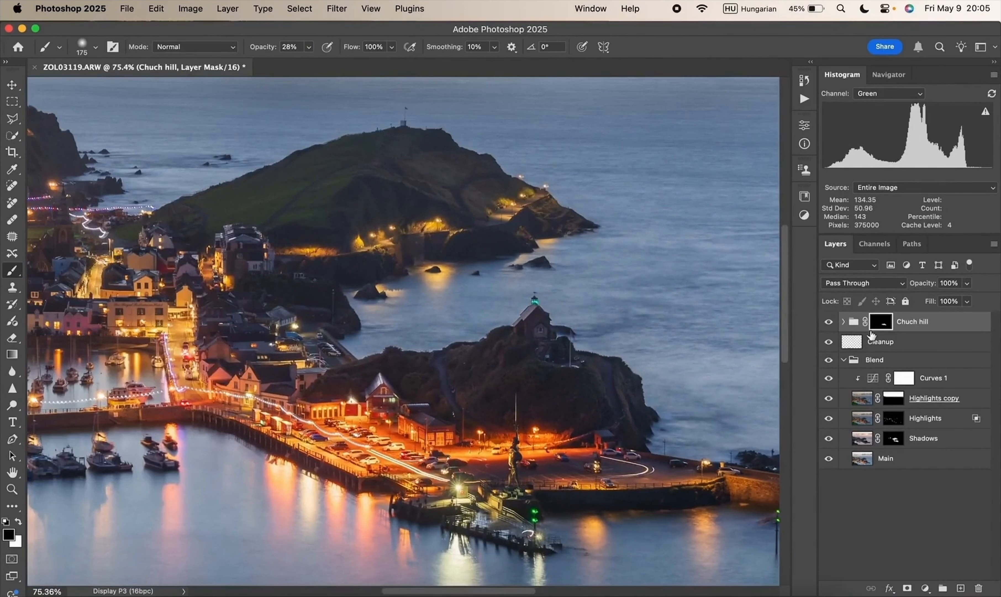
Step: View the Red, Green and Blue channels individually to compare the contrast between the sea and the land
click(874, 244)
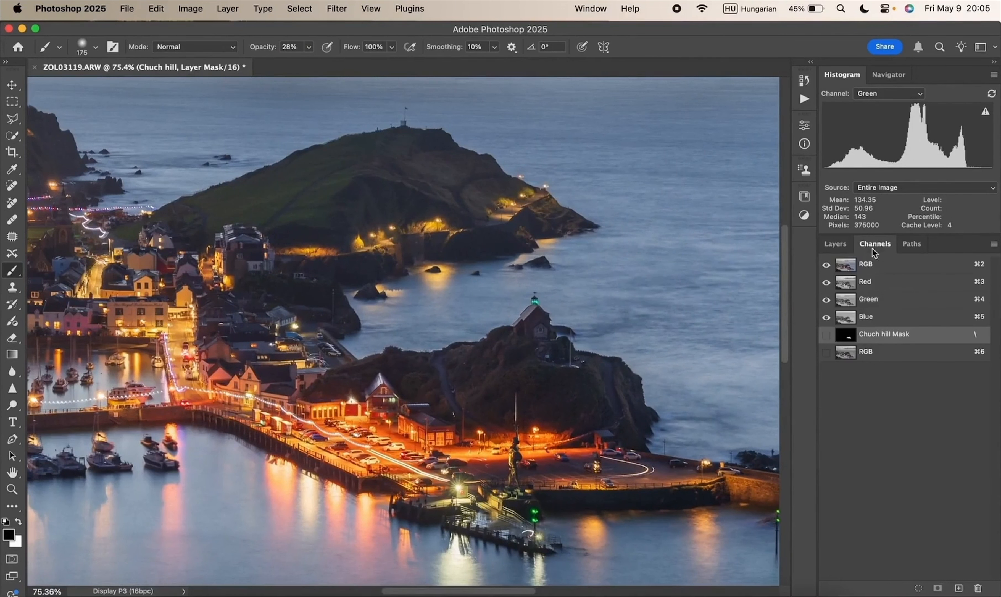
click(856, 320)
click(852, 303)
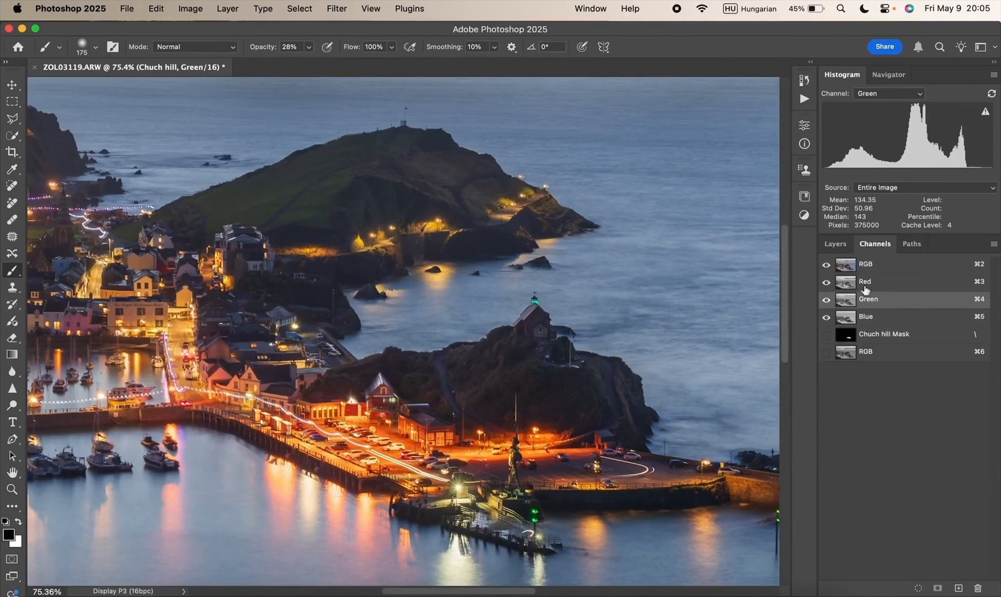
click(826, 282)
click(826, 317)
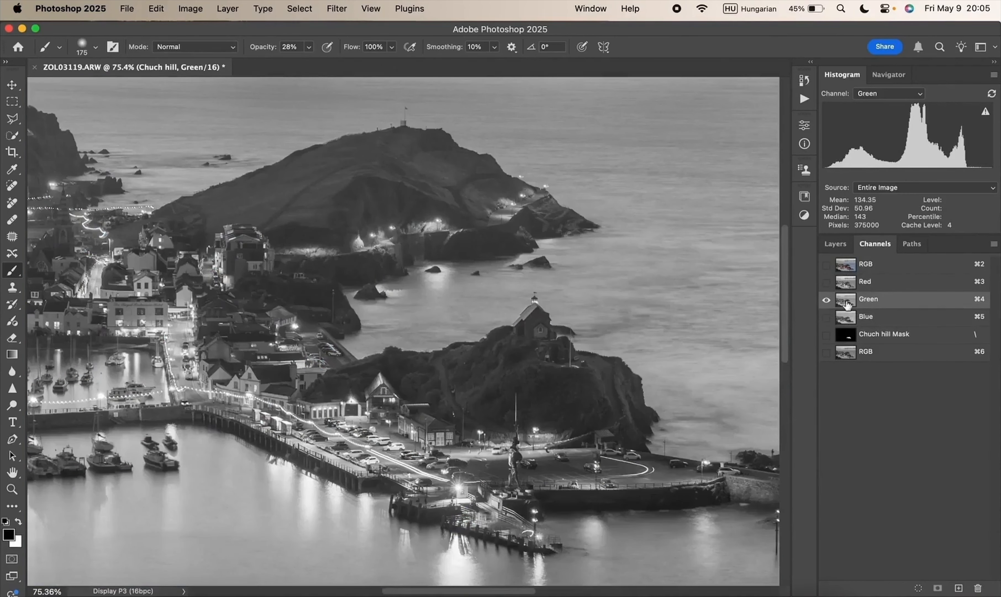
click(849, 287)
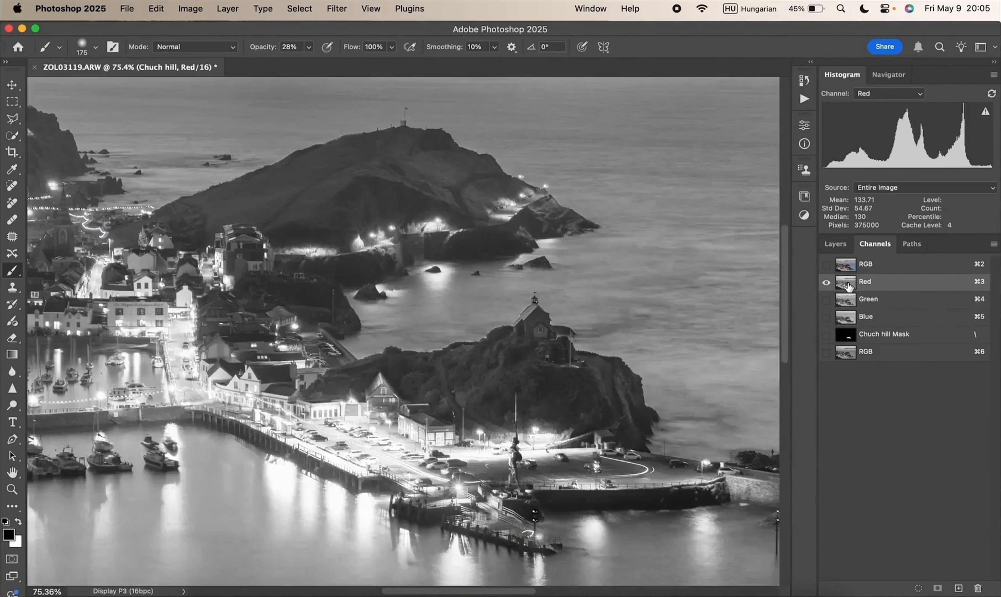
click(848, 307)
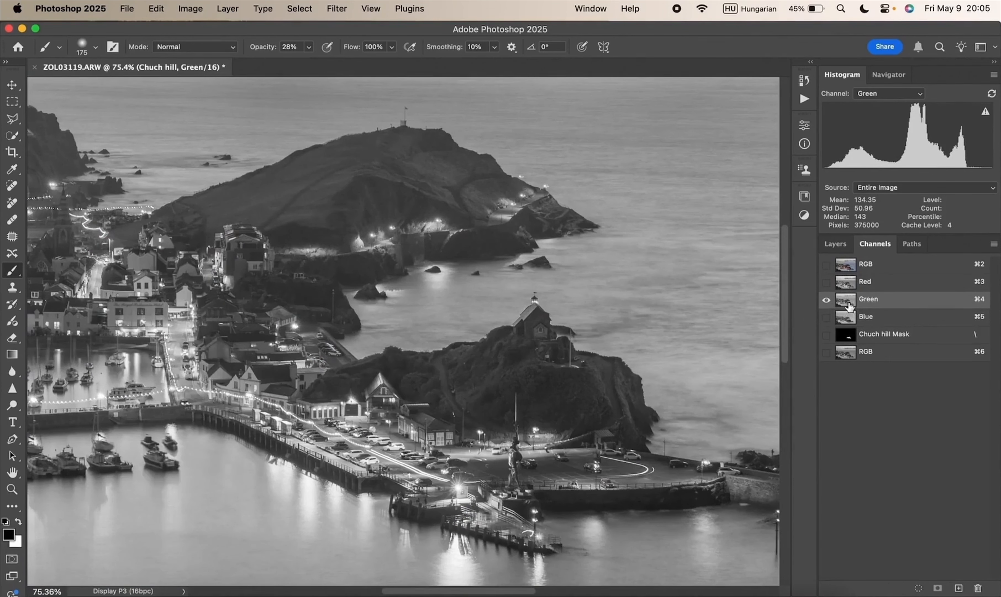
click(848, 288)
click(849, 315)
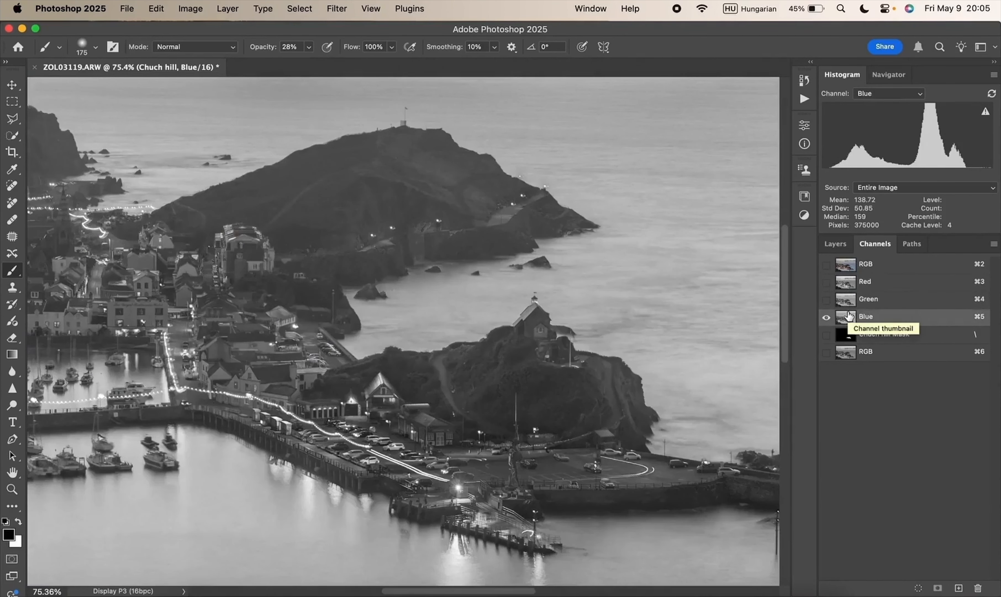
click(849, 299)
click(849, 318)
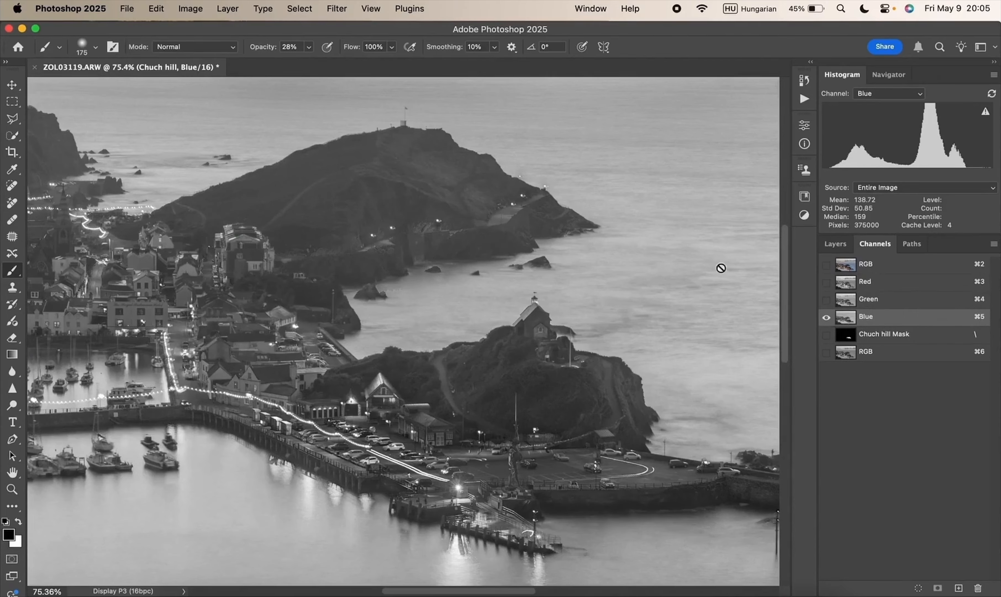
Step: Load the Blue channel as a selection and add a Curves adjustment layer masked by it above the Chuch hill group
super+click(838, 318)
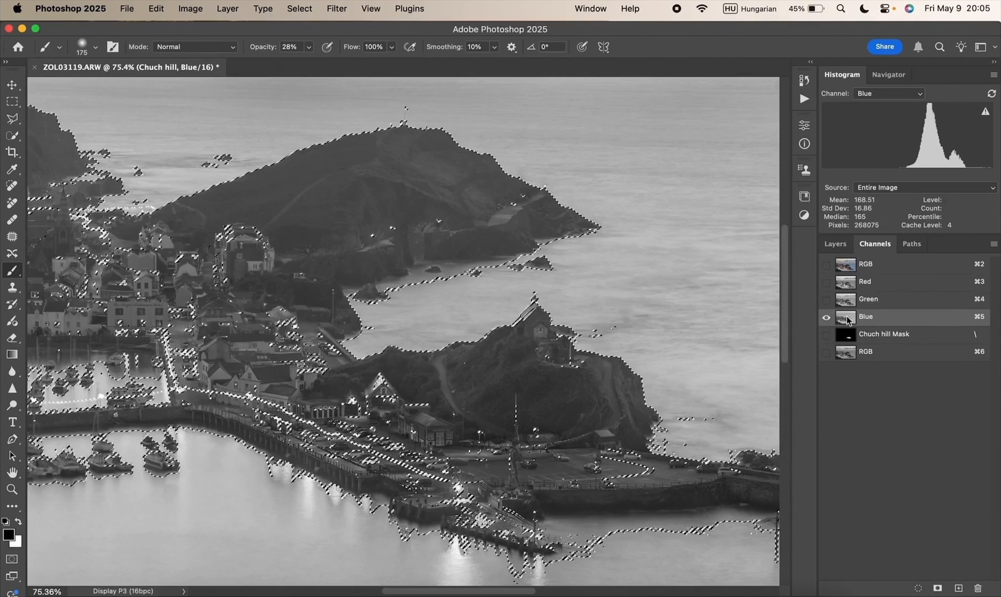
click(837, 244)
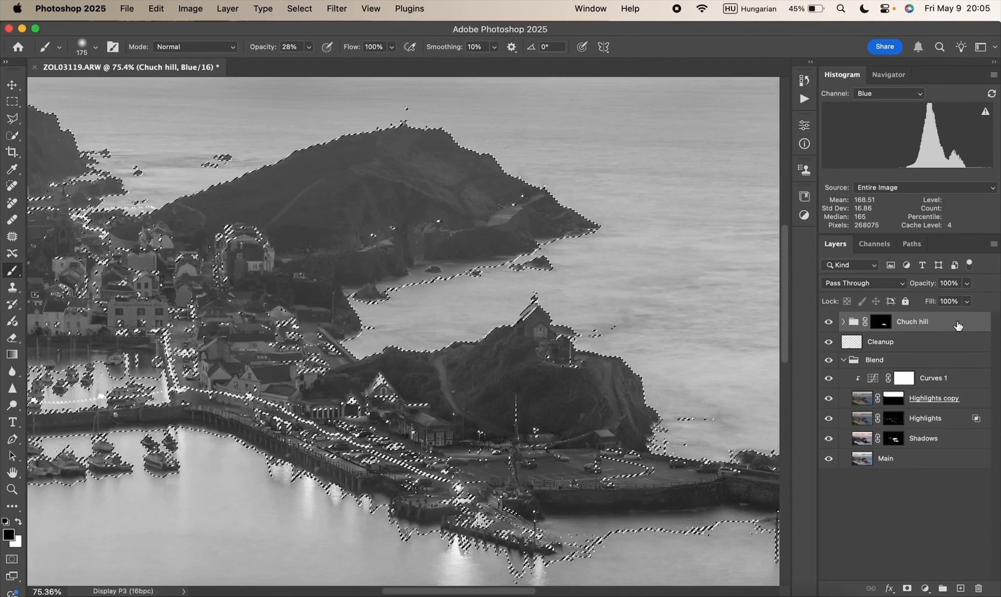
click(925, 587)
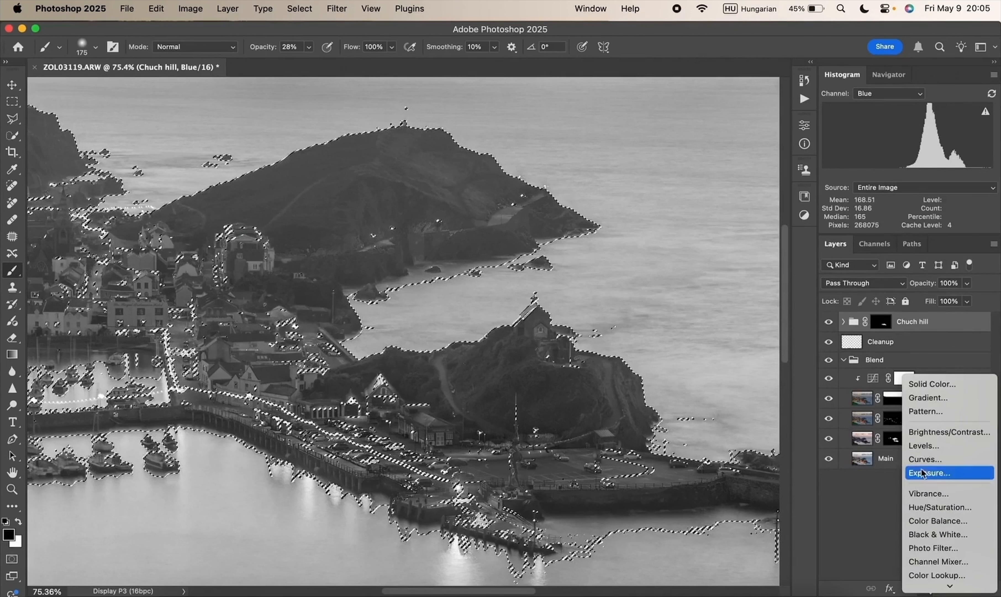
click(951, 458)
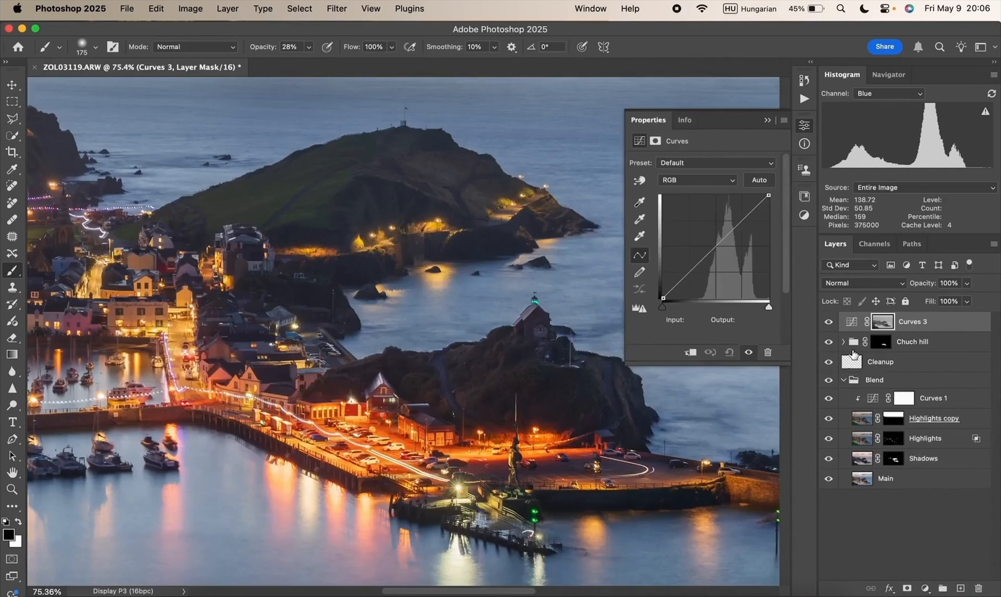
Step: Increase the Curves 3 mask's contrast with a Curves adjustment, setting the black point to input 53 and moving the white point inward
alt+click(884, 323)
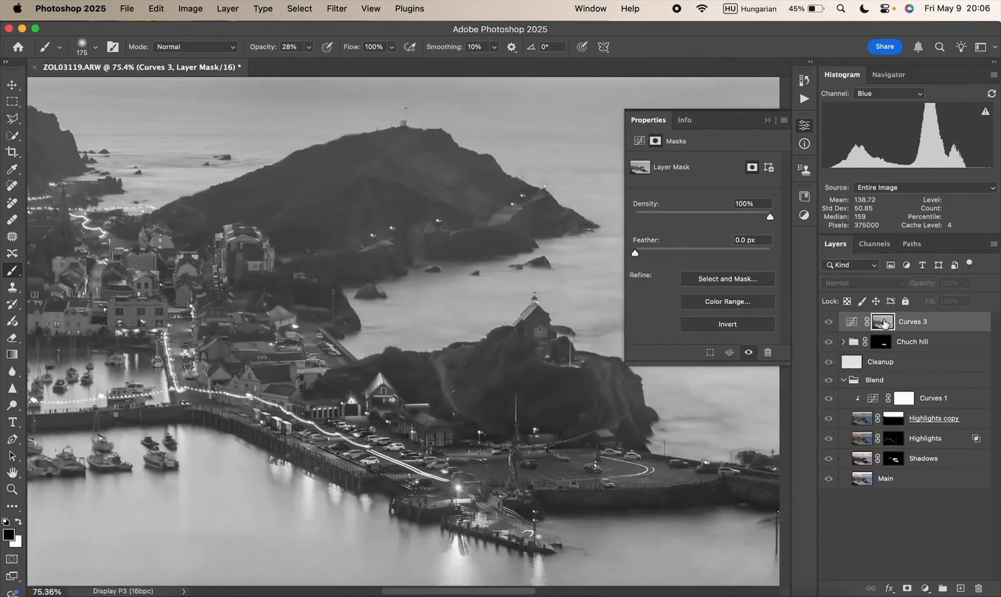
click(767, 121)
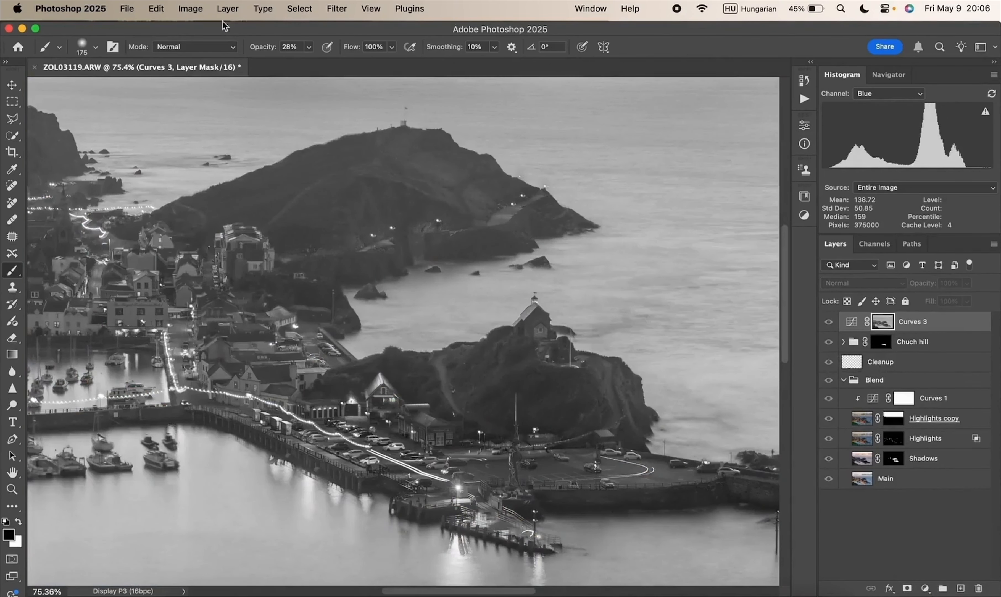
click(191, 9)
mouse_move(207, 50)
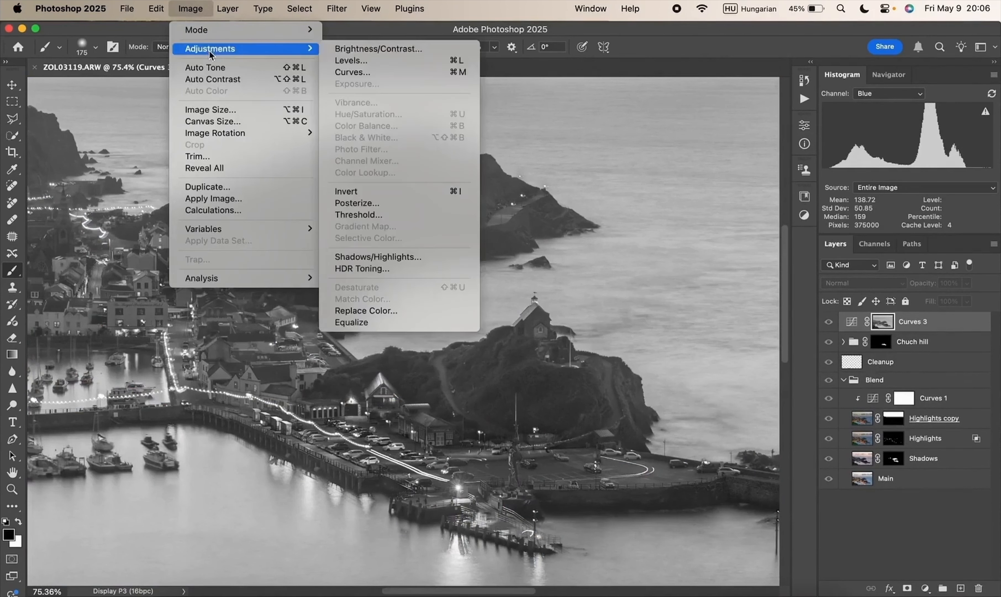
click(373, 74)
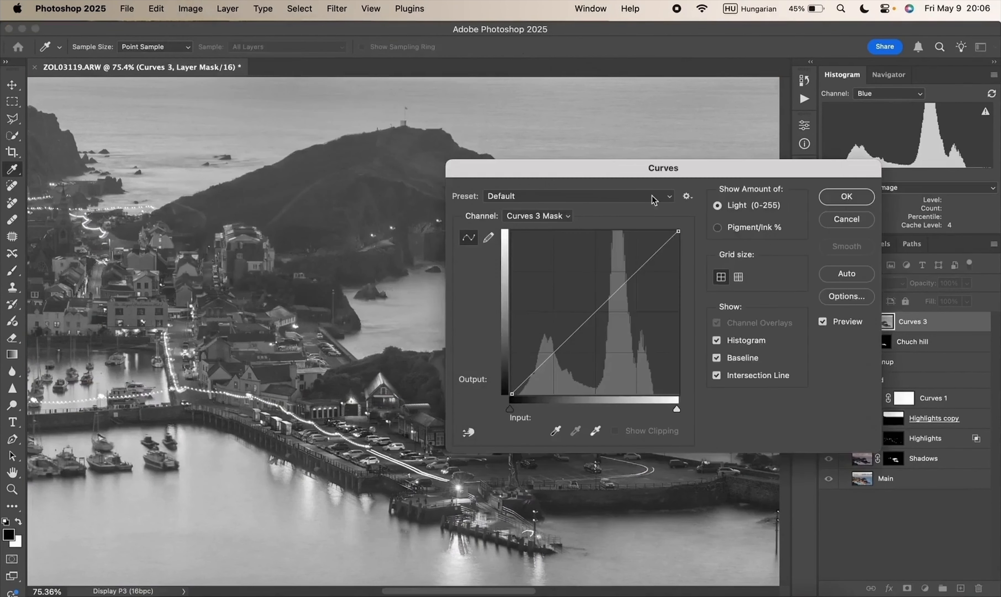
drag(592, 166, 869, 167)
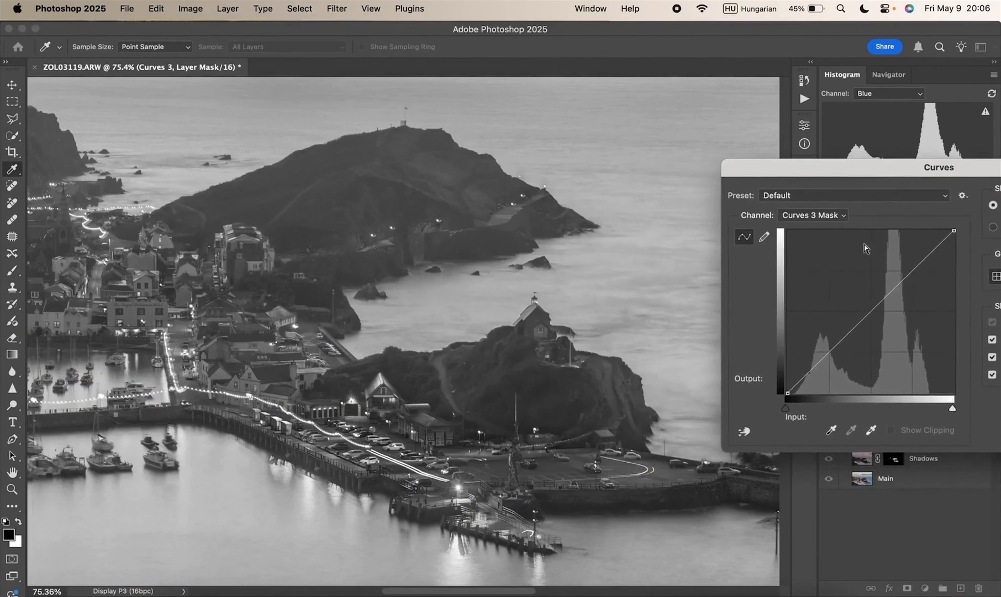
drag(787, 408, 820, 410)
drag(953, 410, 915, 411)
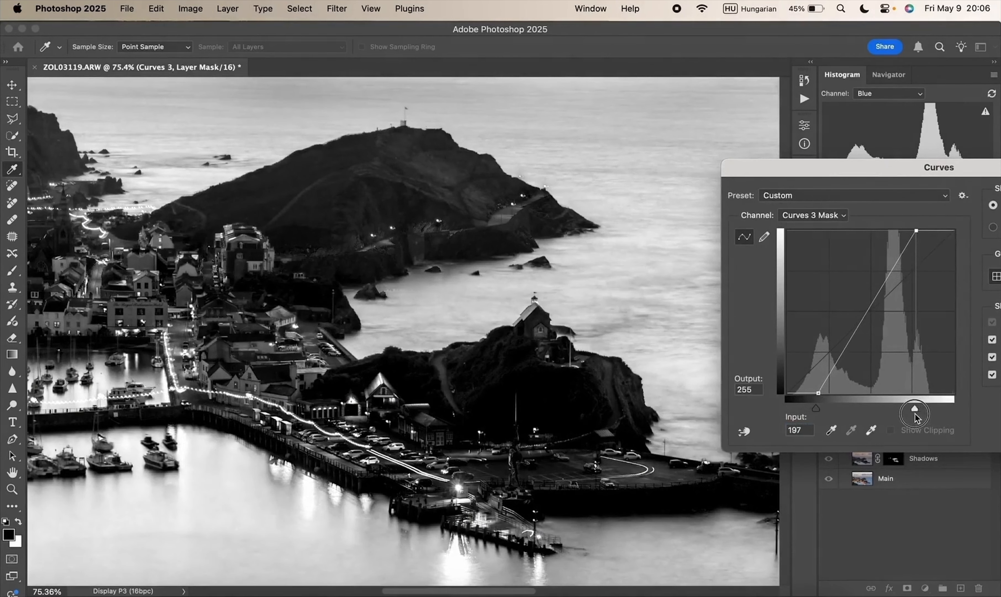
drag(815, 410, 815, 411)
drag(915, 409, 904, 411)
drag(814, 410, 820, 407)
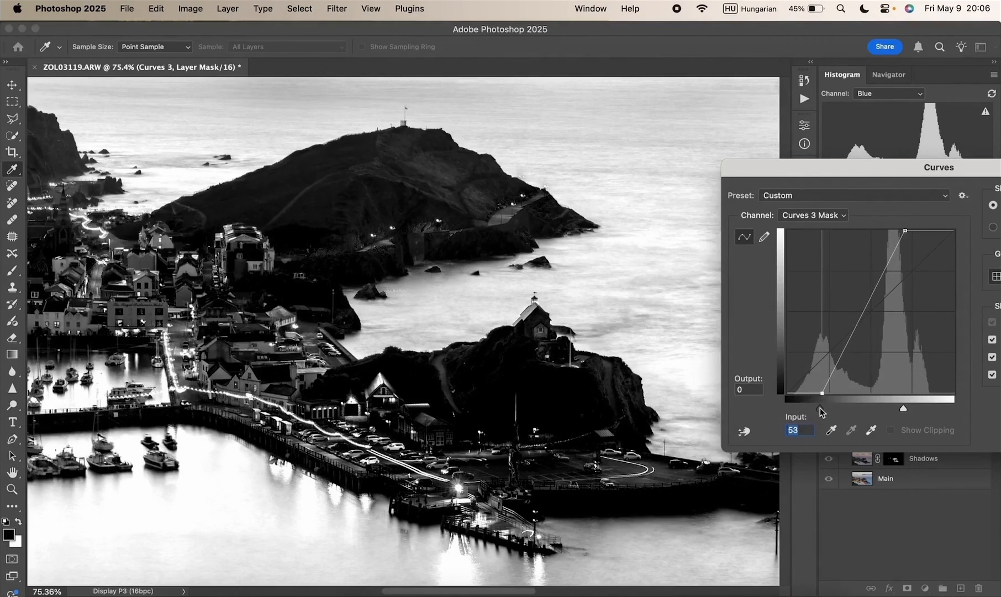
drag(919, 166, 689, 68)
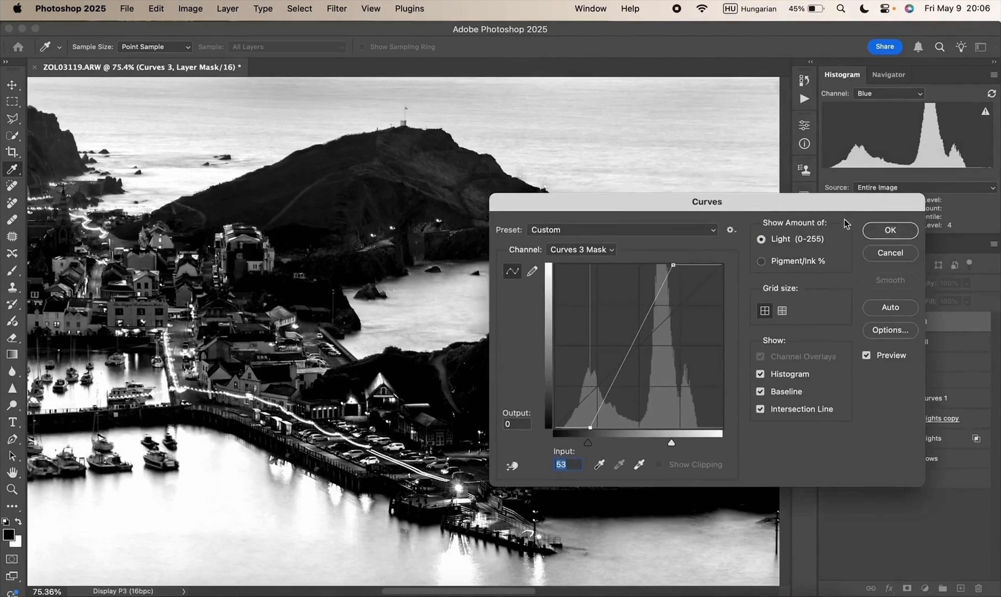
click(891, 230)
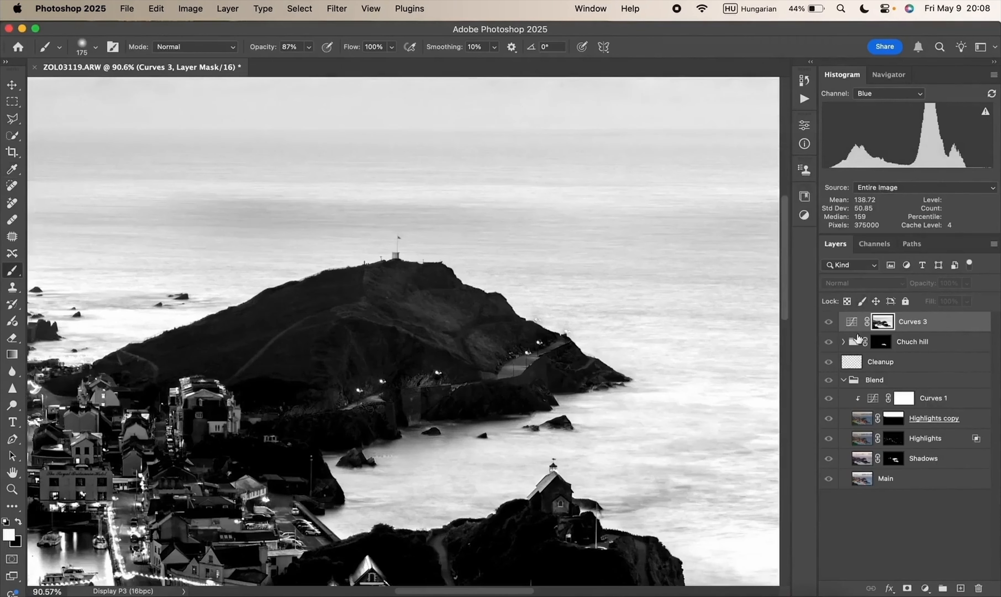
Step: Brighten the sea and sky on Curves 3 with the RGB white point at input 174, raised midtones, and a shadow point from 31 to 17
click(852, 323)
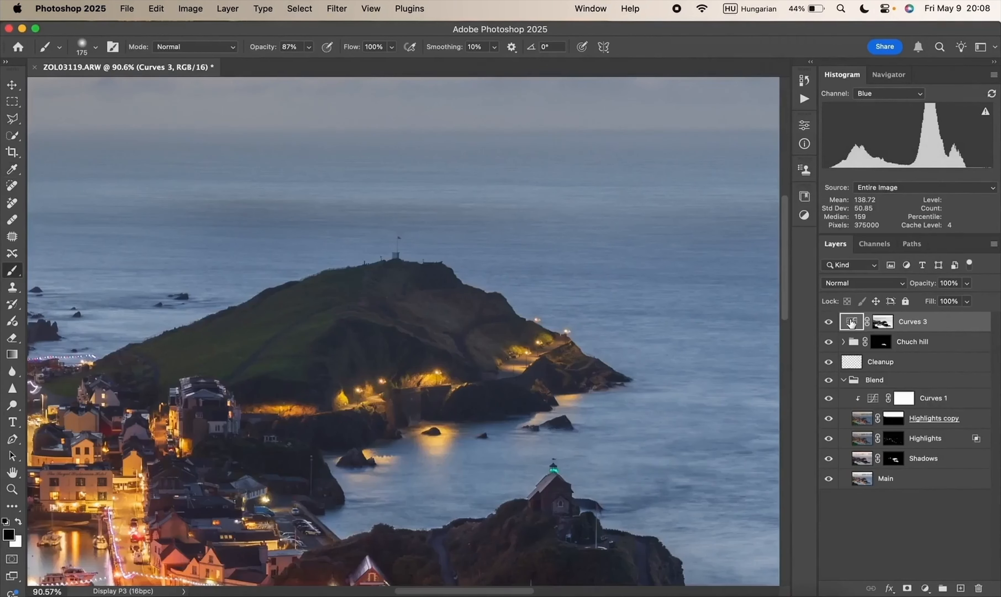
double_click(853, 324)
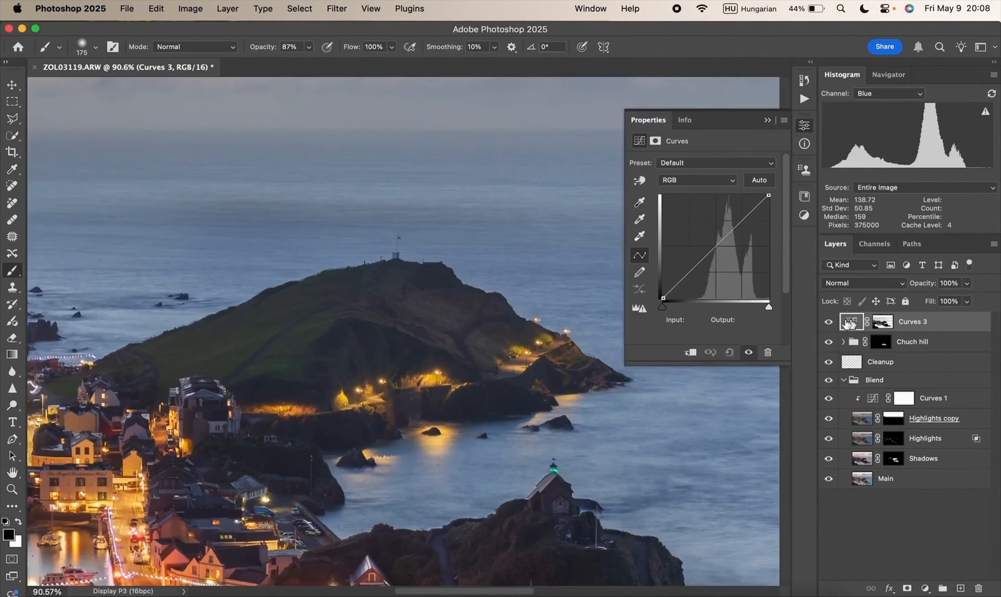
drag(769, 309, 726, 312)
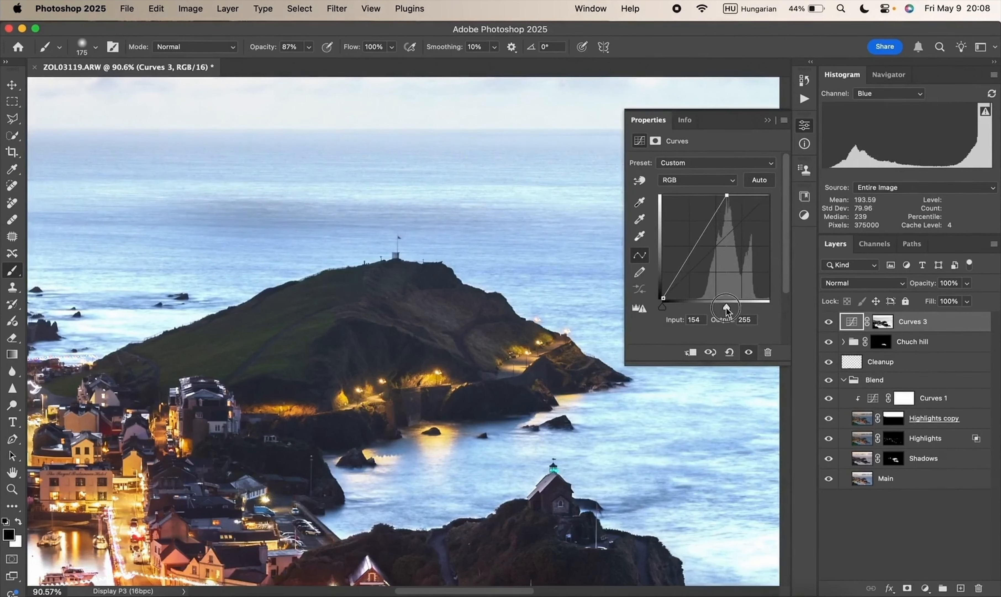
drag(725, 307, 736, 305)
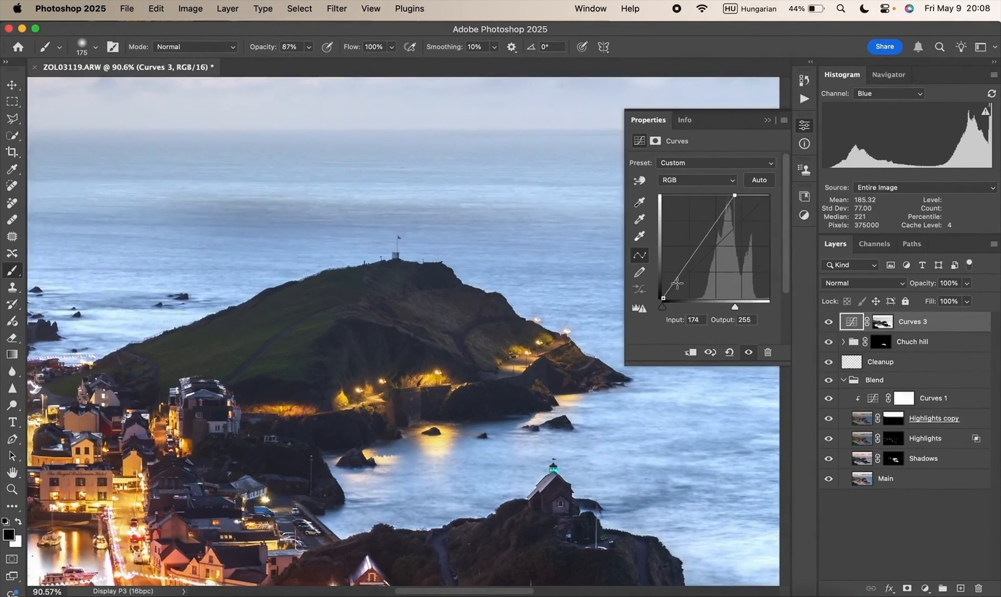
drag(676, 283, 674, 292)
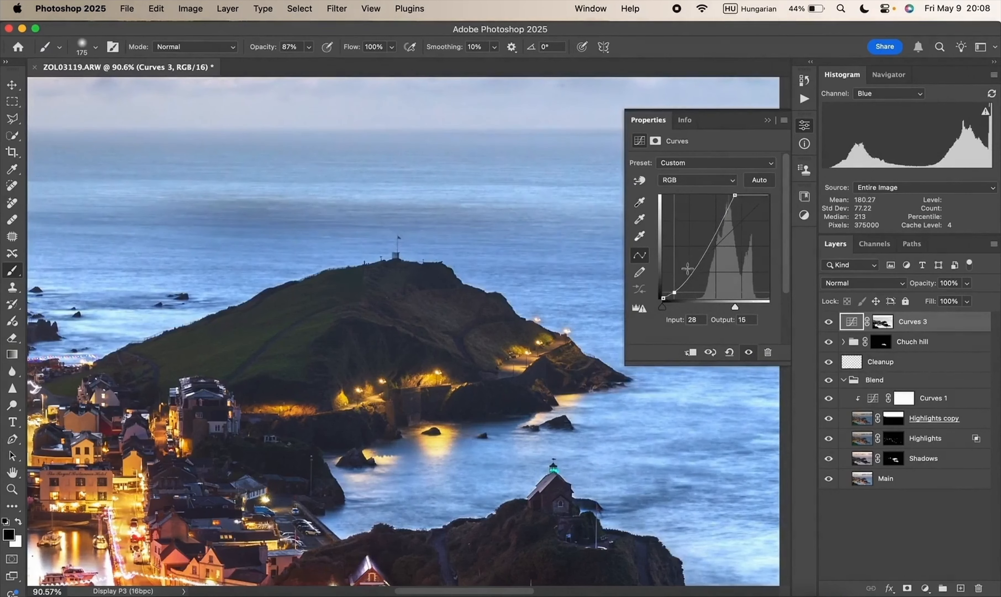
mouse_move(708, 244)
mouse_down()
mouse_move(704, 224)
mouse_move(706, 236)
mouse_up()
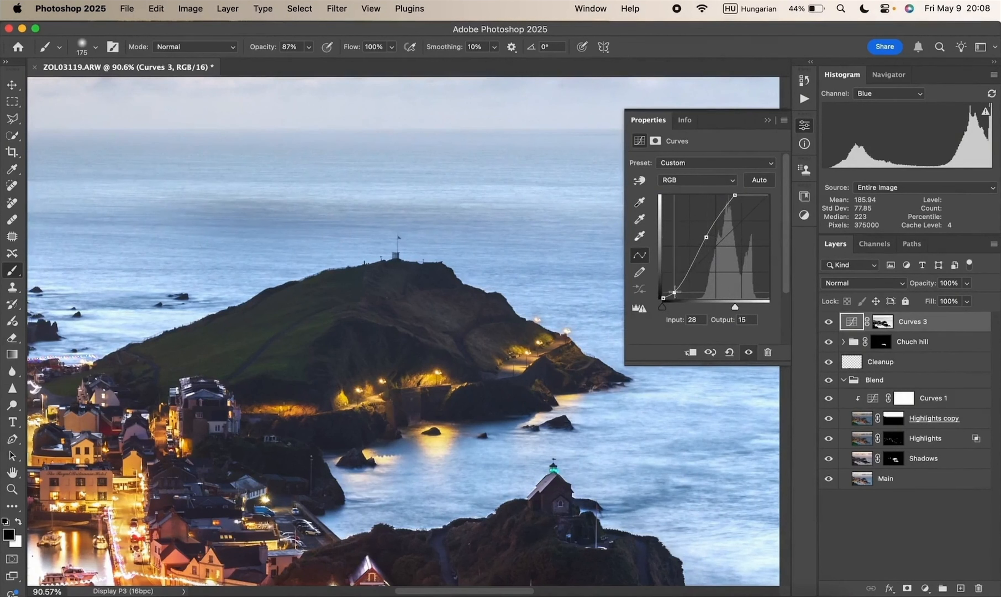
drag(674, 291, 676, 292)
Step: On Curves 3, lower the blue midtones from input 123 to output 114 and the green midtones from 132 to 124
click(706, 180)
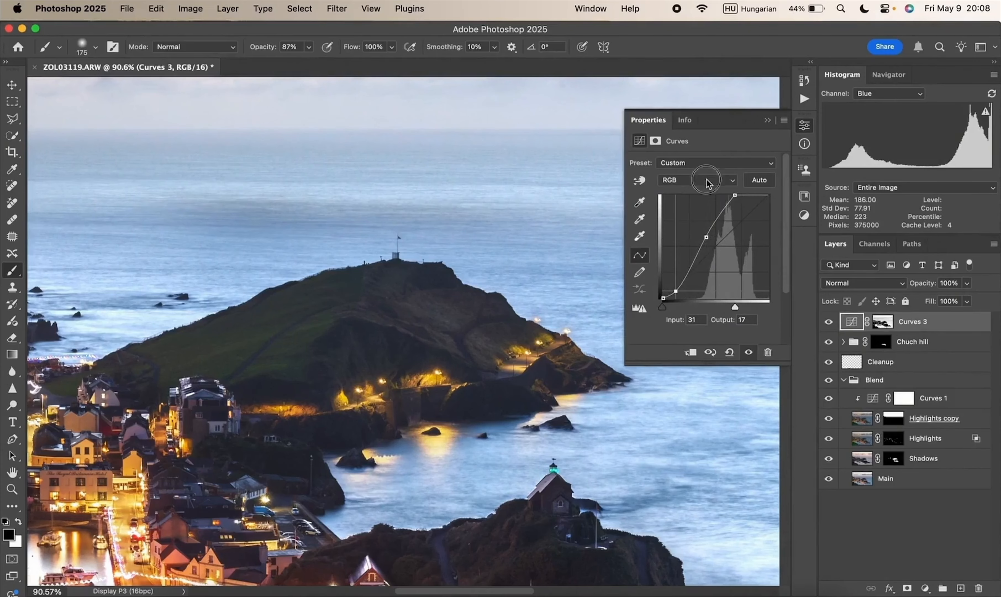
click(682, 227)
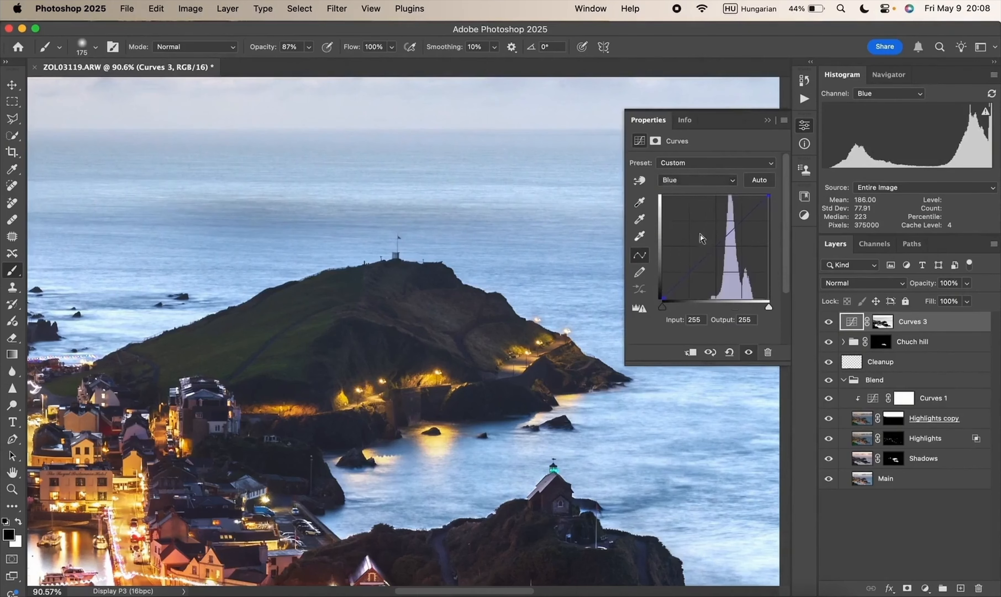
drag(710, 251, 714, 252)
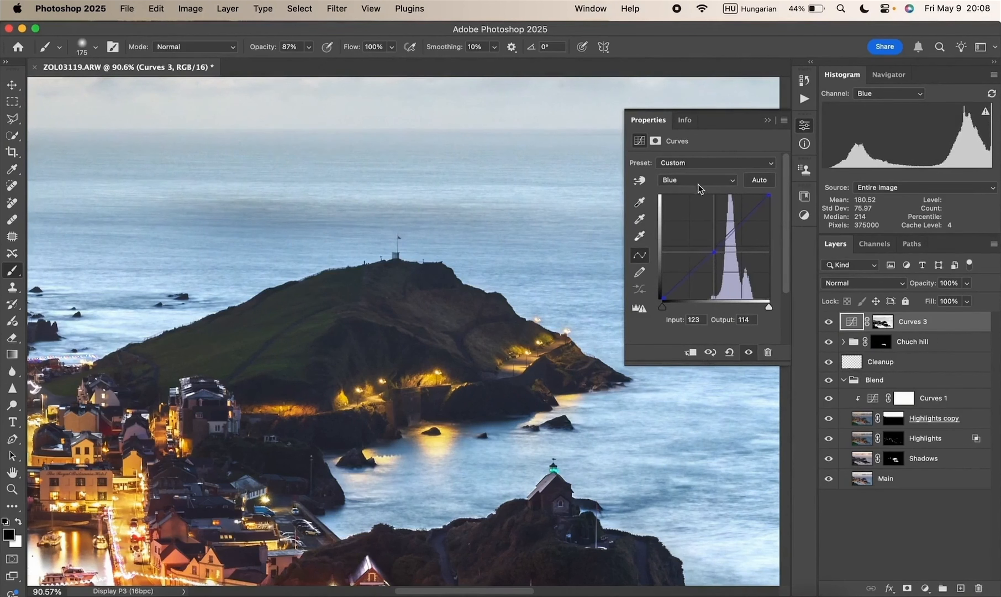
click(699, 187)
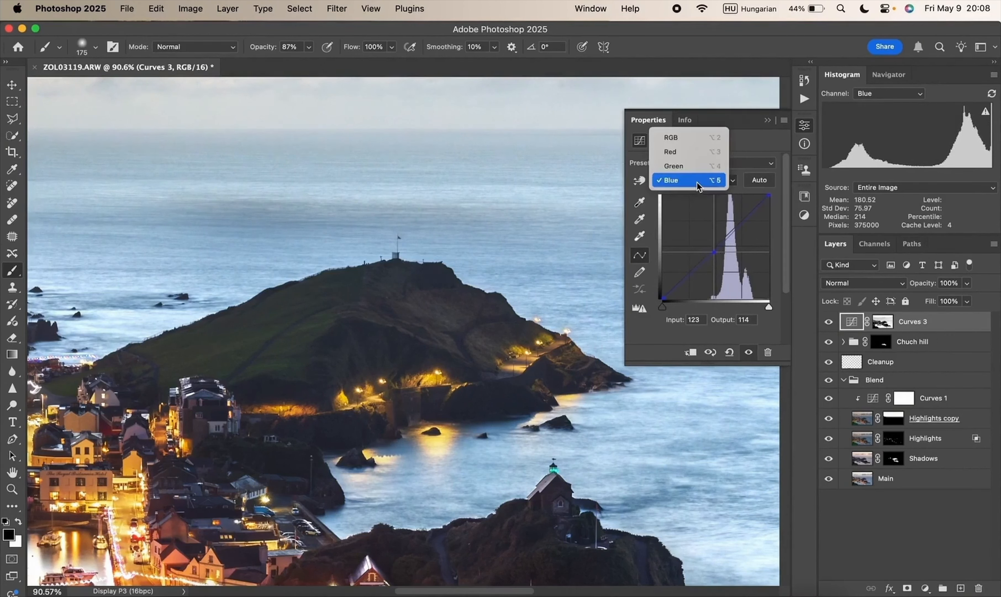
click(684, 169)
drag(717, 248, 716, 247)
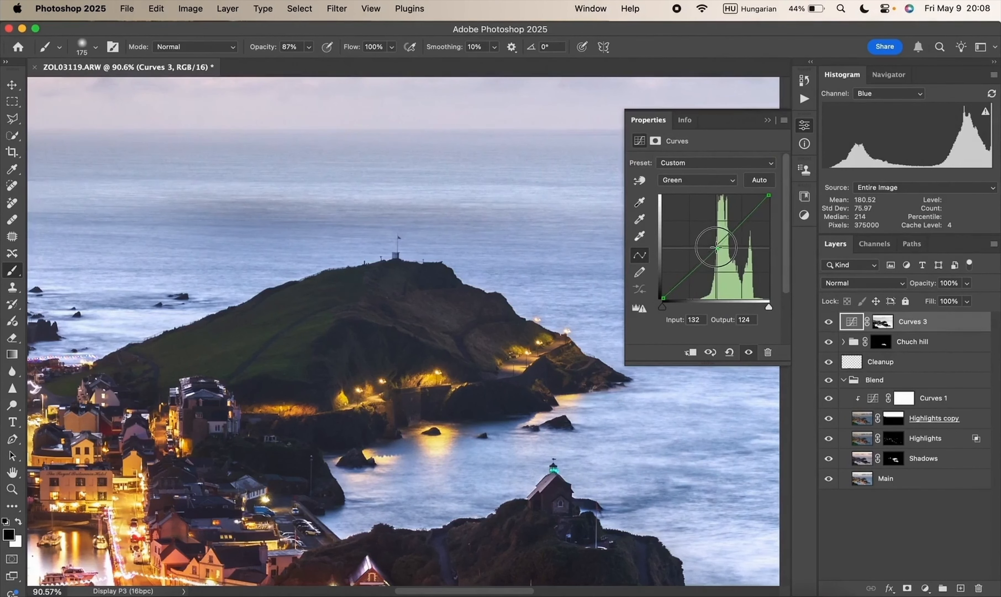
click(764, 122)
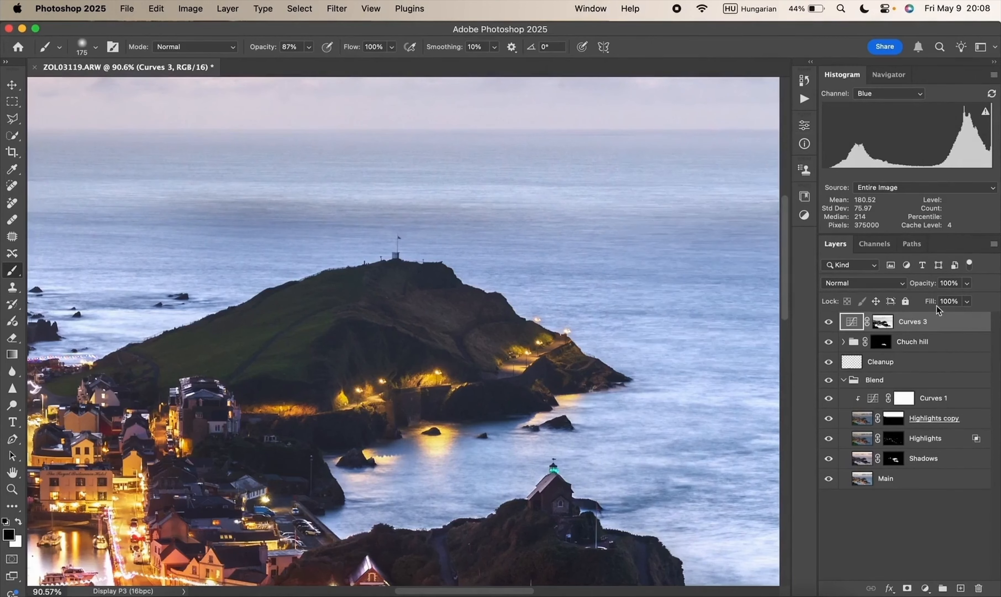
Step: Group Curves 3, add a black mask to the group, and rename the group Peninsula
drag(957, 327, 942, 587)
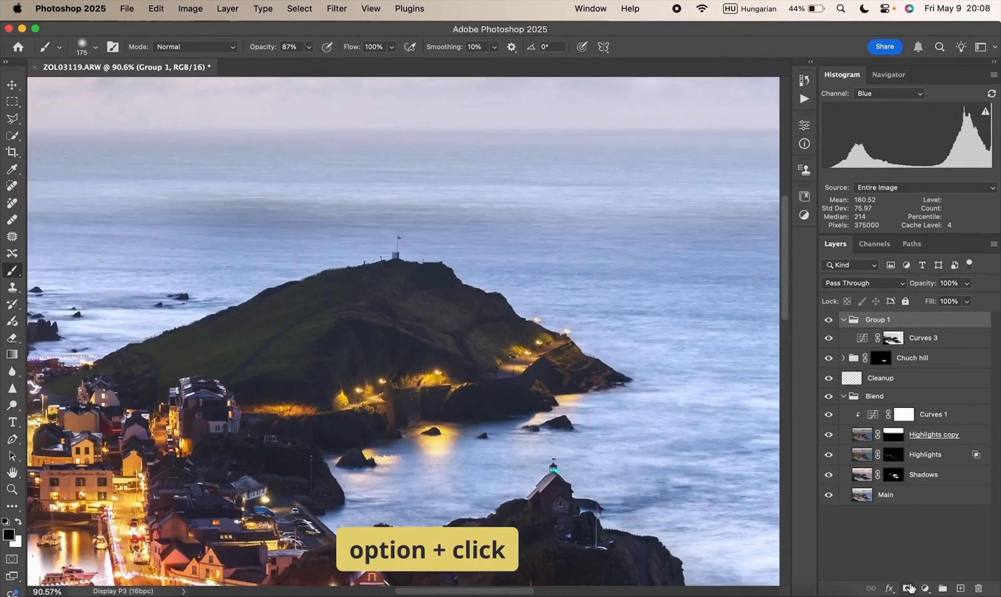
alt+click(907, 588)
double_click(908, 322)
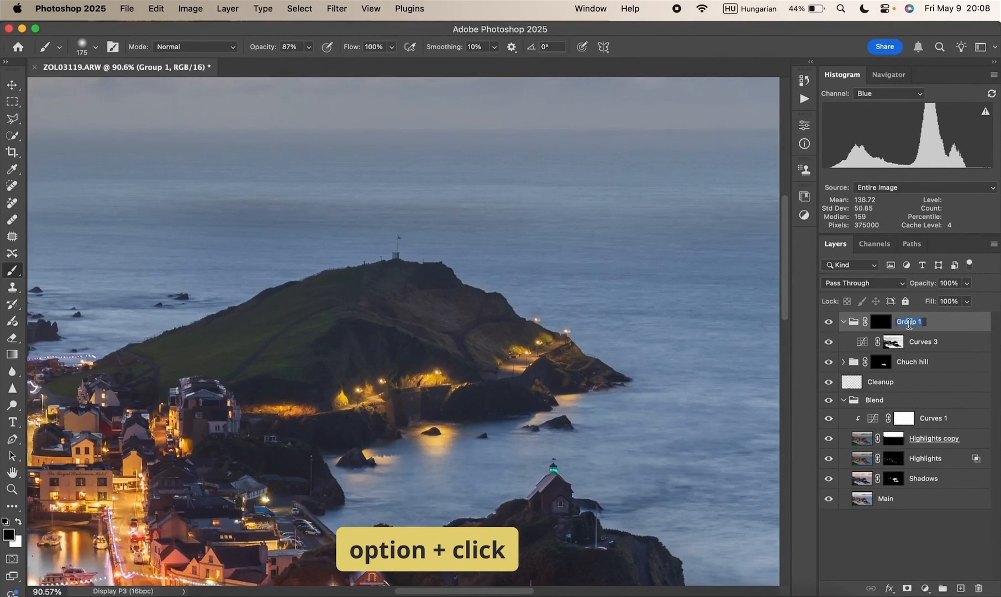
text(Peninsu)
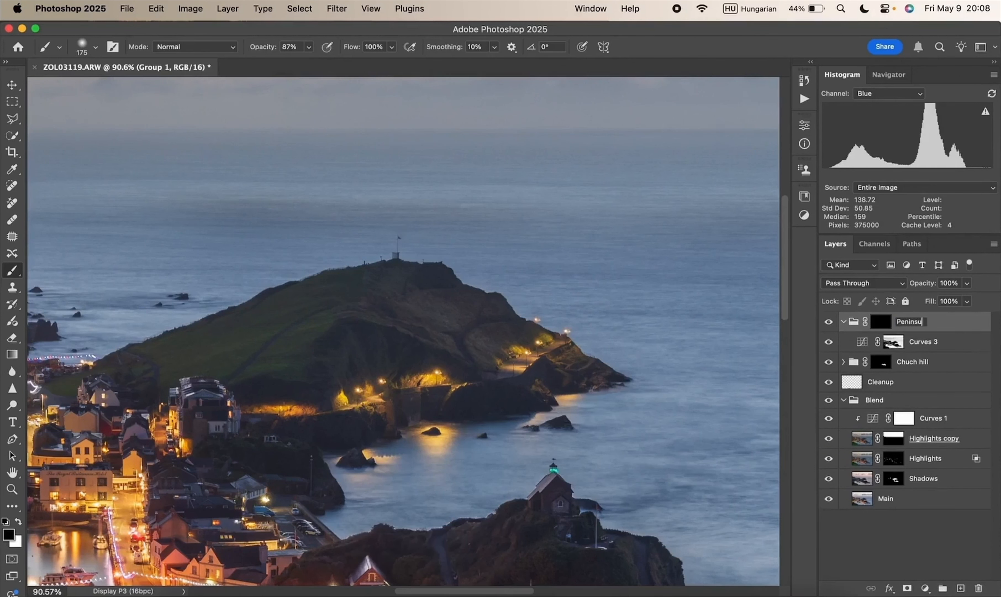
text(la)
key(Return)
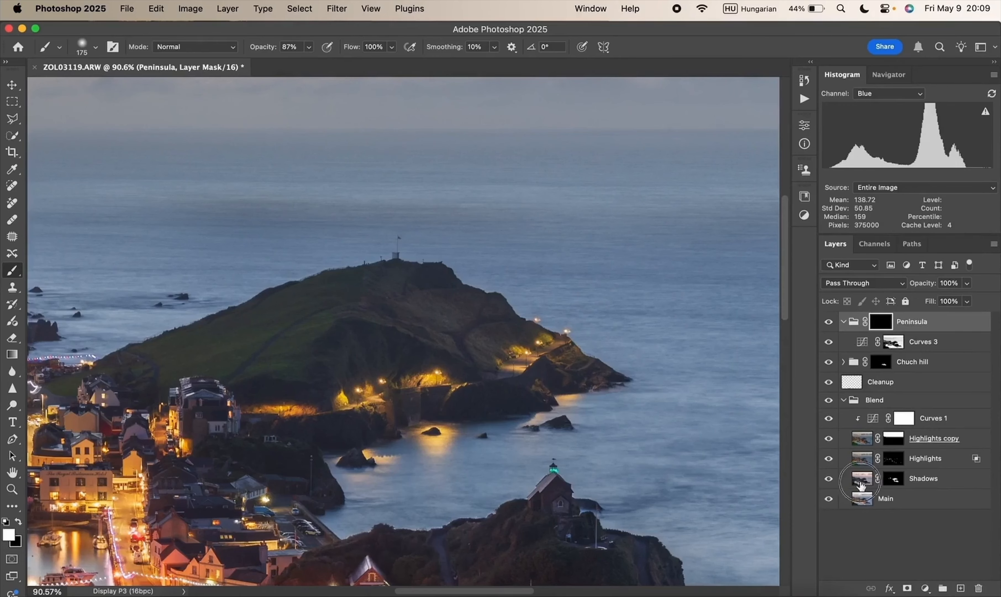
Step: Select the whole peninsula hill from the Shadows layer with the Quick Selection tool
click(862, 479)
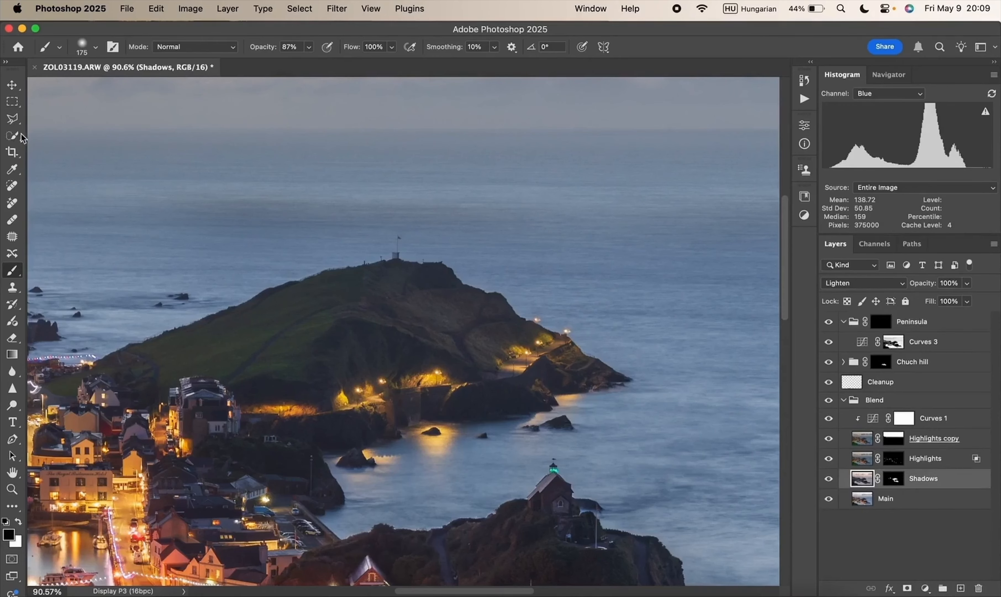
click(12, 135)
mouse_move(243, 336)
mouse_down()
mouse_move(407, 336)
mouse_move(162, 409)
mouse_move(477, 348)
mouse_up()
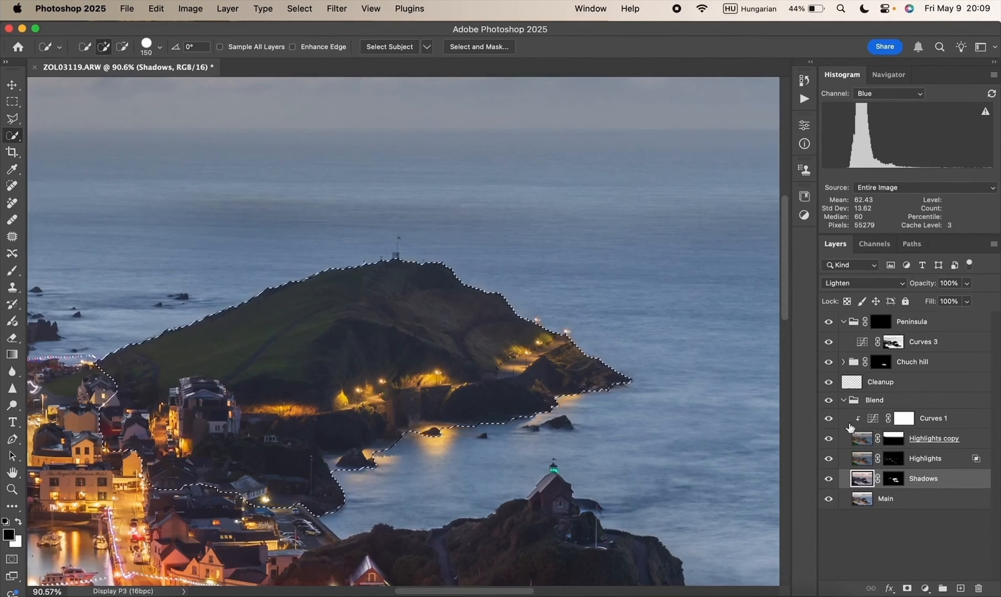
Step: Paint white at 82% brush opacity on the Peninsula group's mask over the hillside inside the selection
click(881, 321)
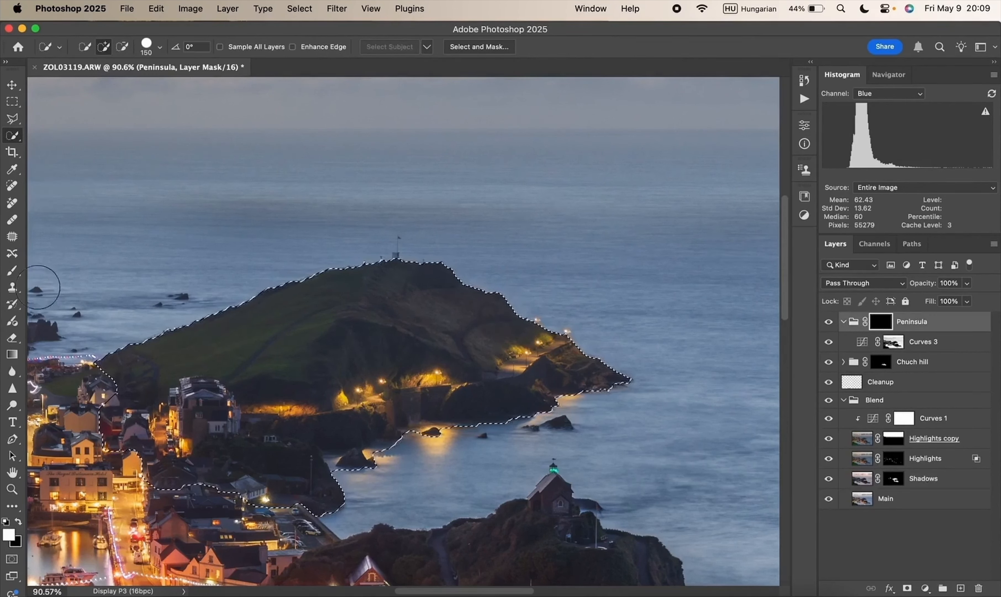
click(10, 272)
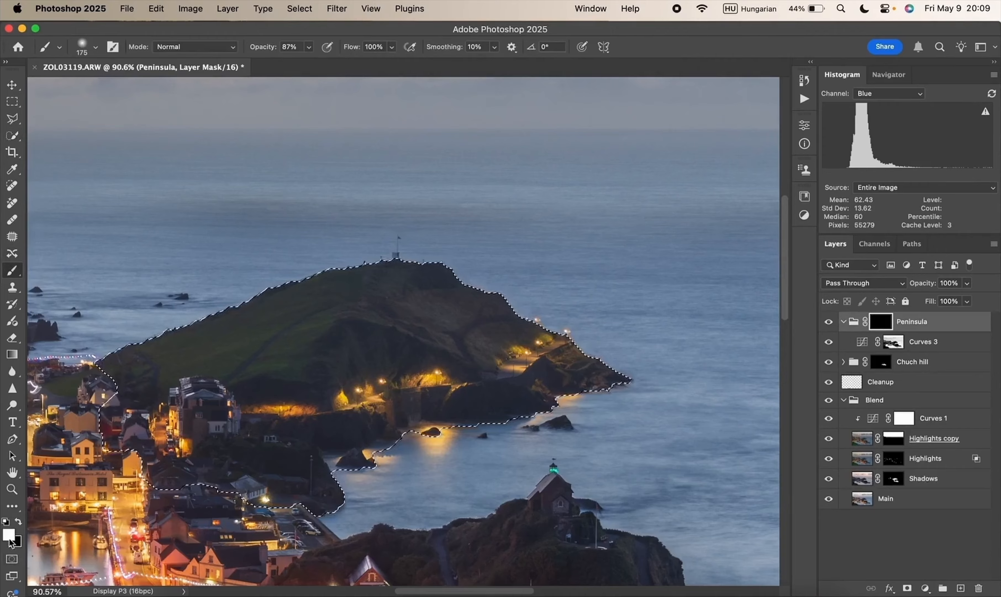
mouse_move(260, 47)
mouse_down()
mouse_move(246, 52)
mouse_move(261, 53)
mouse_up()
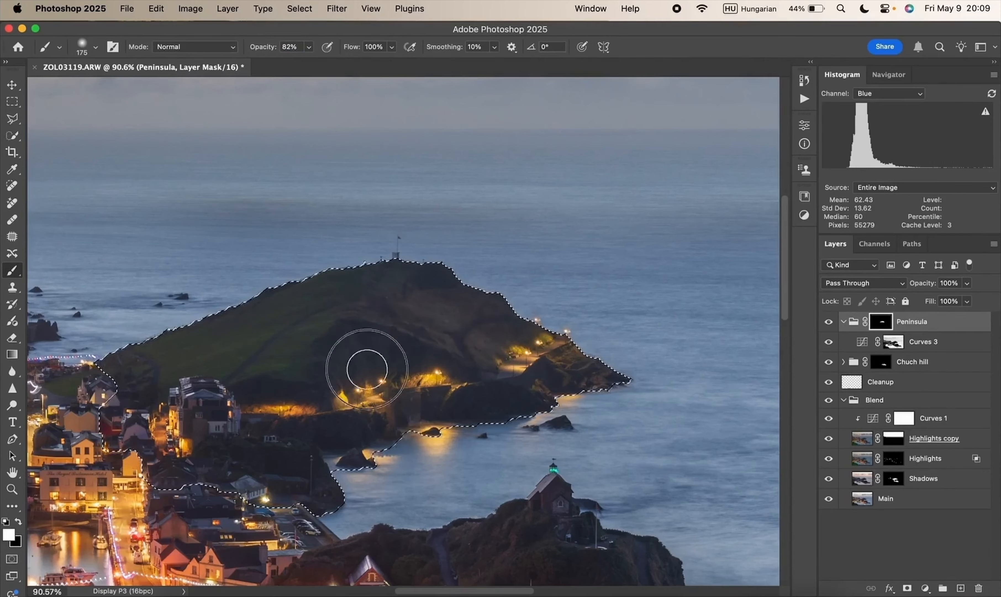
Step: Toggle the Peninsula group's visibility repeatedly to compare the hill with and without the masked Curves adjustment
click(830, 322)
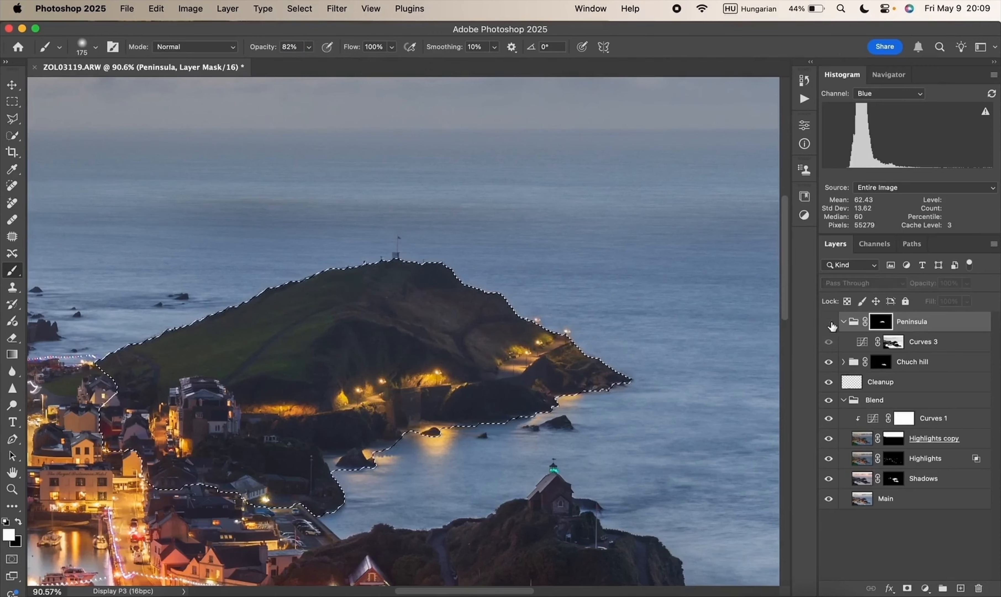
click(829, 322)
click(829, 322)
click(829, 322)
click(829, 322)
click(829, 322)
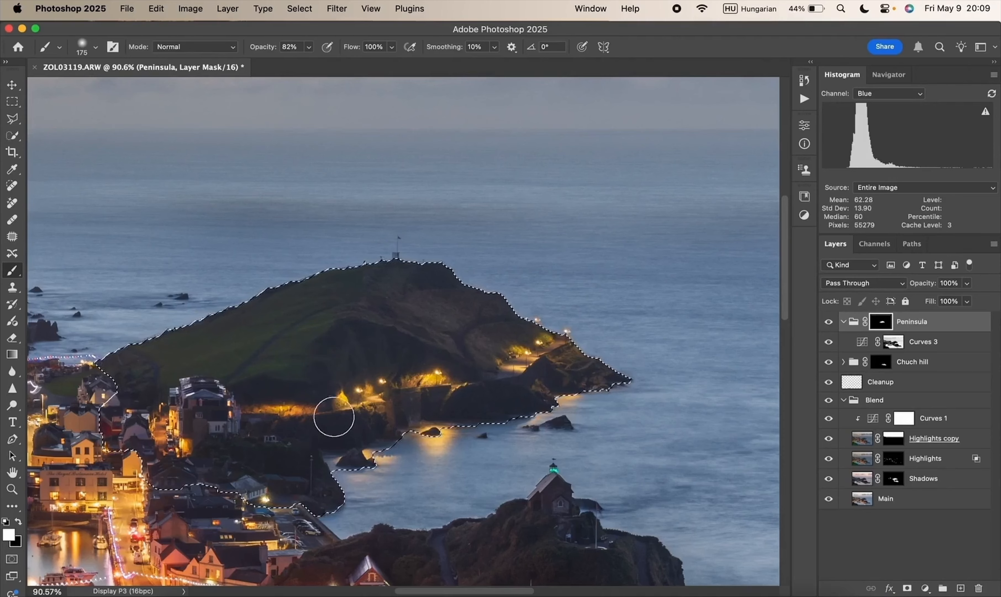
click(829, 322)
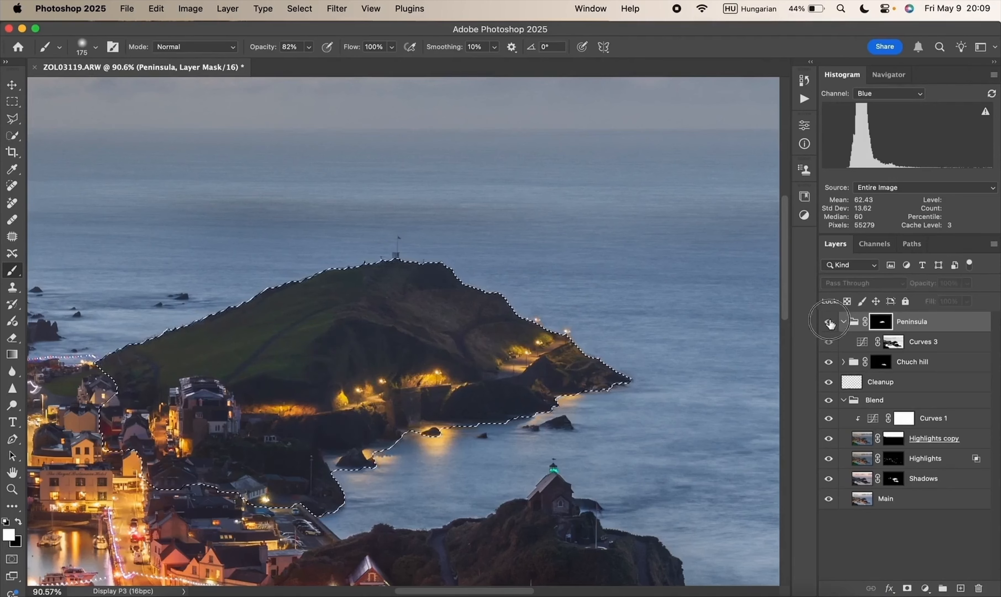
click(829, 322)
click(830, 322)
click(829, 322)
click(829, 322)
click(829, 322)
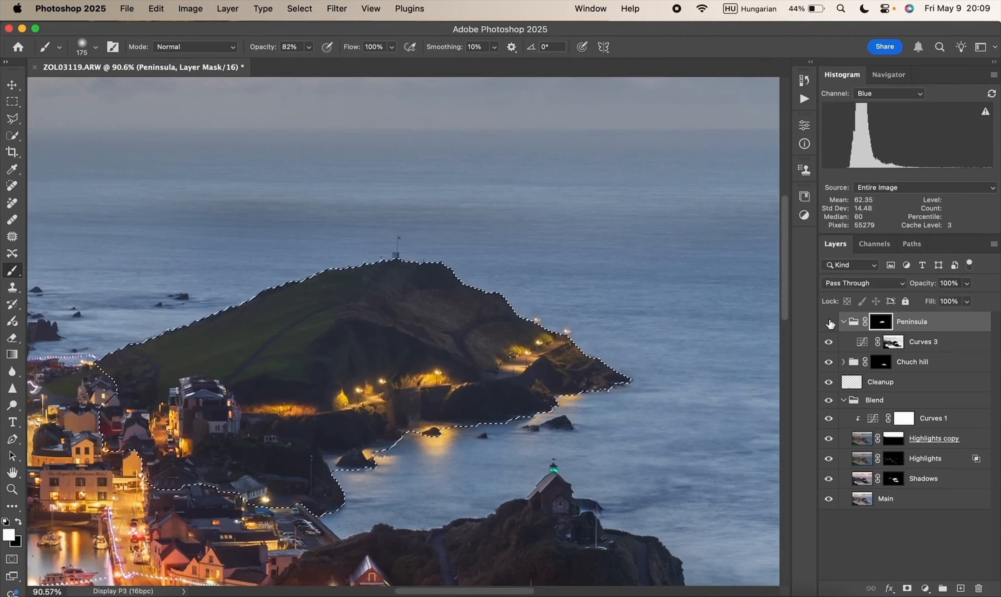
click(829, 321)
click(829, 322)
Step: Collapse and hide the Peninsula group, and compare the chapel hill with the Chuch hill group on and off
click(844, 321)
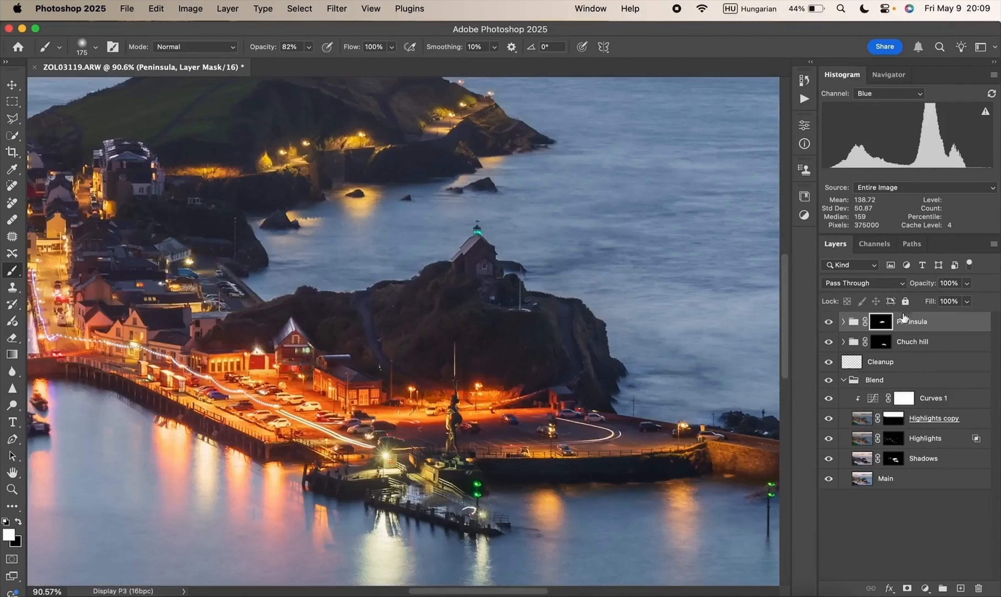
click(829, 321)
click(830, 342)
click(829, 342)
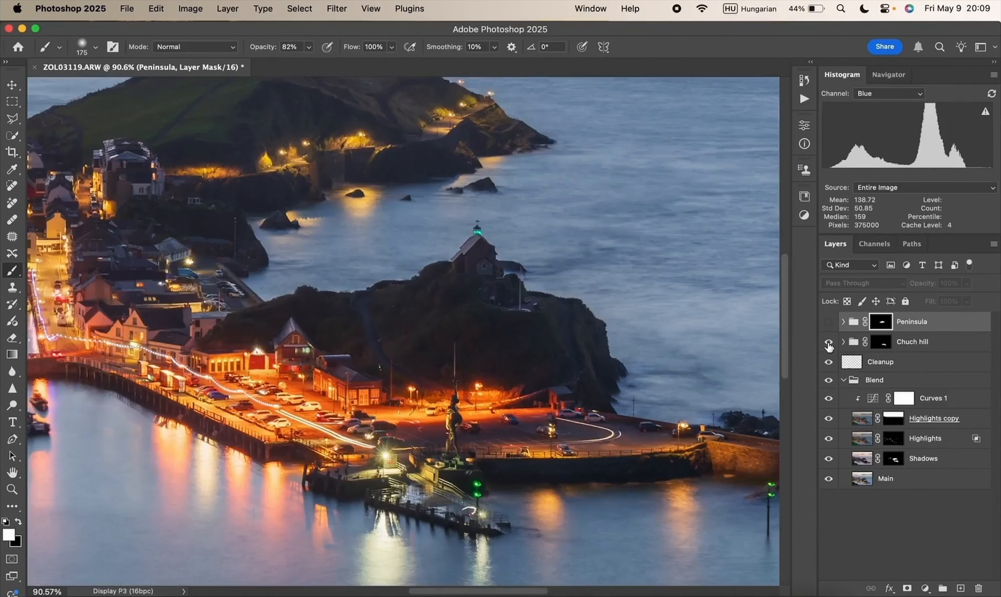
click(829, 341)
click(829, 341)
click(829, 344)
click(828, 344)
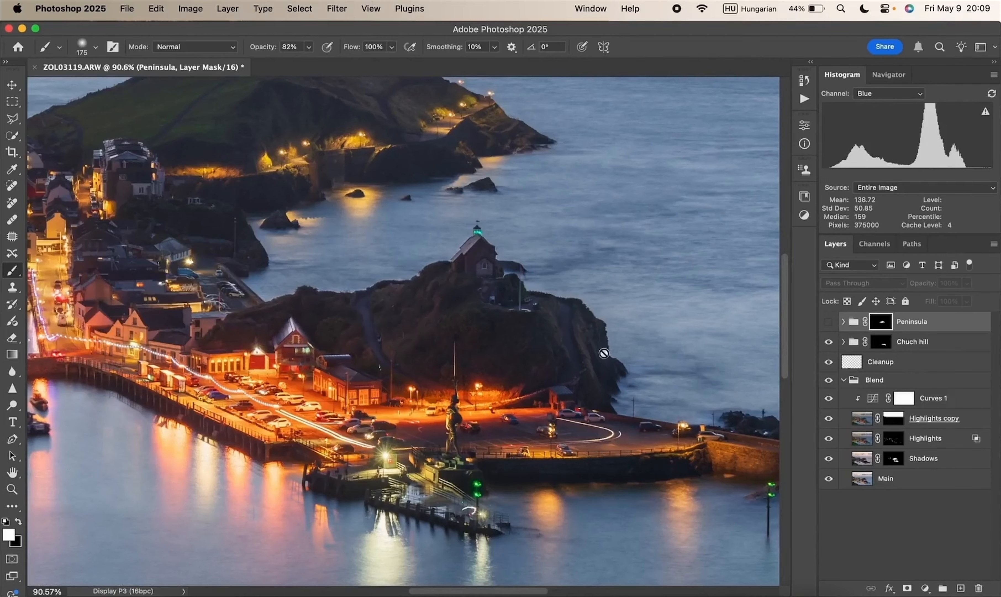
Step: Compare the peninsula with the Peninsula group shown and hidden in the wider view, leaving the group visible
scroll(346, 239, up, 5)
scroll(346, 239, left, 5)
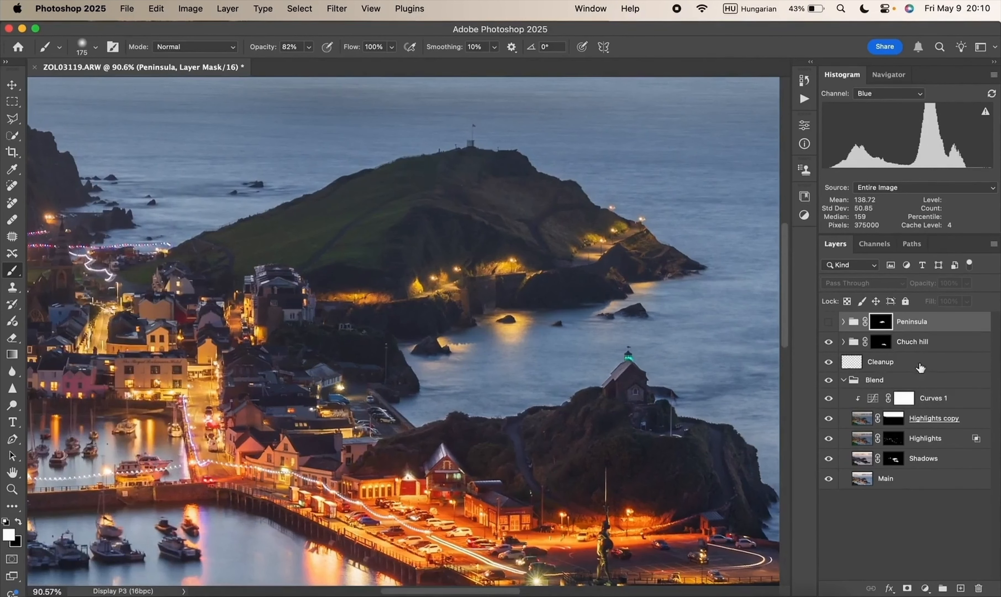
click(828, 322)
click(829, 322)
click(829, 322)
click(828, 322)
click(828, 322)
click(829, 322)
click(829, 322)
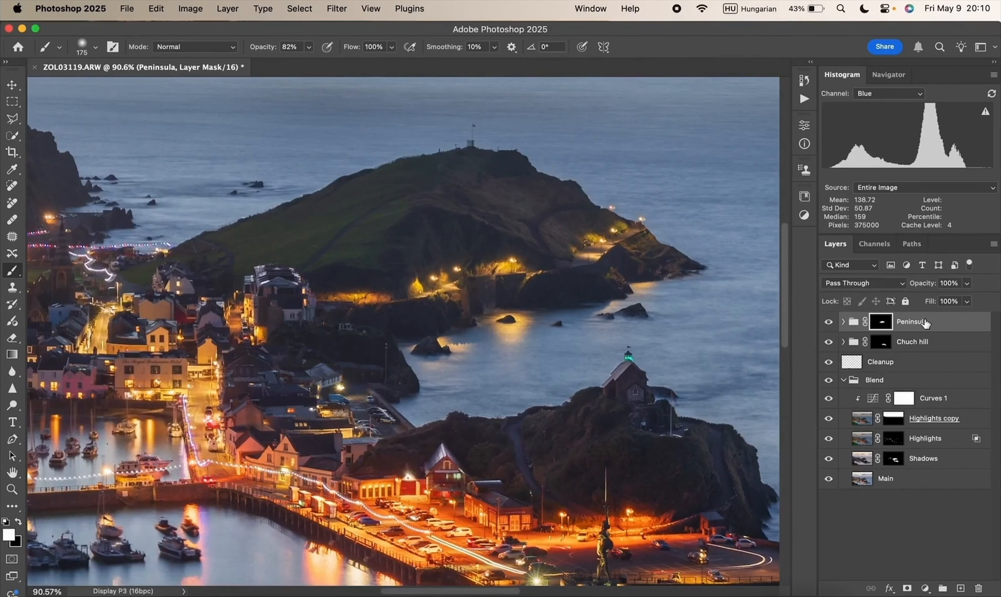
Step: Fit the image in the window, stamp all visible layers into a new top layer, and delete that layer
key(super+0)
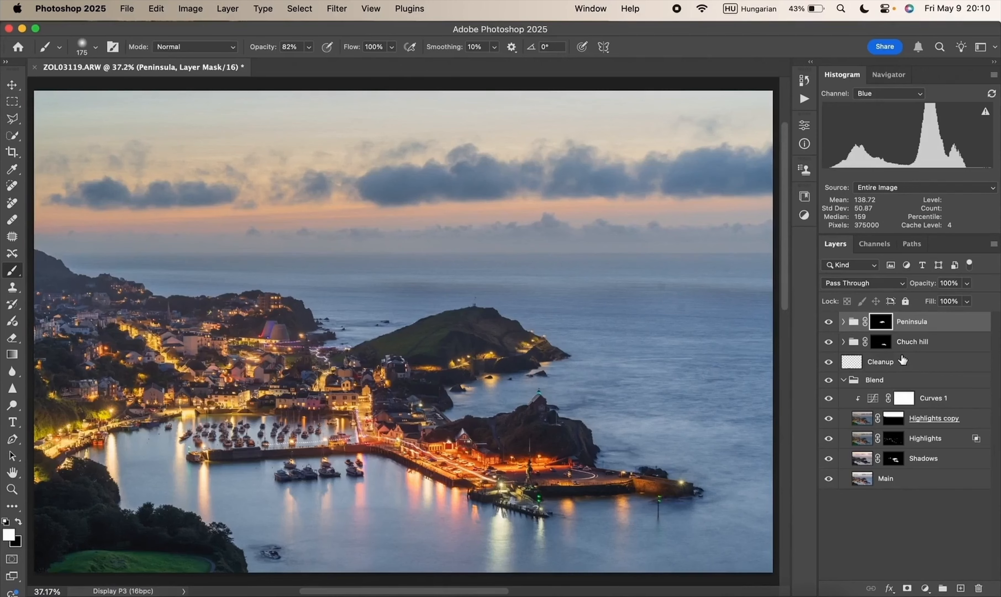
key(shift+alt+super+e)
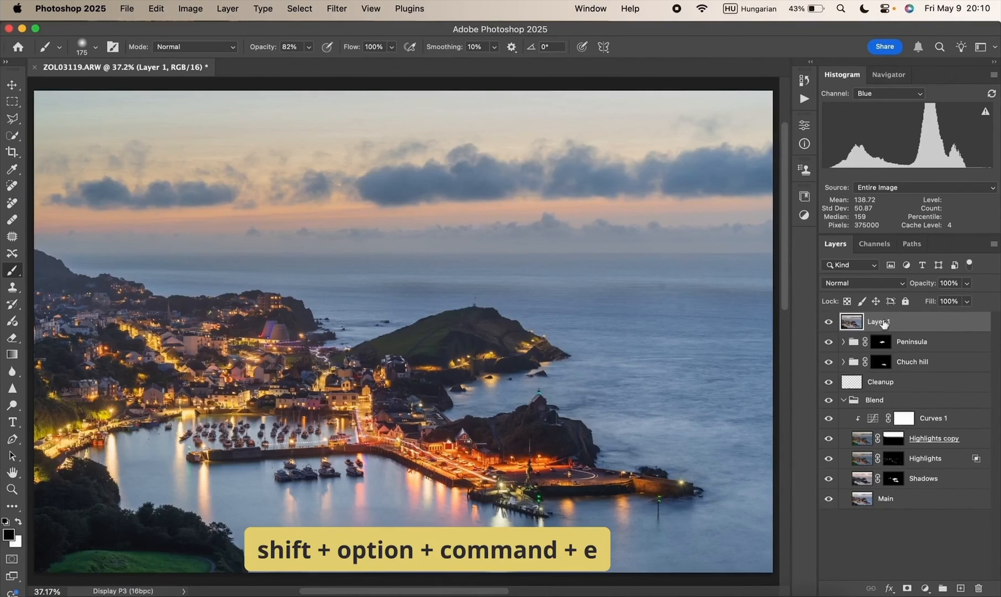
drag(938, 324, 978, 588)
Step: Duplicate every layer and group from Peninsula down to Main and merge the copies into a single layer
shift+click(954, 478)
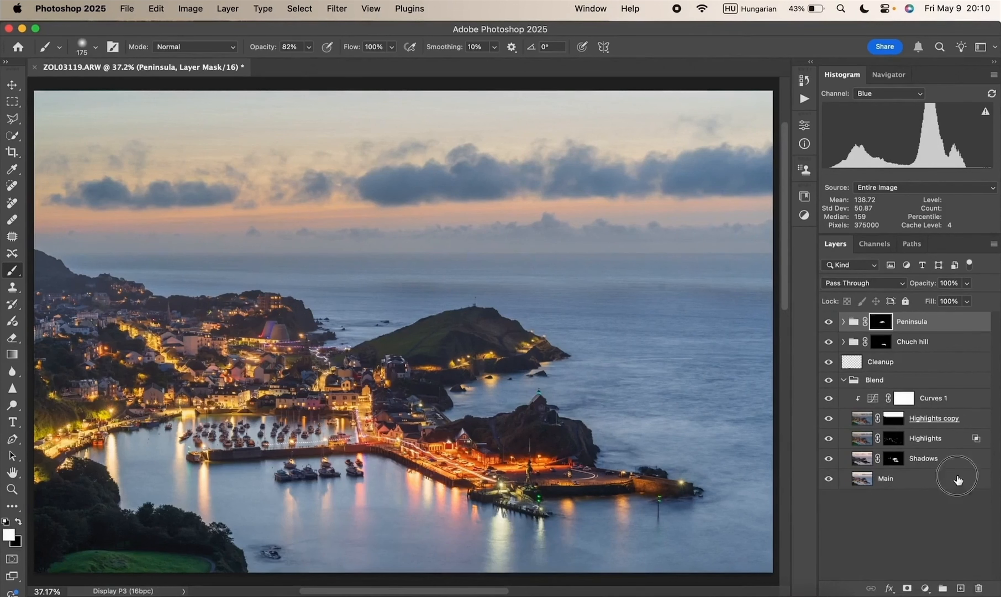
drag(954, 478, 961, 588)
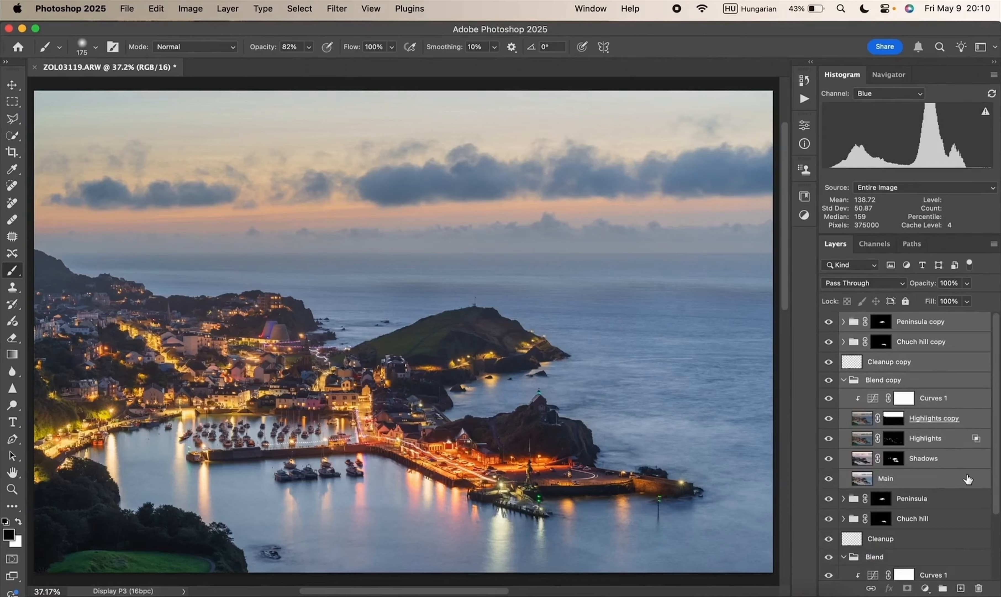
right_click(956, 482)
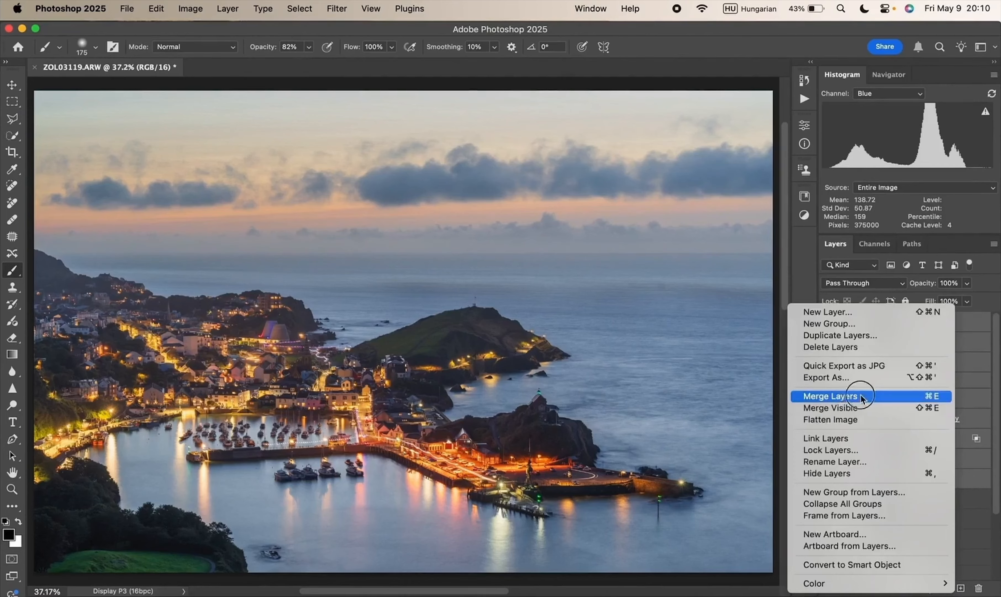
click(867, 394)
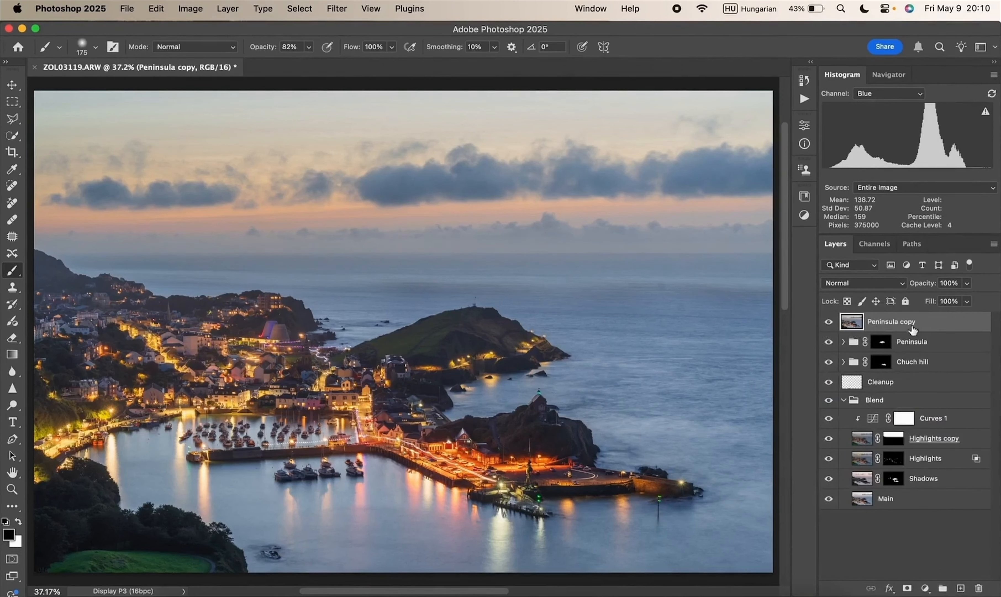
Step: Rename the merged top layer CRF
double_click(882, 322)
text(CRF)
key(Return)
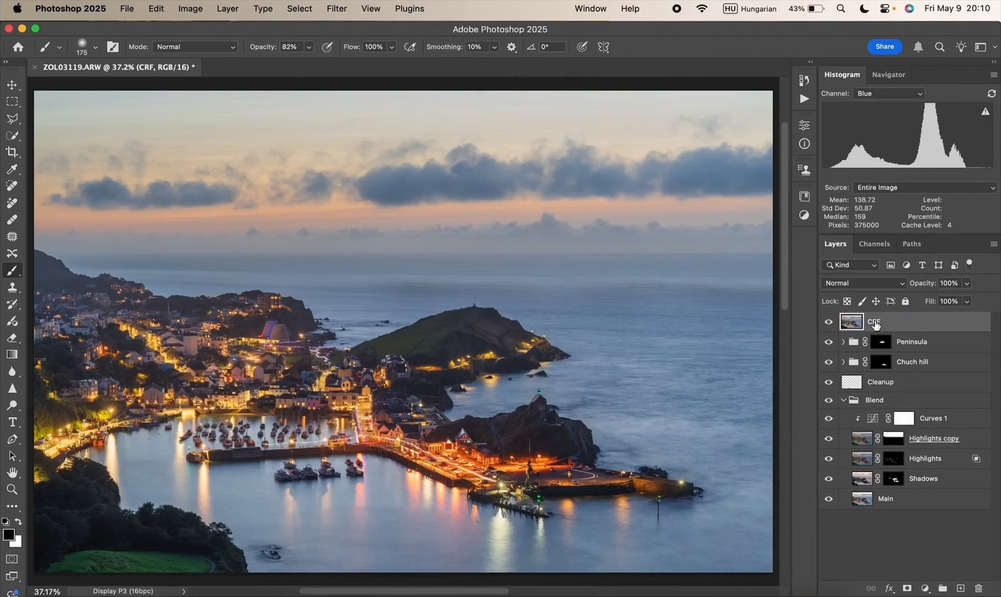
Step: Open the CRF layer in the Camera Raw Filter and collapse its Light settings
click(300, 9)
mouse_move(339, 11)
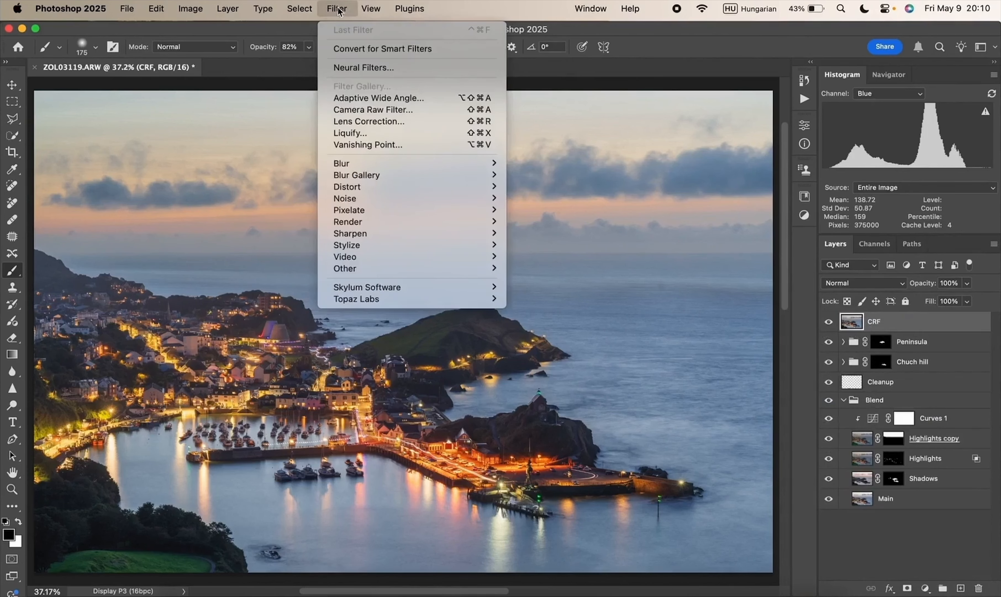
click(393, 110)
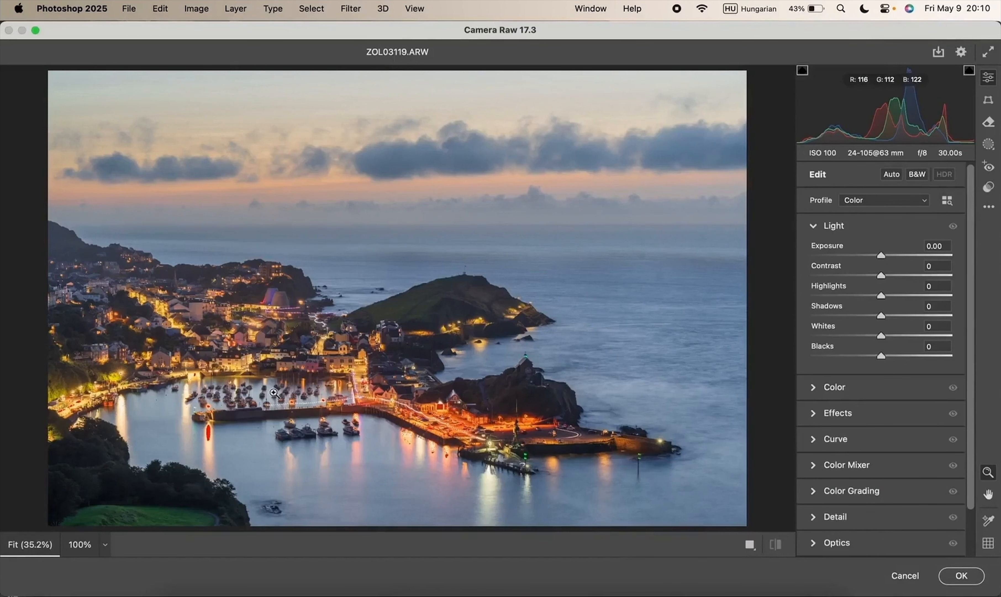
click(817, 226)
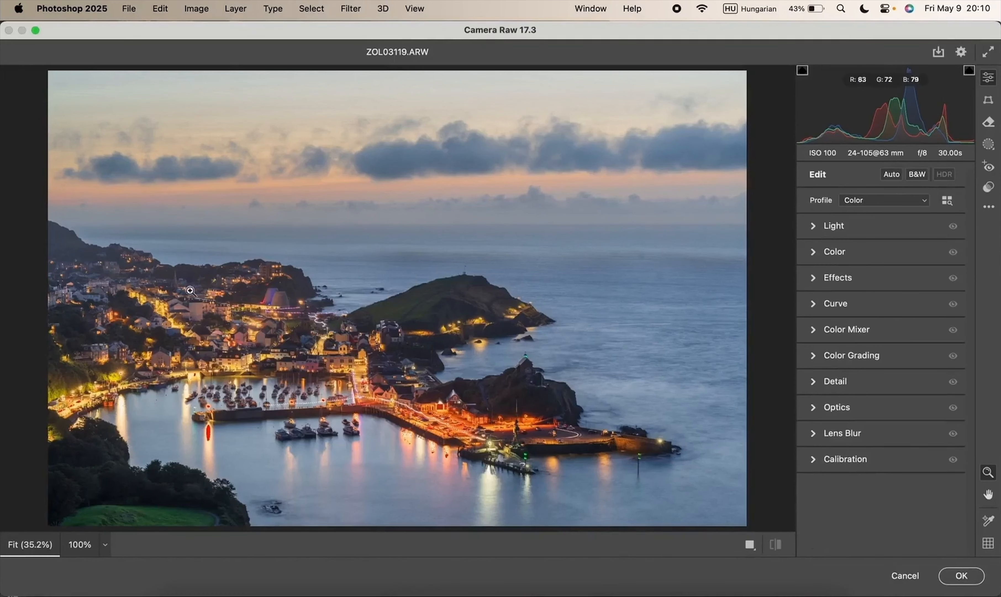
Step: Create a radial gradient mask over the town and harbour, tilted along the coastline and widened past the end of the pier
click(988, 144)
click(831, 354)
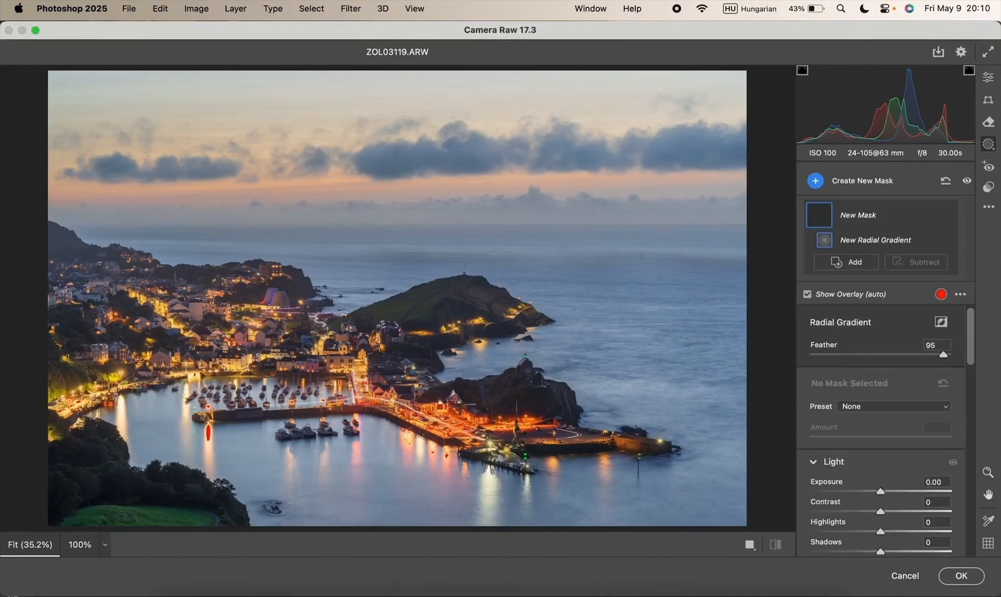
drag(281, 337, 501, 442)
drag(369, 336, 444, 365)
drag(505, 223, 530, 250)
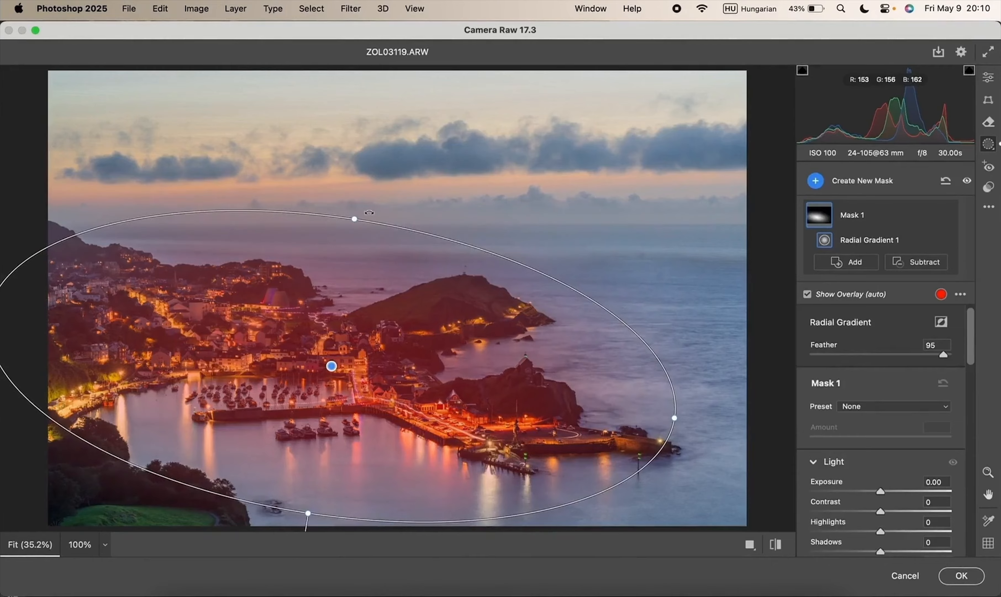
drag(359, 218, 357, 217)
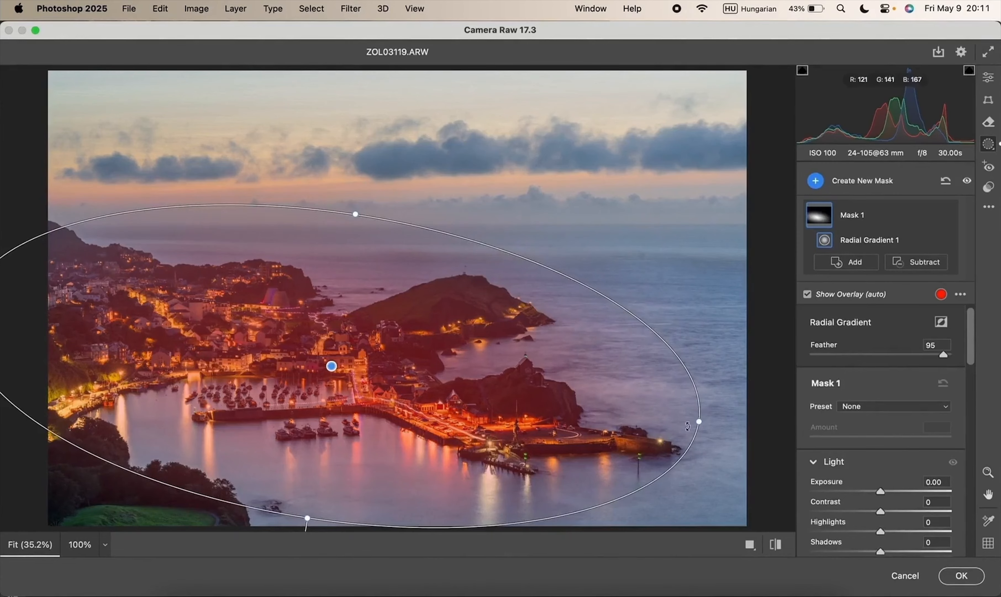
scroll(405, 390, down, 2)
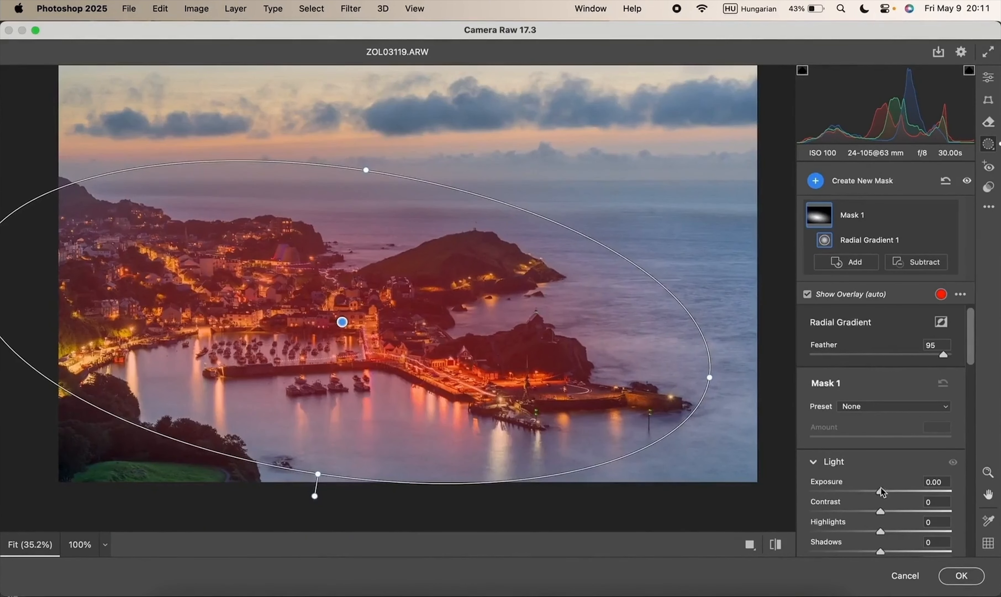
Step: Invert the radial gradient mask and set its exposure to -0.50 to darken the surroundings of the harbour
drag(881, 489, 881, 494)
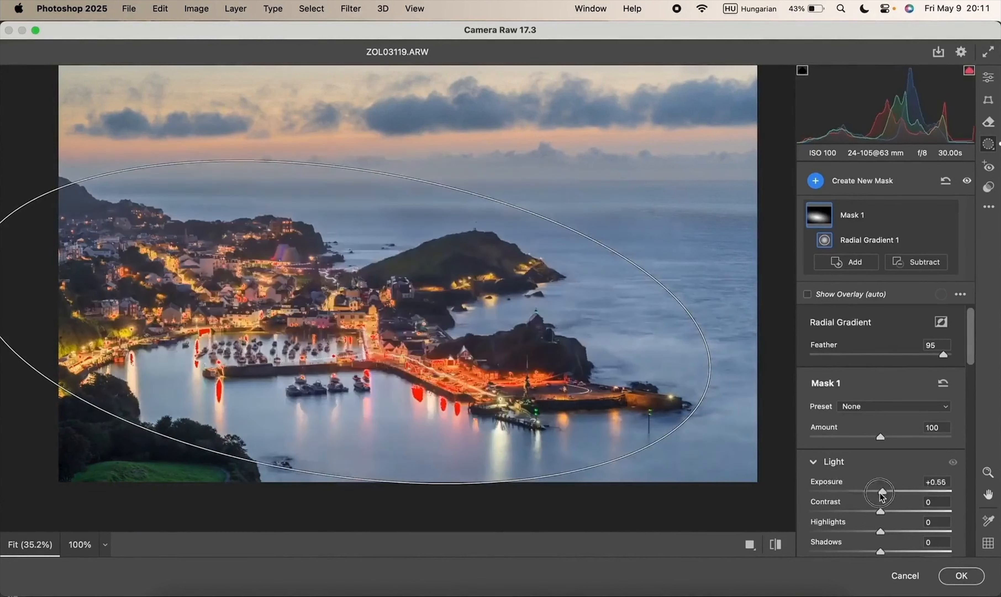
double_click(881, 491)
click(942, 322)
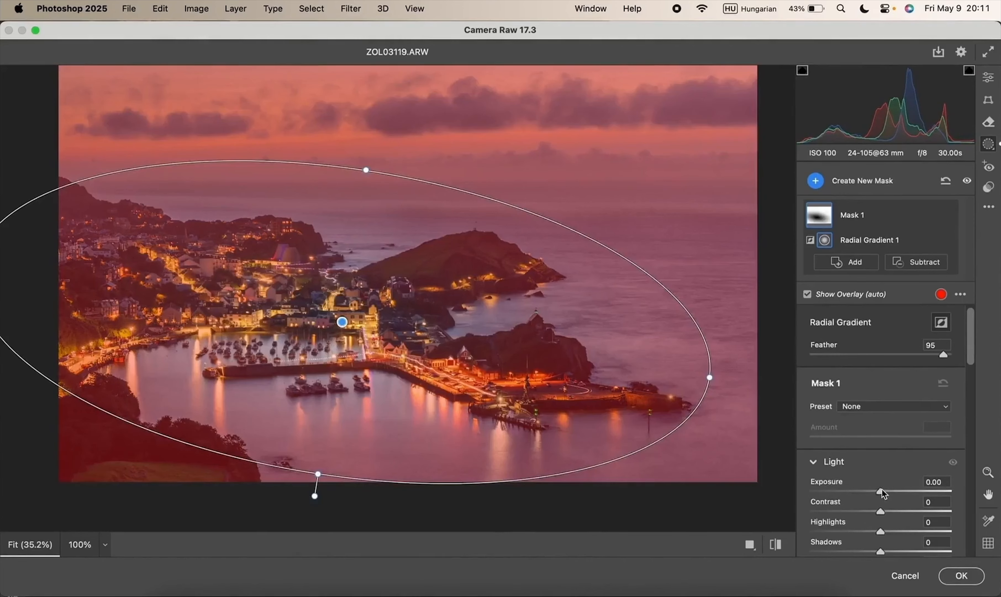
drag(881, 491, 873, 492)
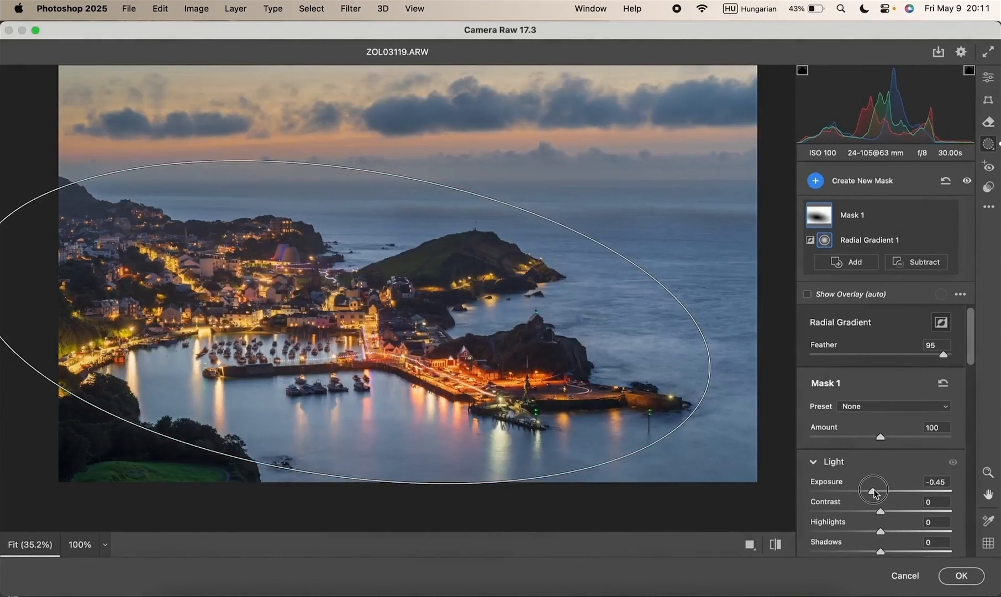
drag(874, 493, 871, 492)
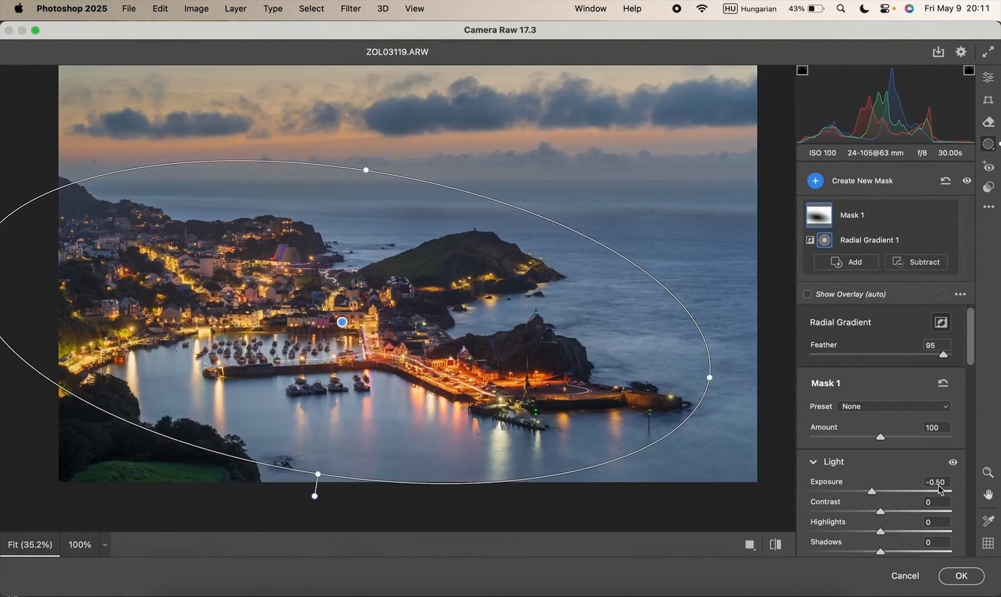
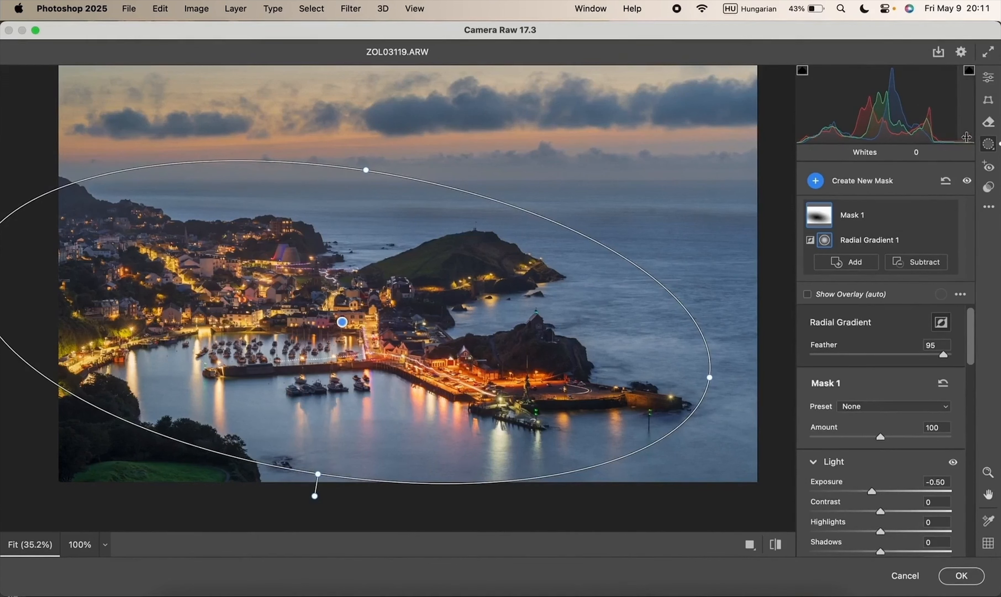
Step: Shape the global point curve with a midtone point at input 129, output 142 and a shadow point at input 29, output 26
click(988, 78)
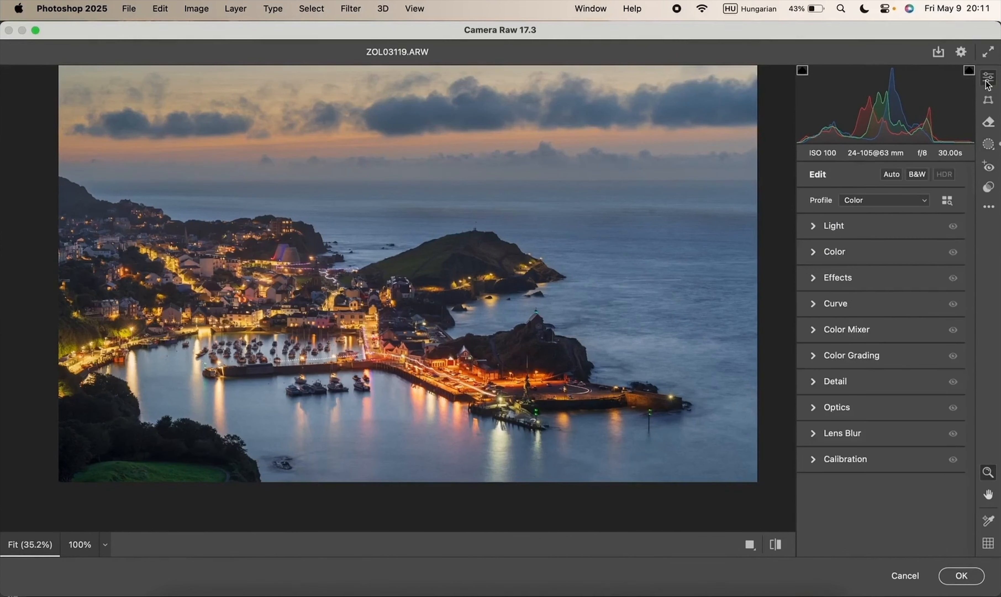
click(837, 304)
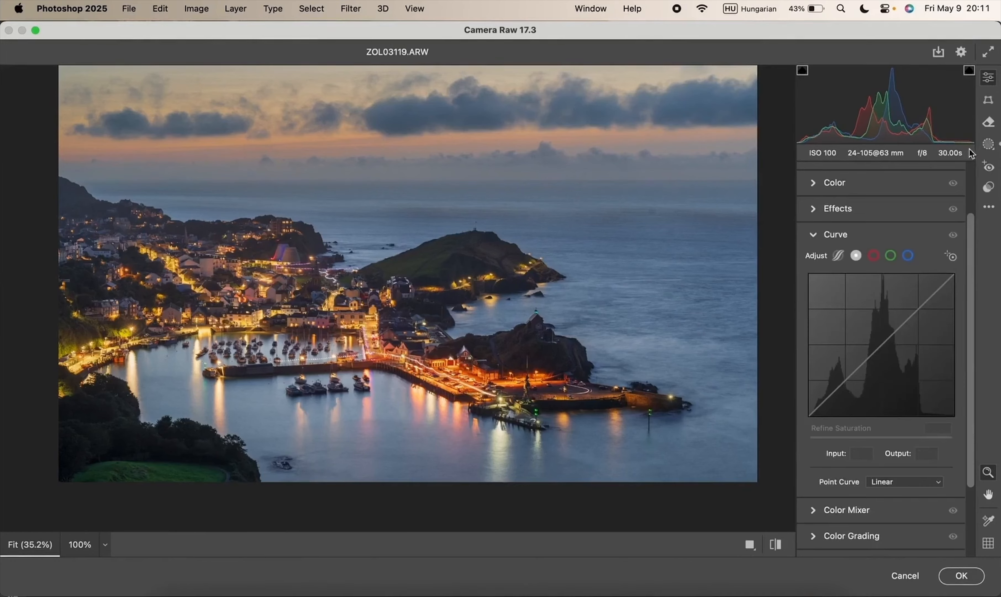
mouse_move(950, 277)
mouse_down()
mouse_move(907, 271)
mouse_move(953, 273)
mouse_up()
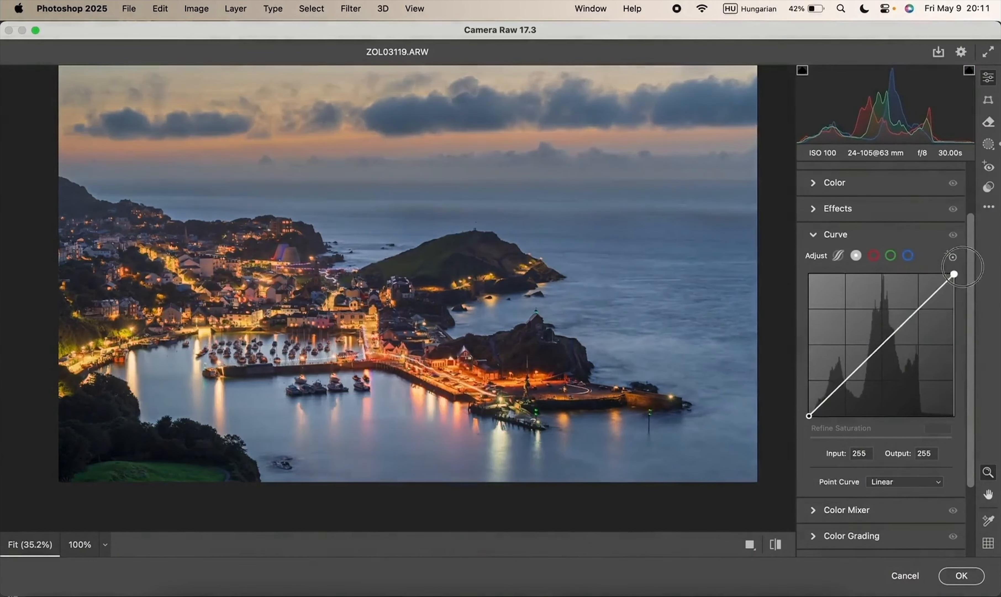
click(411, 364)
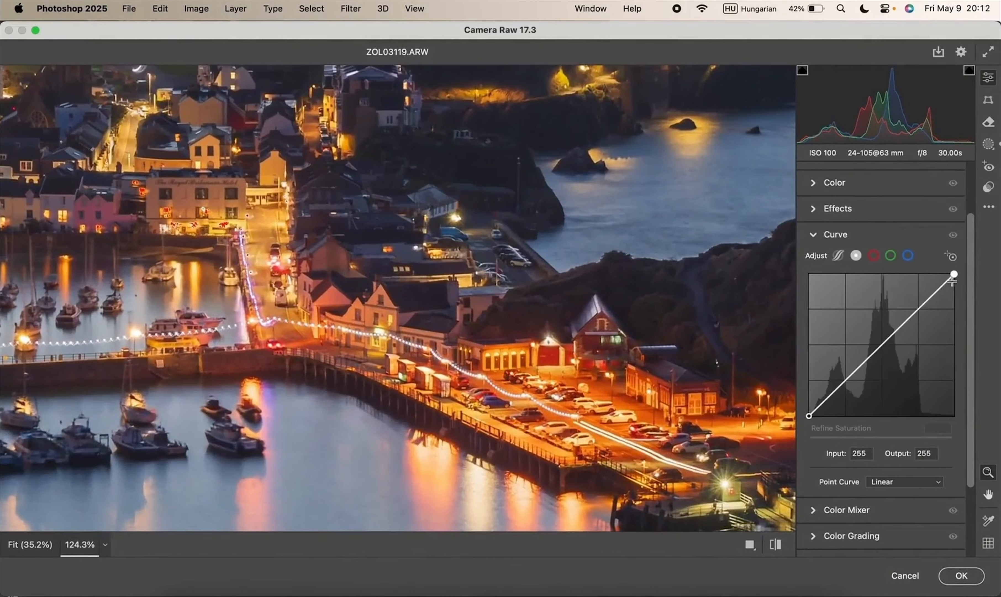
drag(495, 373, 524, 373)
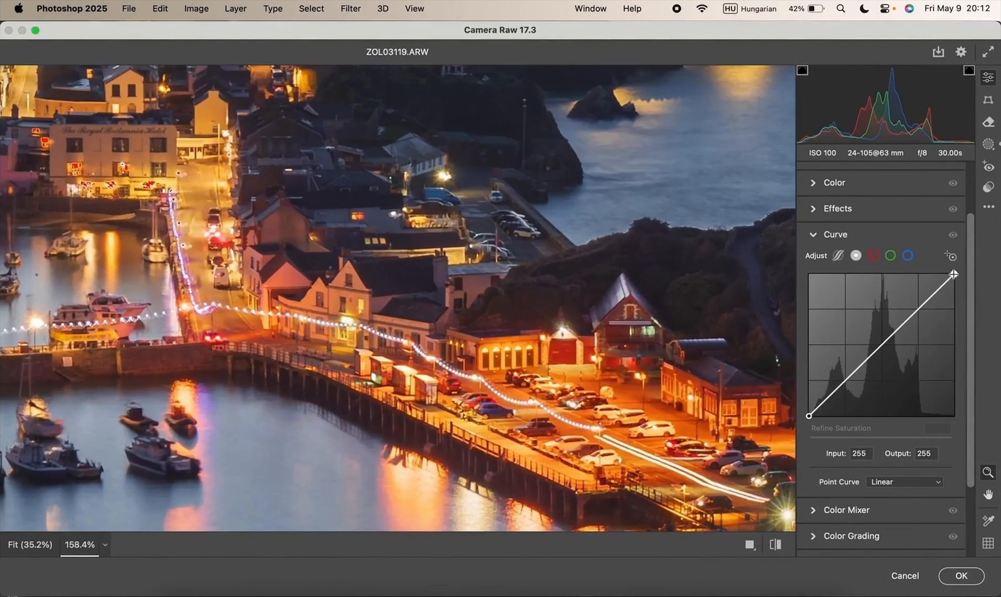
mouse_move(953, 274)
mouse_down()
mouse_move(924, 273)
mouse_move(966, 272)
mouse_up()
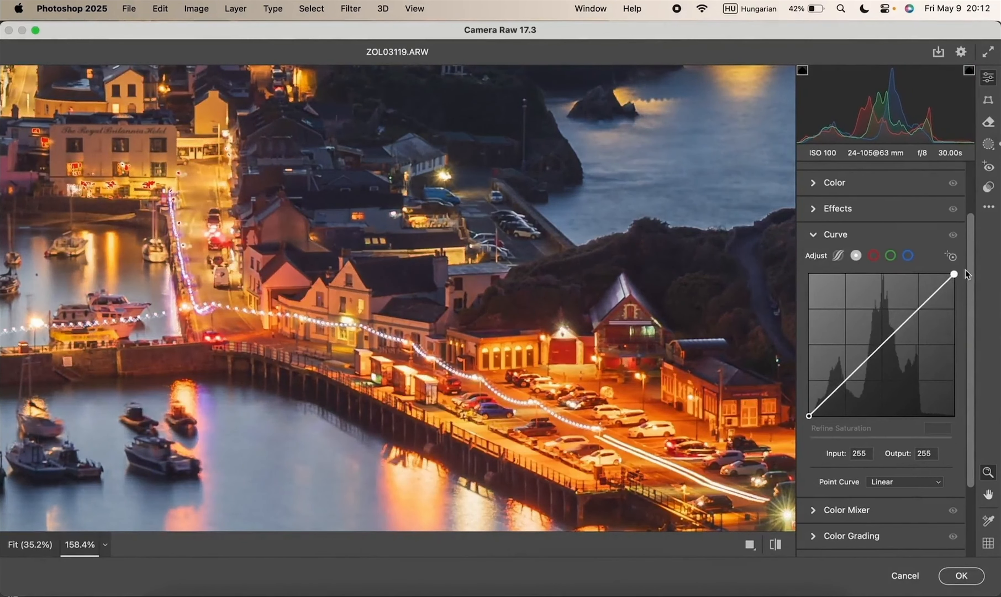
click(497, 323)
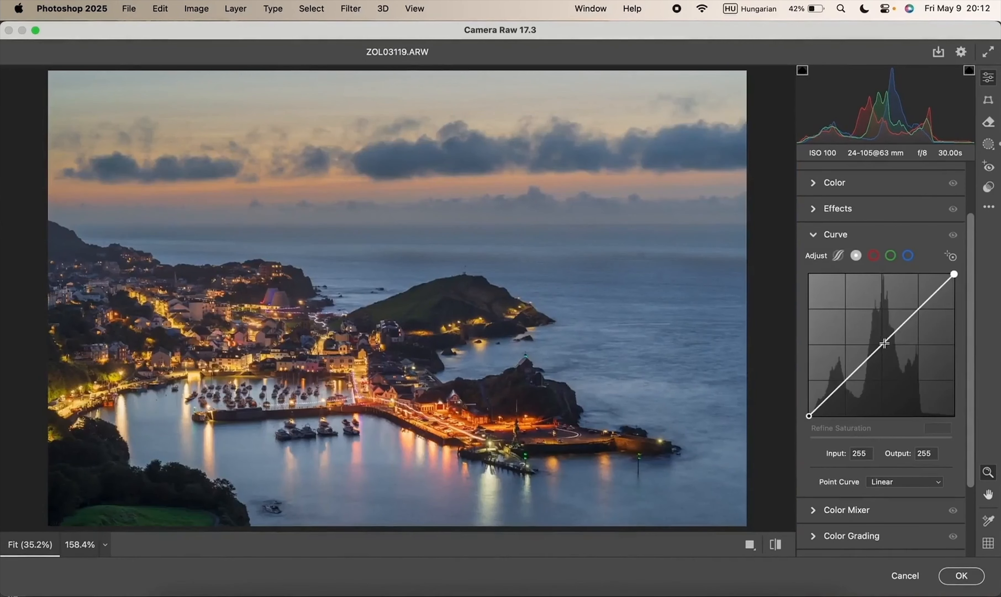
drag(885, 343, 881, 335)
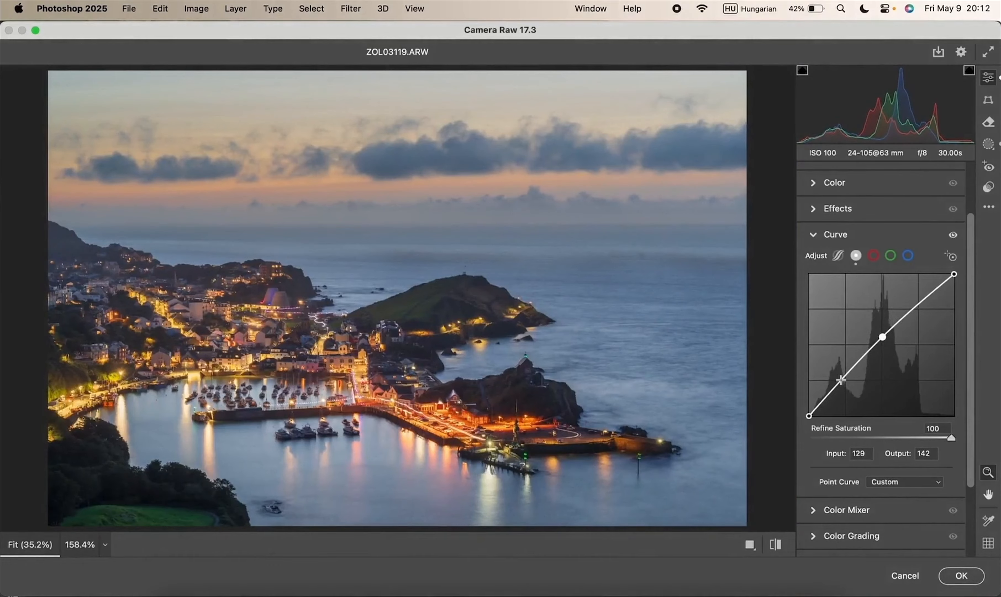
click(825, 398)
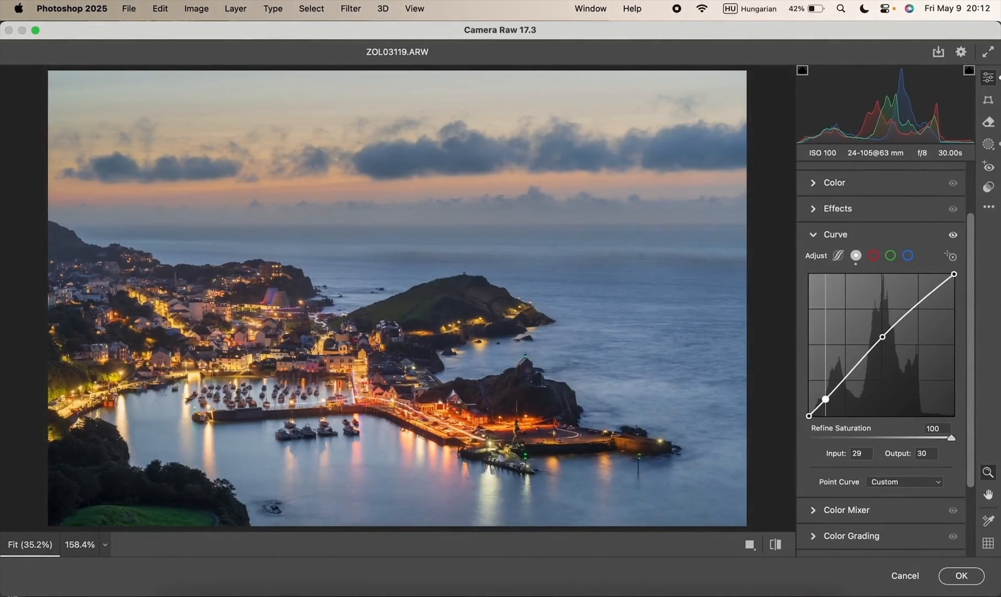
drag(825, 399, 824, 401)
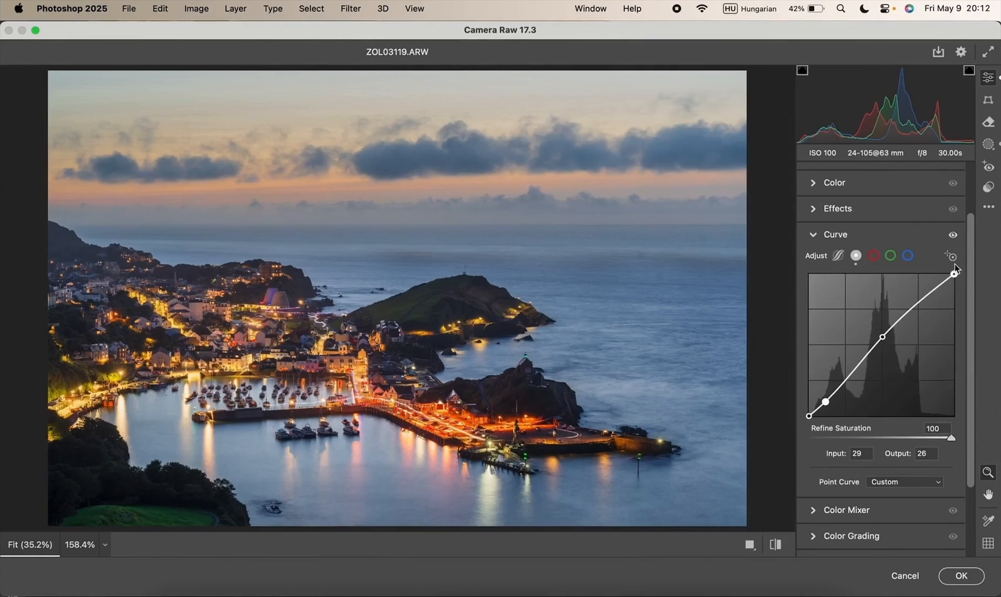
Step: Compare the photo with and without the curve adjustment several times, leaving the adjustment enabled
click(952, 235)
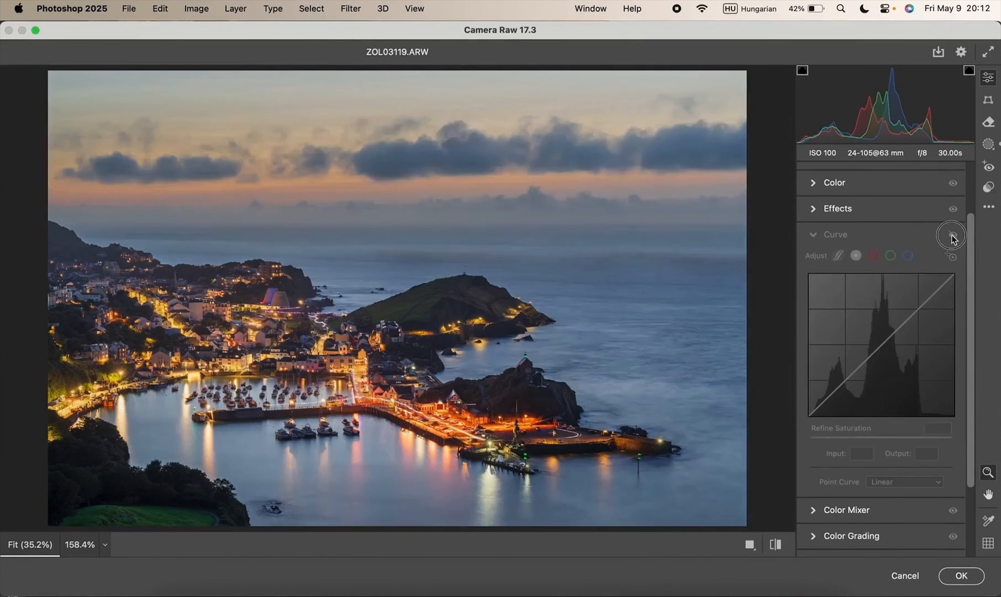
click(953, 235)
click(953, 235)
click(952, 234)
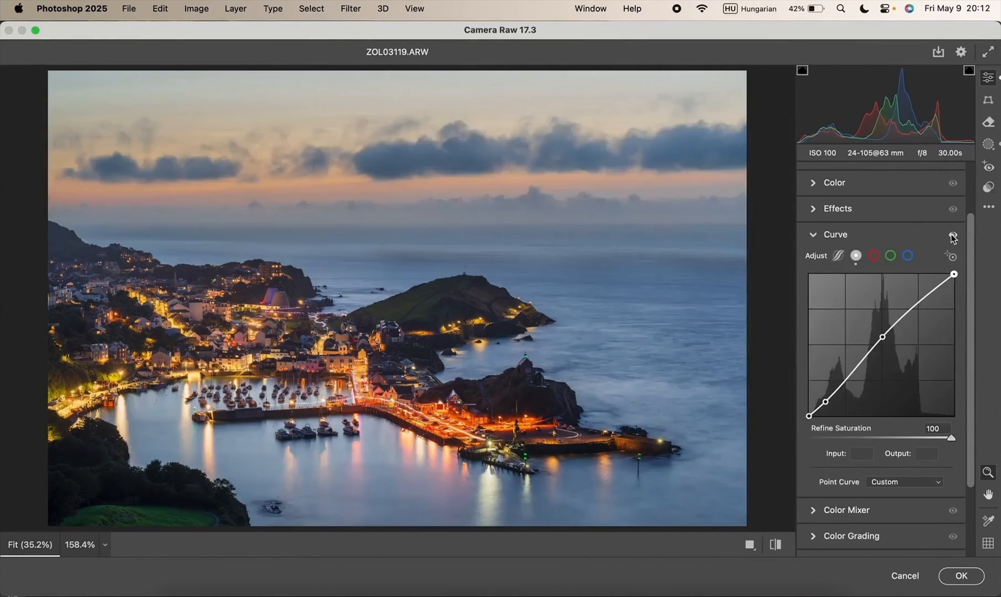
click(953, 235)
click(953, 235)
click(952, 234)
Step: Check the pier lights up close and add a highlight point to the curve at input 205, output 211
click(531, 398)
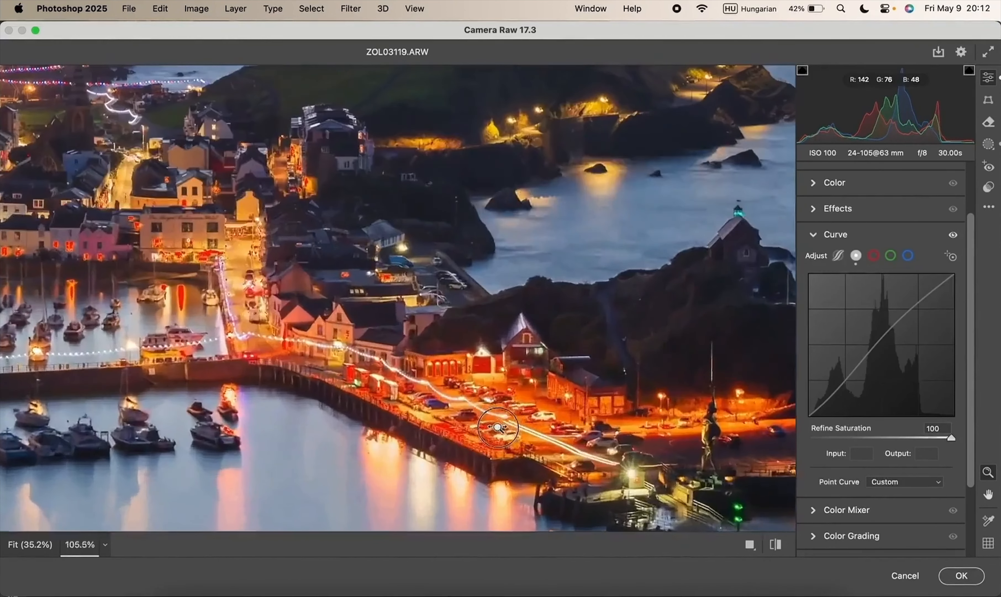
click(924, 299)
drag(924, 298, 925, 298)
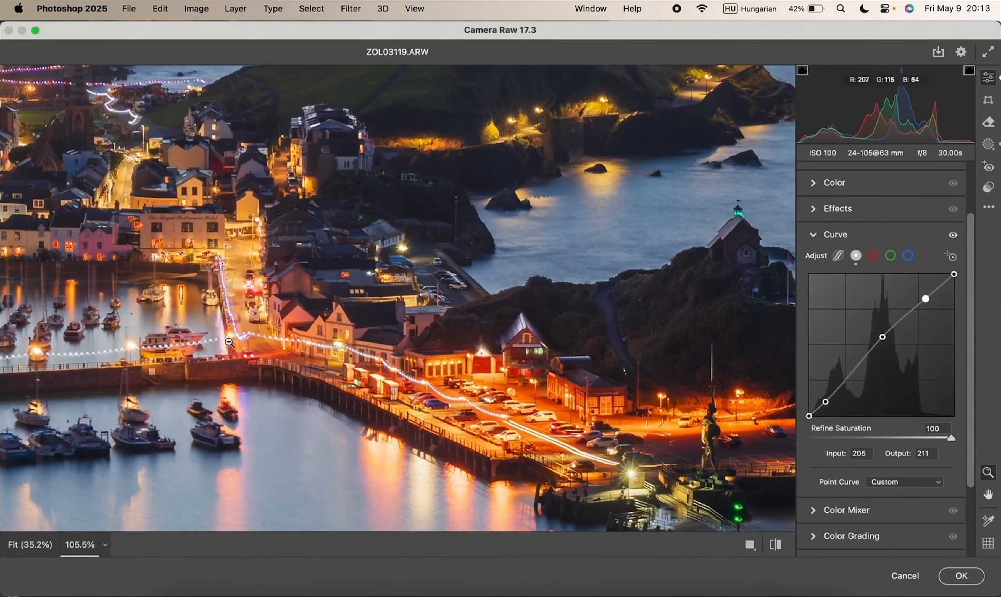
click(247, 342)
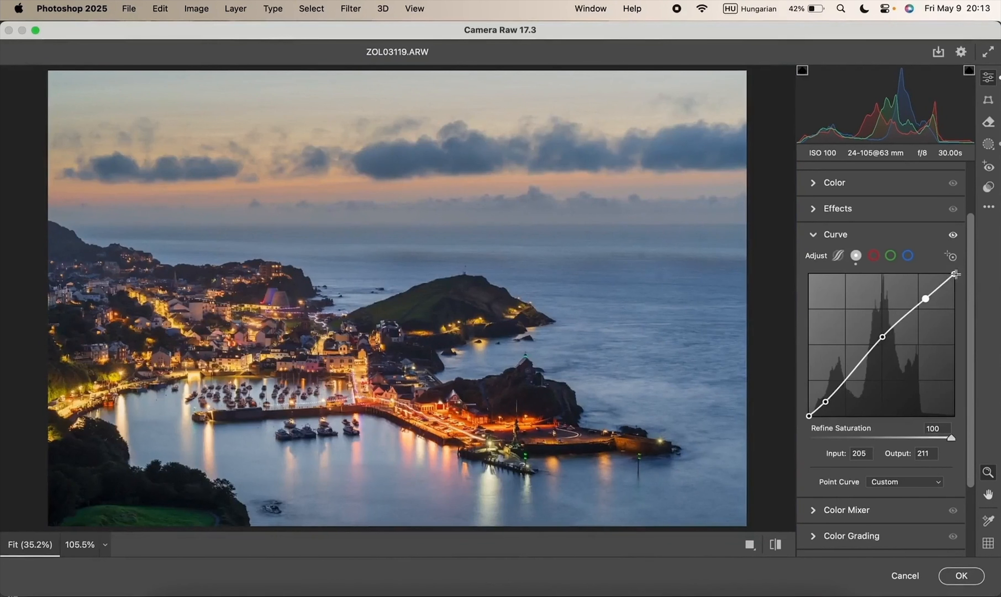
Step: Lower the curve's white endpoint to output 253, lift its black endpoint slightly, and collapse the Curve settings
drag(954, 274, 975, 269)
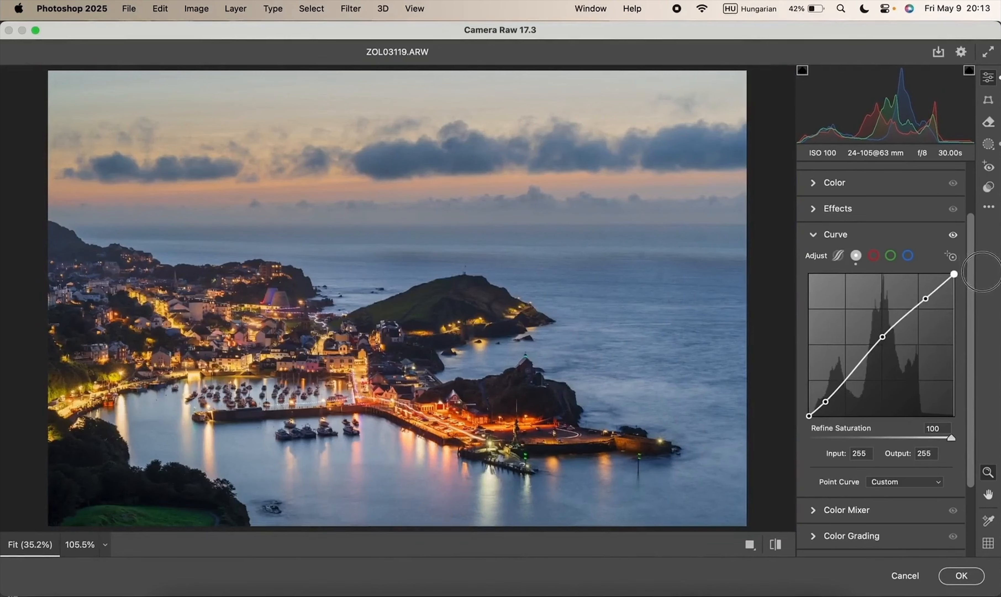
drag(984, 272, 987, 278)
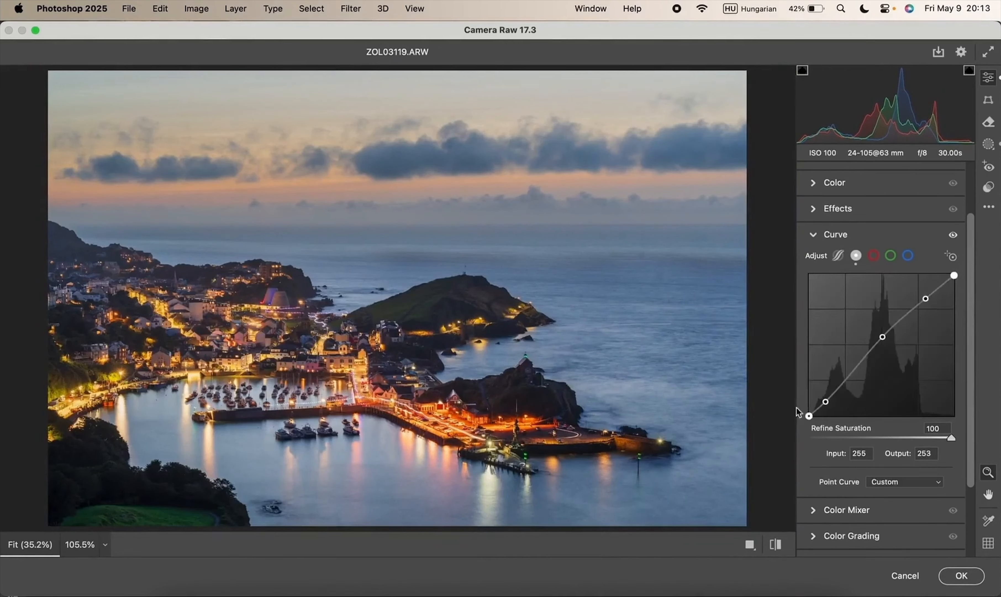
click(807, 415)
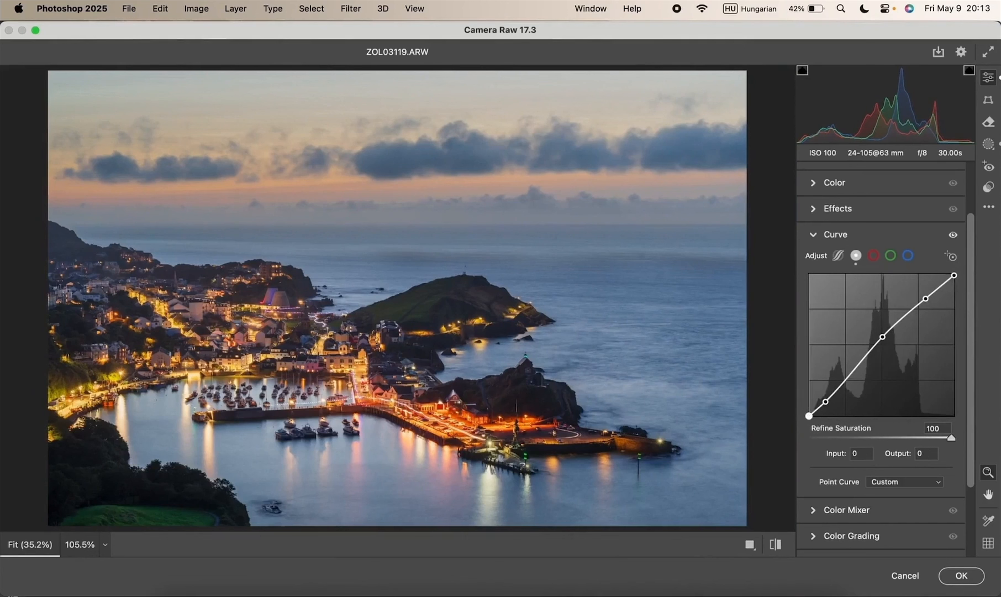
drag(799, 420, 797, 415)
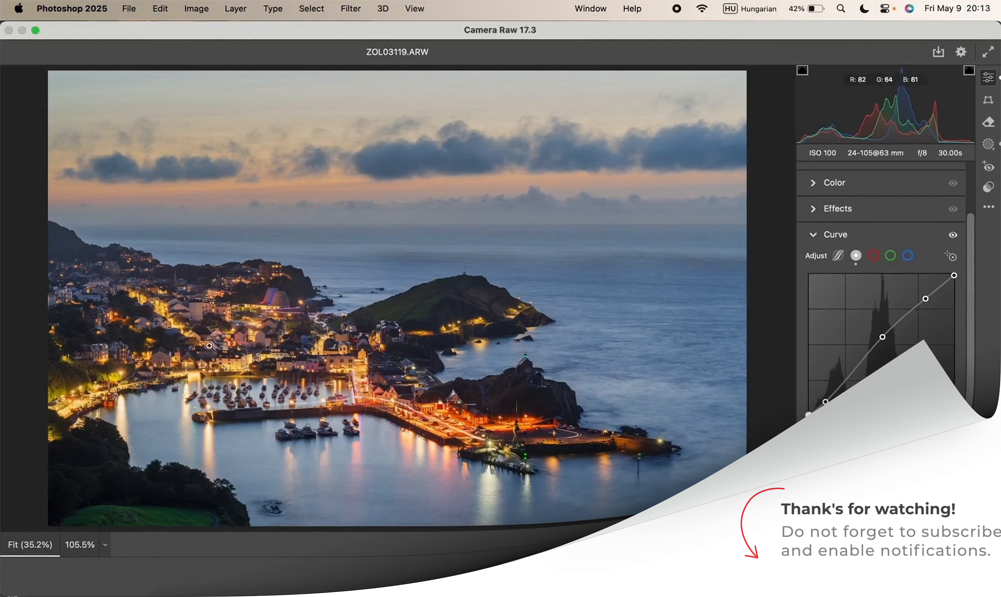
drag(955, 275, 988, 279)
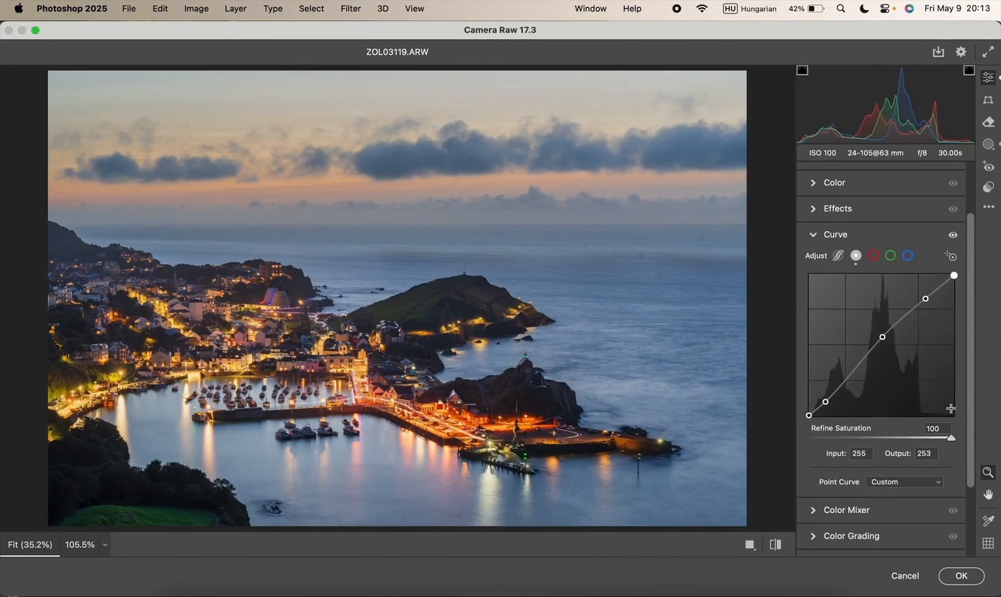
click(848, 236)
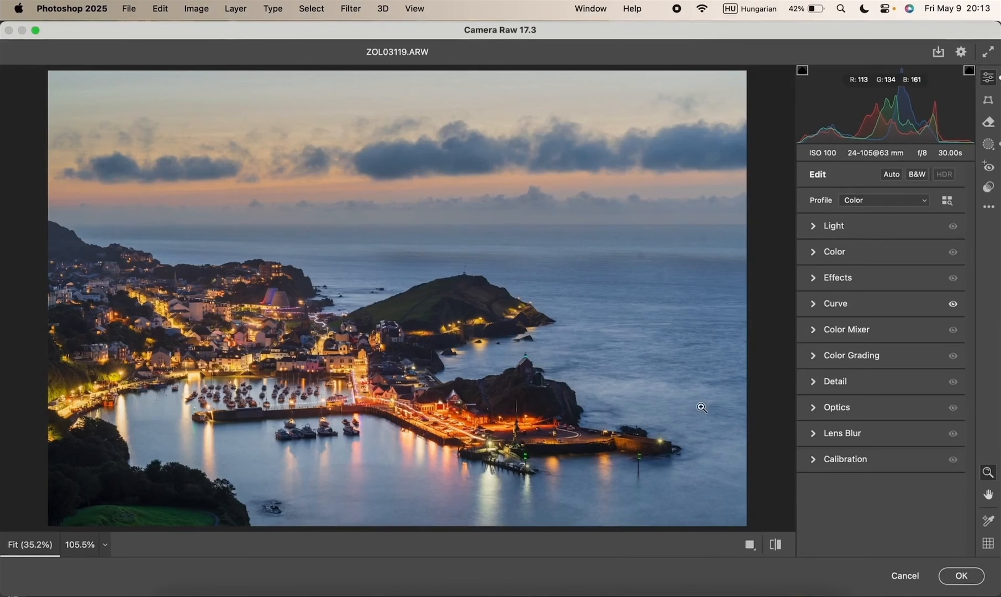
Step: Add a second radial gradient mask as a wide ellipse over the orange-lit pier and its car park
click(989, 147)
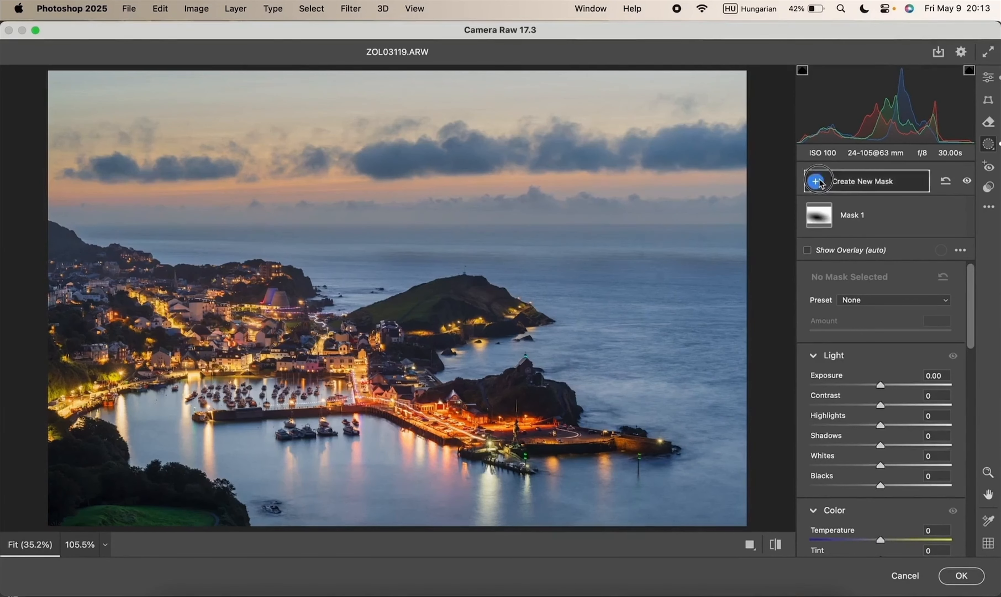
click(815, 180)
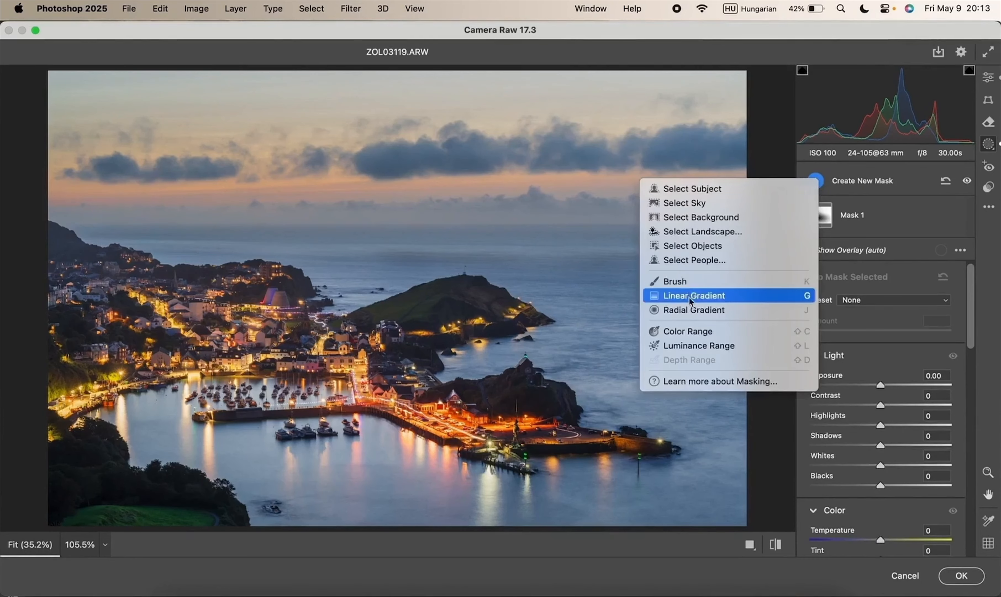
click(693, 309)
drag(432, 414, 554, 461)
drag(467, 404, 486, 418)
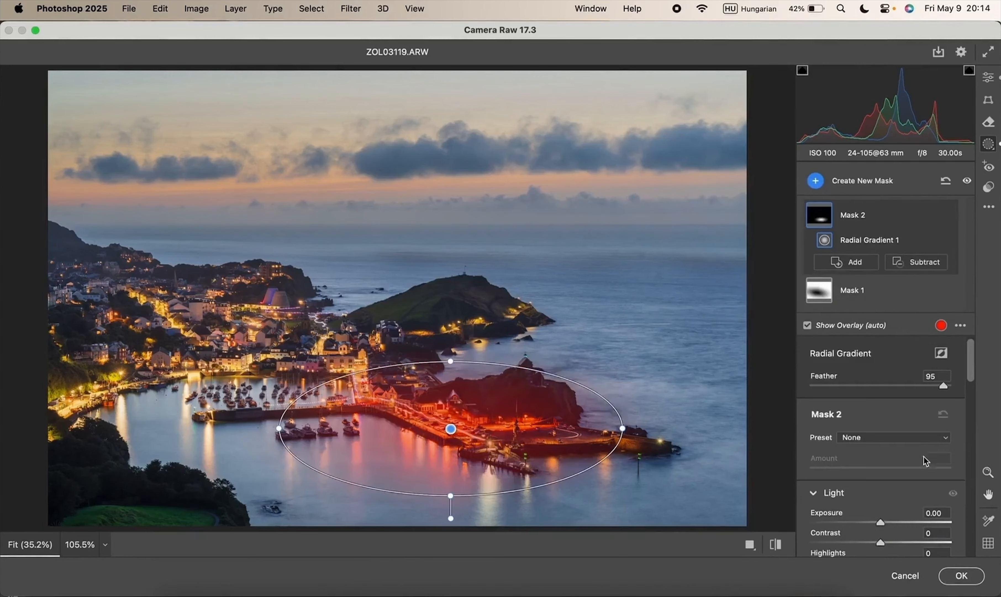
Step: Set the pier mask's hue to +3.2 and its saturation to -10
scroll(925, 460, down, 10)
mouse_move(881, 454)
mouse_down()
mouse_move(898, 454)
mouse_move(882, 455)
mouse_up()
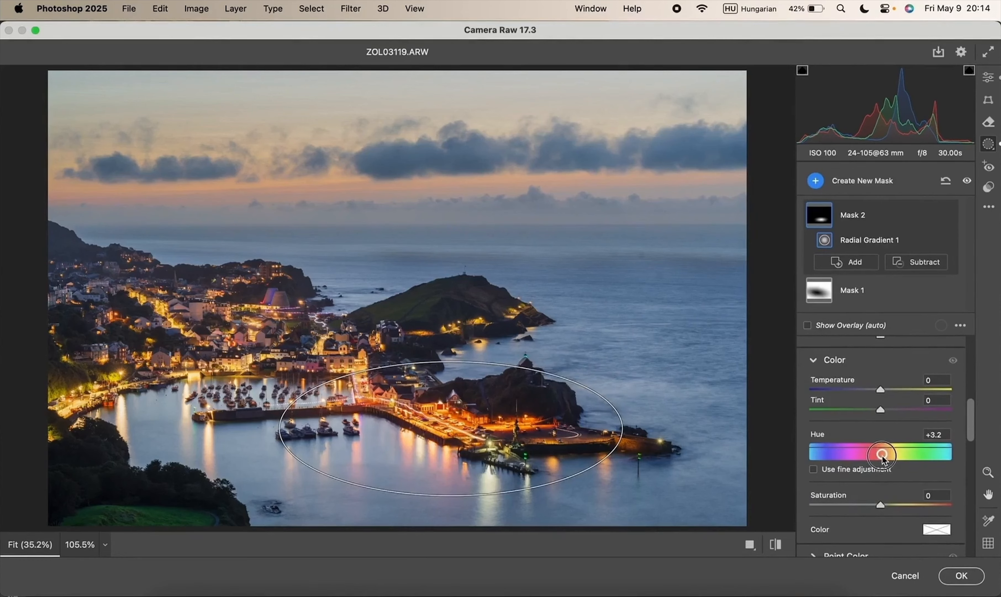
drag(880, 504, 873, 505)
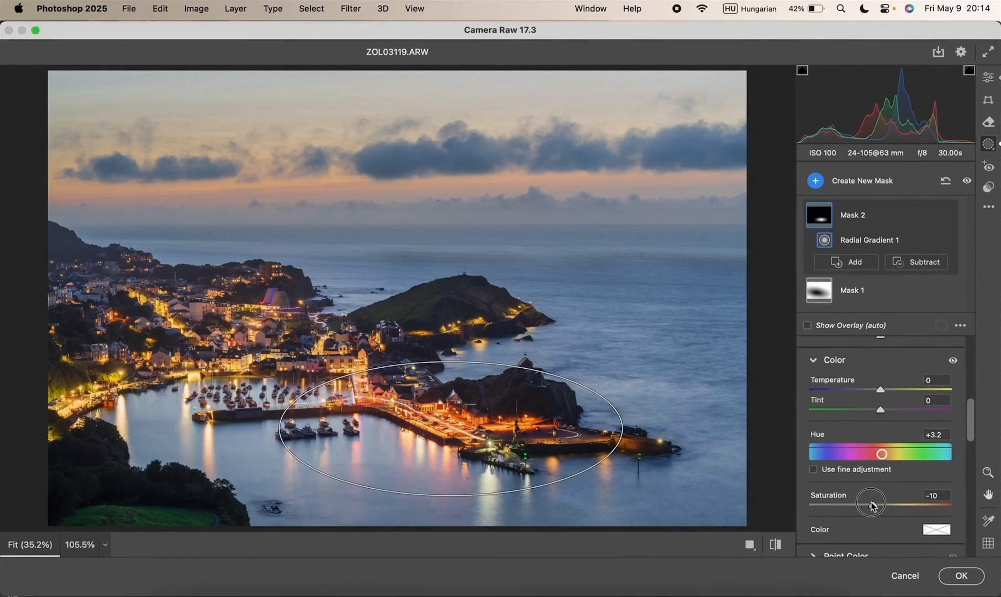
Step: Set the pier mask's temperature to -11 and fine-tune its hue to +3.0, keeping saturation at -10
drag(872, 505, 874, 505)
drag(880, 389, 871, 390)
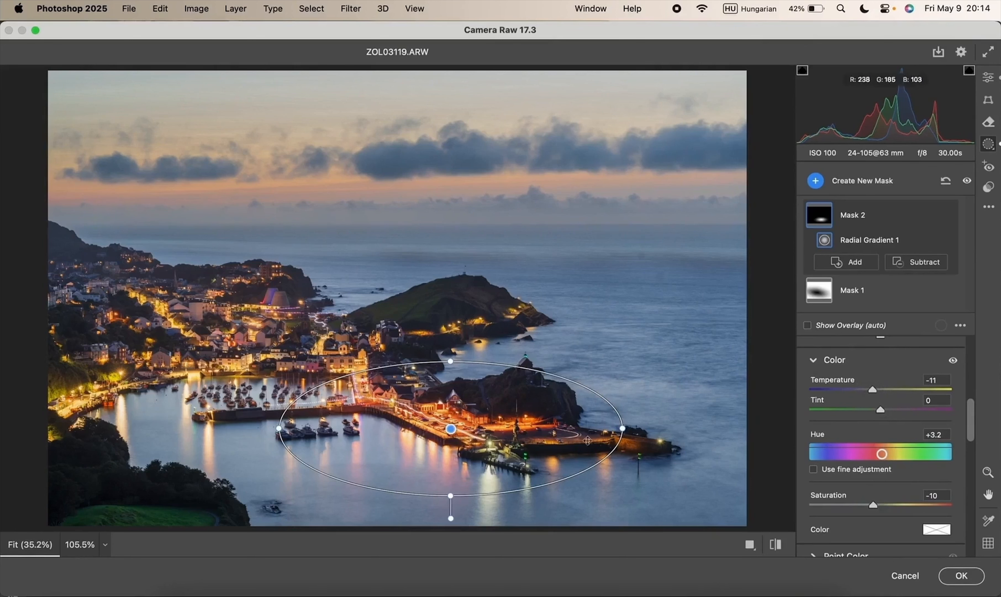
drag(882, 456, 882, 456)
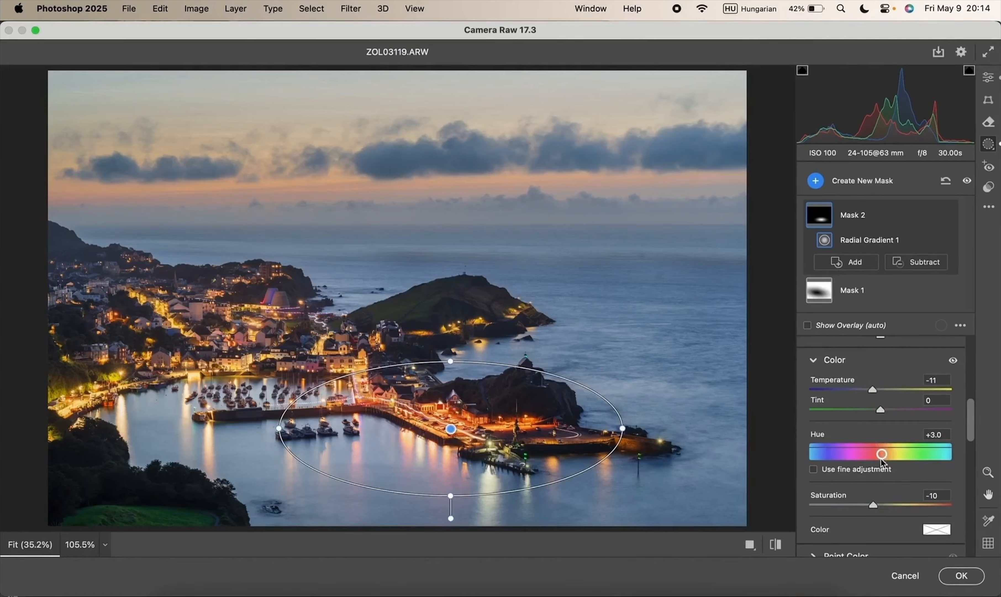
scroll(911, 343, up, 1)
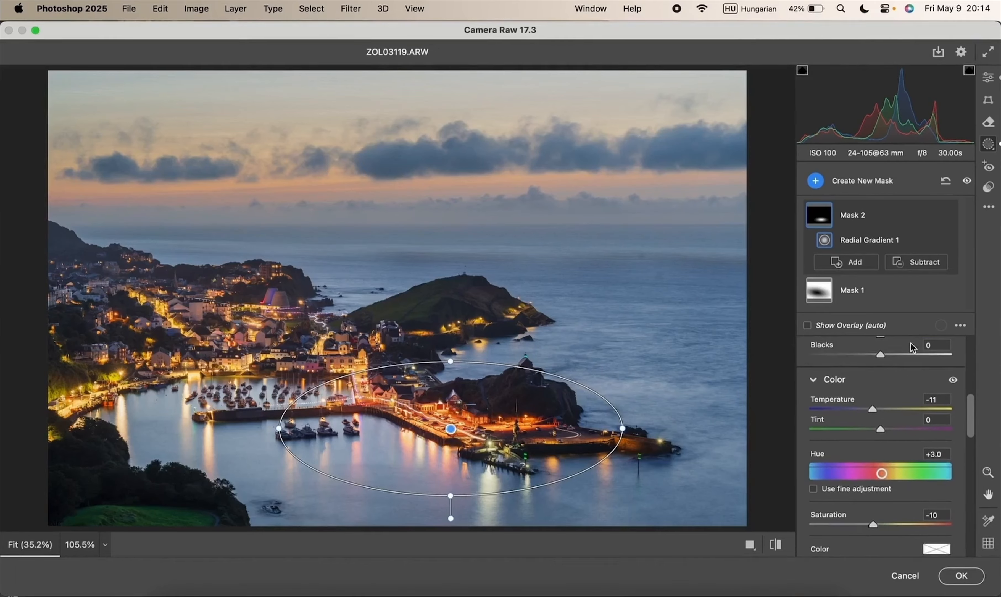
Step: Compare the photo with and without the pier mask, and shift its ellipse slightly toward the pier's seaward end
click(947, 216)
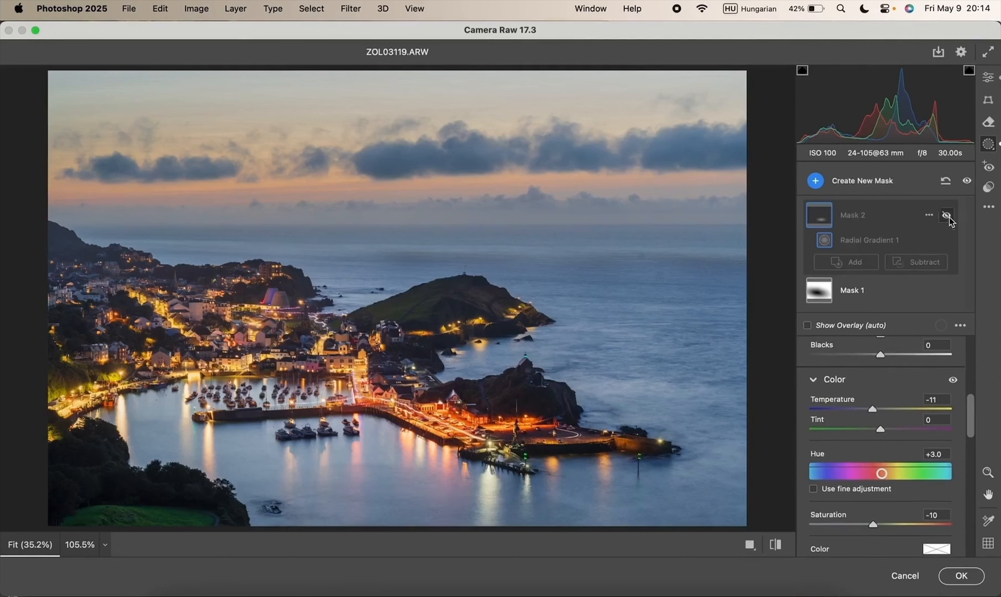
click(947, 216)
click(948, 216)
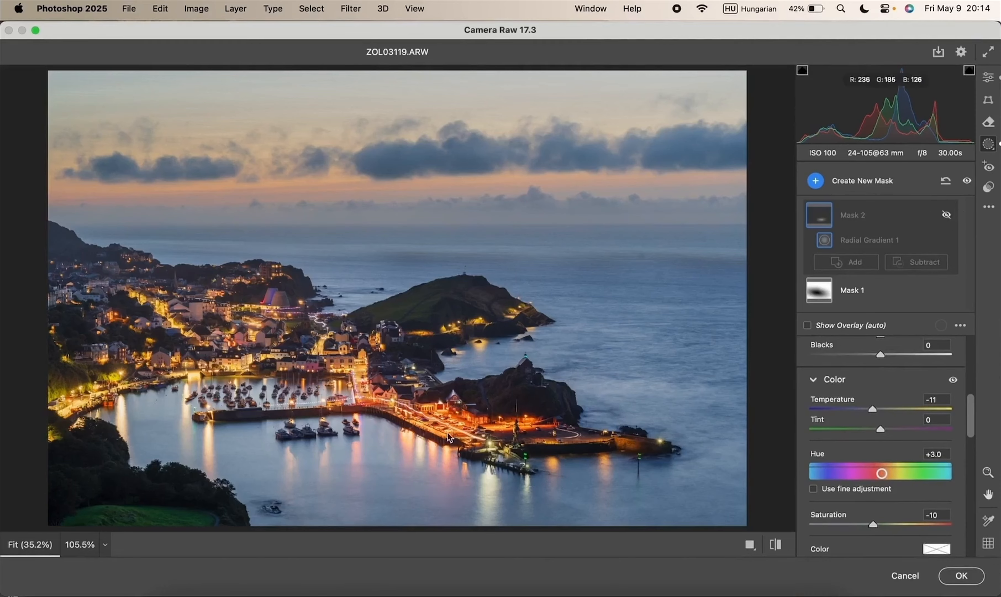
click(946, 215)
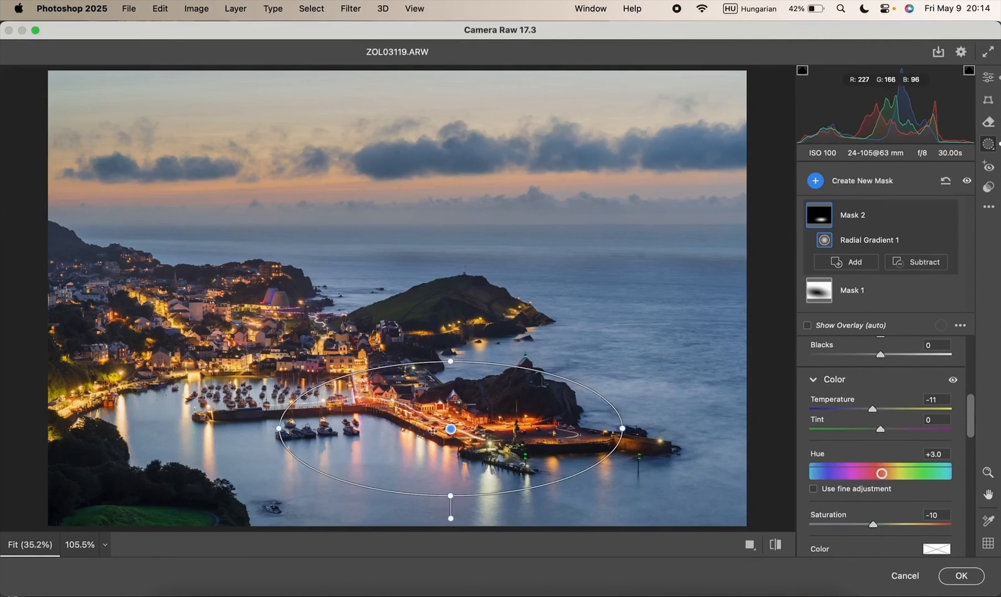
drag(454, 429, 471, 427)
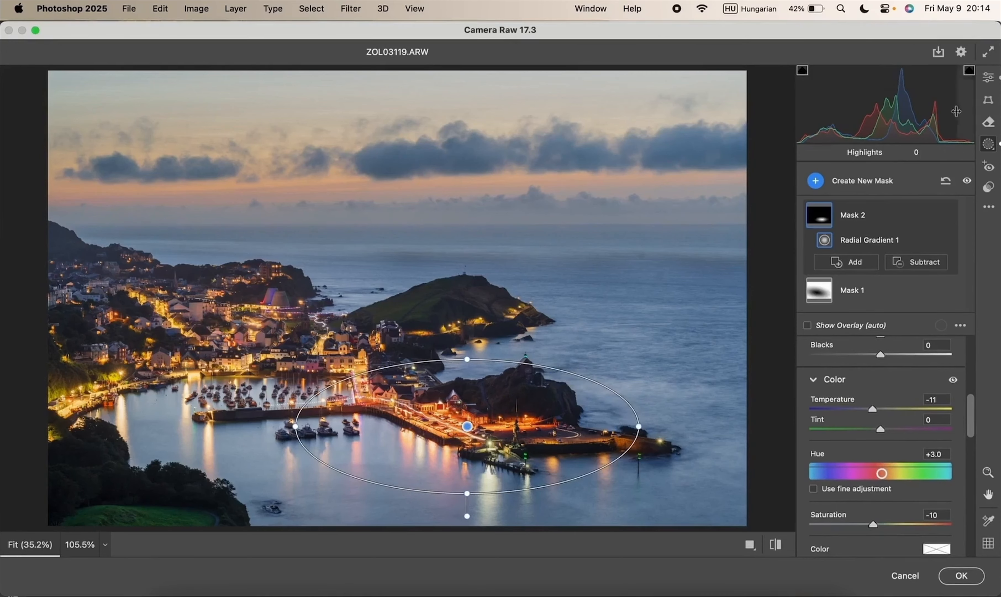
Step: Add a linear gradient mask over the sky, fading from above the clouds to just below the horizon, with exposure -0.30
click(816, 181)
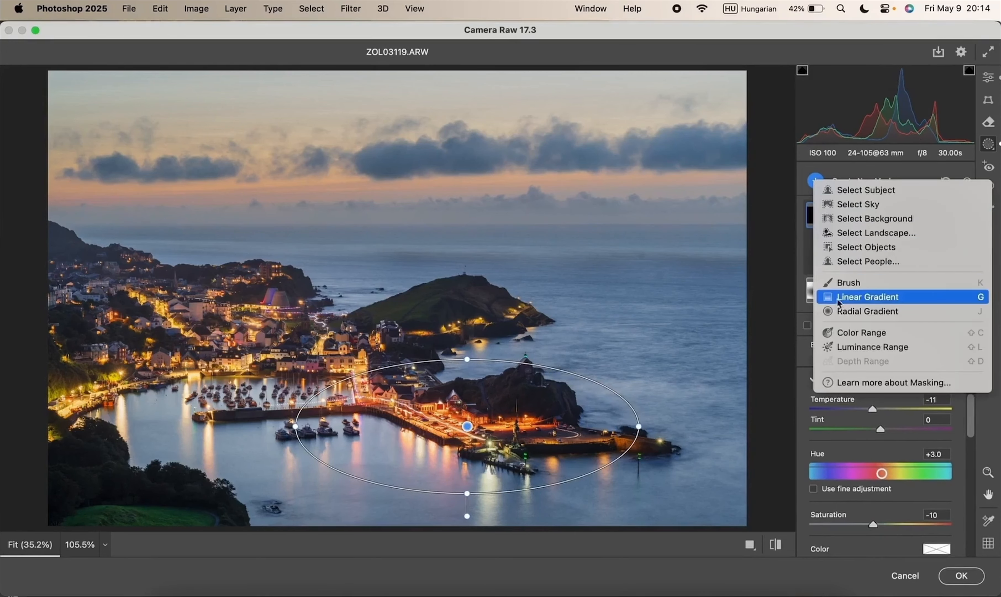
click(879, 300)
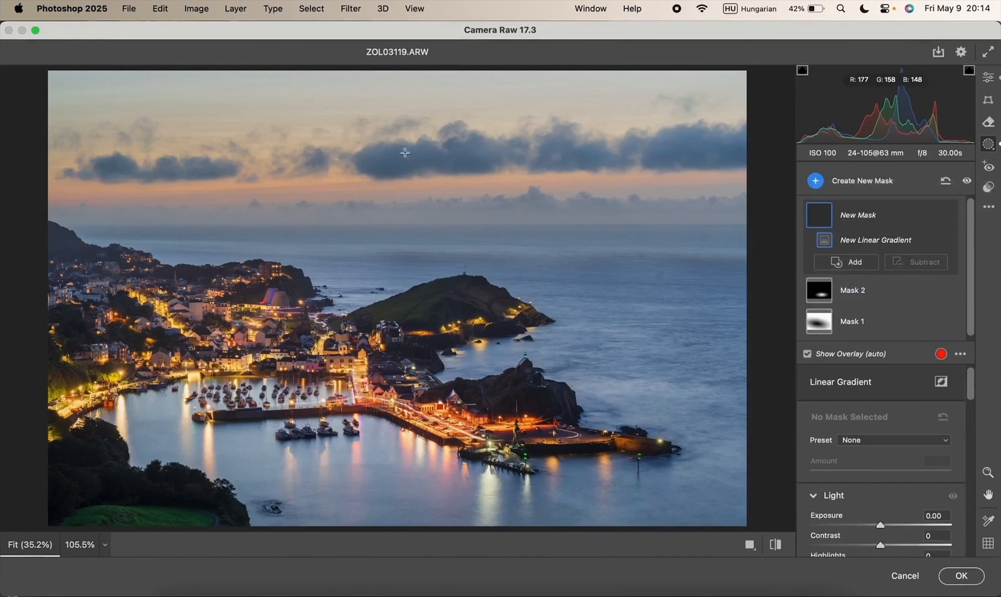
drag(397, 111, 397, 262)
drag(881, 524, 876, 526)
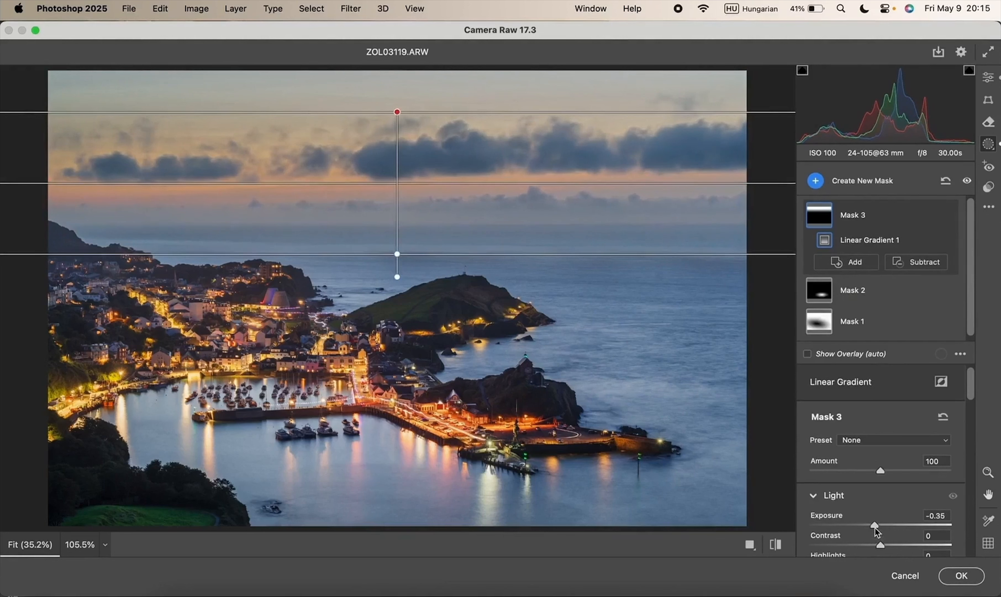
drag(875, 527, 875, 527)
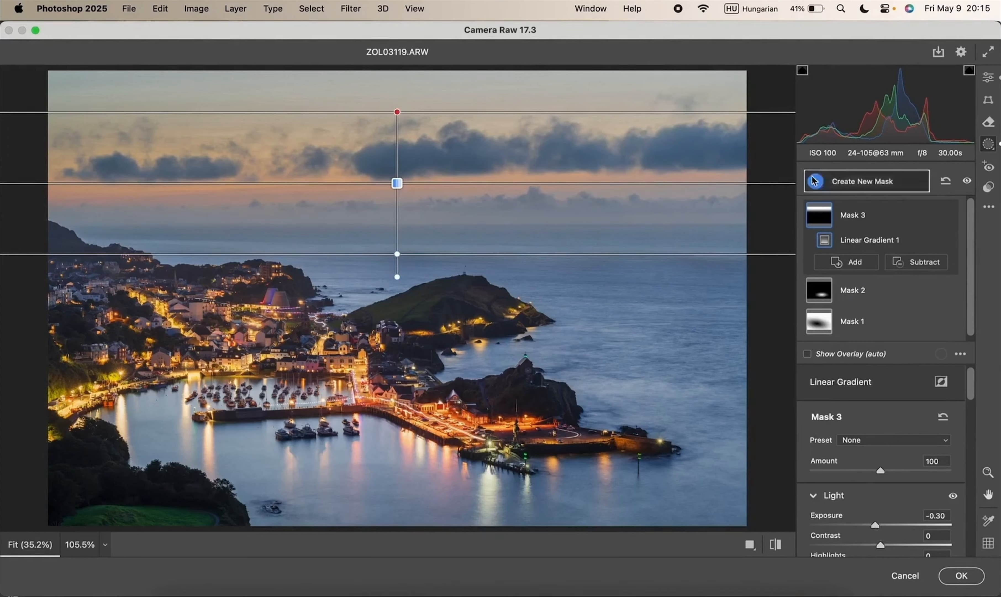
Step: Add another linear gradient mask from the photo's upper edge down to the clouds, with exposure -0.55
click(827, 180)
click(835, 302)
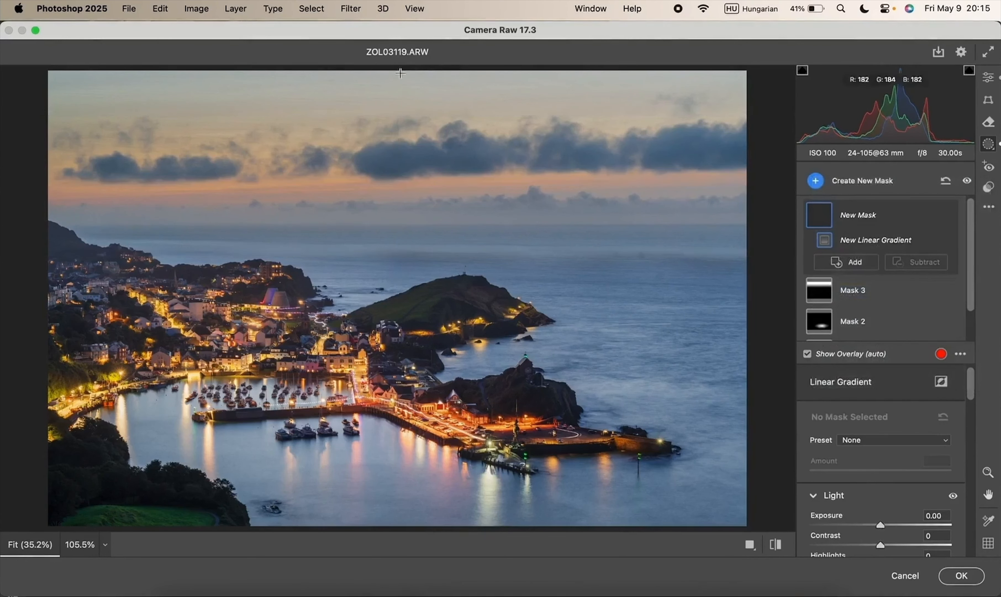
drag(397, 70, 404, 151)
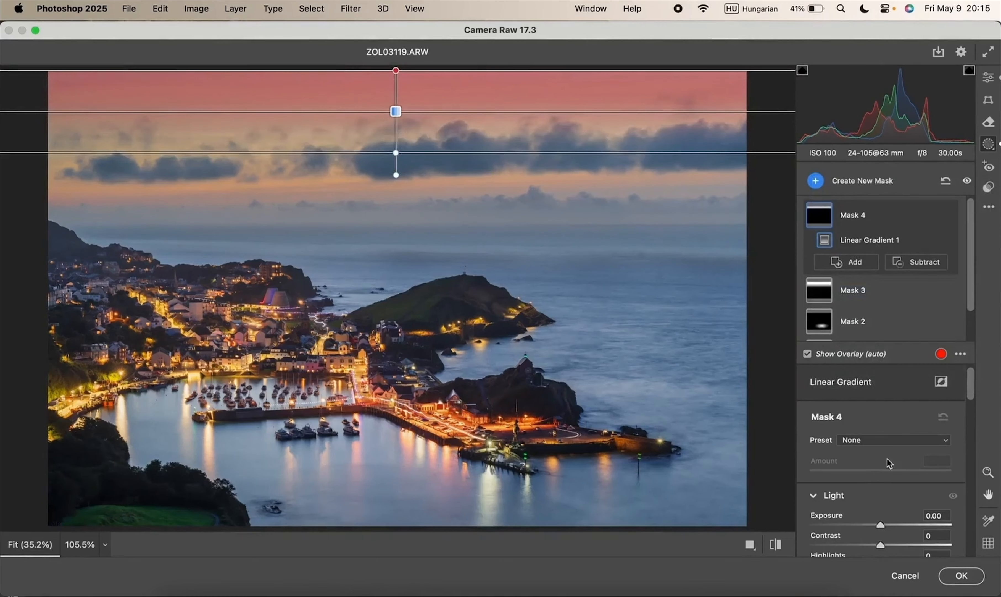
drag(879, 526, 870, 525)
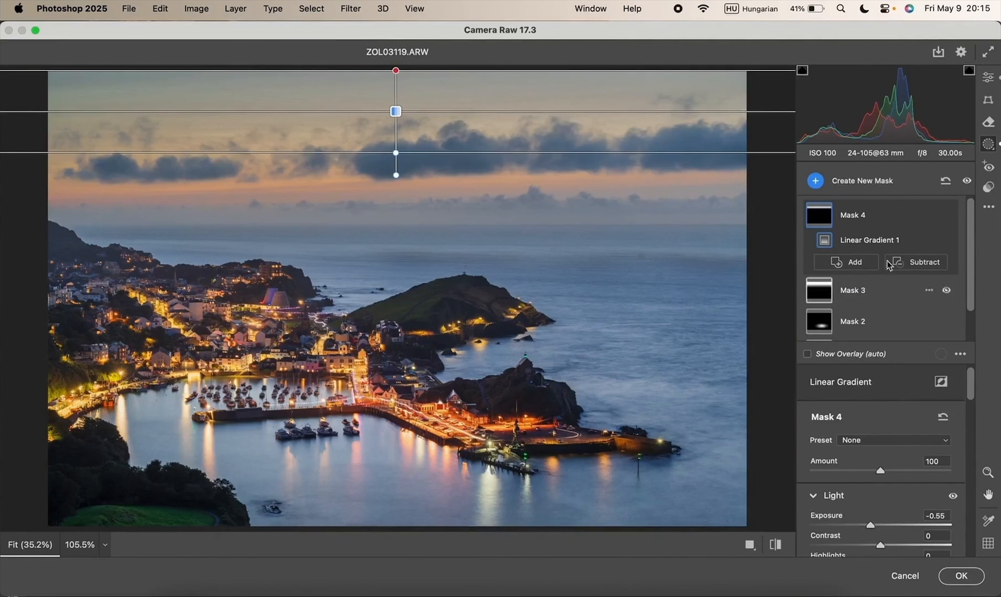
Step: Add a narrow linear gradient mask rising from the photo's lower edge, with exposure -0.50
click(815, 182)
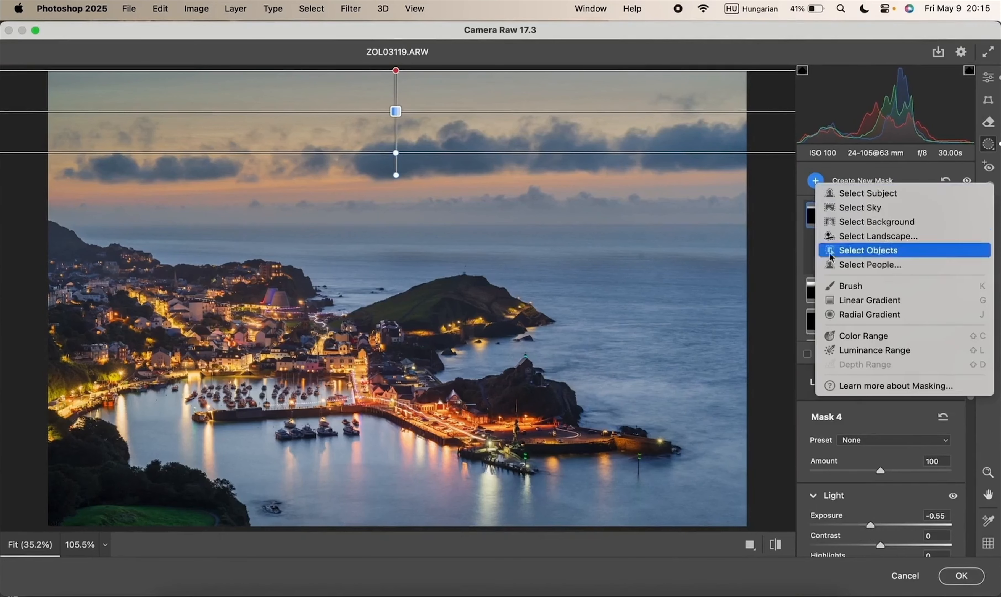
click(878, 303)
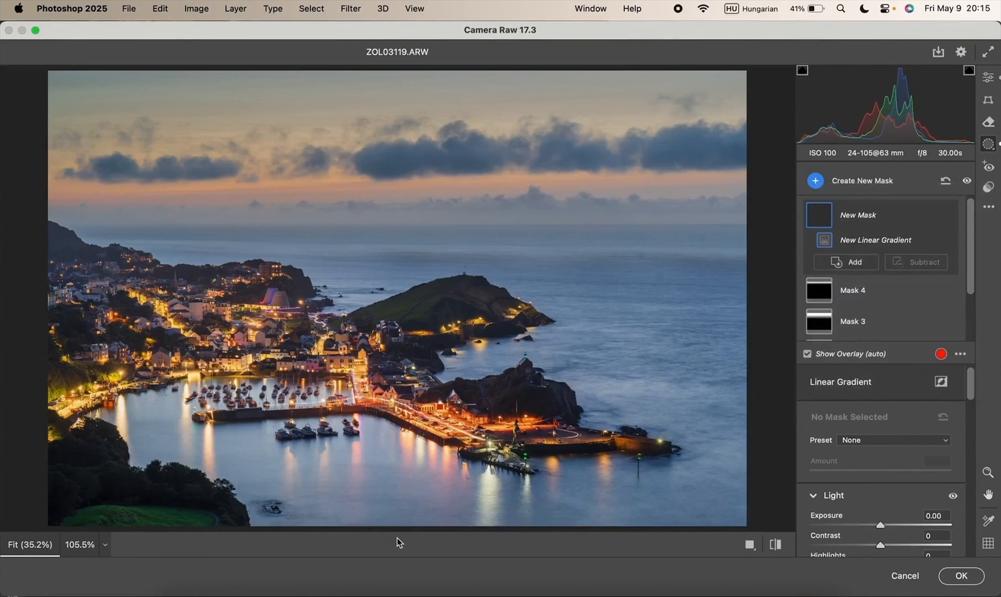
mouse_move(393, 529)
mouse_down()
mouse_move(393, 465)
mouse_move(393, 509)
mouse_up()
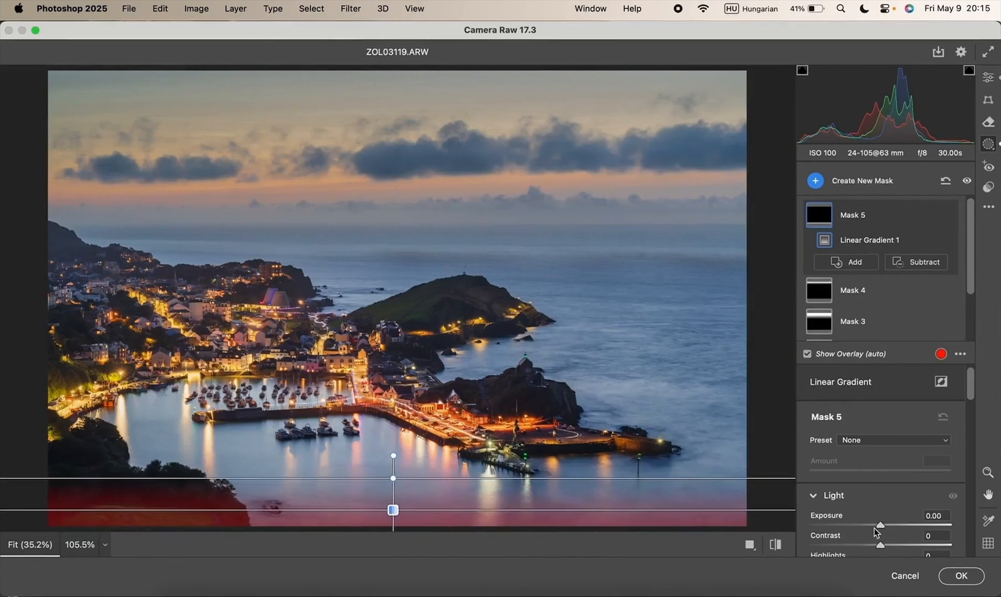
drag(880, 526, 873, 530)
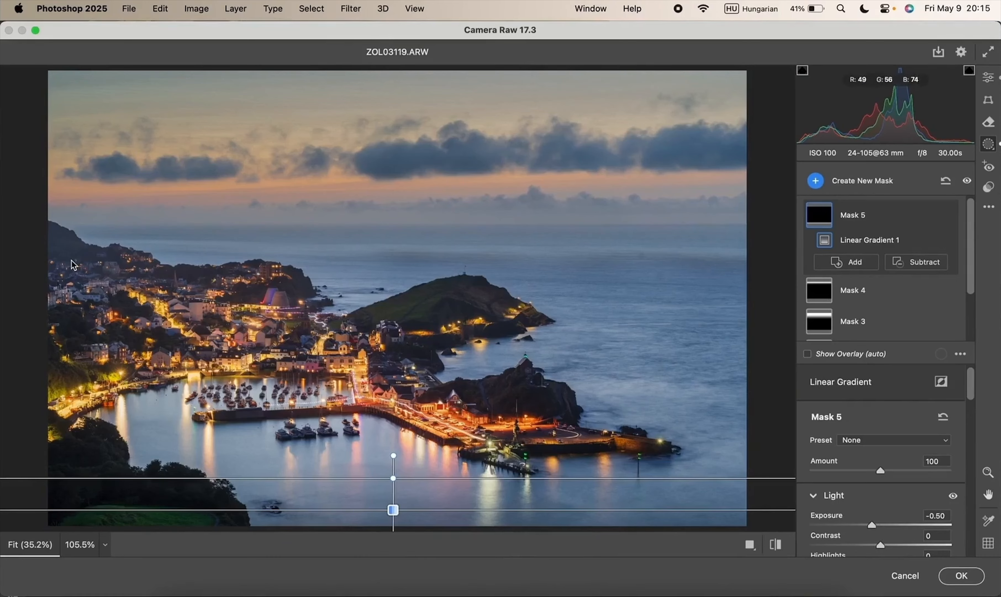
Step: Add a radial gradient mask over the dark hillside at the photo's left edge and centre it on the slope
click(815, 180)
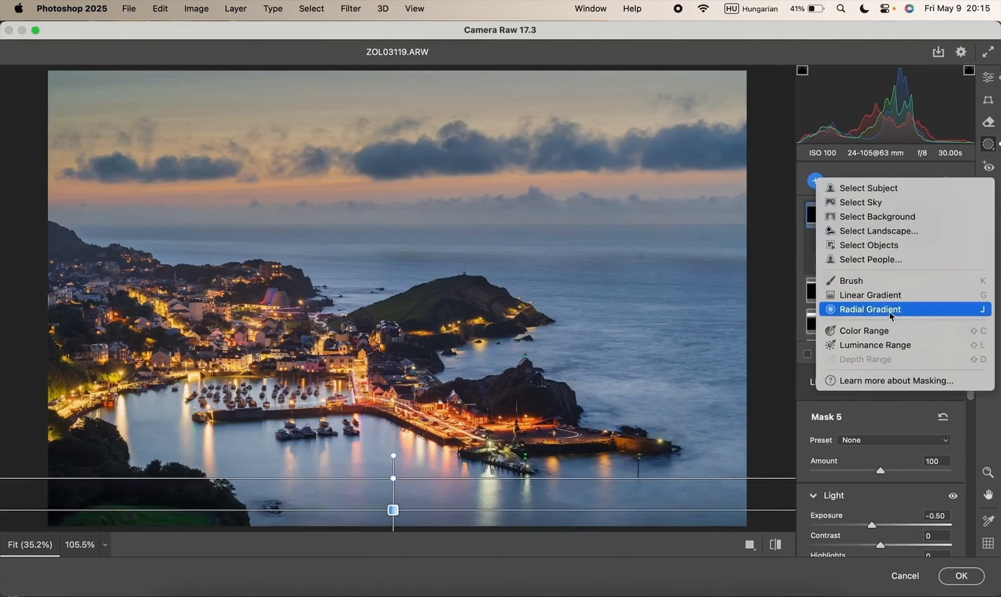
click(872, 309)
drag(65, 265, 120, 320)
drag(68, 264, 61, 253)
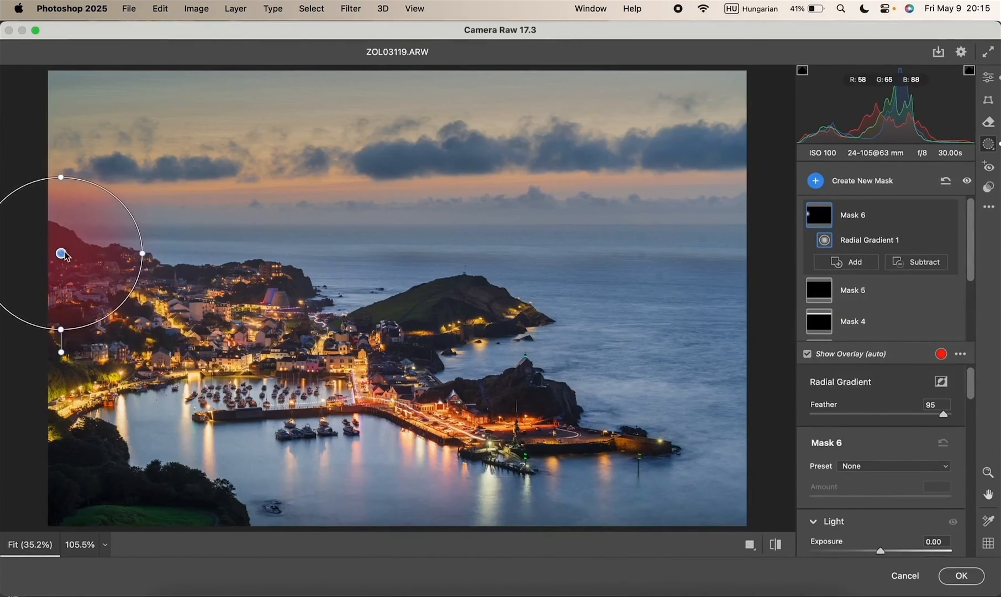
Step: Try an exposure of -1.35 on the hillside mask and reset it
scroll(913, 457, down, 3)
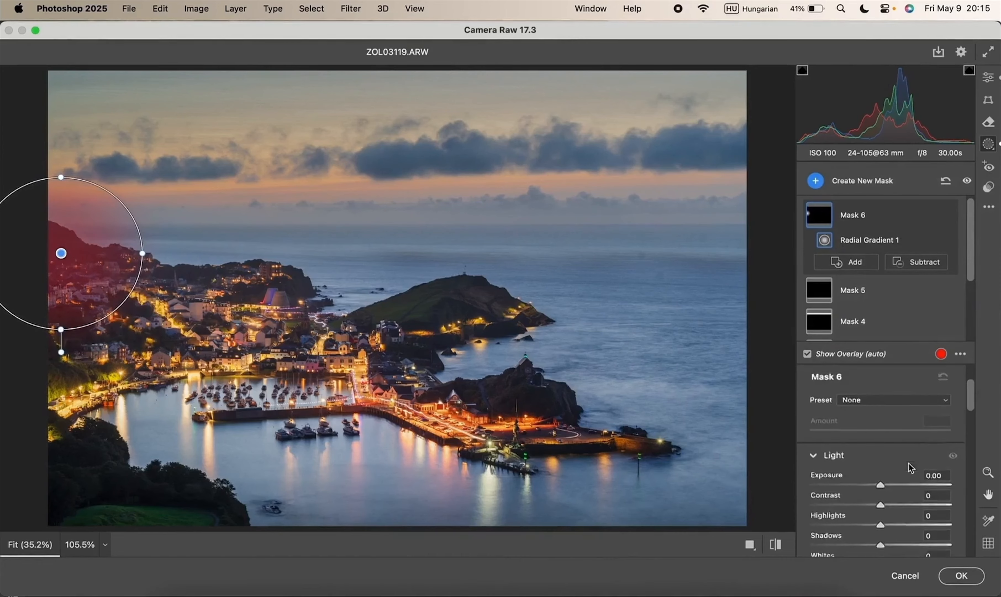
click(882, 479)
drag(882, 479, 856, 478)
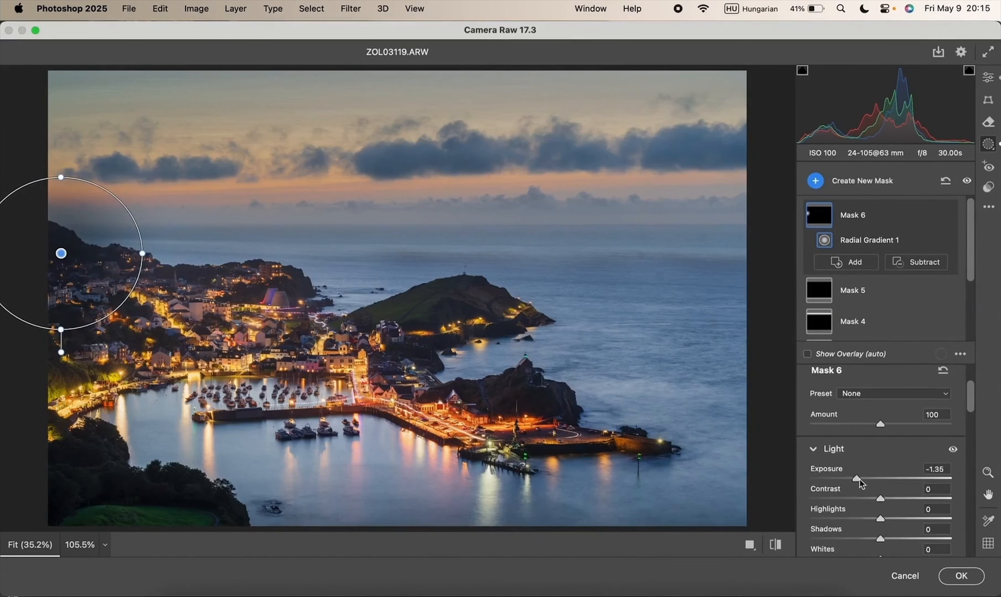
double_click(858, 478)
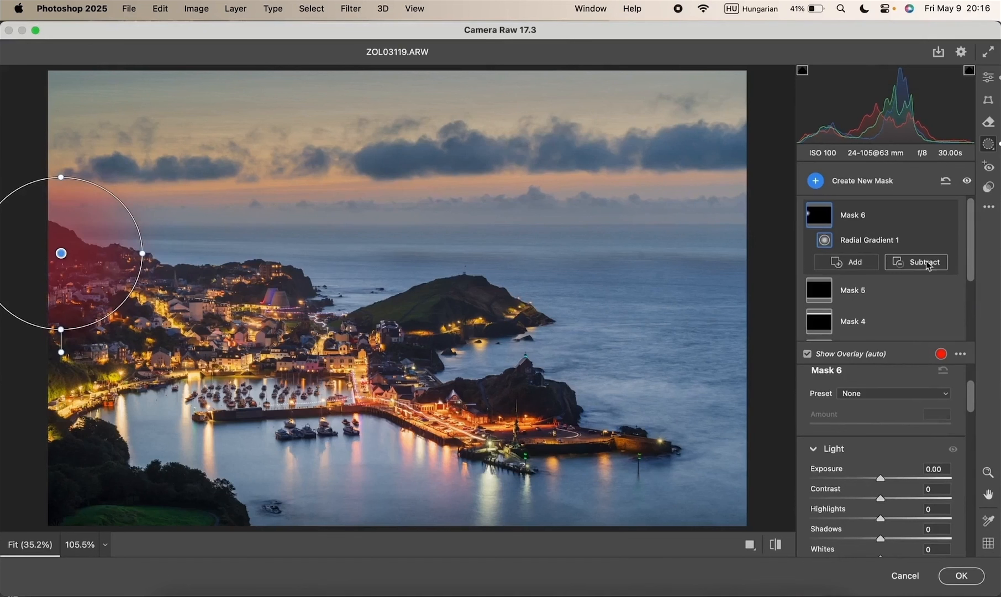
Step: Subtract the sky from the hillside mask and set the mask's exposure to -0.50 and contrast to +35
click(919, 263)
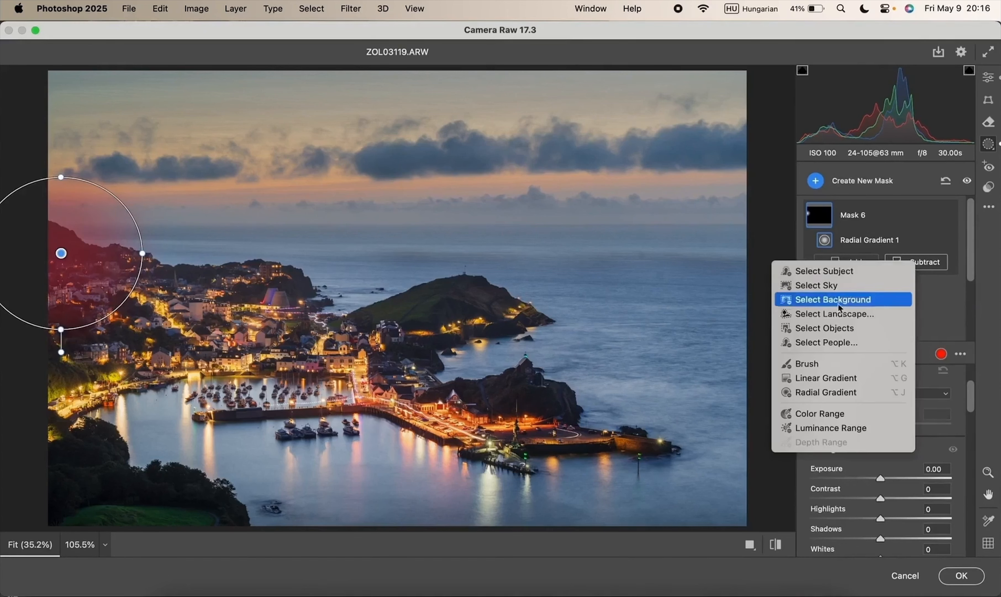
click(817, 285)
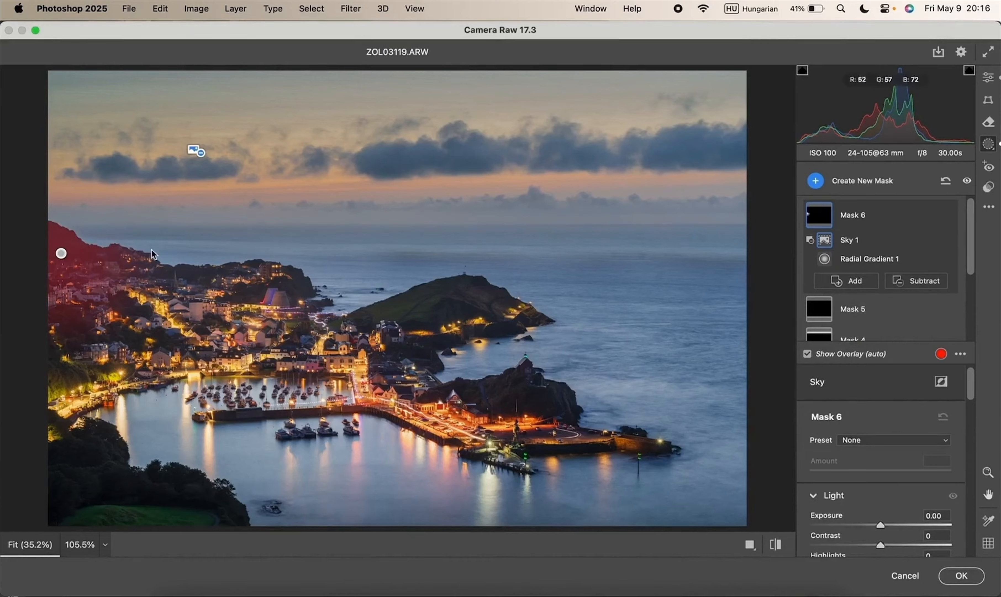
scroll(931, 496, down, 1)
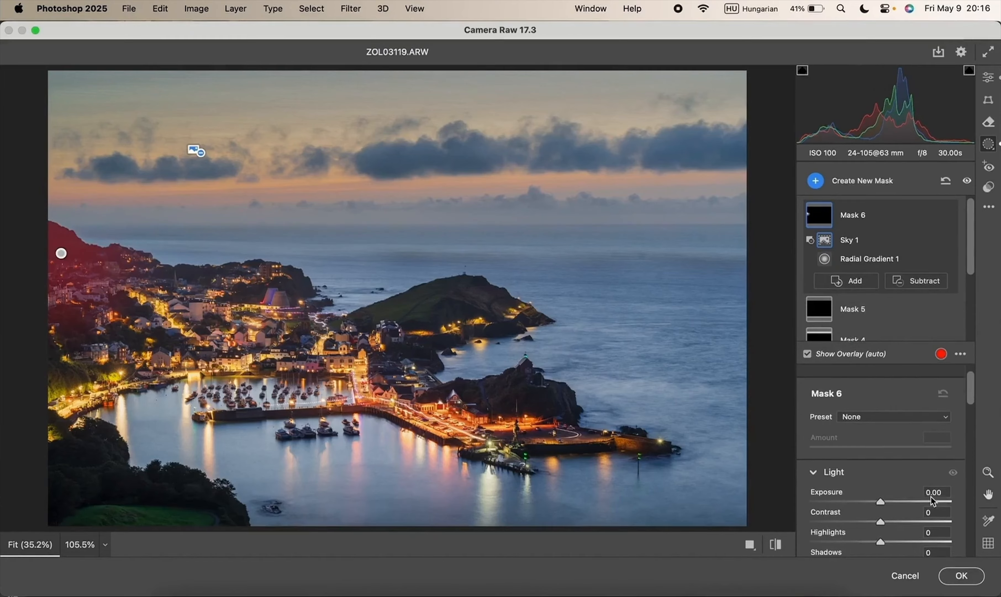
drag(880, 501, 872, 501)
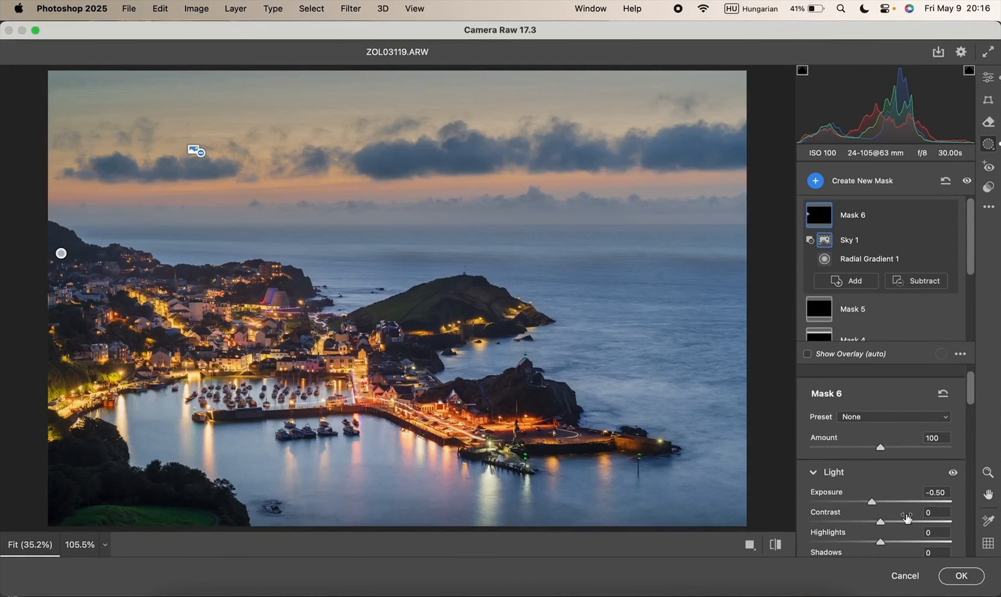
scroll(902, 516, down, 1)
drag(880, 490, 906, 493)
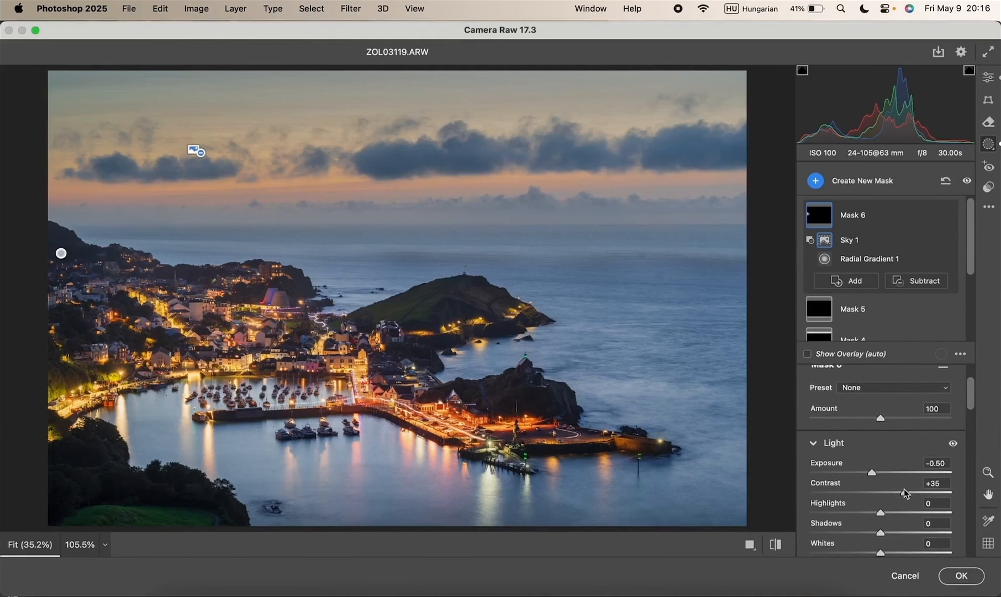
Step: Compare the photo with and without the mask adjustments several times
click(779, 543)
click(778, 542)
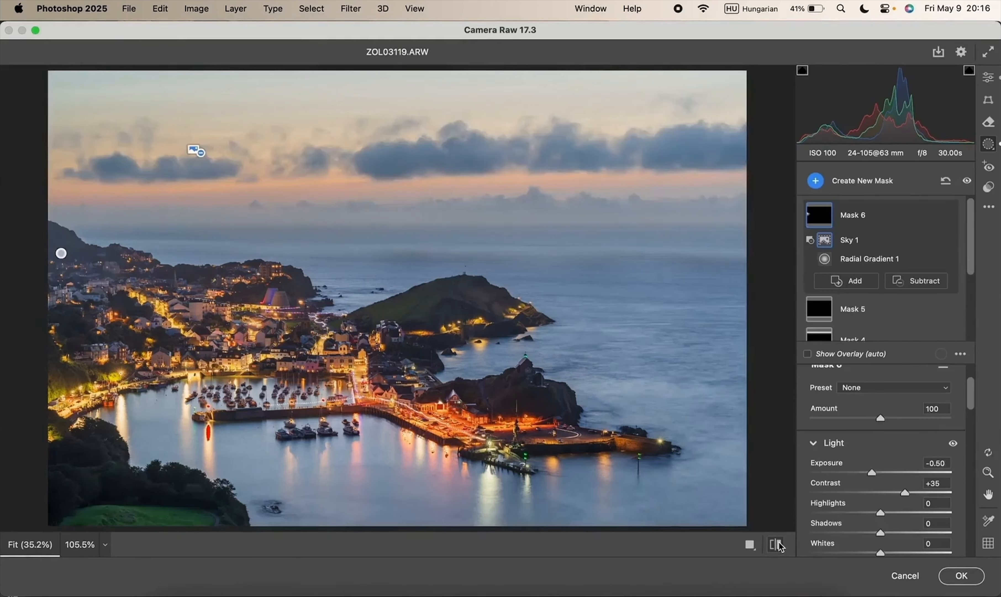
click(779, 542)
click(778, 542)
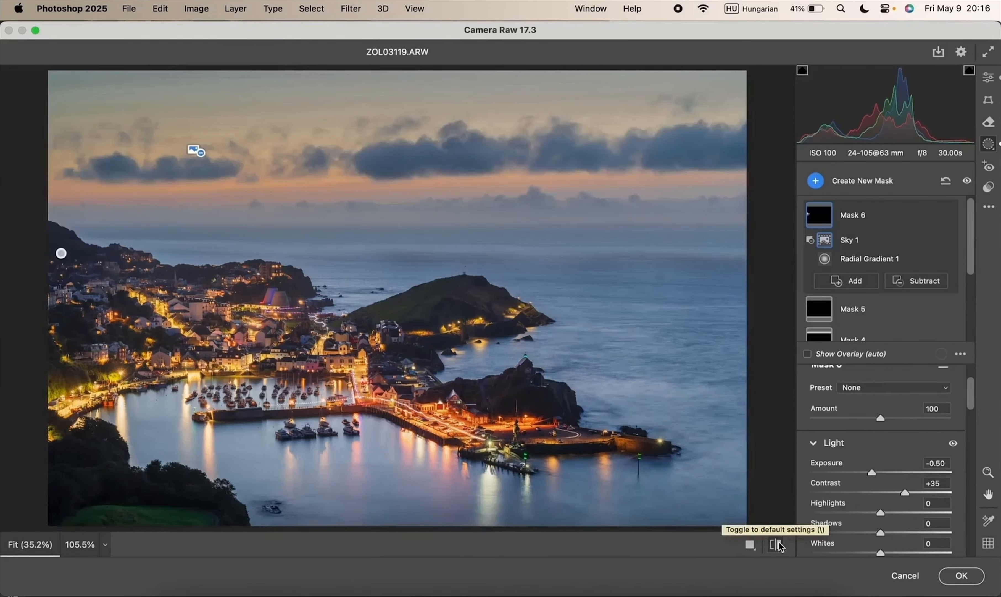
click(779, 542)
click(778, 542)
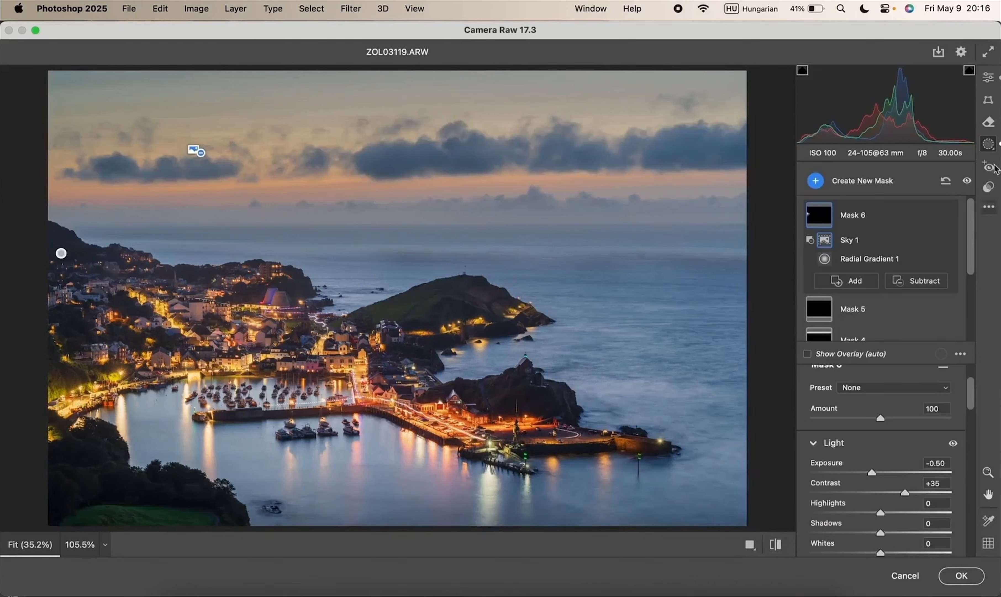
Step: Return to the global edit settings, set the clarity effect to +12, and check the town and headland up close
click(990, 79)
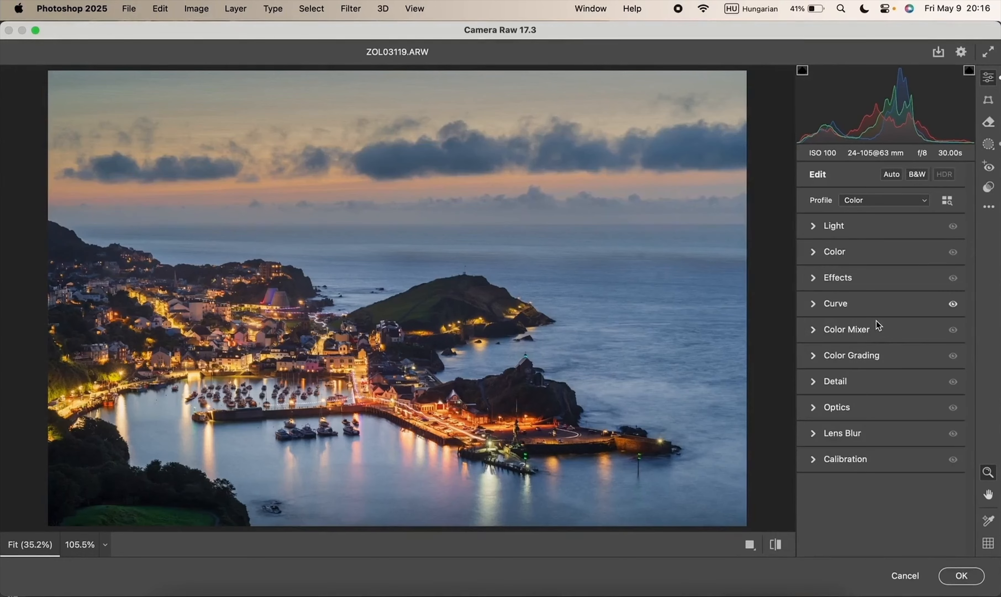
click(833, 278)
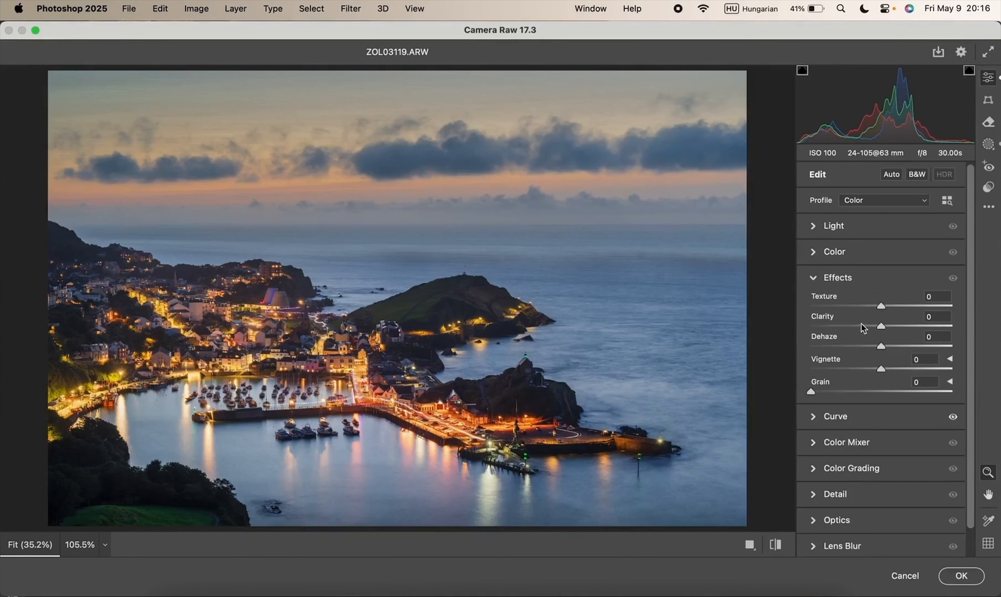
drag(896, 327, 888, 326)
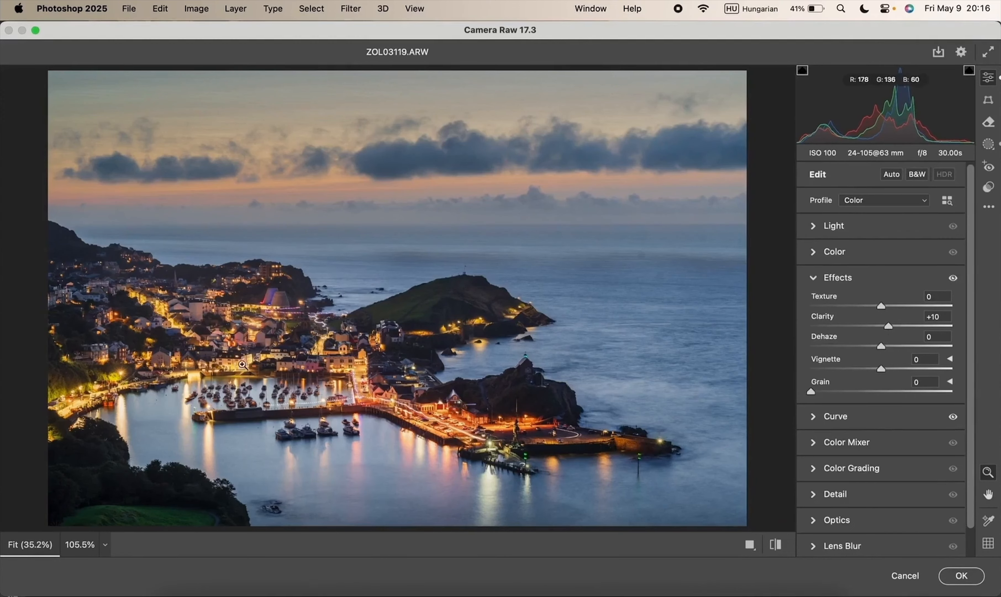
drag(889, 326, 891, 326)
click(392, 346)
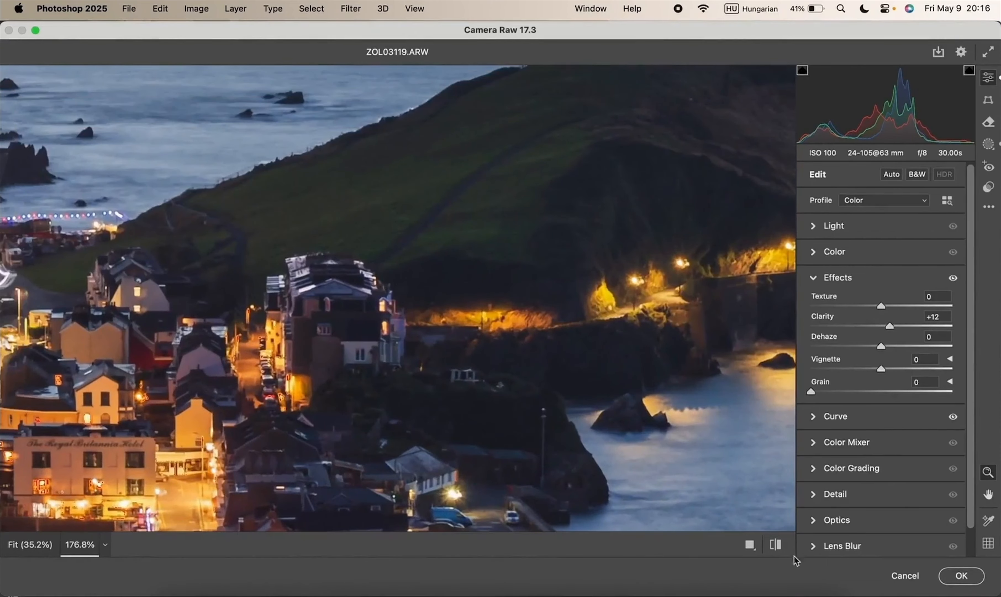
Step: Compare the photo before and after the Camera Raw edits and apply them to the CRF layer
click(776, 544)
click(776, 545)
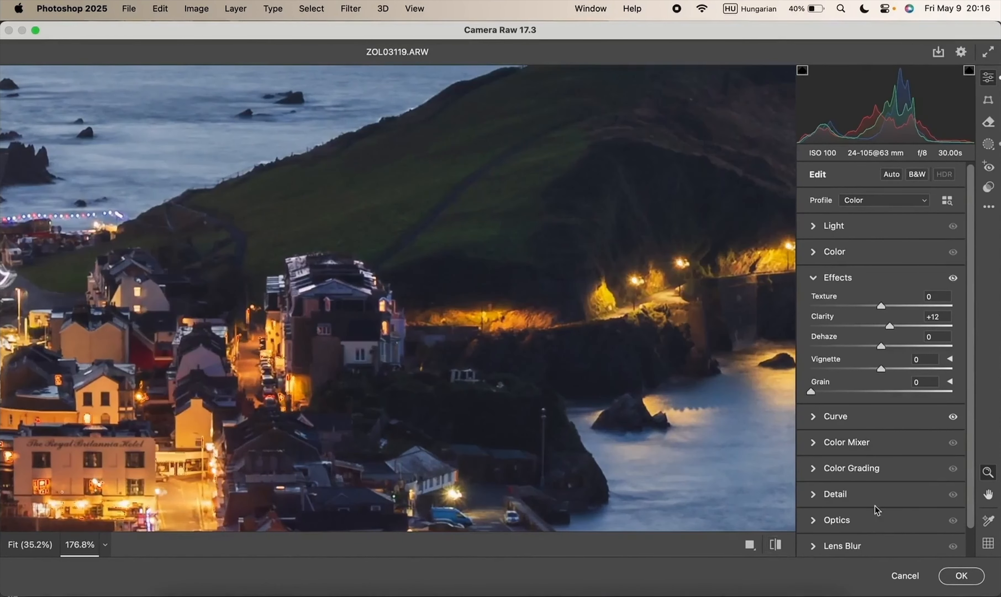
click(962, 575)
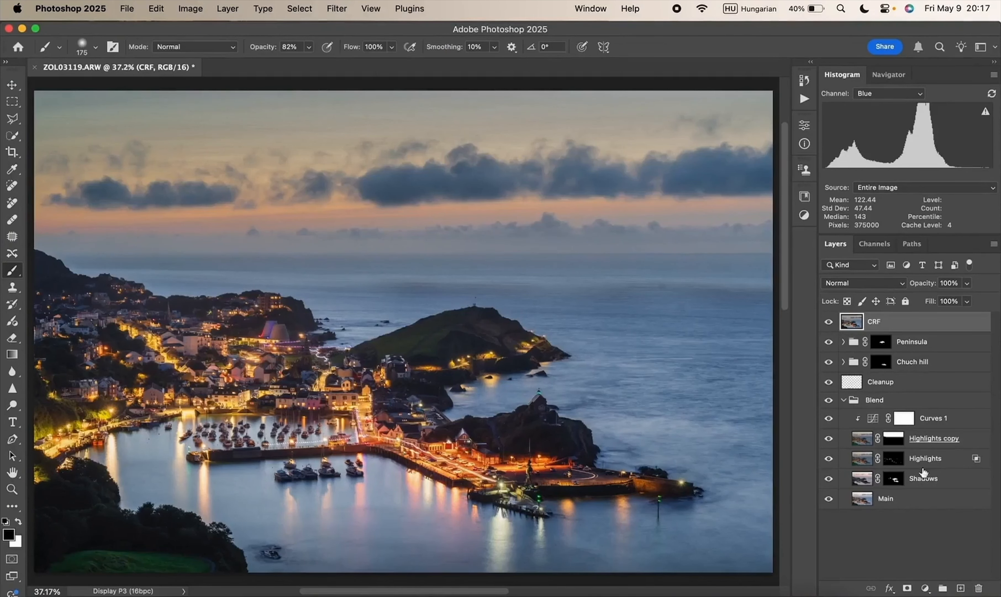
Step: Duplicate the CRF layer and rename the copy "Orton effect"
click(933, 326)
drag(932, 326, 960, 588)
double_click(882, 323)
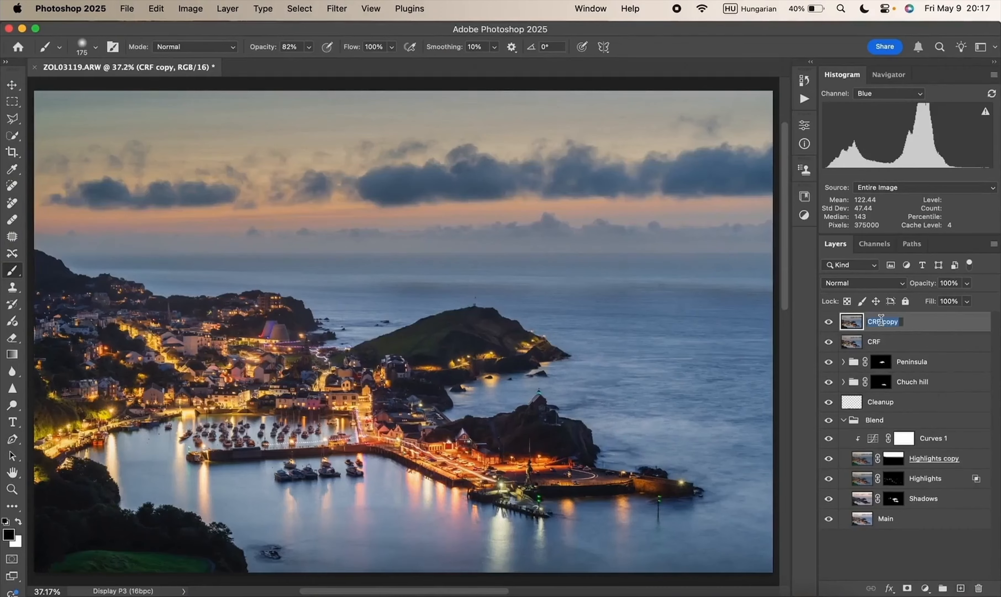
text(Orton effect)
key(Return)
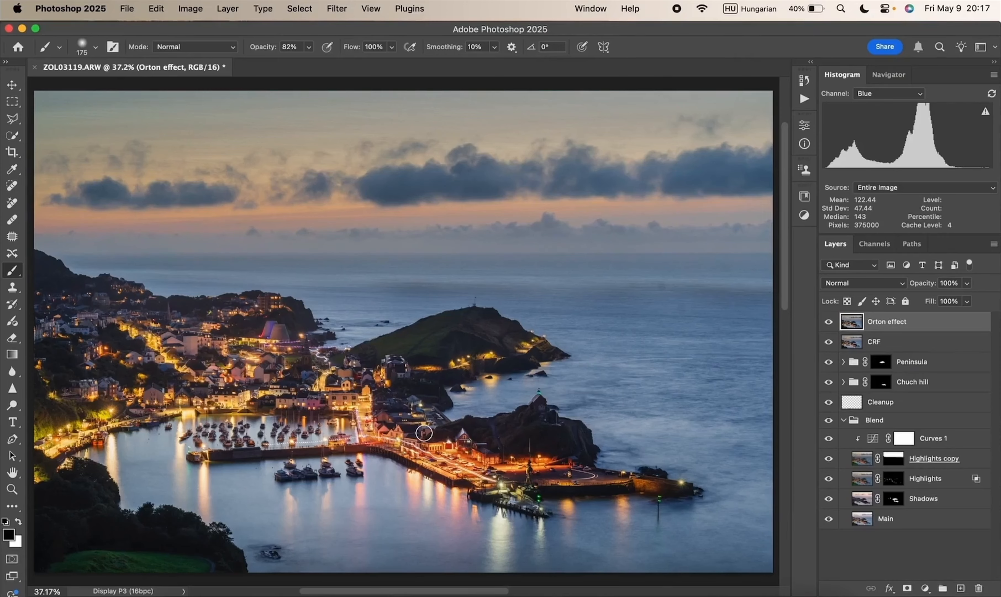
Step: Apply a Gaussian Blur with a 28-pixel radius to the Orton effect layer
click(336, 9)
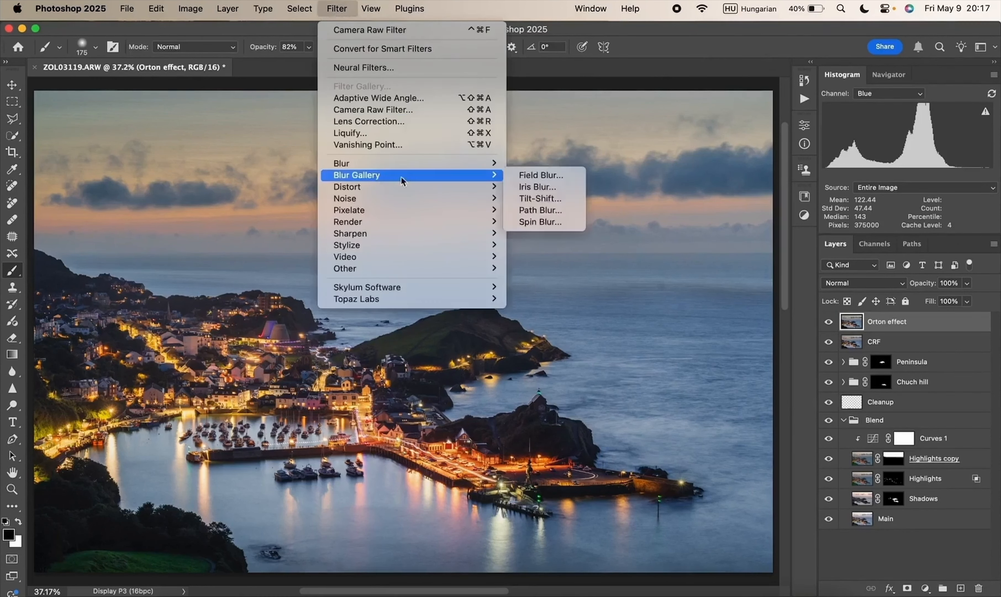
mouse_move(431, 162)
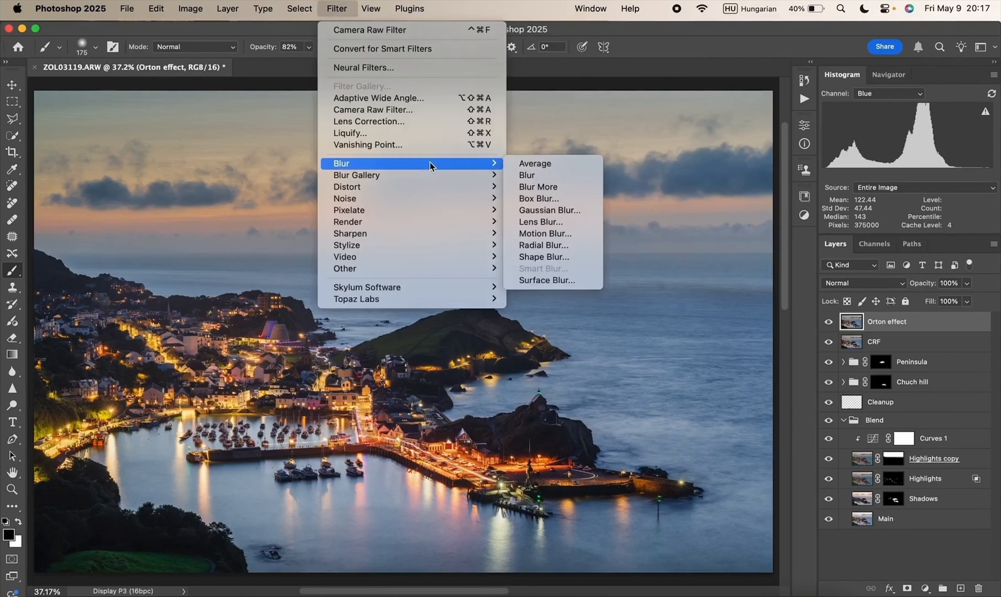
click(568, 213)
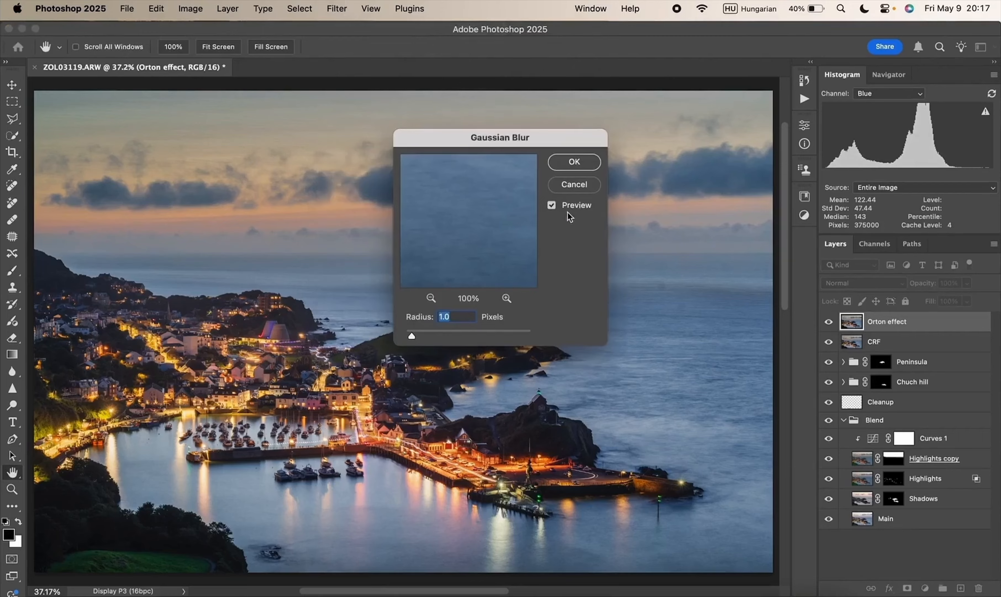
drag(412, 336, 466, 337)
click(459, 313)
text(28)
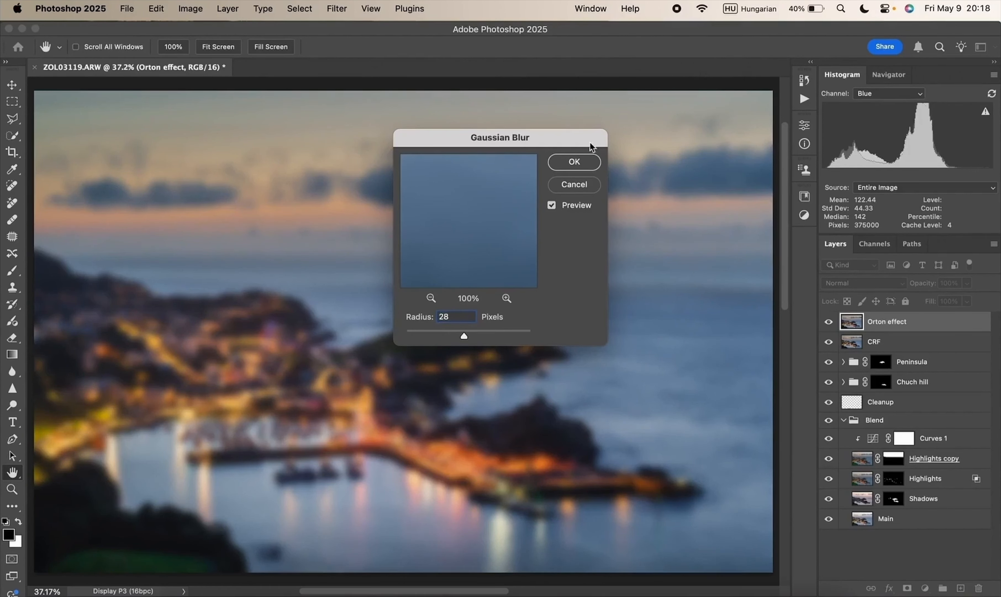
click(574, 162)
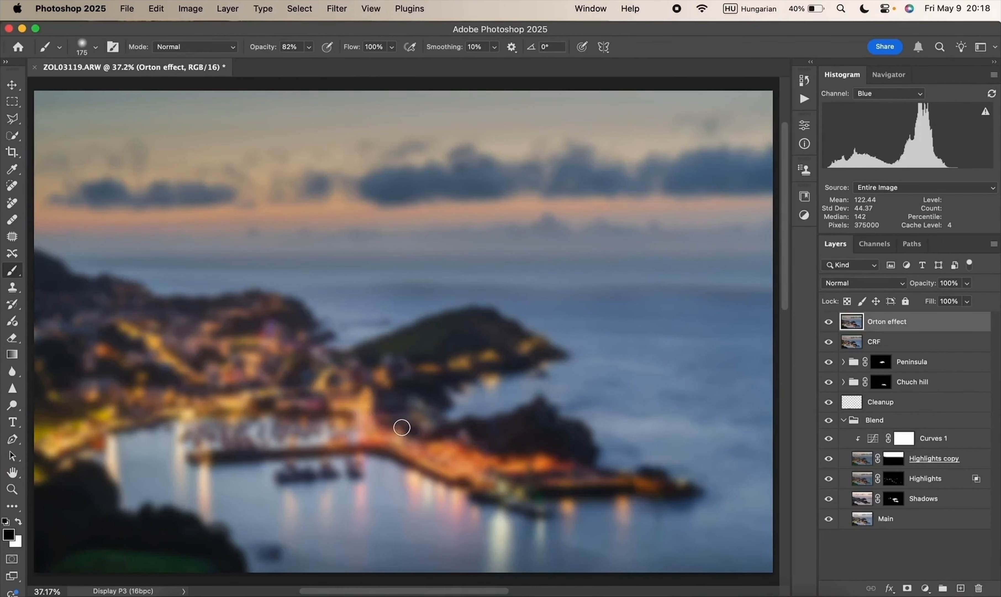
Step: Set the Orton effect layer's blend mode to Lighten and compare the town and harbour with and without the glow
click(853, 283)
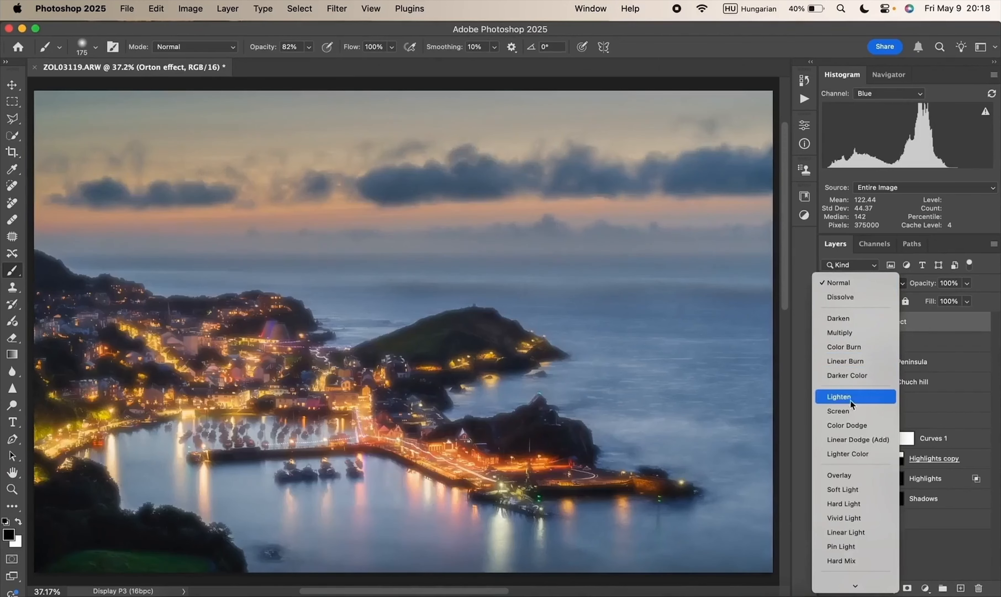
click(861, 400)
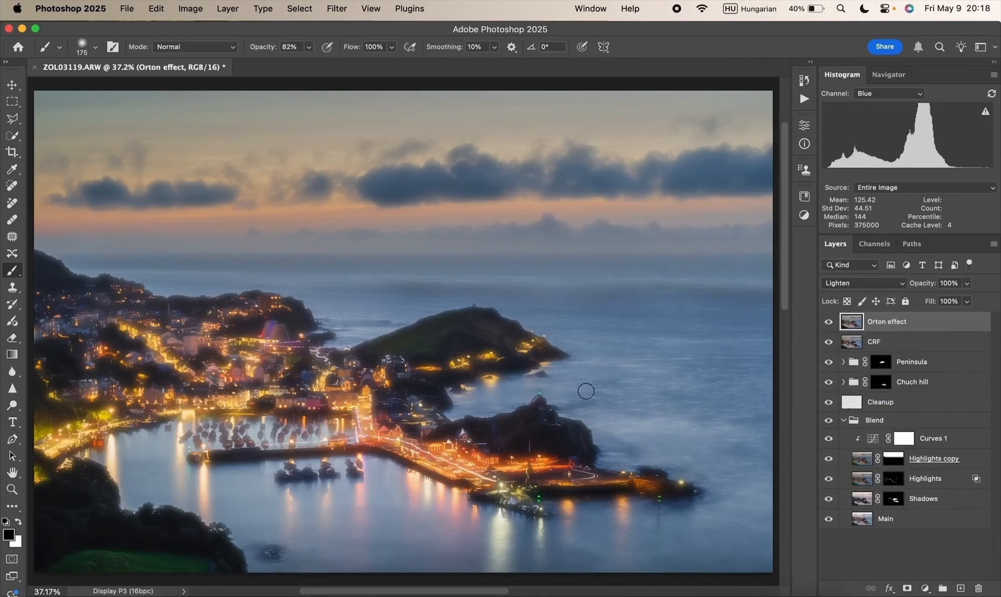
scroll(422, 392, up, 5)
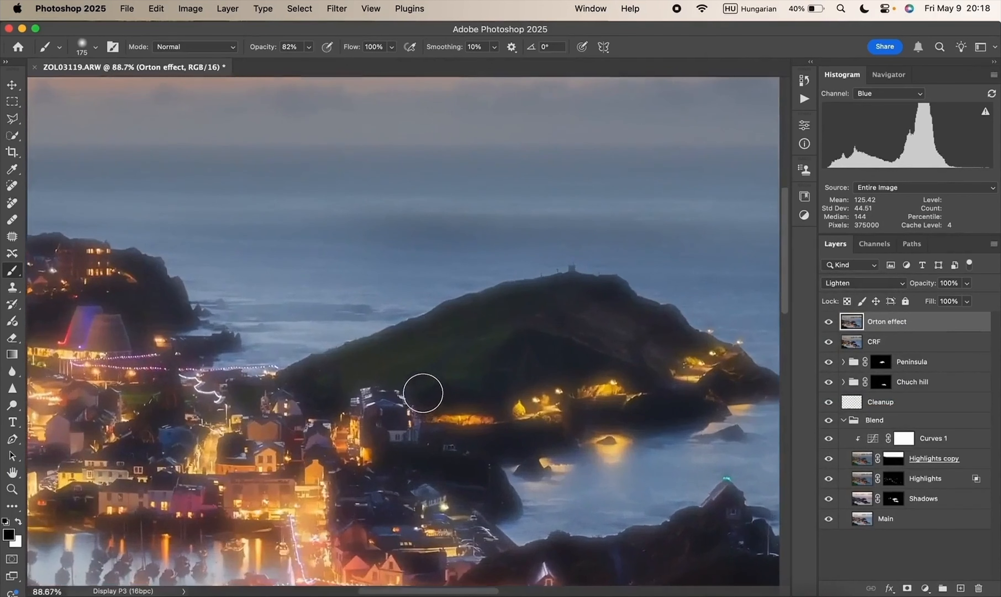
scroll(423, 393, down, 5)
scroll(422, 393, left, 5)
click(829, 322)
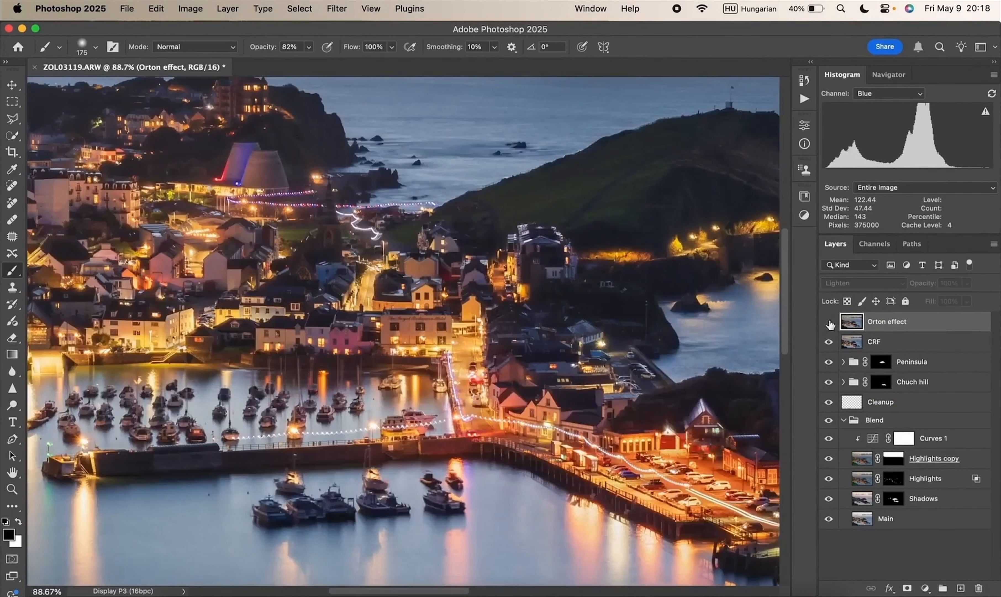
click(829, 322)
click(829, 322)
click(829, 322)
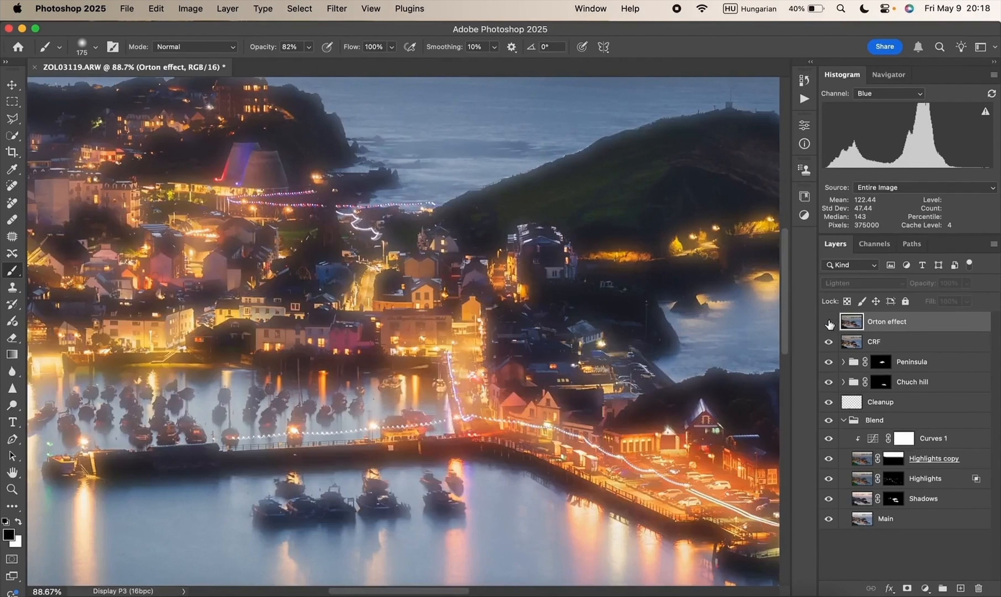
click(829, 321)
Step: Reduce the Orton effect layer's opacity to 20% and check the image repeatedly with and without it
drag(925, 286, 872, 290)
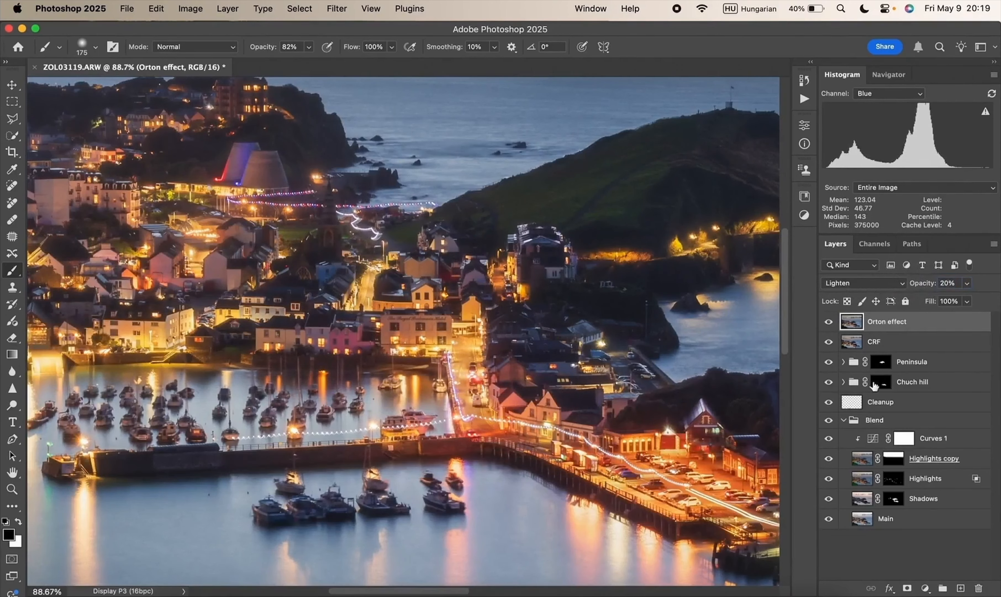
click(831, 324)
click(831, 324)
click(832, 324)
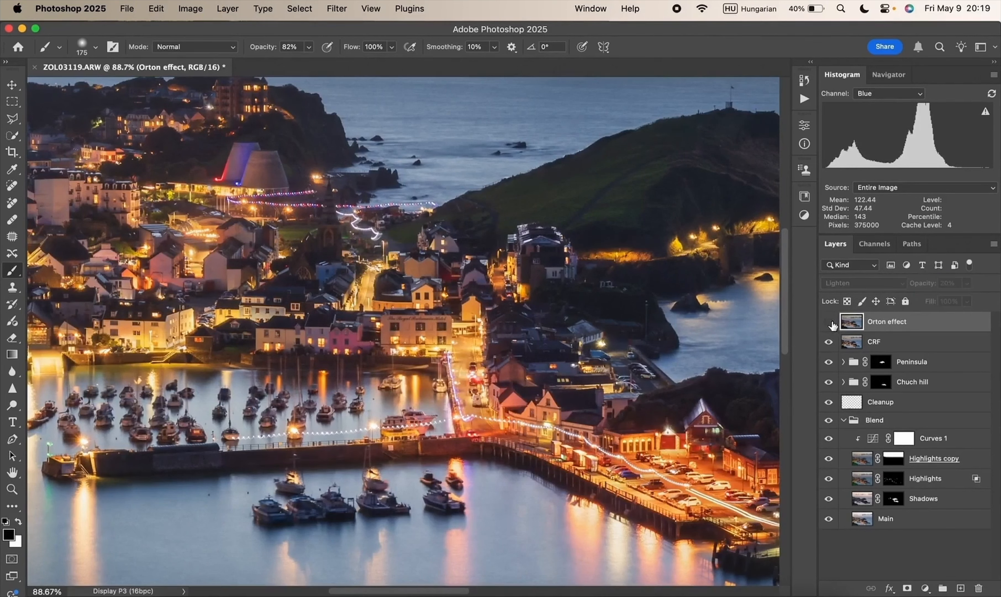
click(831, 324)
click(831, 323)
click(831, 324)
click(831, 324)
click(831, 324)
click(831, 324)
click(831, 324)
click(831, 324)
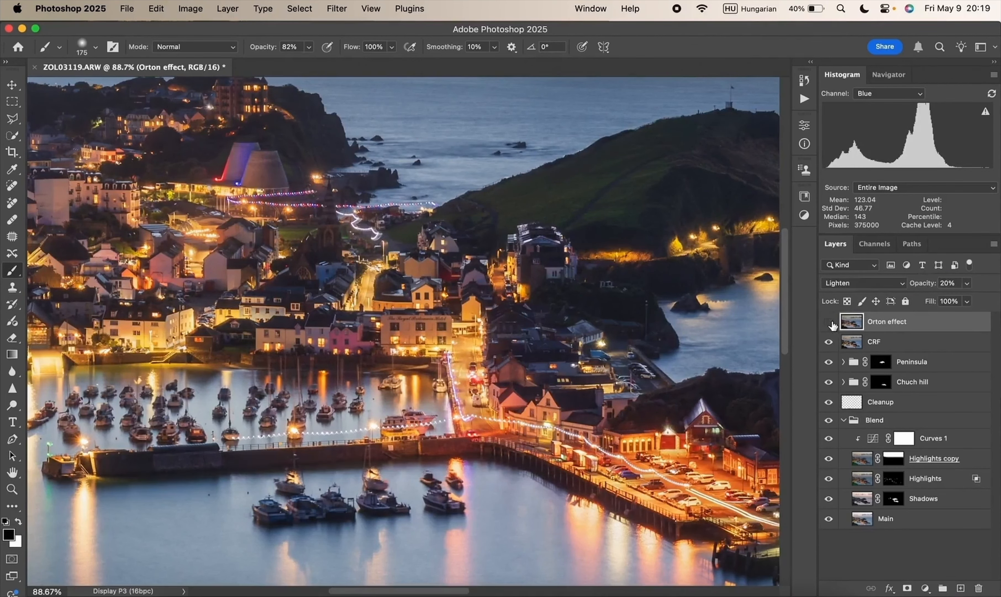
click(831, 324)
click(831, 324)
click(831, 323)
click(831, 323)
scroll(554, 368, down, 5)
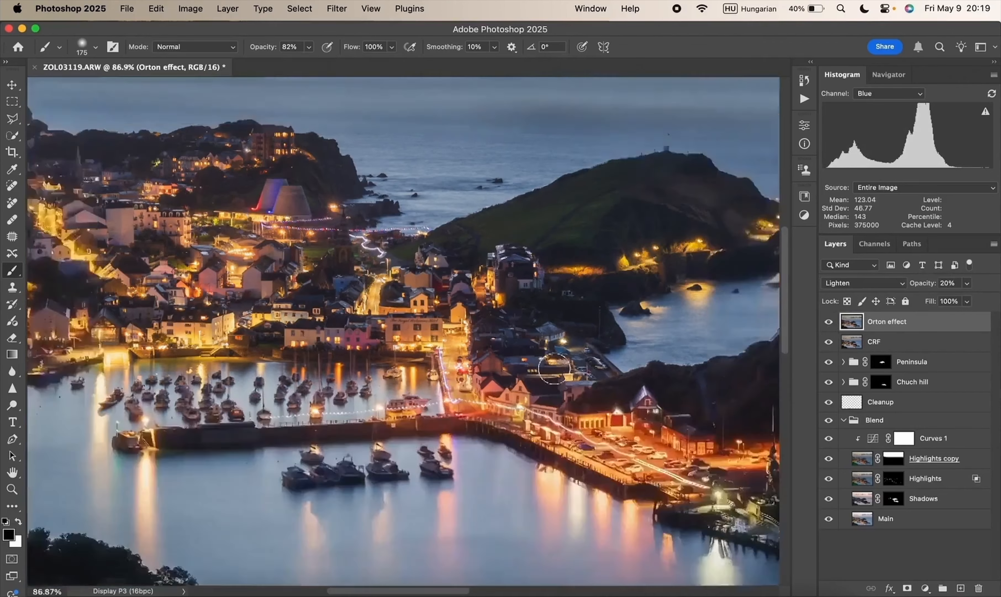
scroll(554, 369, down, 2)
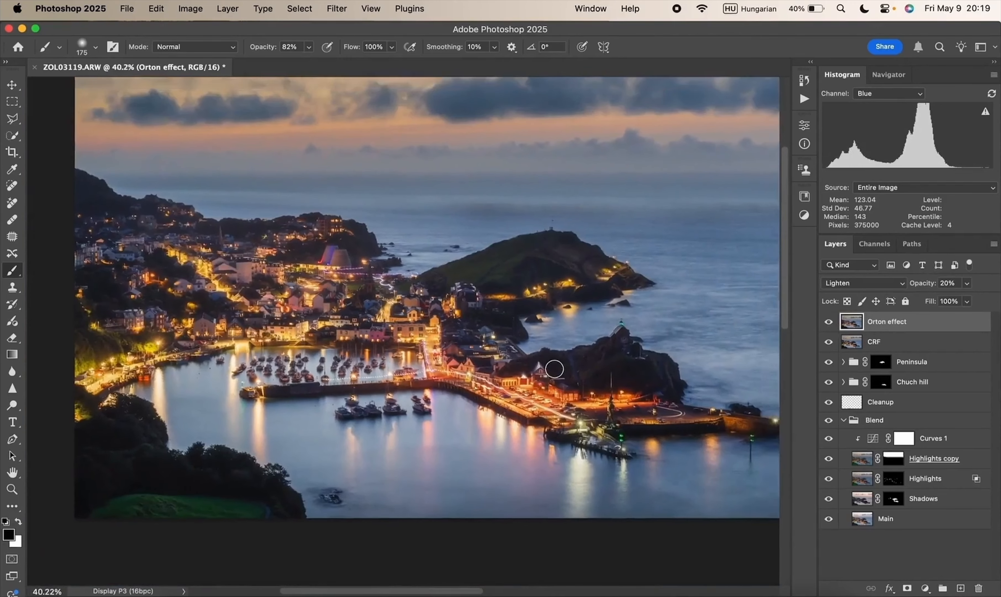
scroll(554, 369, up, 3)
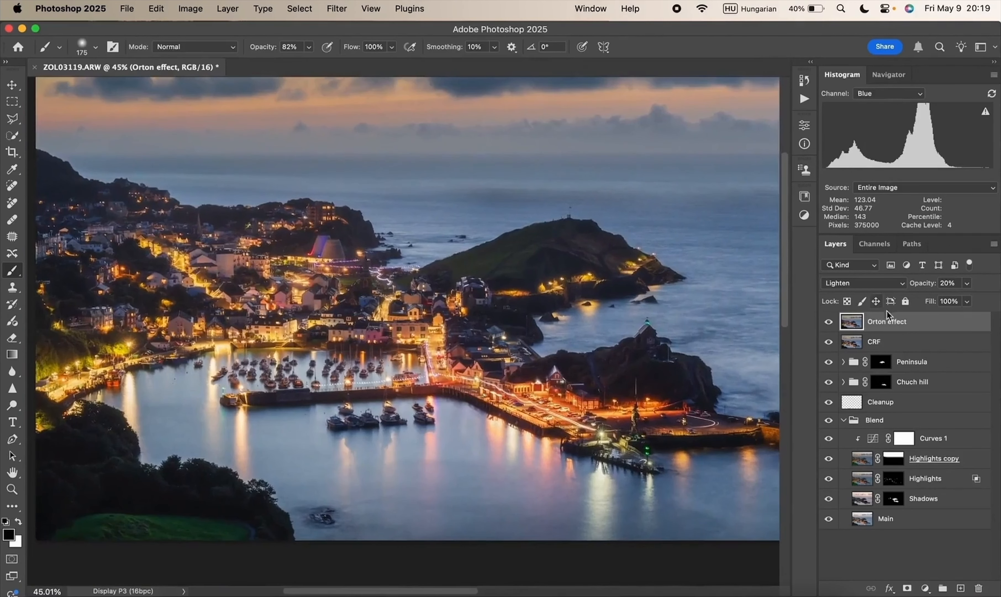
drag(949, 342, 960, 588)
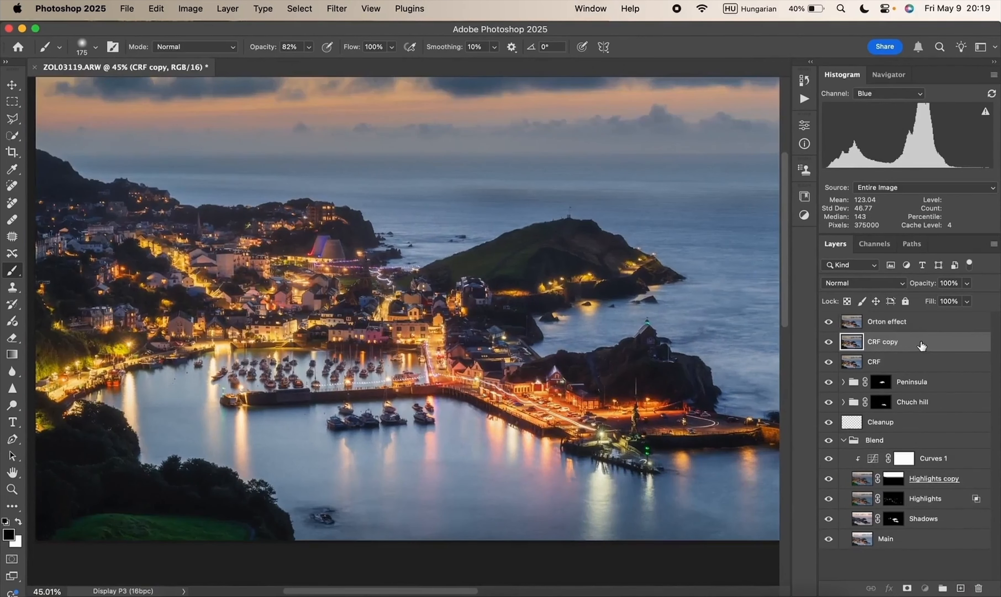
drag(920, 346, 978, 588)
click(900, 326)
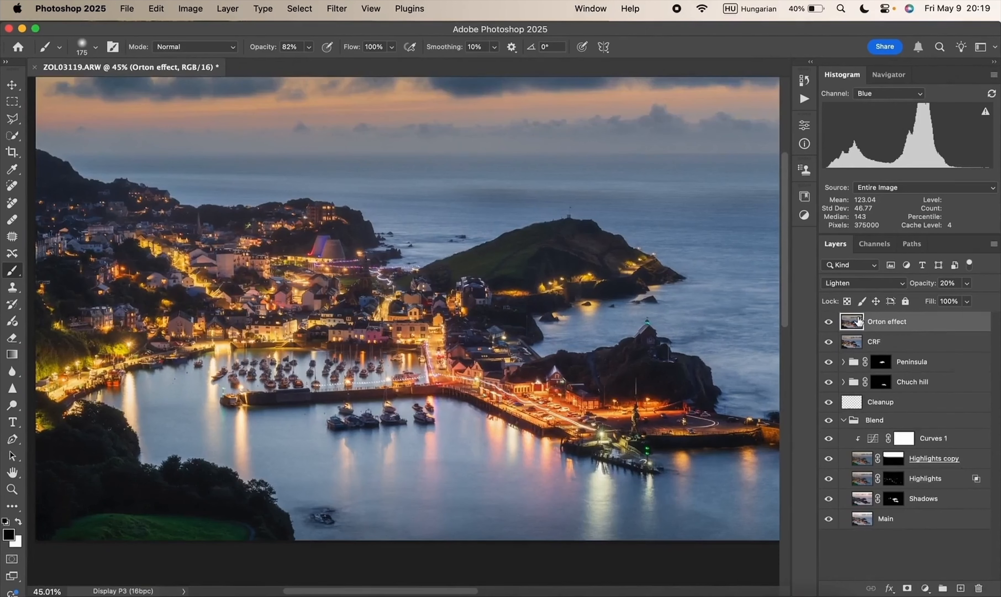
Step: Duplicate the CRF layer above the Orton effect layer and rename the copy "Sharpening"
click(849, 343)
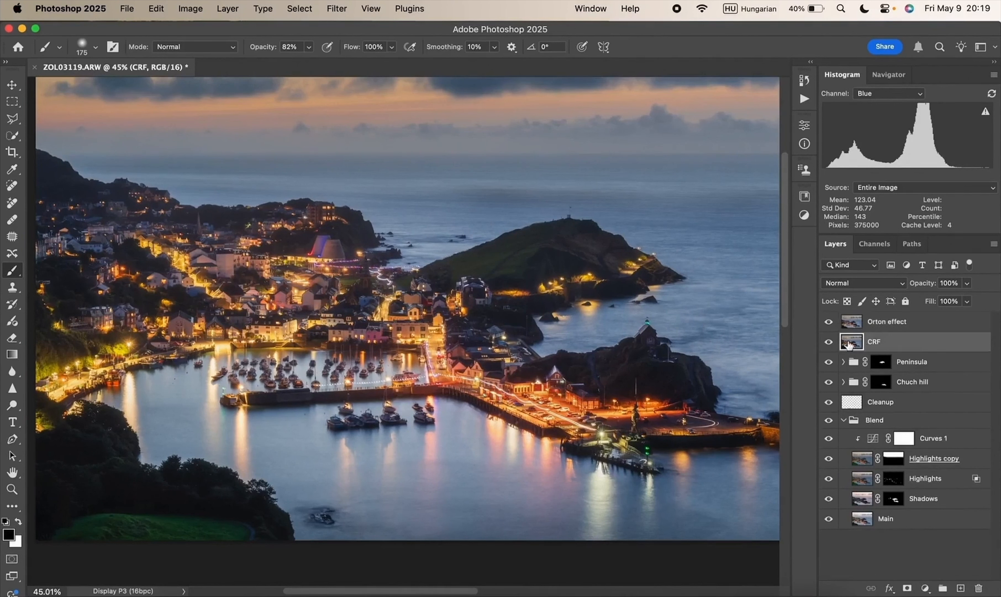
drag(883, 345, 917, 320)
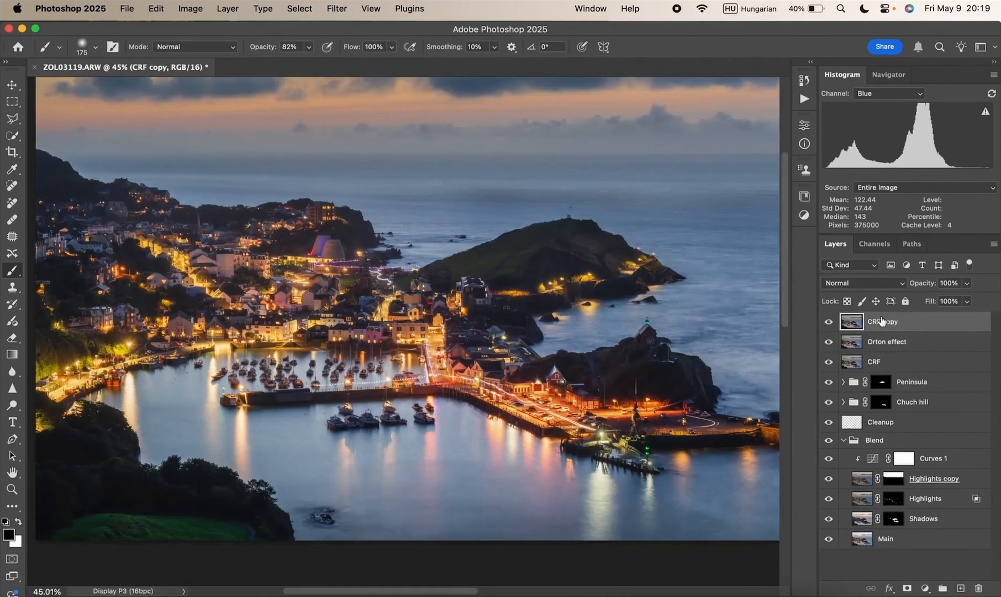
double_click(873, 321)
text(Sharpening)
key(Return)
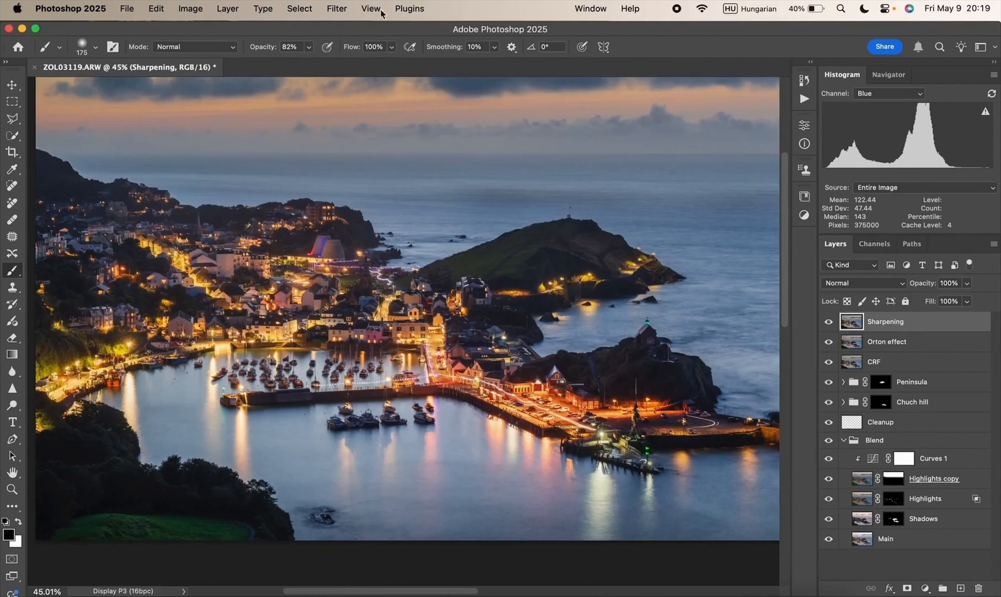
Step: Apply a High Pass filter to the Sharpening layer and set its blend mode to Overlay
click(336, 9)
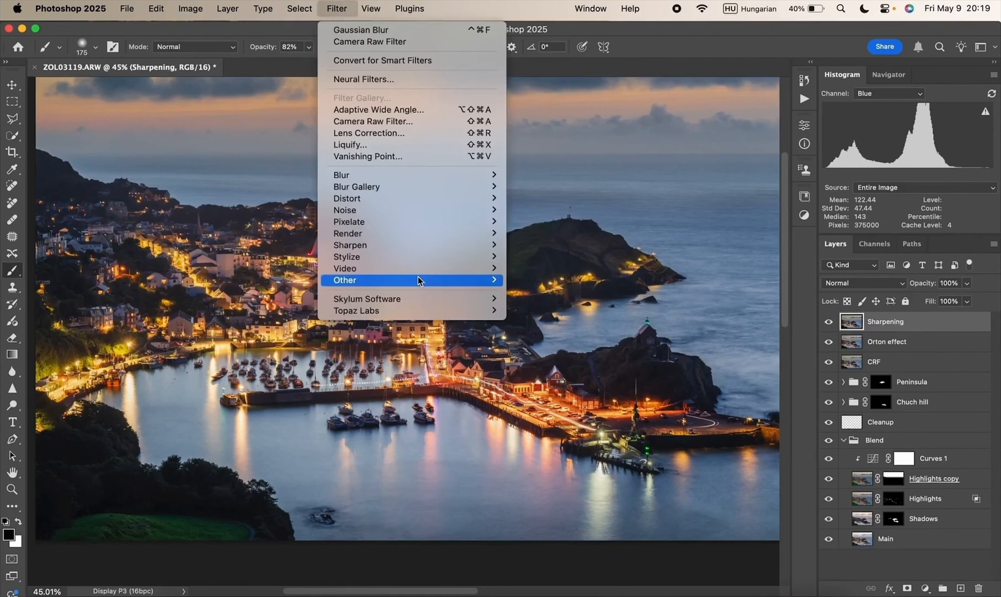
mouse_move(419, 281)
click(563, 294)
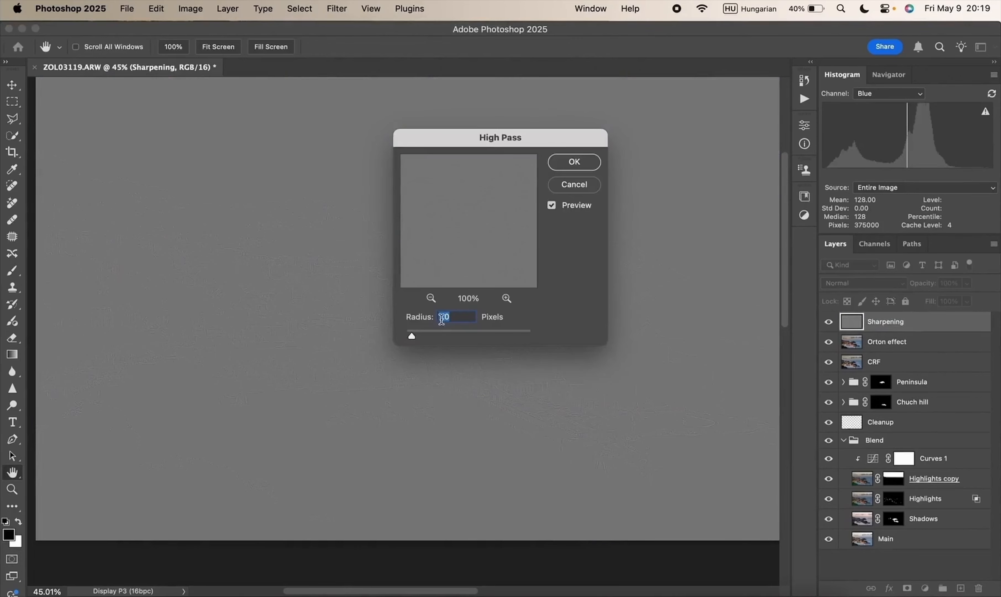
click(579, 162)
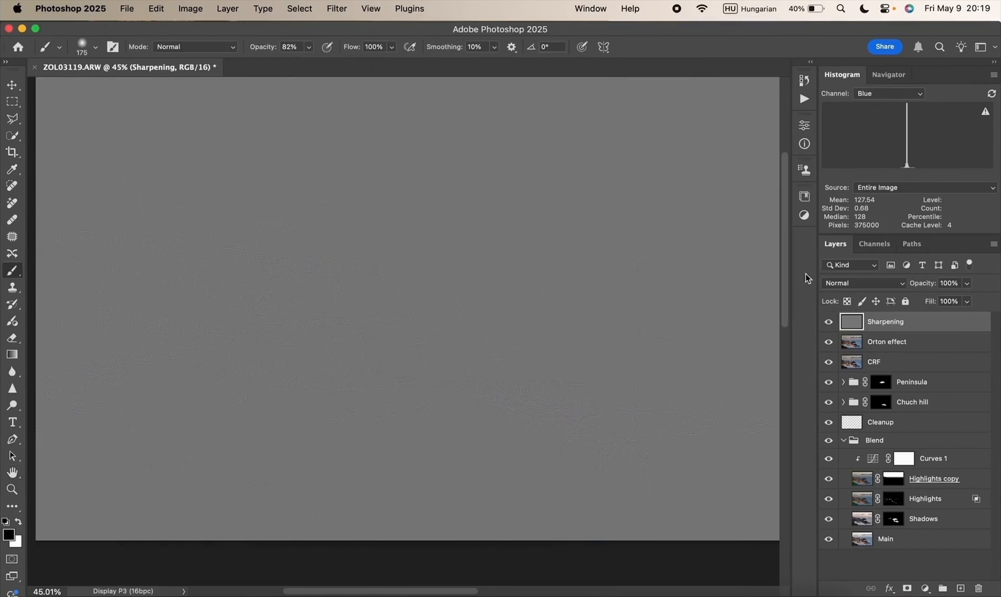
click(860, 282)
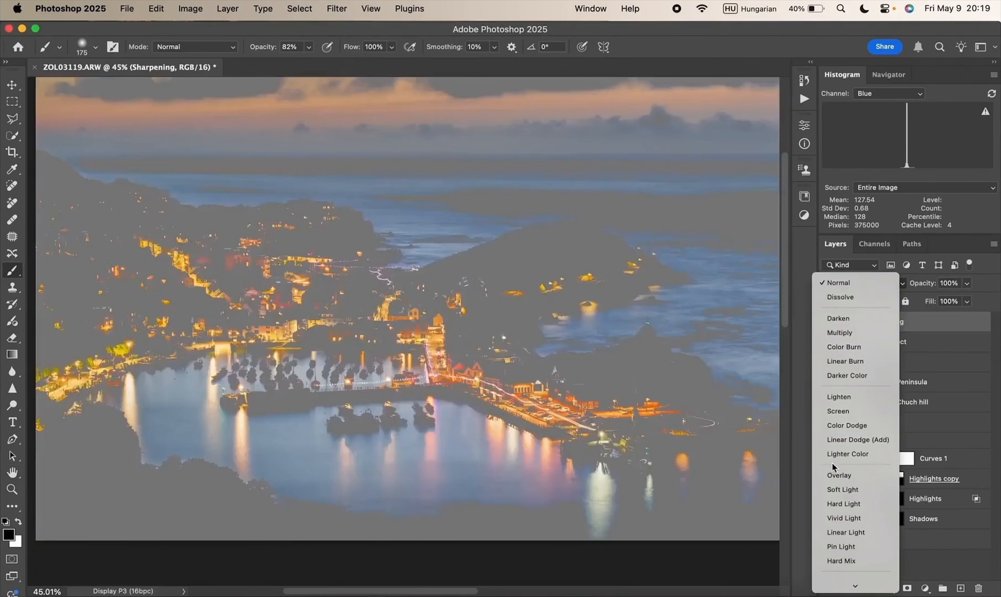
click(841, 476)
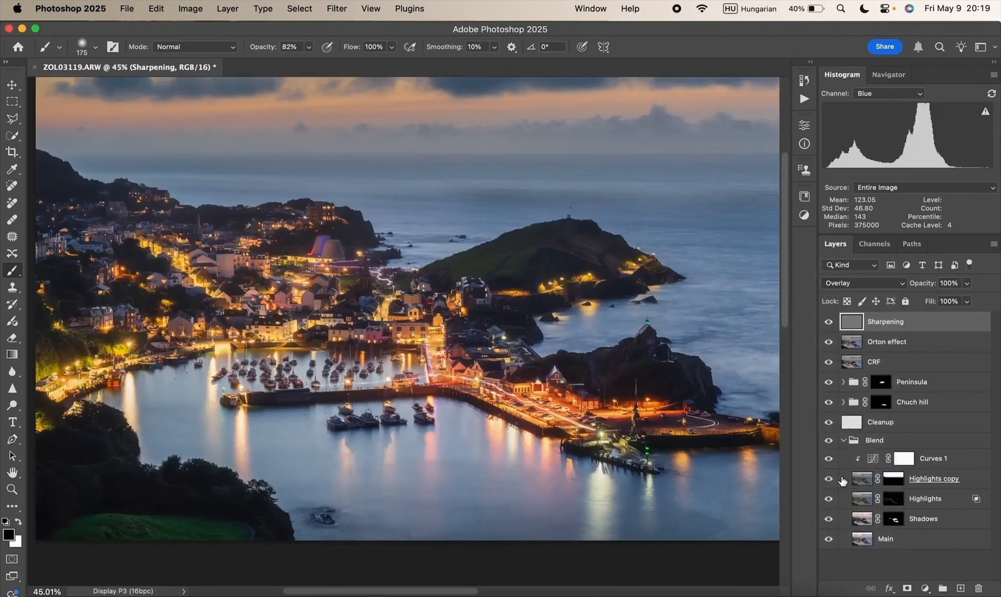
Step: Compare the hotel and houses up close with and without the Sharpening layer, and inspect the sea and sky
scroll(410, 317, up, 10)
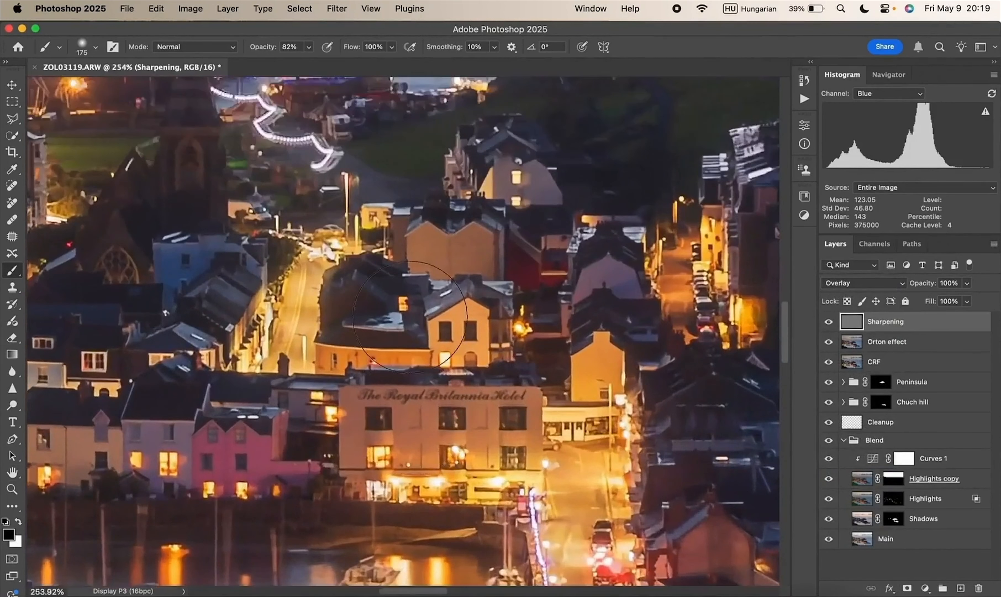
scroll(410, 318, up, 3)
click(829, 321)
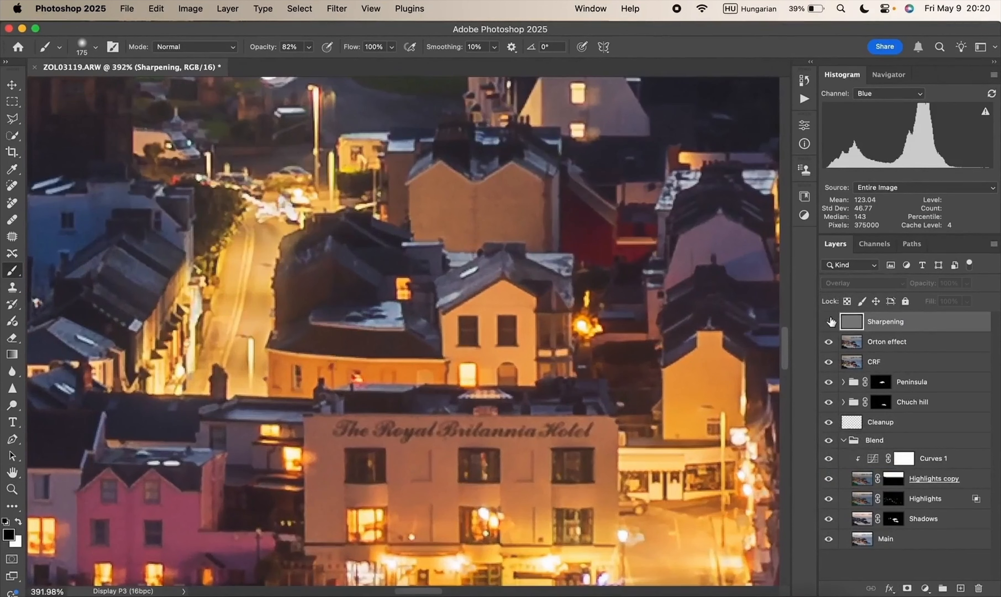
click(830, 322)
click(829, 321)
click(829, 322)
click(829, 322)
click(829, 322)
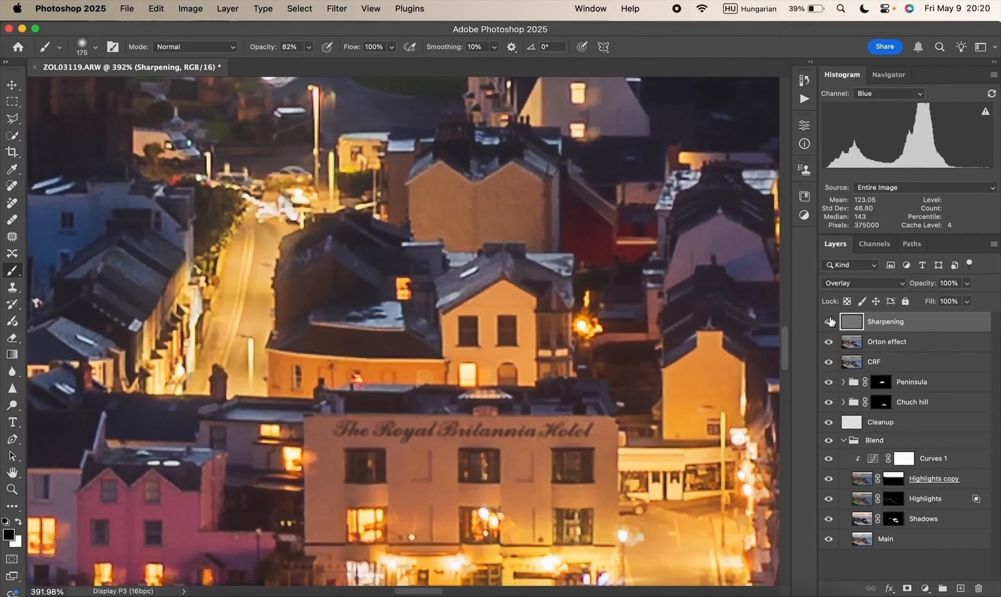
scroll(604, 285, up, 15)
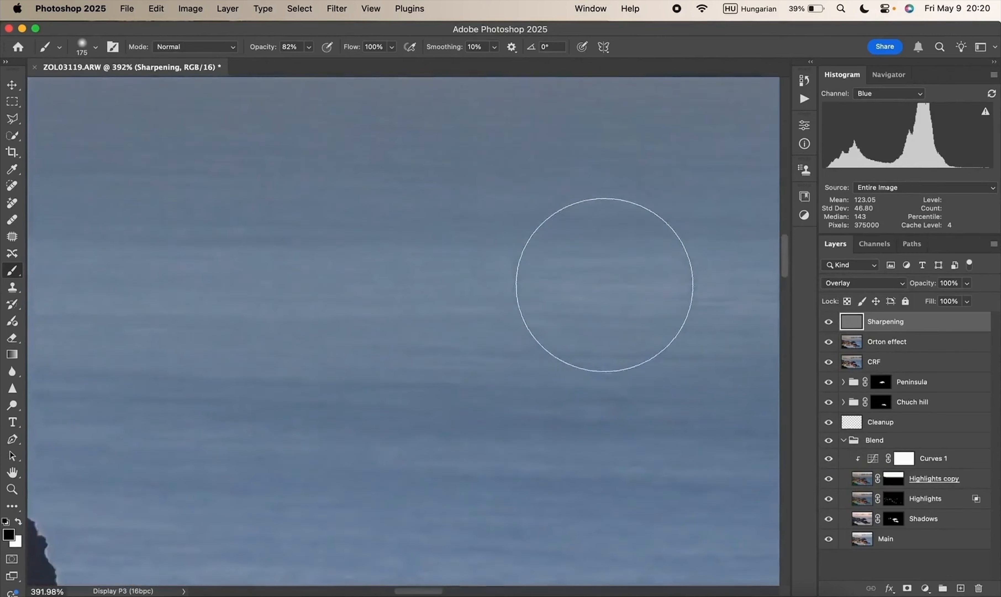
scroll(604, 284, up, 5)
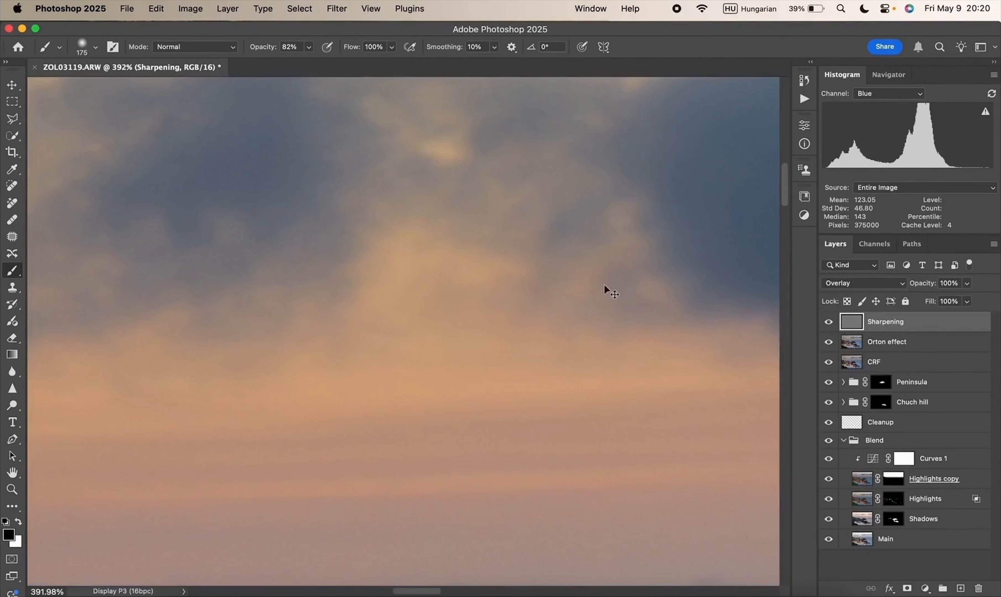
key(super+0)
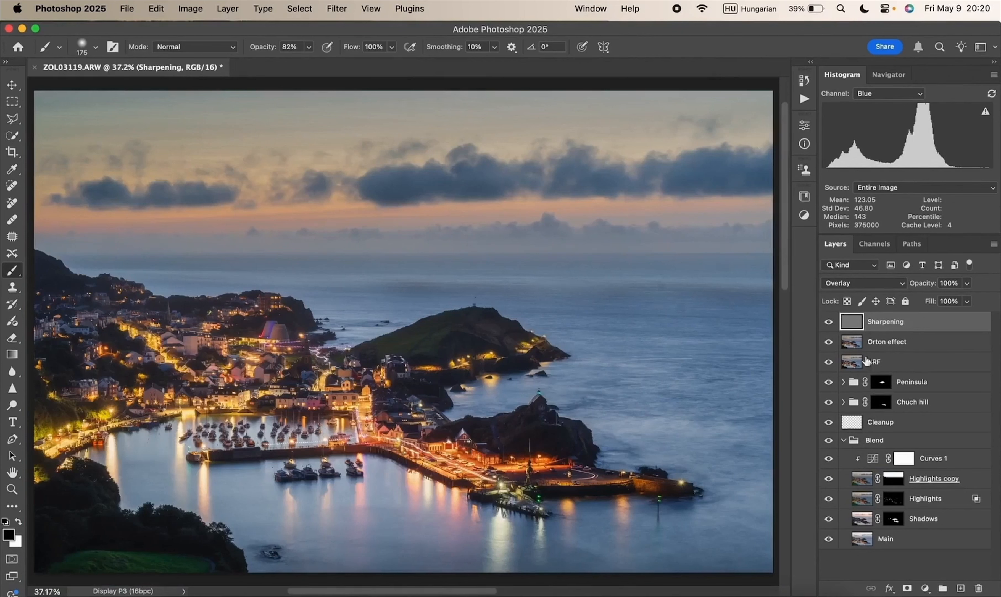
click(855, 362)
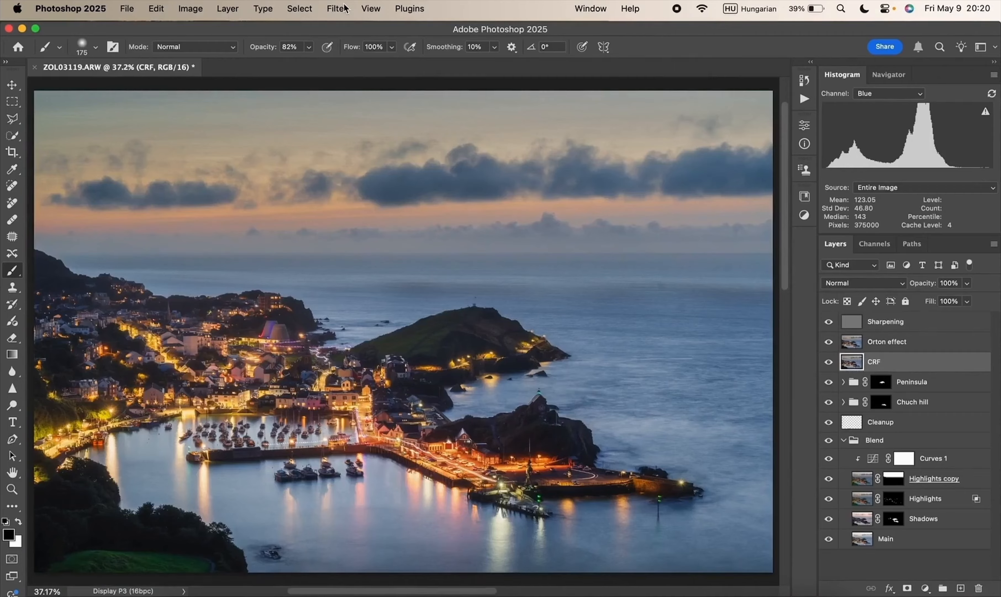
click(307, 9)
click(311, 160)
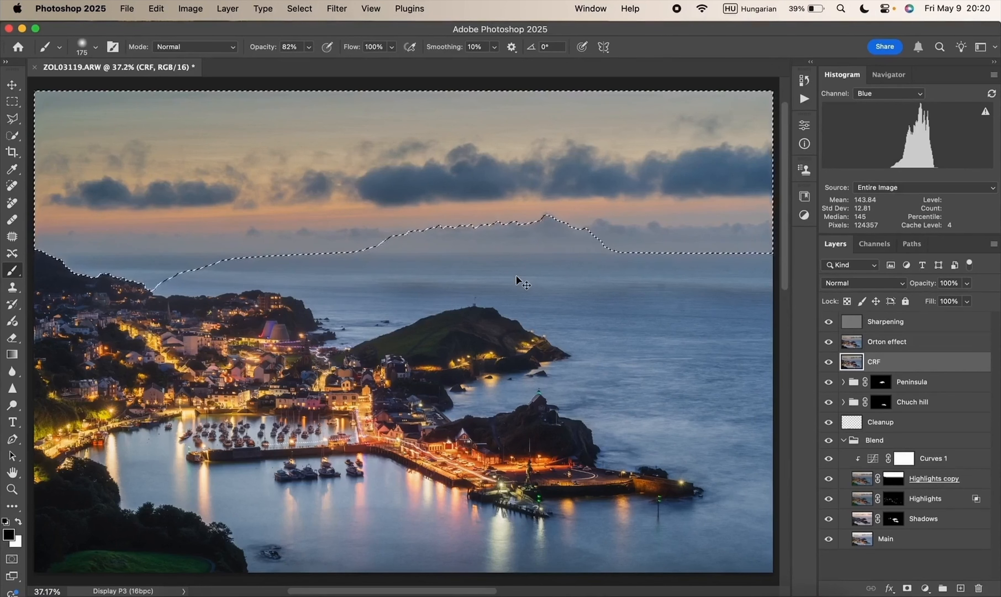
key(super+d)
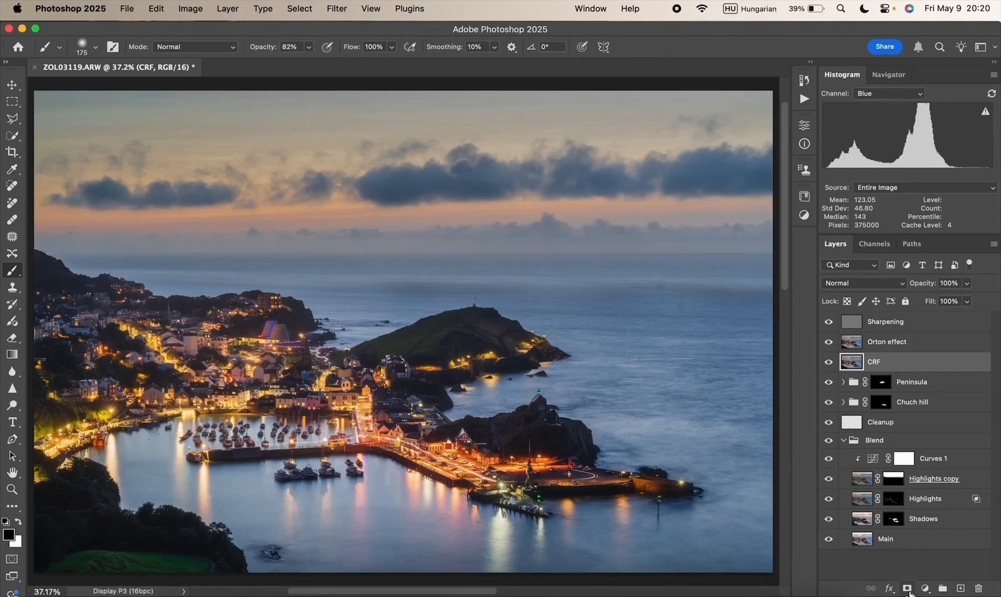
Step: Add a layer mask to the Sharpening layer and paint the sky out with a black 1100 px brush at 100% opacity
click(905, 325)
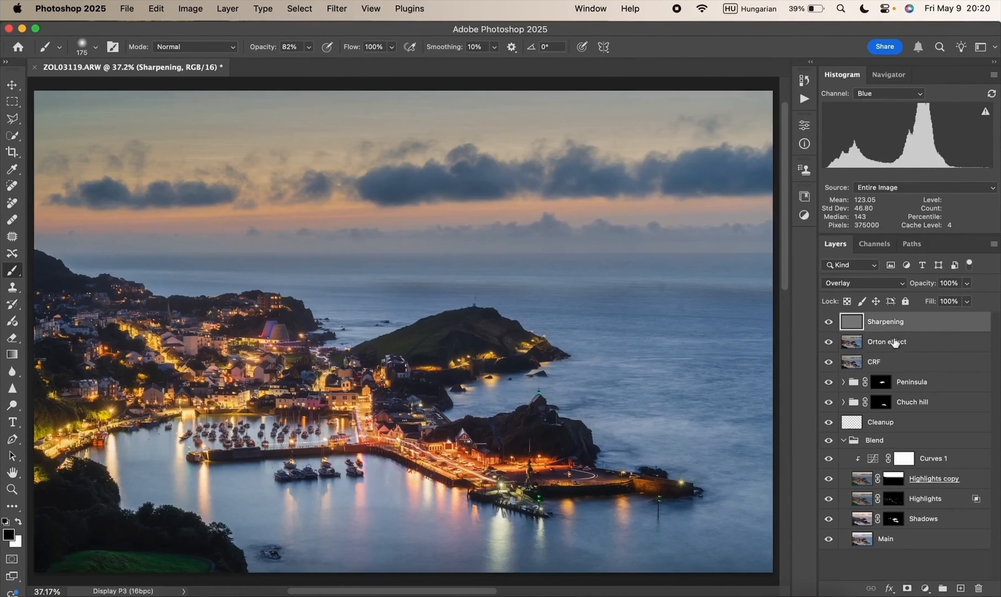
click(907, 588)
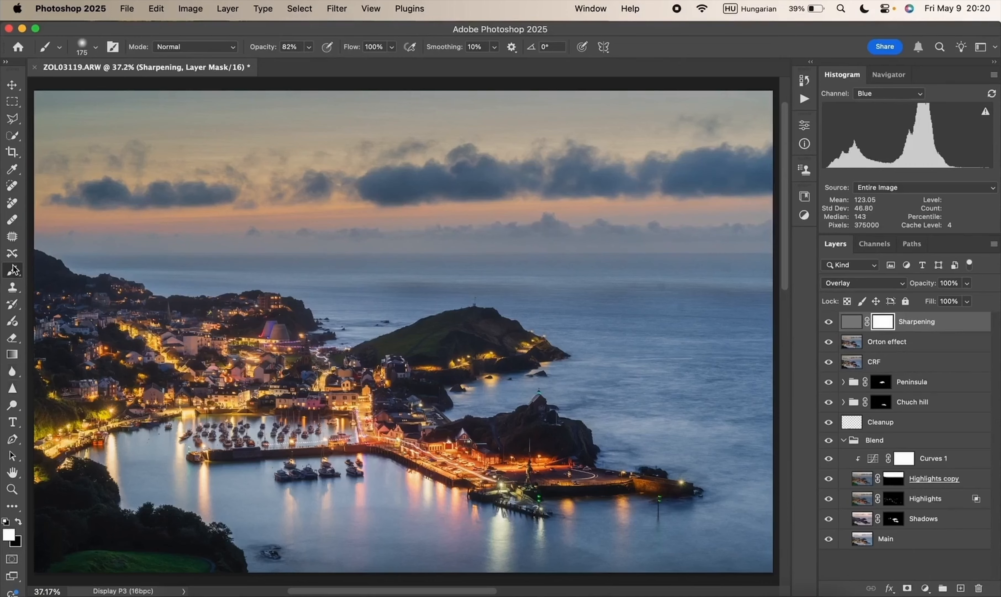
click(18, 521)
key(0)
key(bracketright)
key(bracketright)
key(bracketright)
key(bracketright)
key(bracketright)
key(bracketright)
key(bracketright)
key(bracketright)
key(bracketright)
key(bracketright)
key(bracketright)
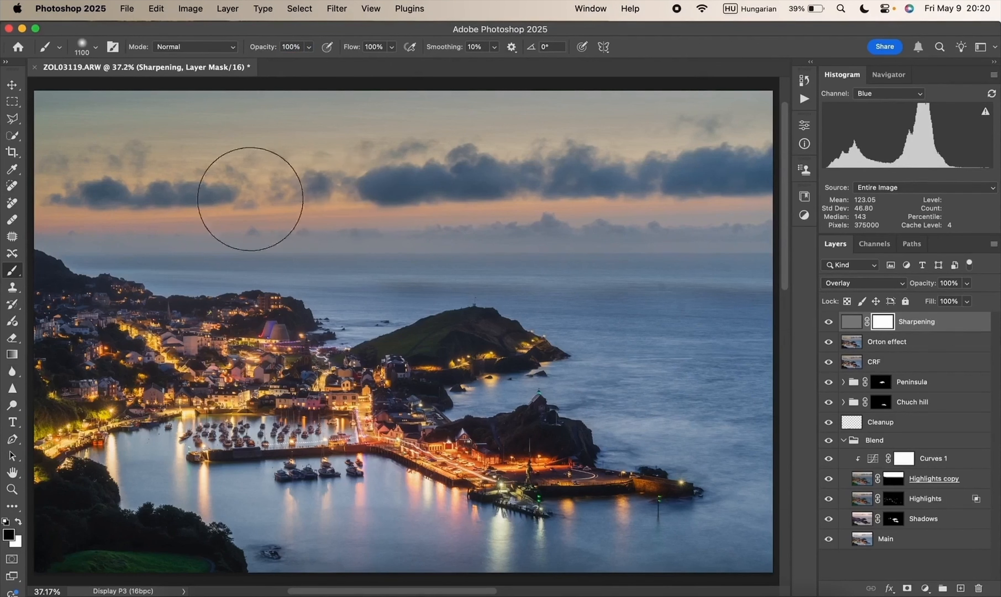
scroll(86, 191, down, 1)
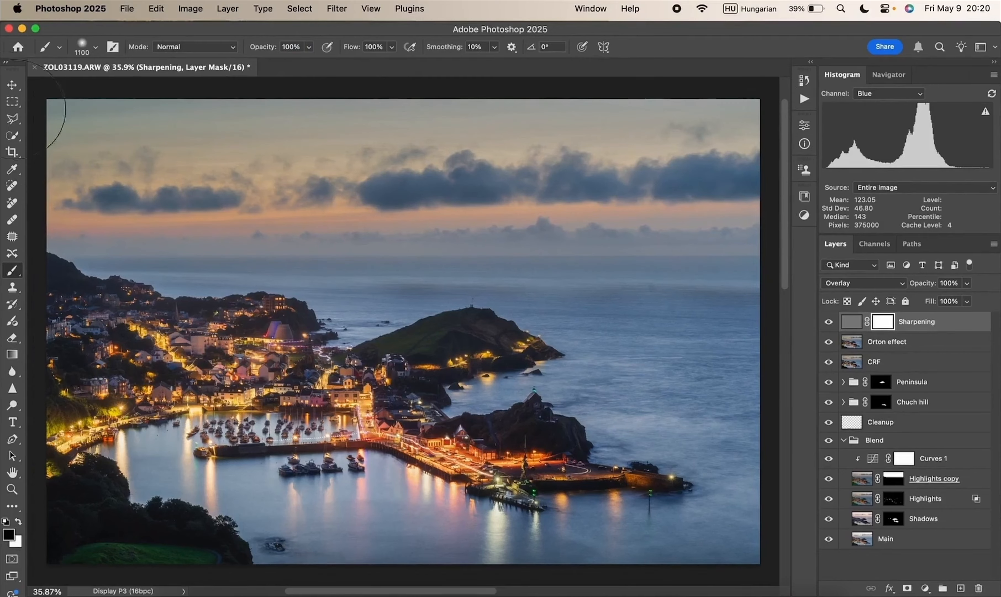
drag(17, 109, 11, 106)
alt+click(885, 324)
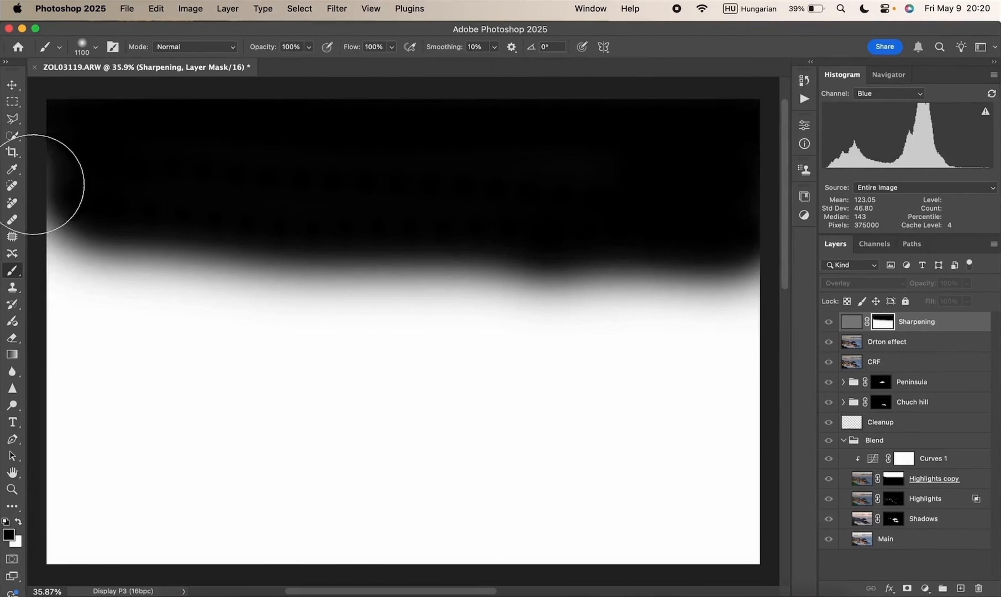
mouse_move(40, 186)
mouse_down()
mouse_move(65, 177)
mouse_move(56, 177)
mouse_move(58, 197)
mouse_up()
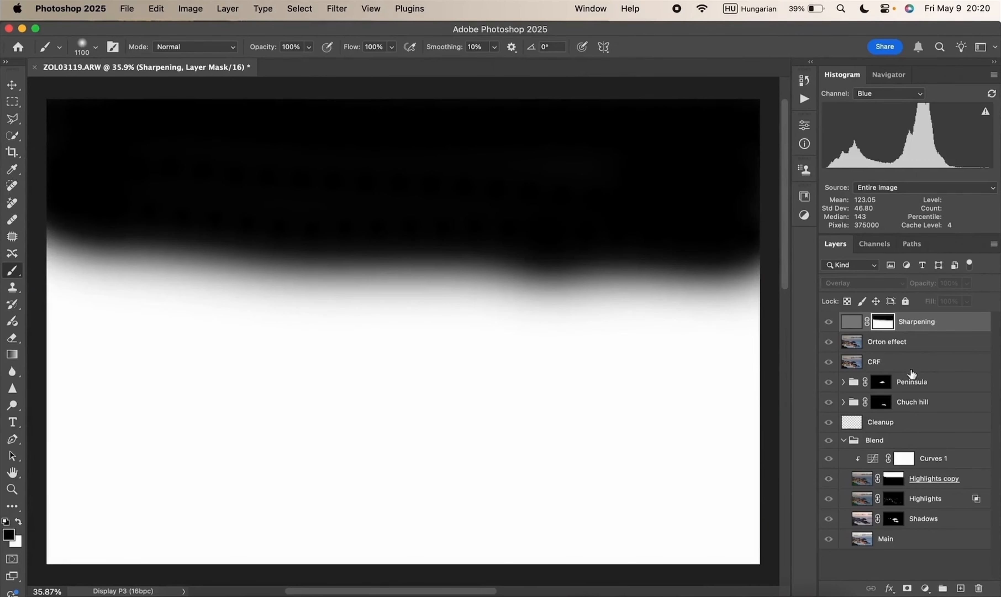
click(851, 322)
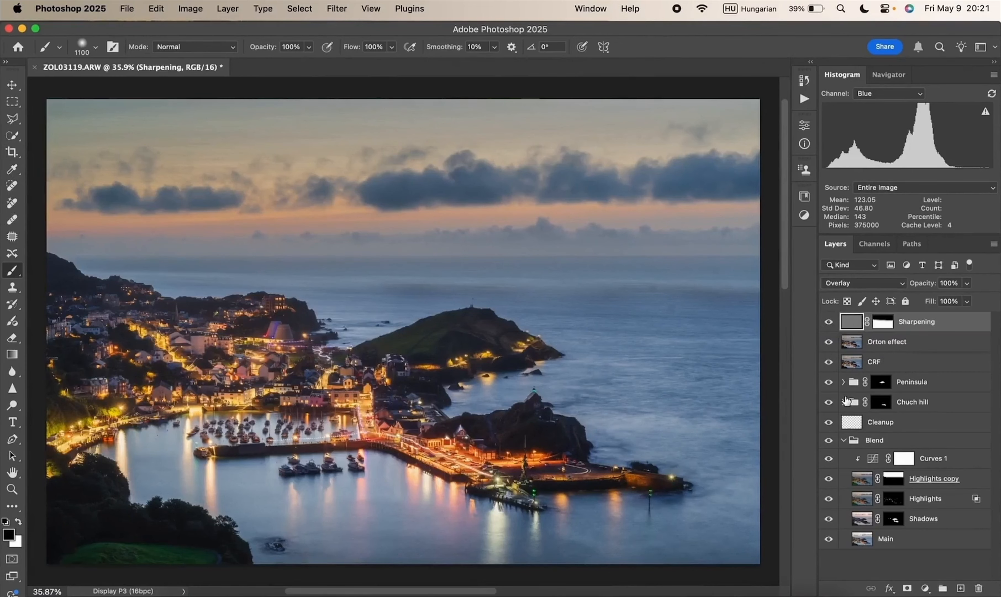
Step: Switch to Finder for the original RAW files and make ZOL03117 and ZOL03112 visible in the Origonal RAW group
mouse_move(168, 595)
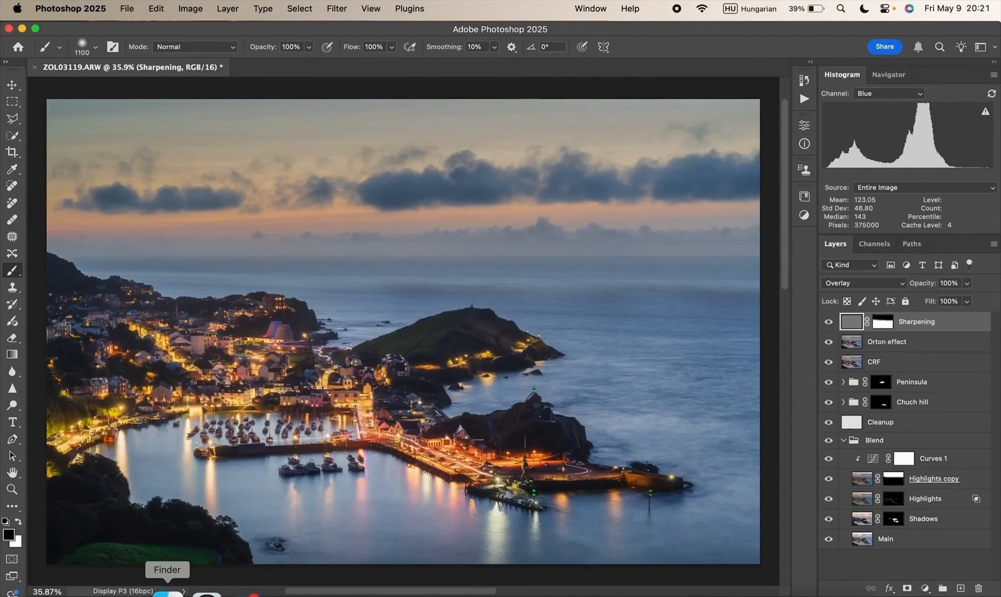
click(168, 594)
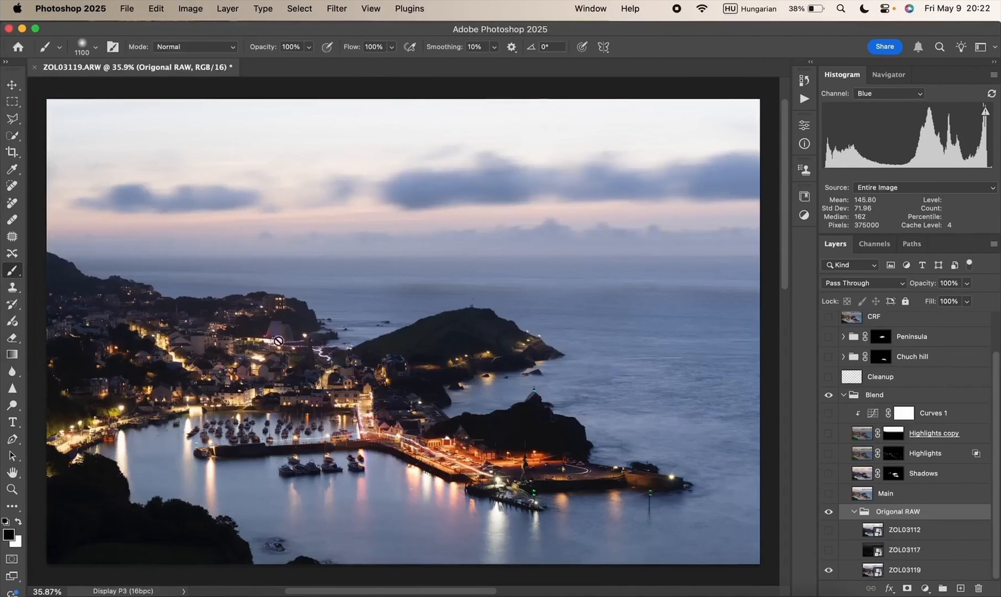
scroll(426, 419, down, 1)
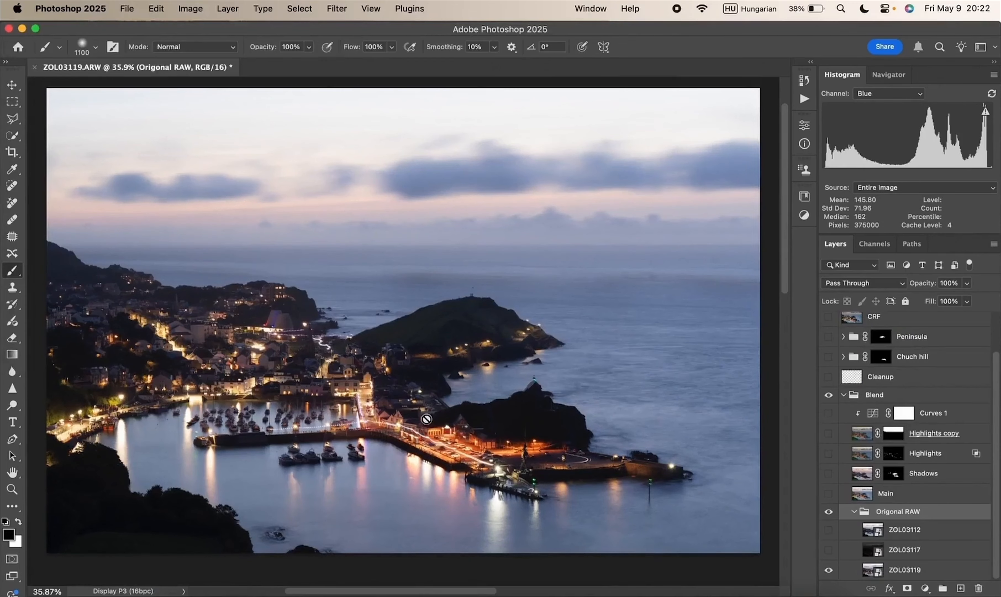
click(829, 550)
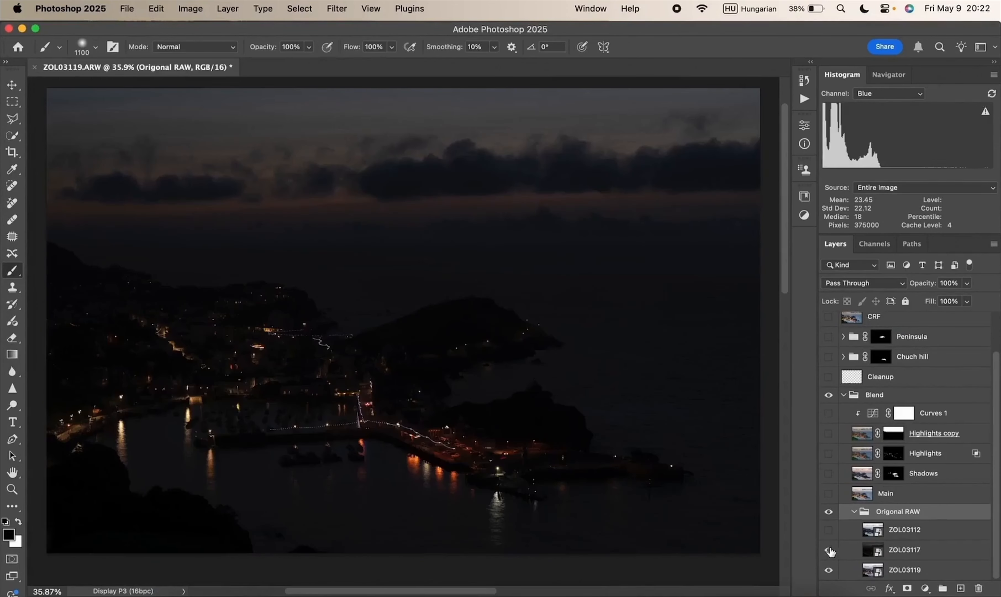
click(828, 530)
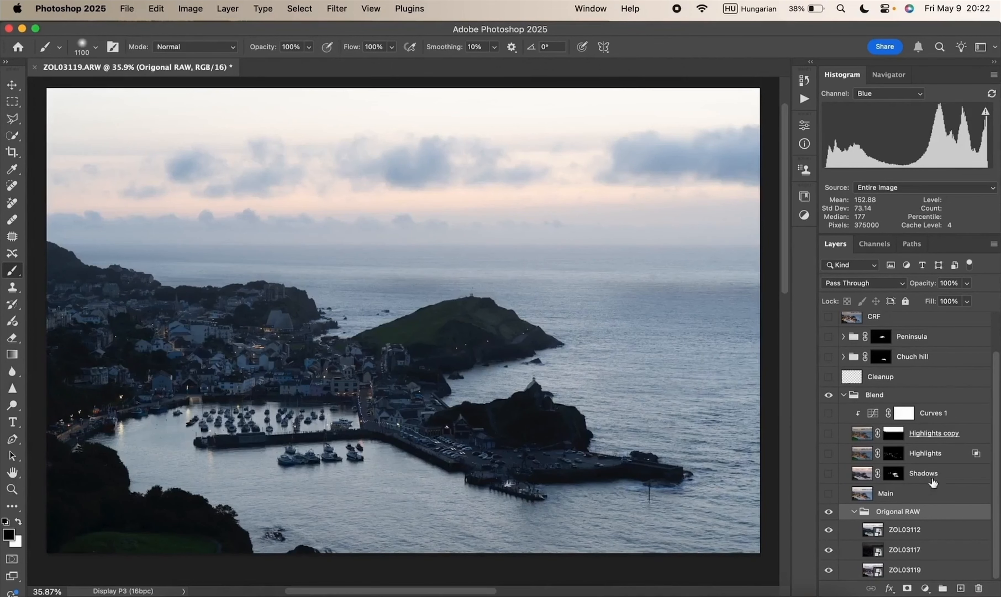
Step: Turn on the Main, Shadows and Highlights layers of the Blend group, comparing the image with and without Highlights
click(829, 493)
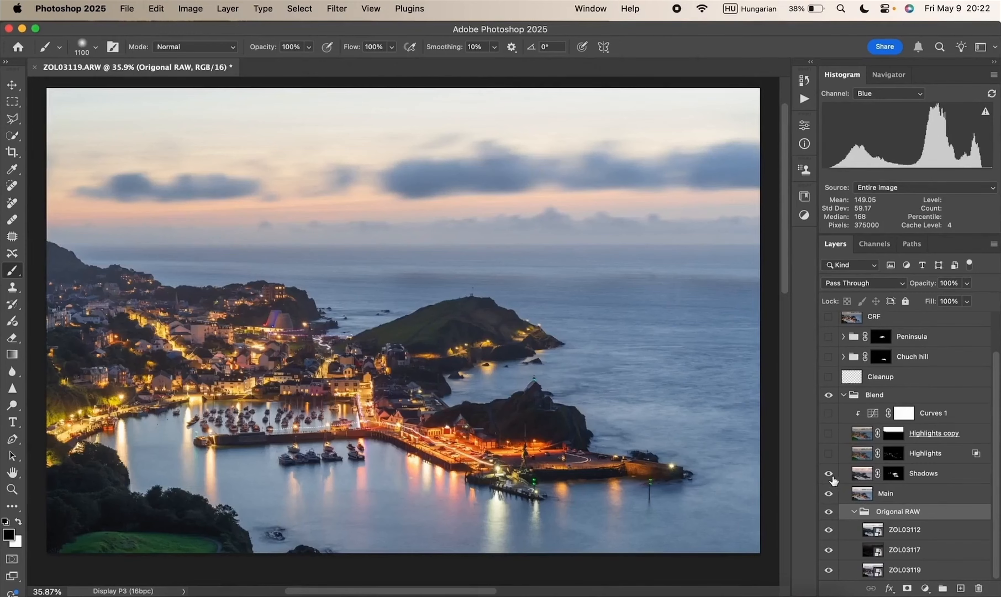
click(861, 473)
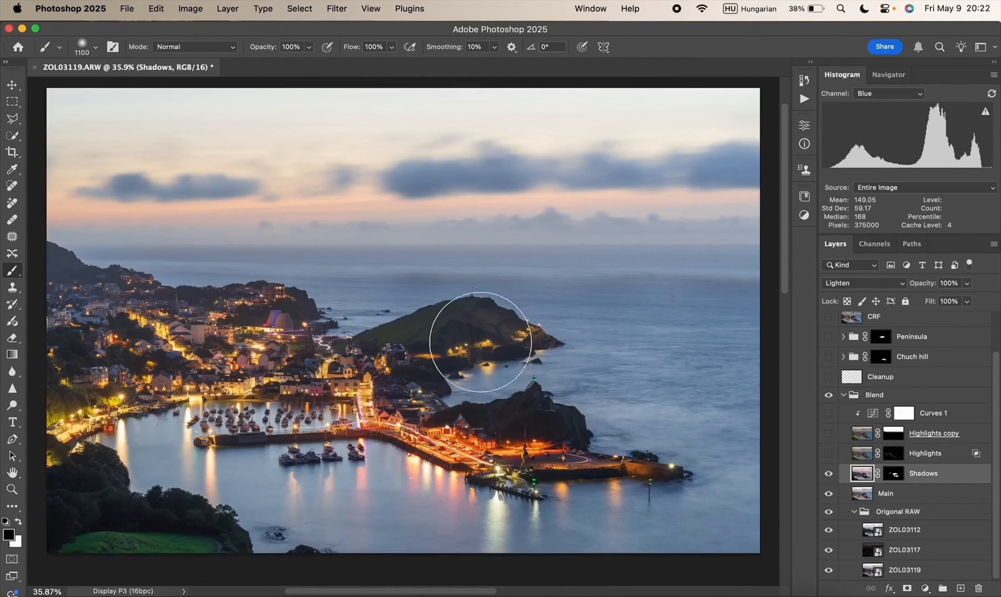
click(828, 453)
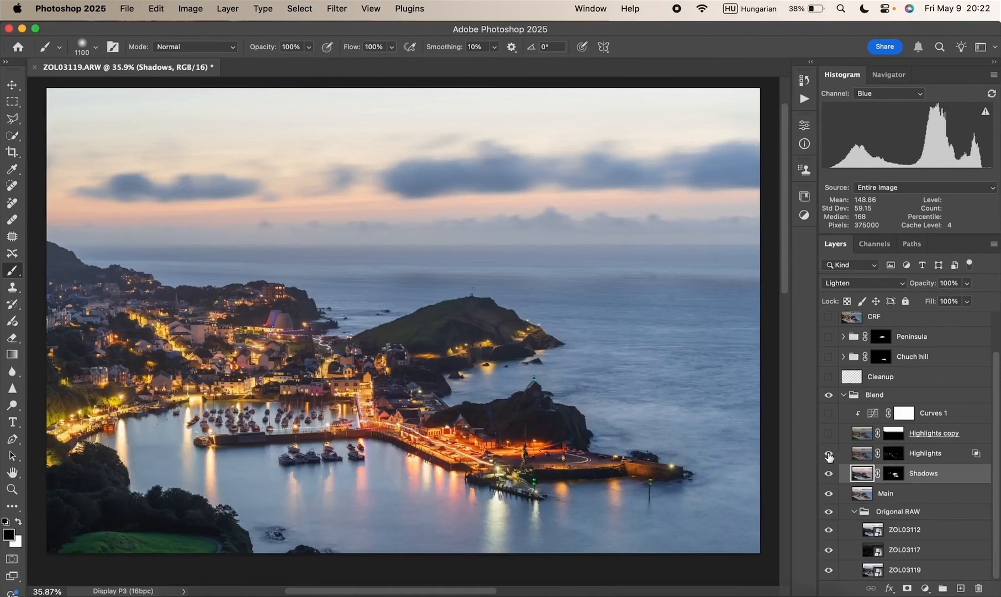
click(829, 454)
click(828, 453)
click(829, 454)
click(828, 454)
click(828, 453)
click(829, 454)
click(829, 453)
click(828, 453)
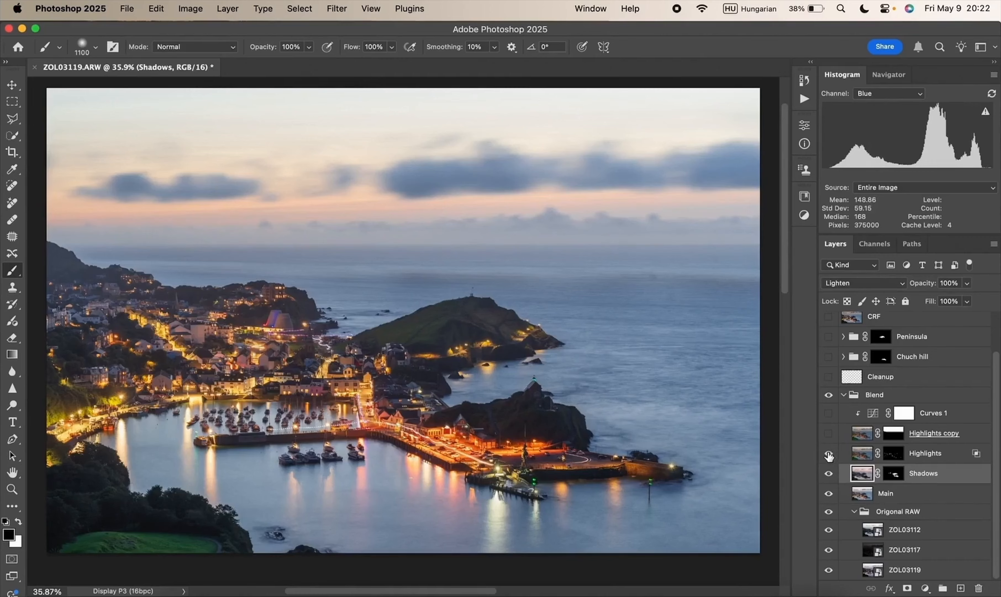
Step: Turn on the Highlights copy and Curves 1 layers, comparing the sky with and without each of them
click(829, 432)
click(828, 433)
click(829, 432)
click(829, 433)
click(829, 433)
click(828, 413)
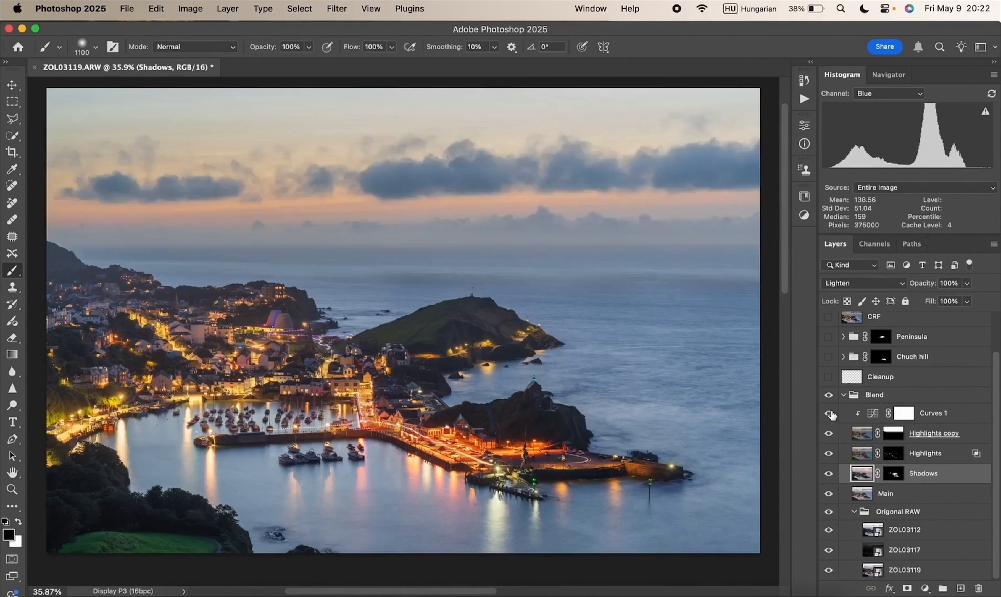
click(828, 412)
click(828, 413)
Step: Turn on the Cleanup layer, the Chuch hill and Peninsula groups, and the CRF, Orton effect and Sharpening layers
click(843, 356)
click(828, 377)
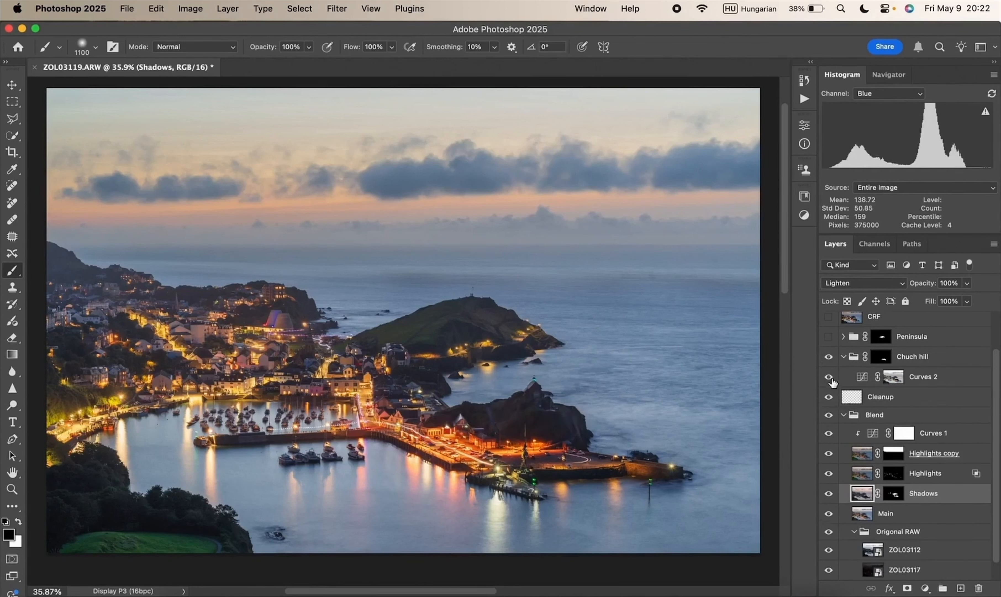
click(843, 357)
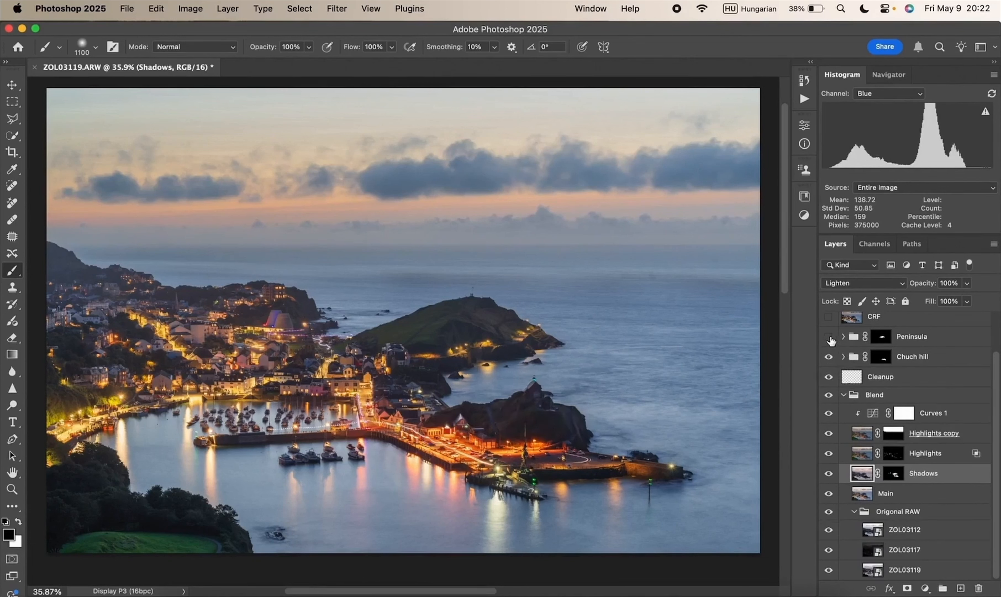
click(829, 336)
click(843, 336)
click(844, 337)
click(828, 317)
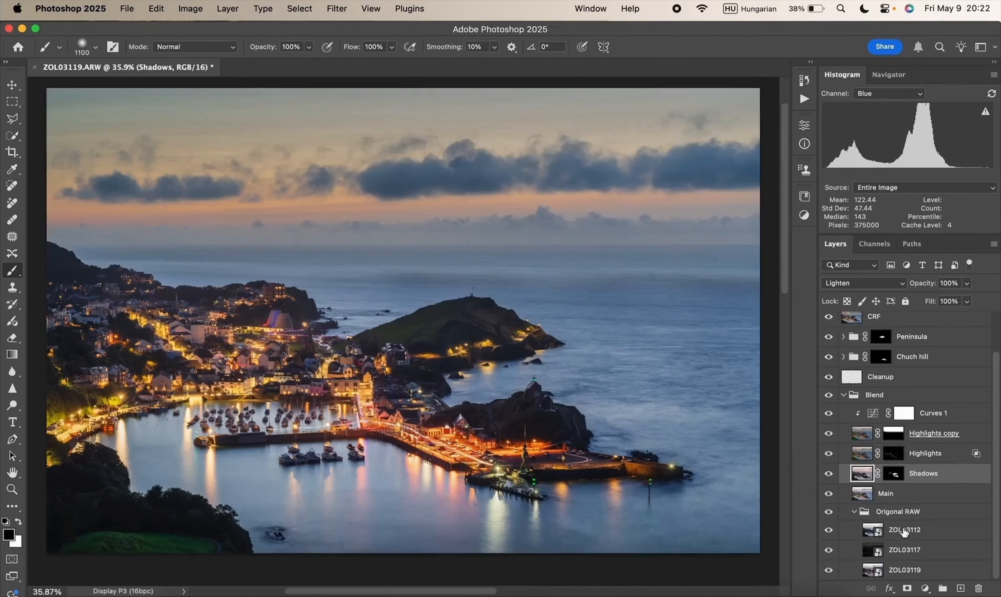
scroll(904, 532, up, 3)
click(829, 343)
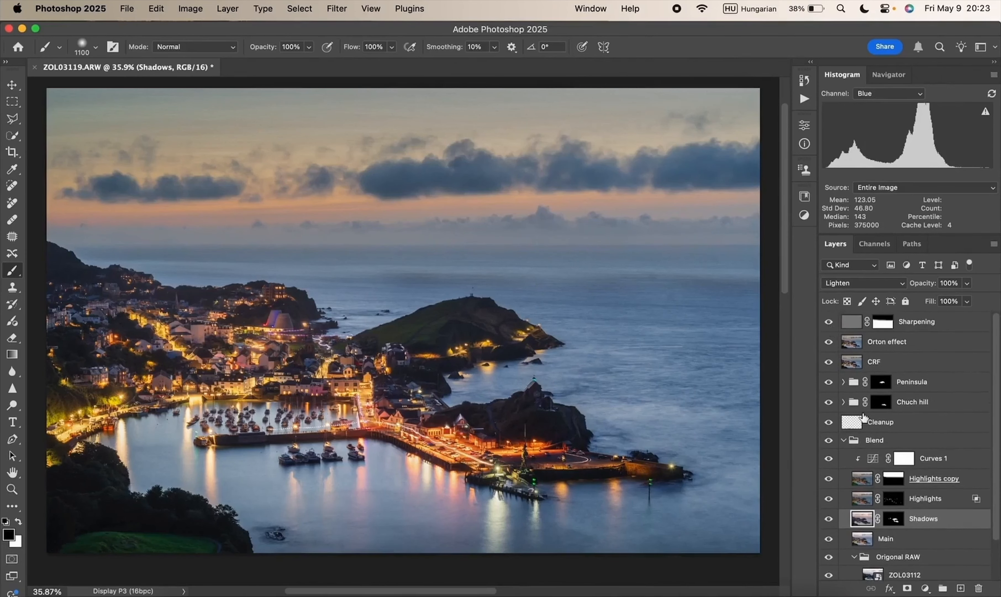
Step: Compare the finished image with the ZOL03119 RAW exposure shown alone, and collapse the Blend group
scroll(863, 417, down, 3)
alt+click(829, 569)
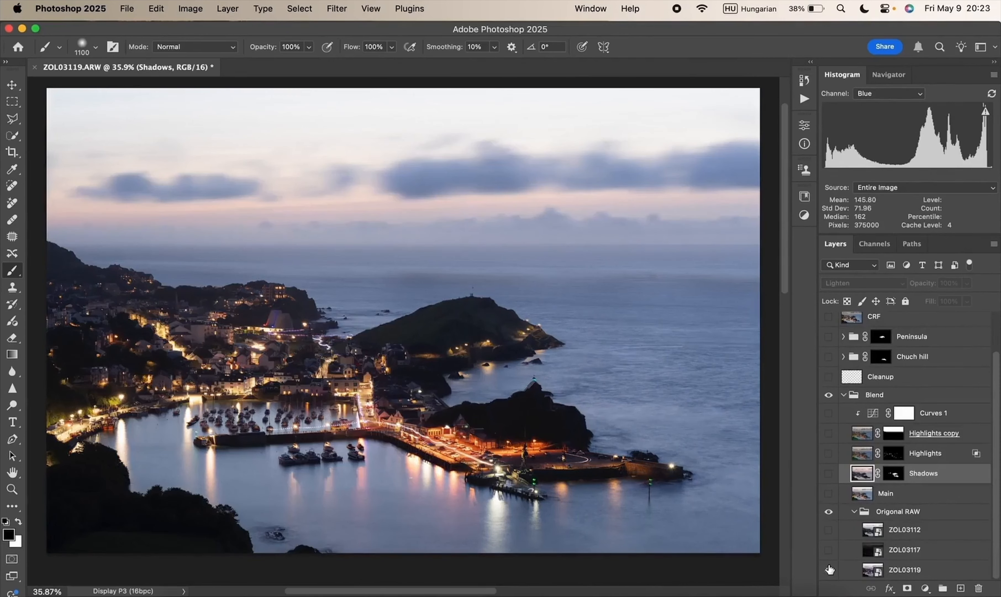
alt+click(829, 569)
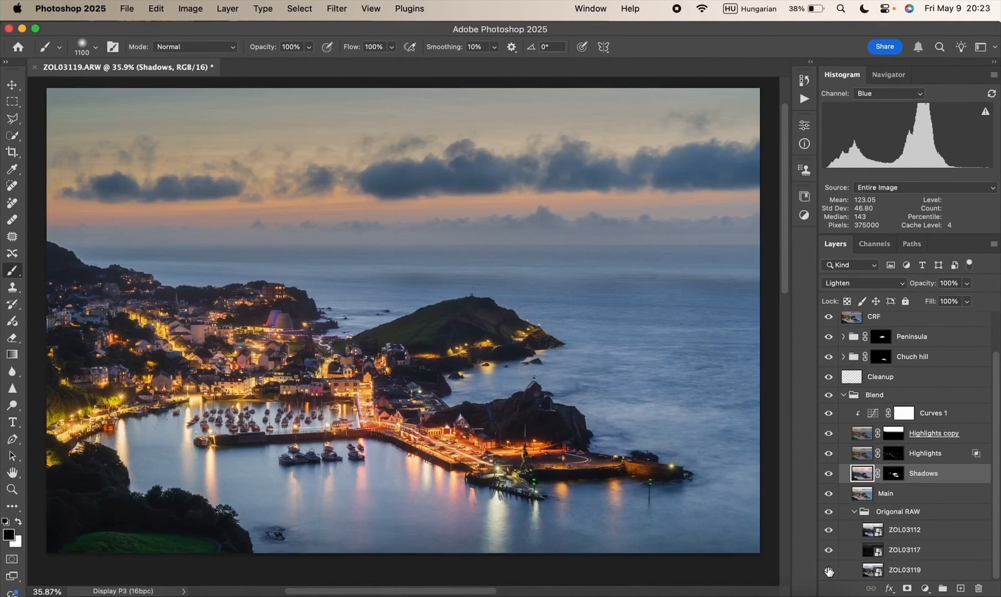
click(844, 395)
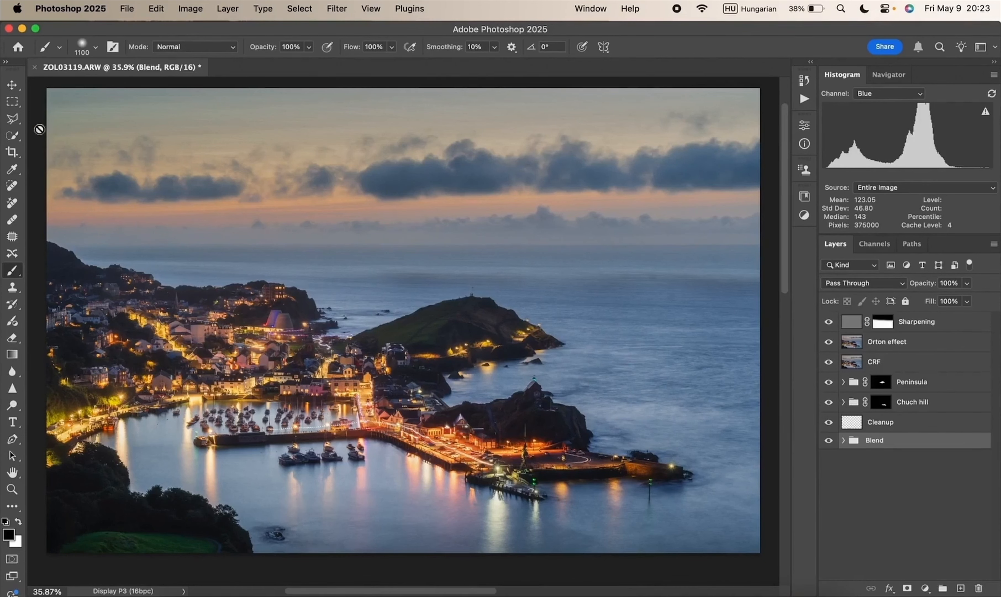
Step: Crop the image to a 16:10 ratio, trimming the upper sky and the sea edge, and straighten it along the horizon
click(14, 152)
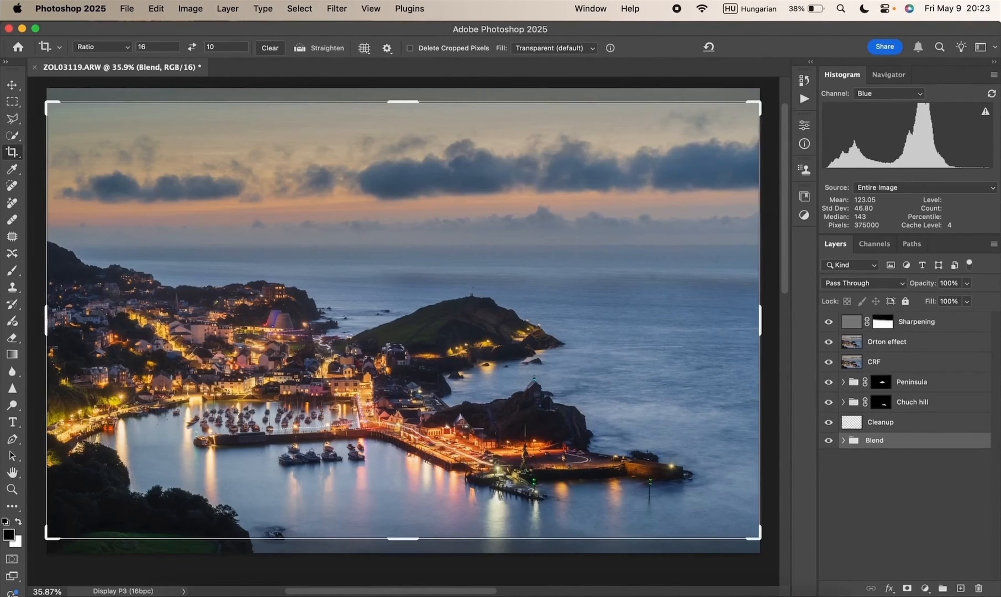
drag(366, 323, 371, 325)
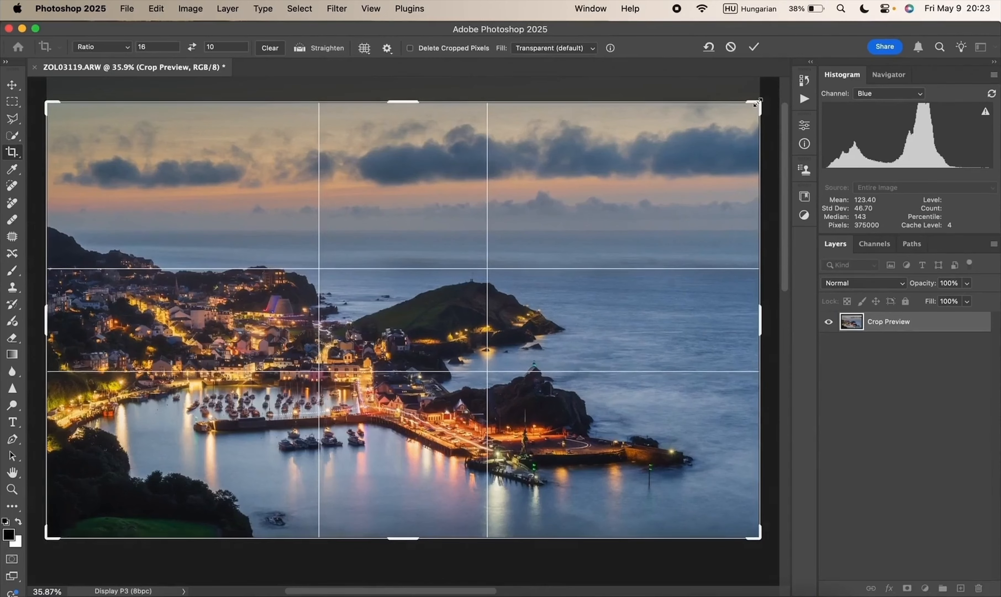
drag(756, 104, 746, 111)
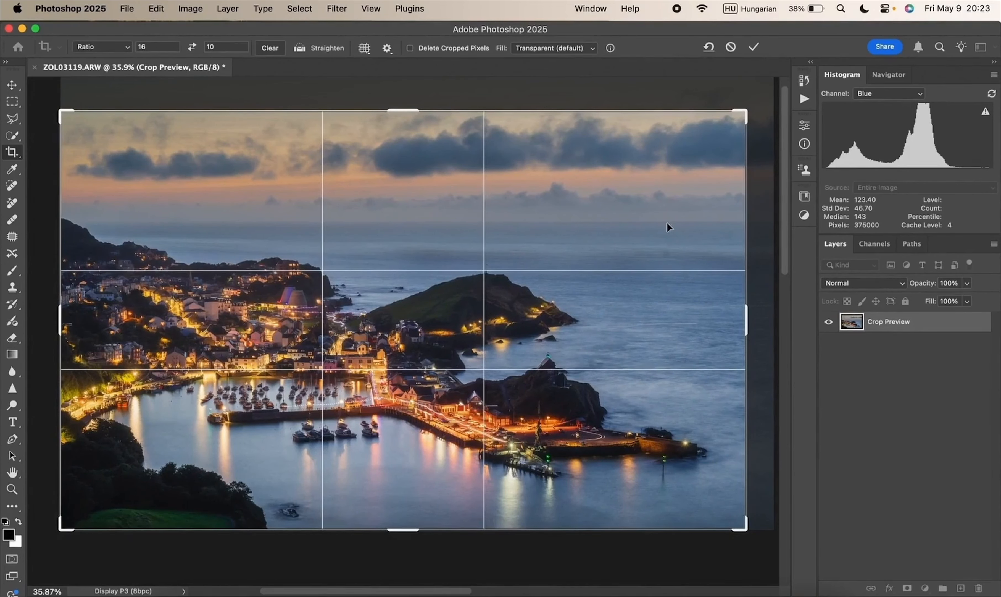
click(301, 49)
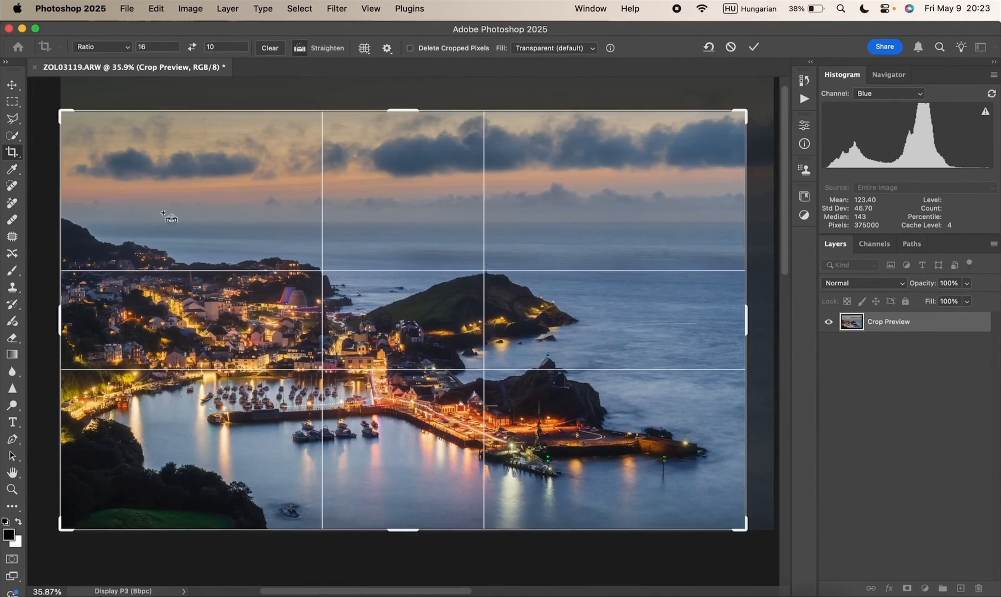
drag(90, 221, 728, 222)
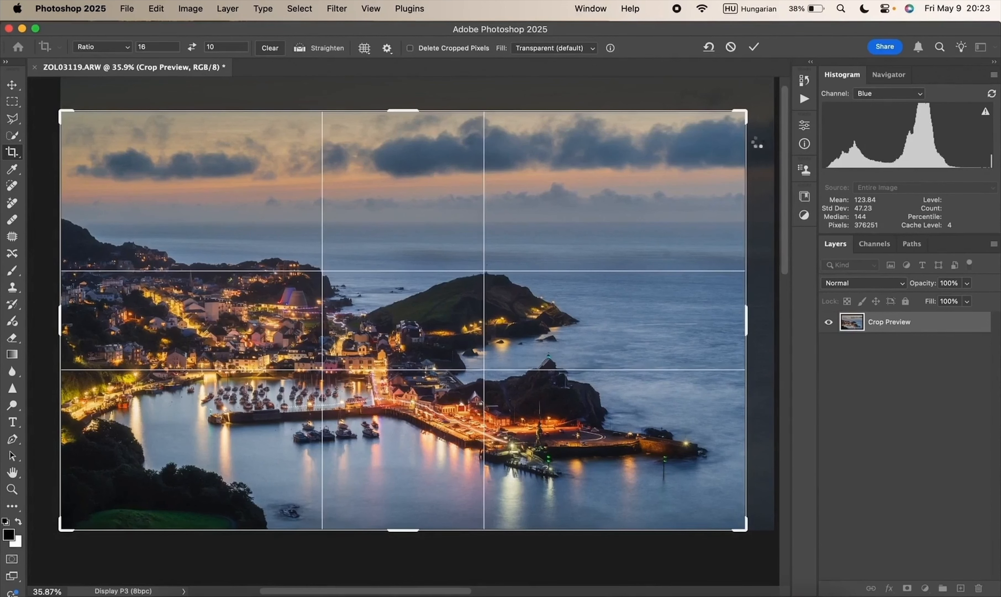
key(Return)
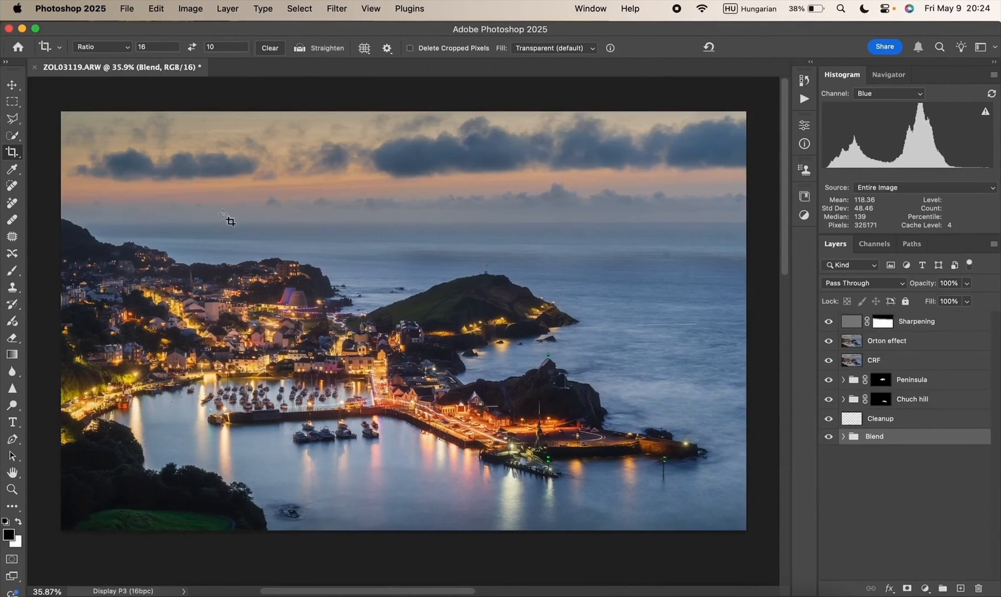
Step: Open the Export As settings for the cropped image and go to the sRGB conversion and color profile options
click(128, 9)
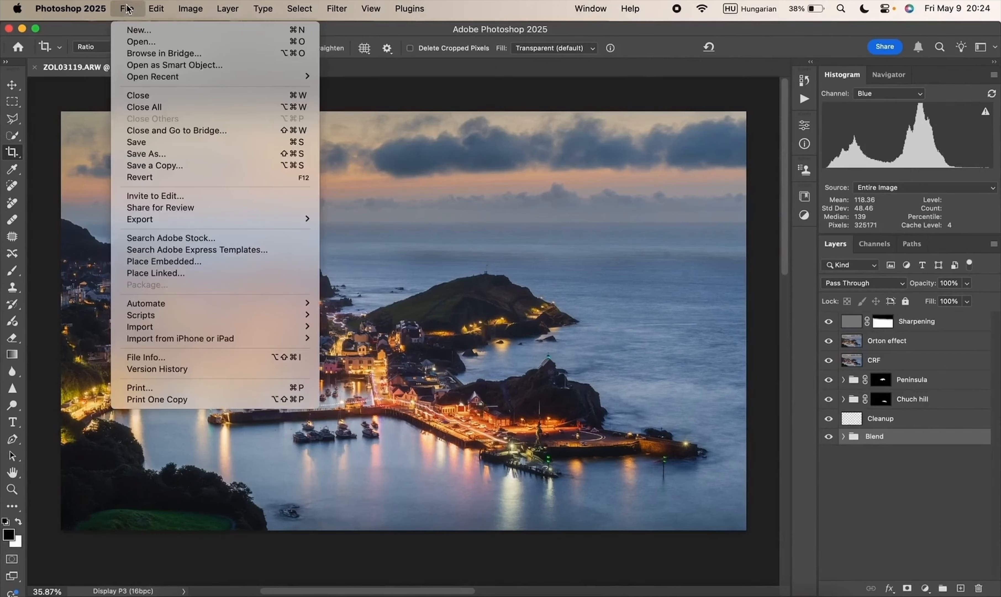
mouse_move(192, 220)
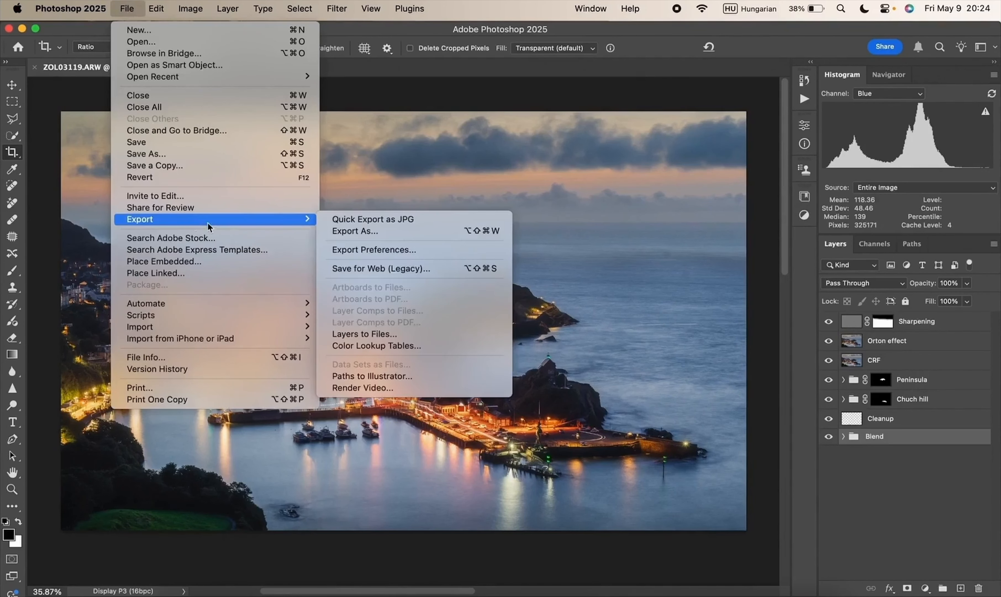
click(394, 231)
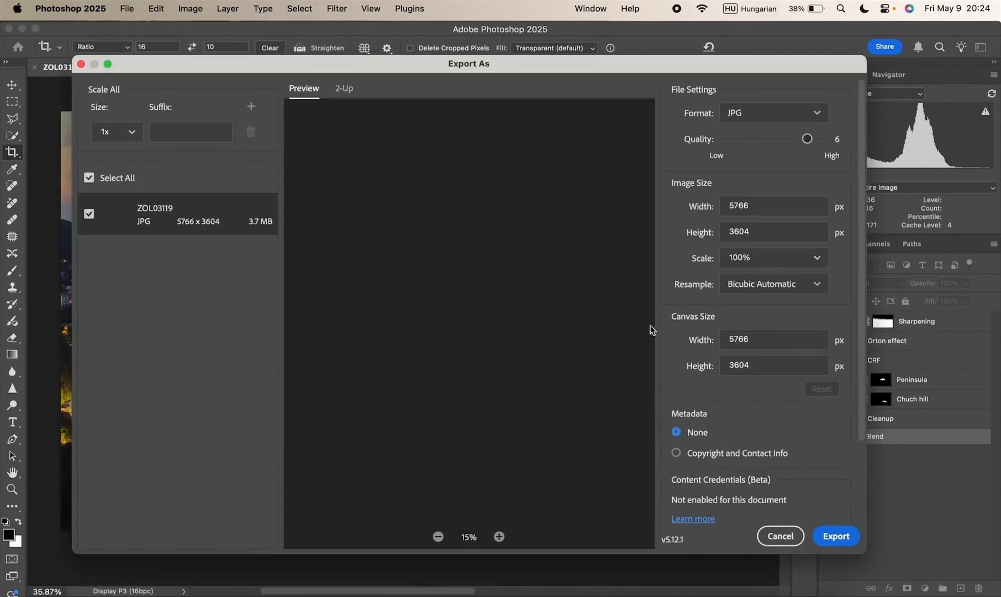
scroll(691, 360, down, 5)
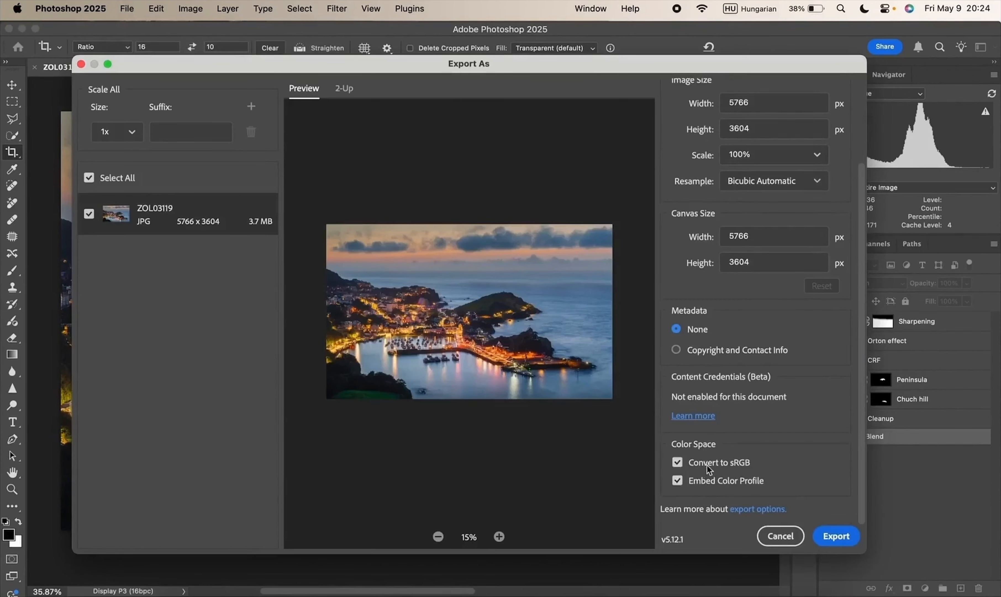